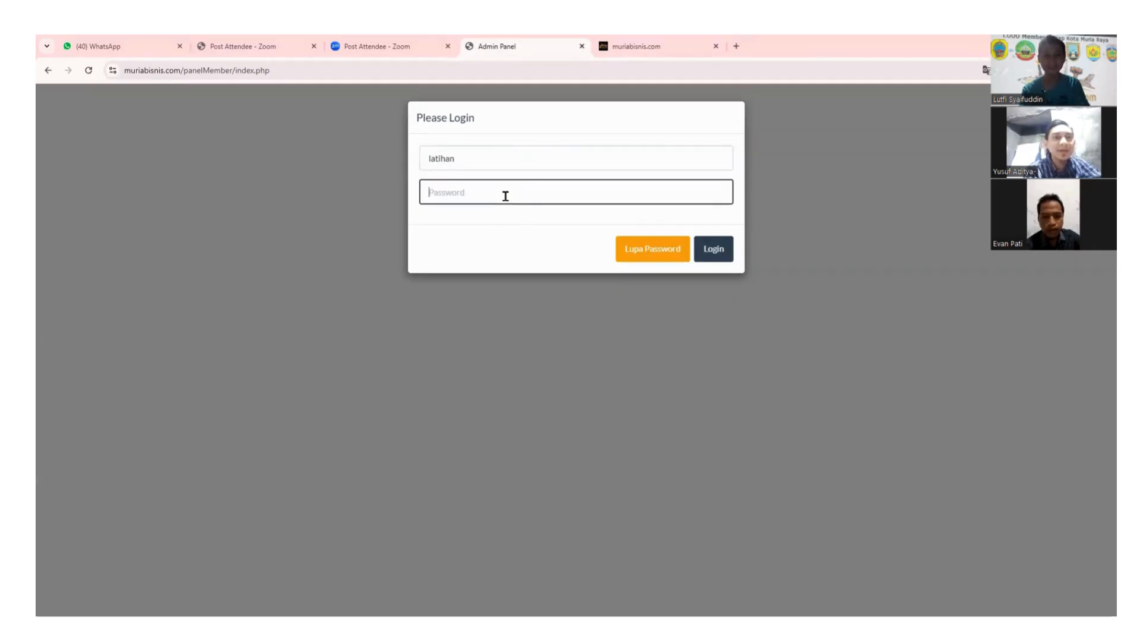
# Enter the account password in the login form's Password field.
pyautogui.write('•')
pyautogui.press('BackSpace')
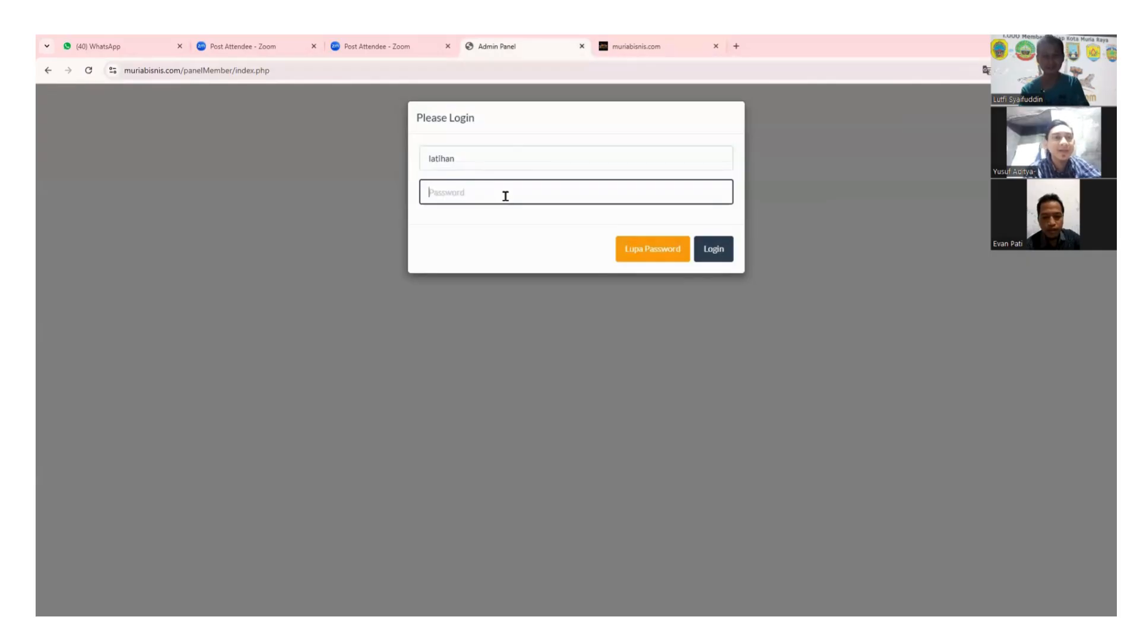
pyautogui.write('•••••••')
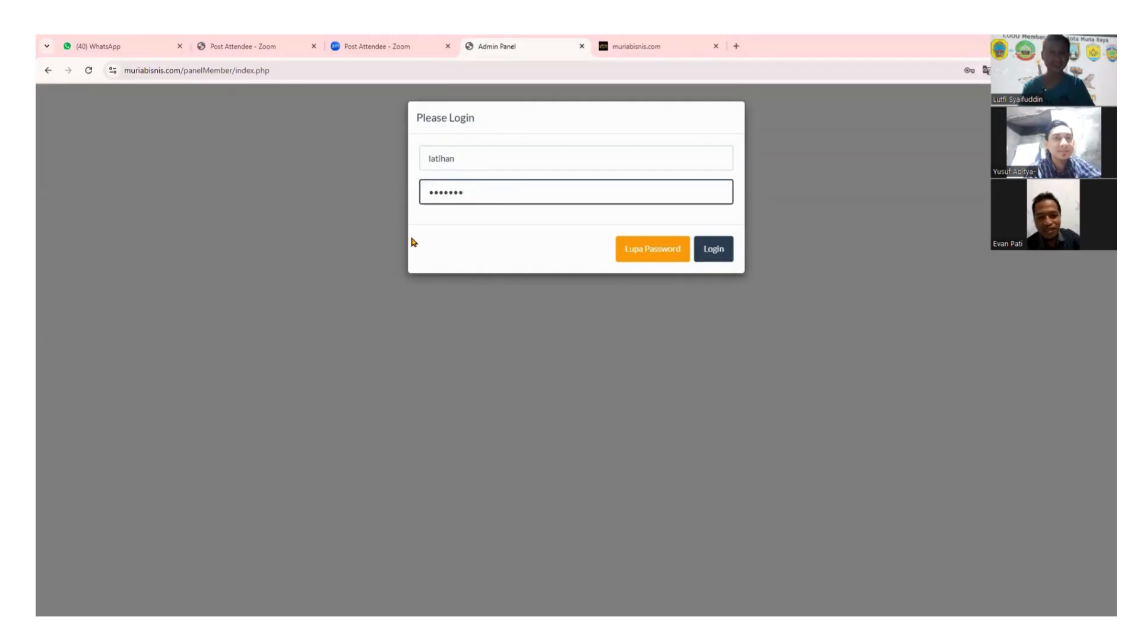
# Select the full panelMember/index.php web address in the address bar.
pyautogui.click(283, 68)
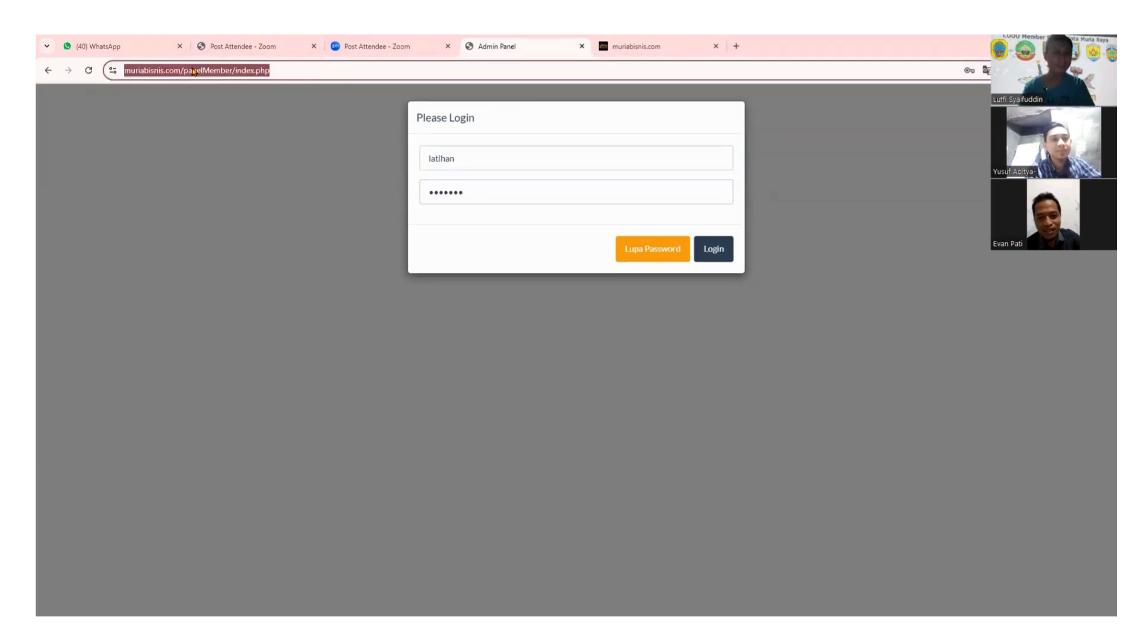
pyautogui.click(288, 69)
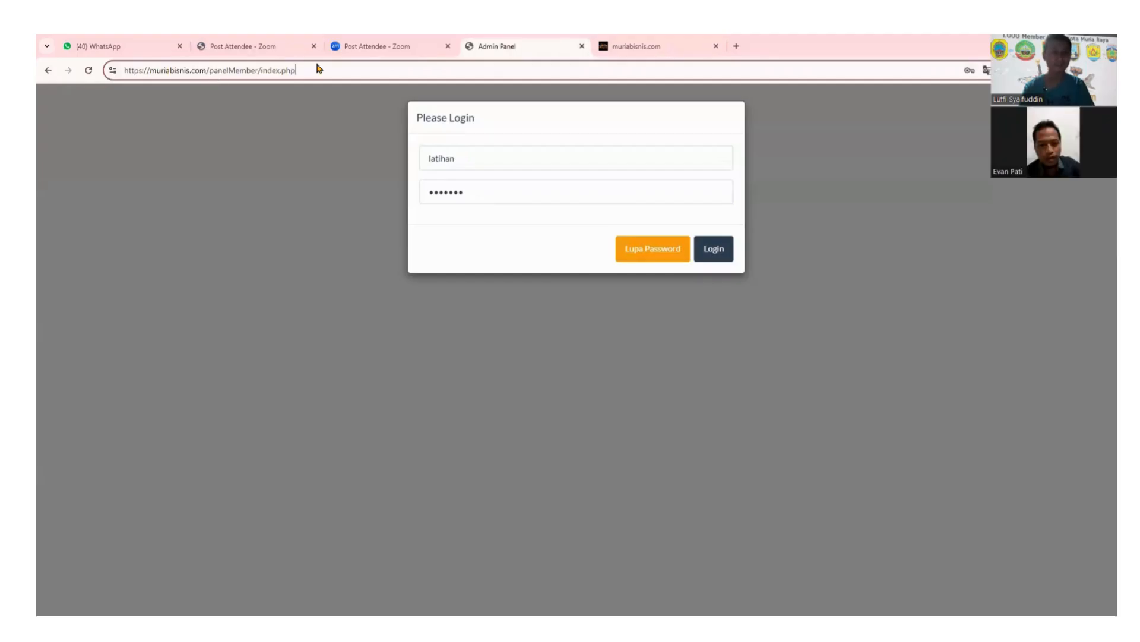
pyautogui.moveTo(297, 71); pyautogui.dragTo(123, 68)
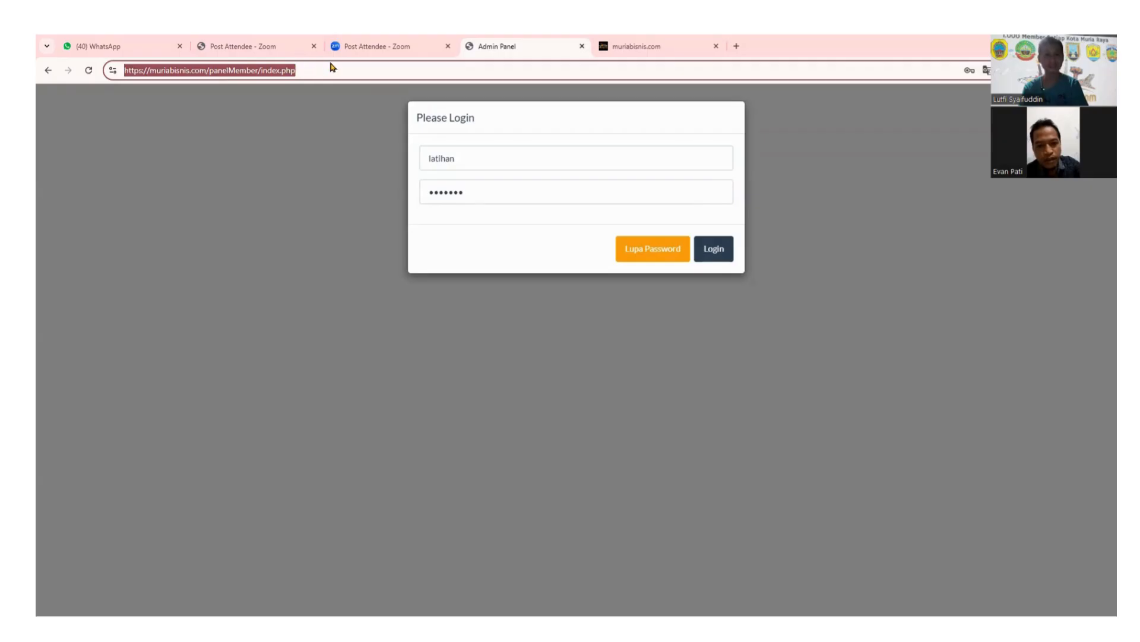
pyautogui.click(884, 559)
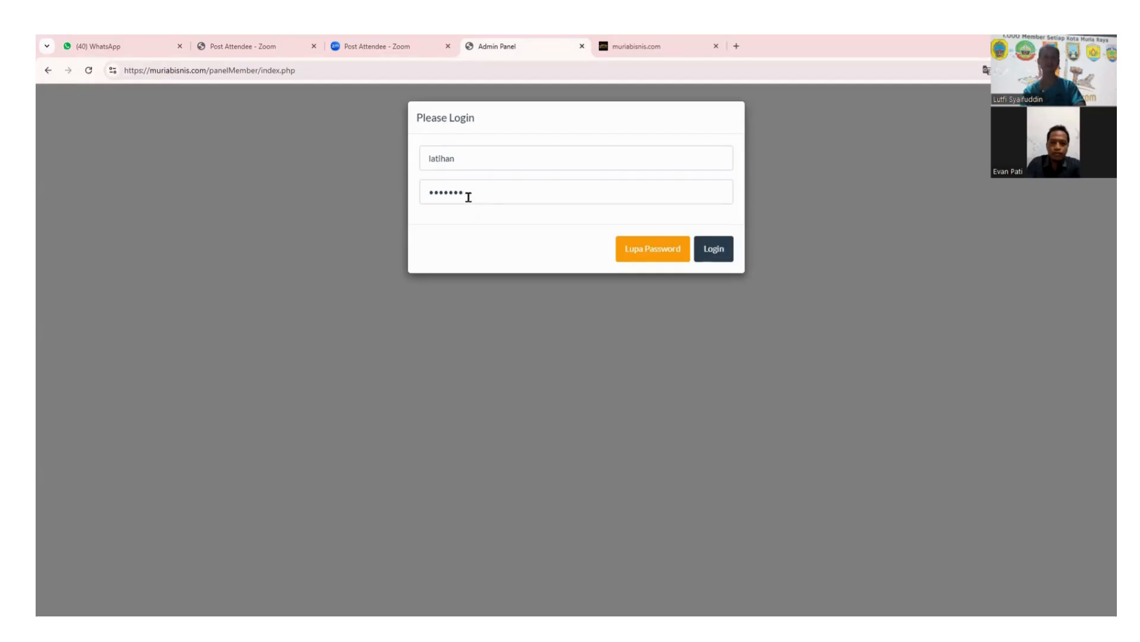
# Log in to reach the ADMINPANEL dashboard showing Paket 1000 with quota 119 / 1000.
pyautogui.click(722, 252)
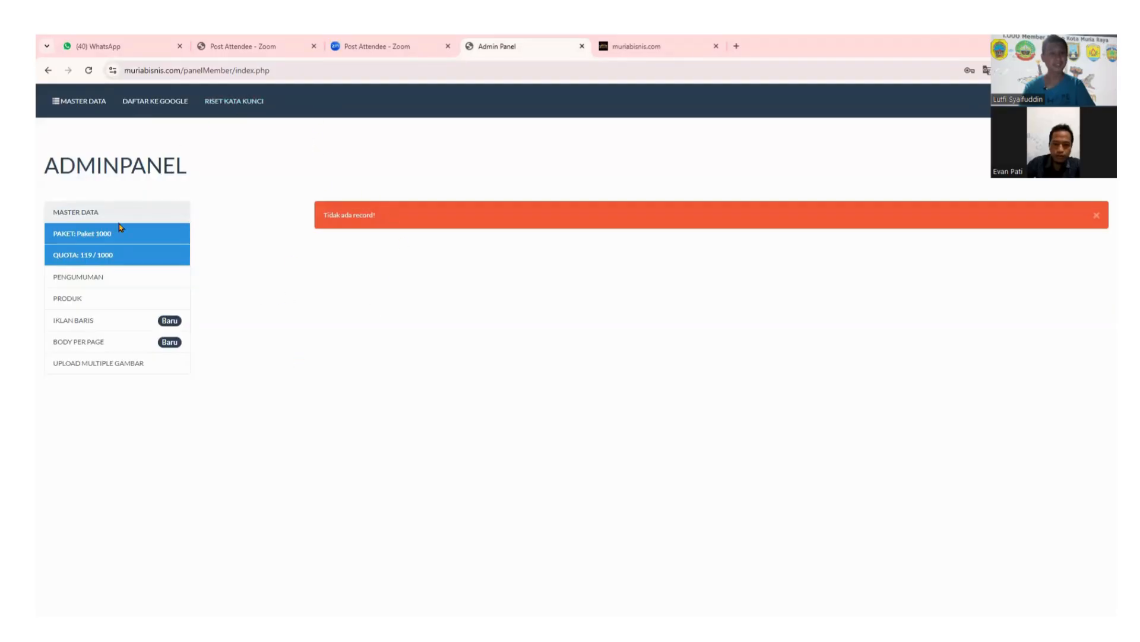
pyautogui.click(88, 281)
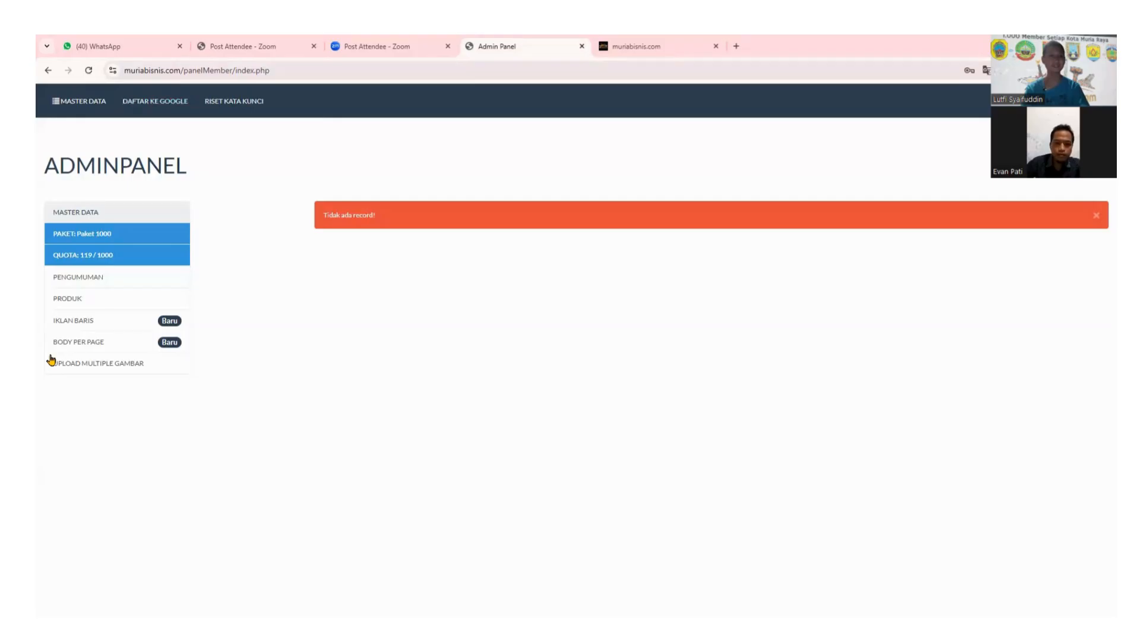
# Go to PRODUK in the sidebar and start a new product with Input Produk.
pyautogui.click(74, 301)
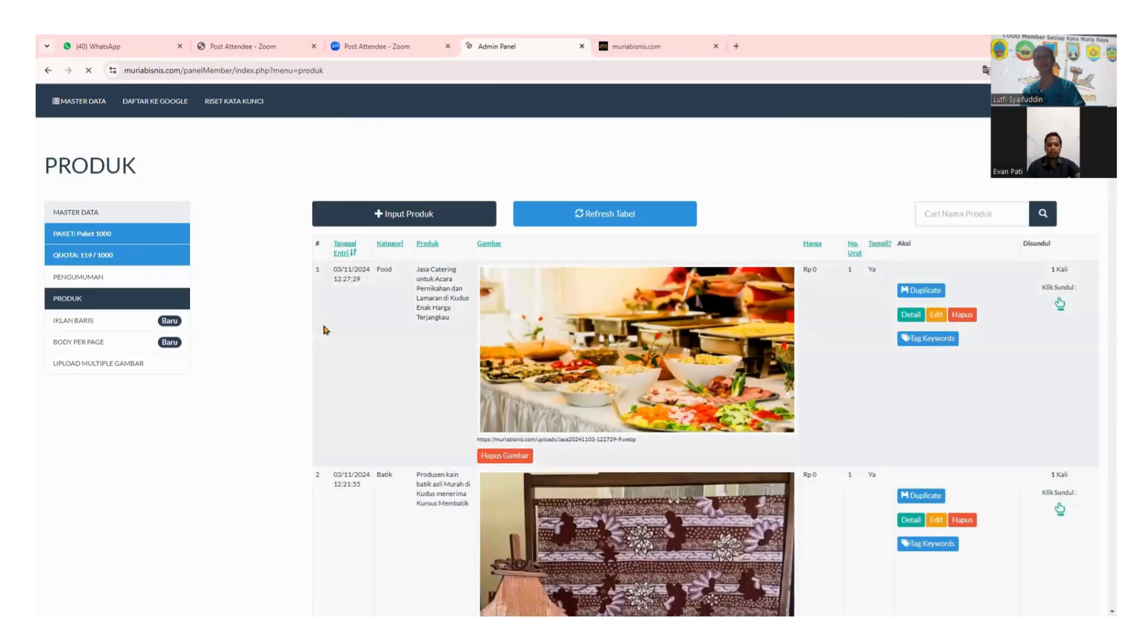
pyautogui.scroll(-4, 375, 343)
pyautogui.scroll(4, 435, 398)
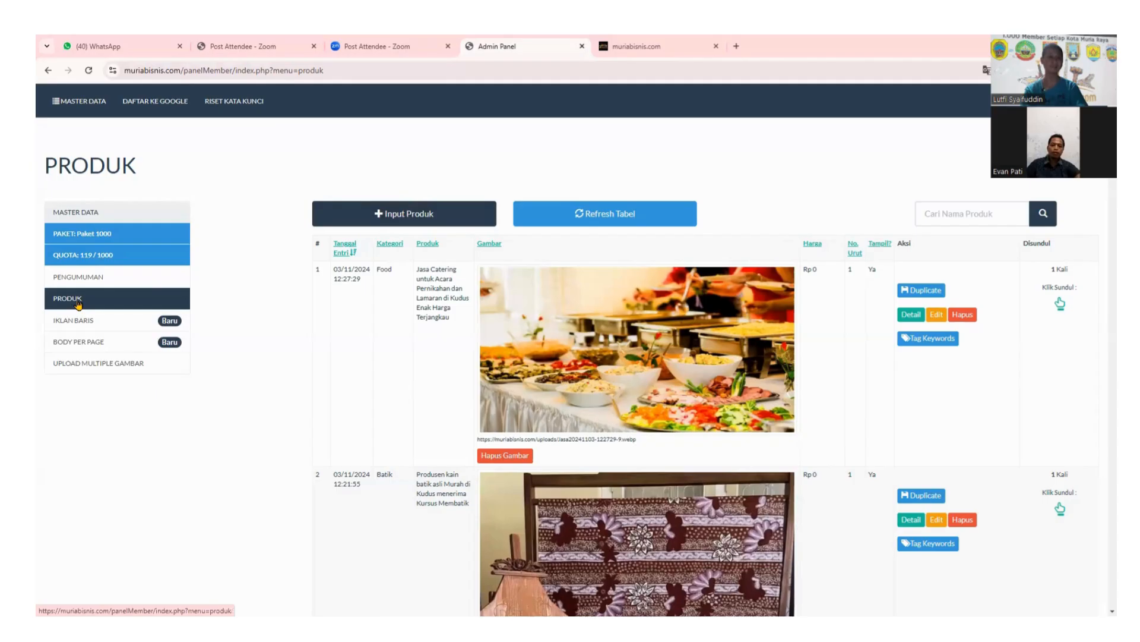
pyautogui.click(398, 221)
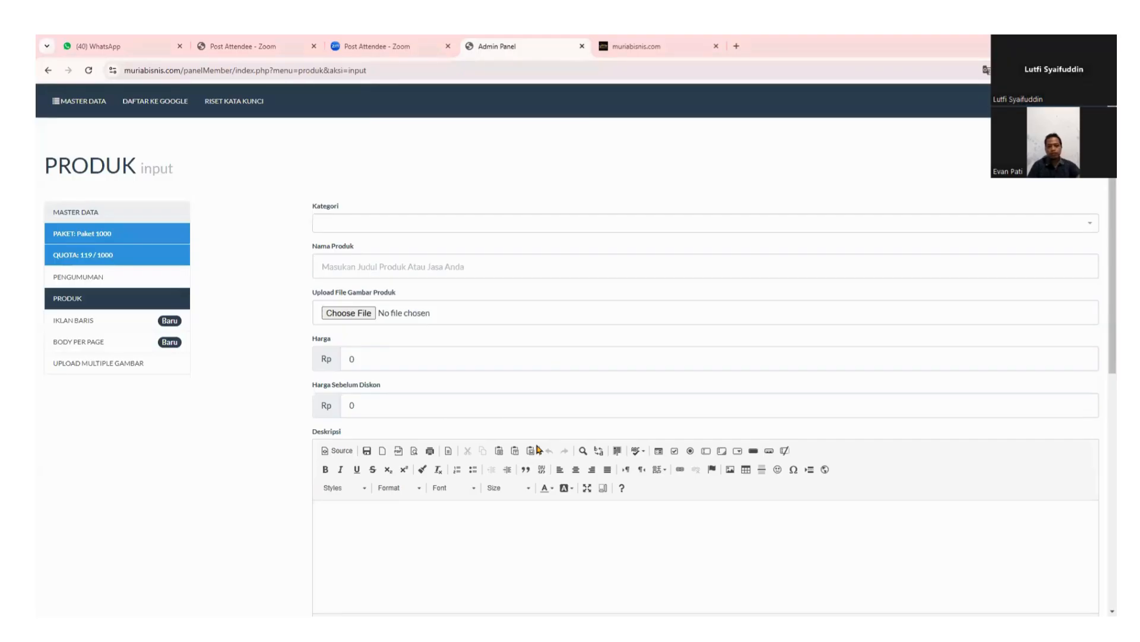
# Search the Kategori list for 'Buku' and choose Buku Umum.
pyautogui.click(425, 226)
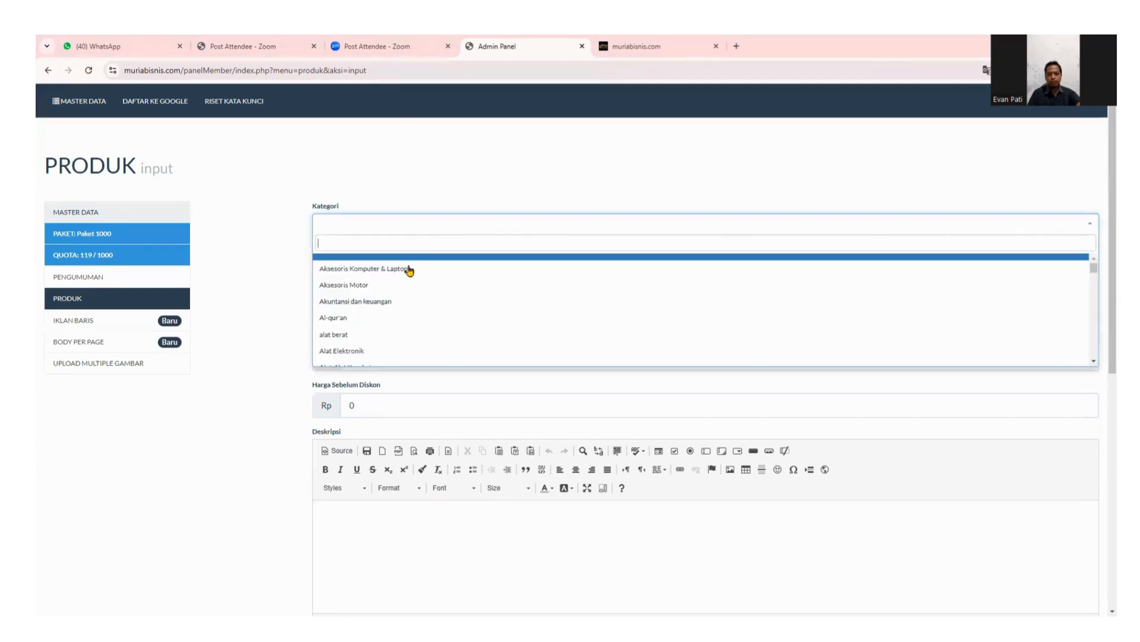
pyautogui.scroll(-3, 402, 273)
pyautogui.scroll(2, 403, 296)
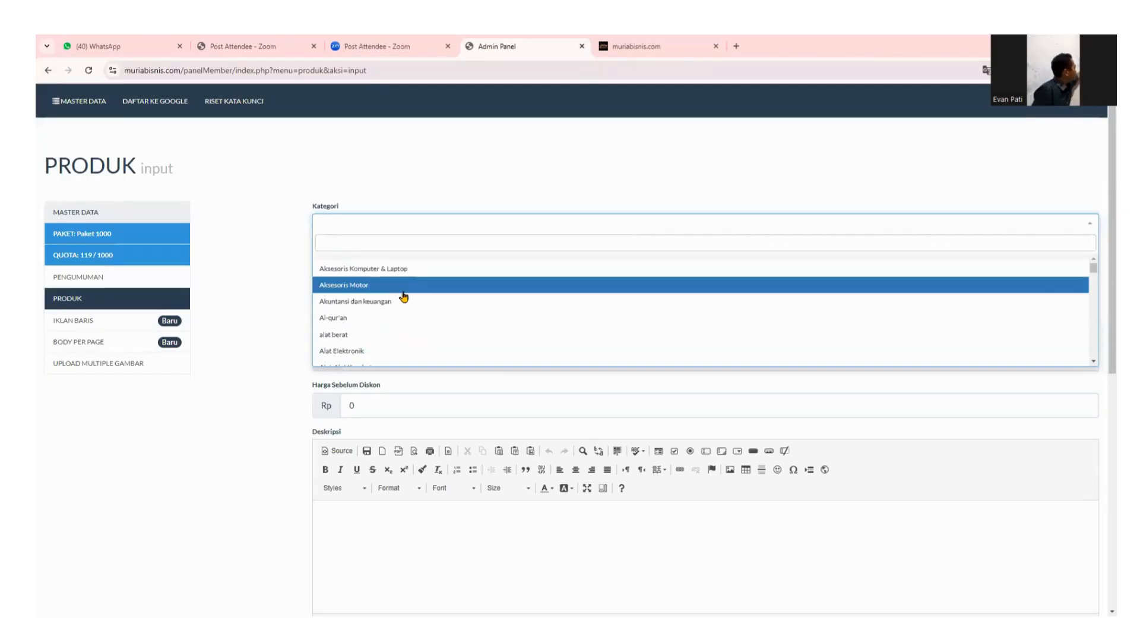
pyautogui.scroll(-3, 390, 324)
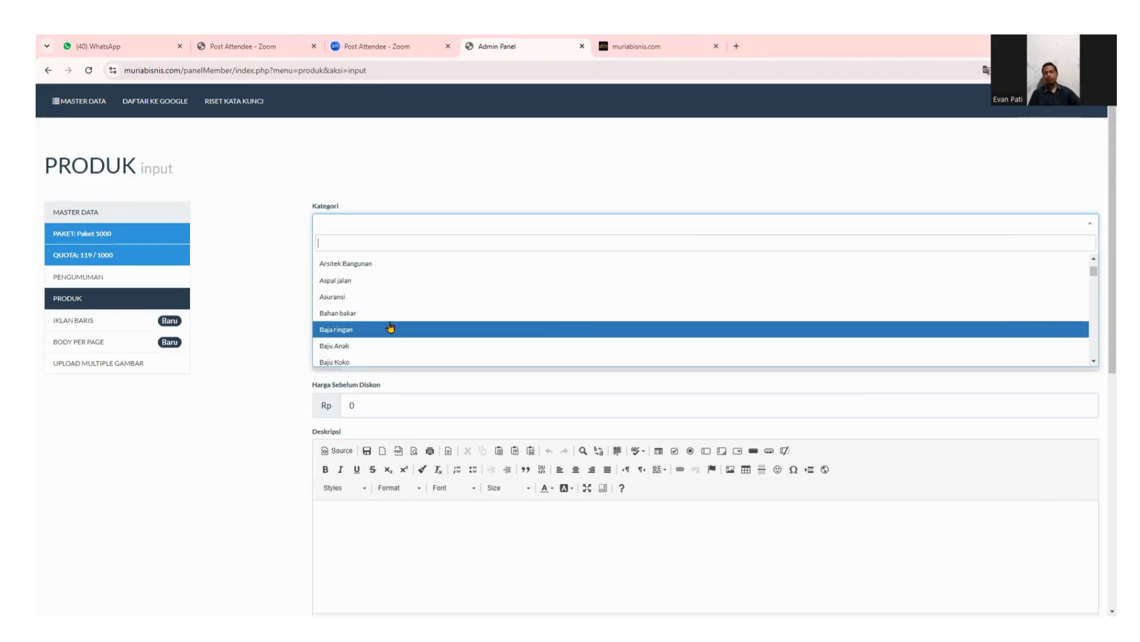
pyautogui.scroll(-3, 397, 311)
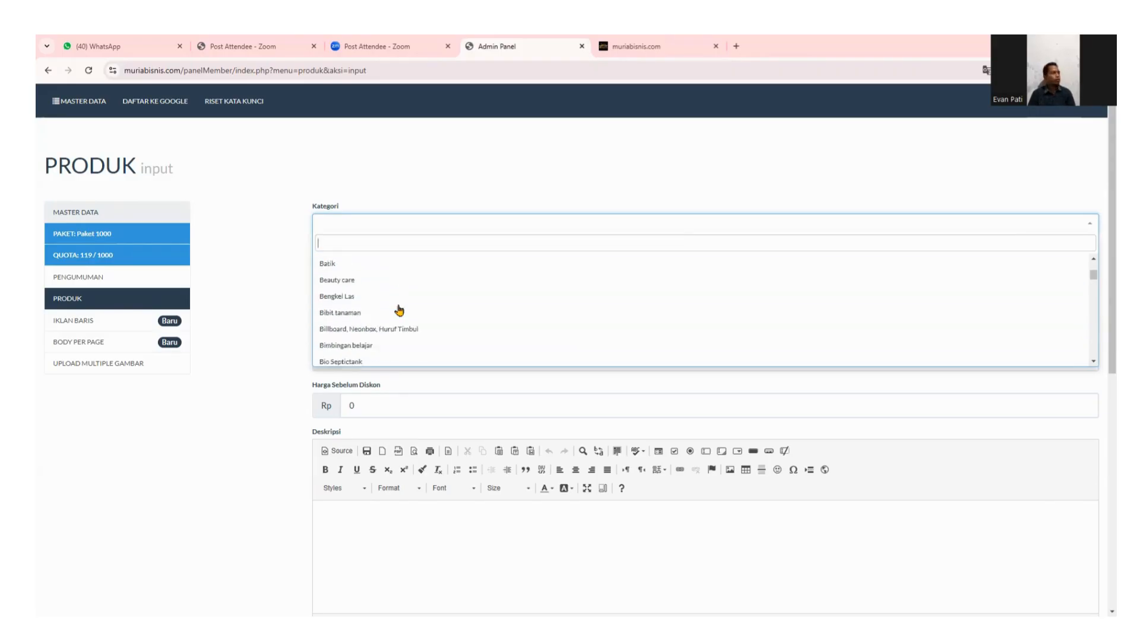
pyautogui.scroll(-6, 399, 309)
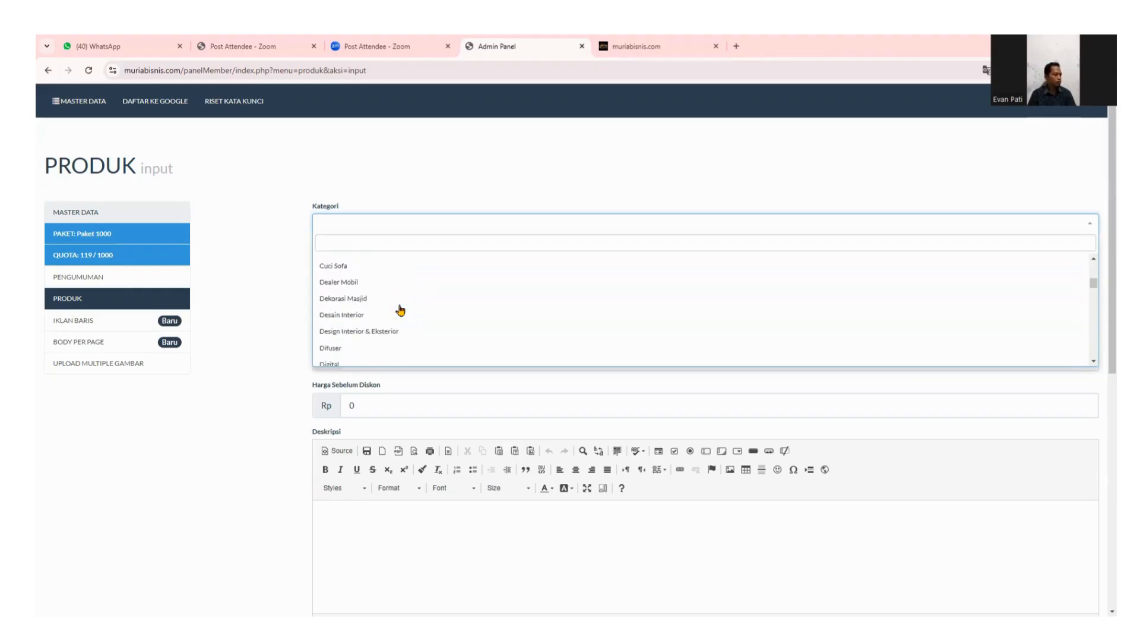
pyautogui.scroll(-10, 401, 309)
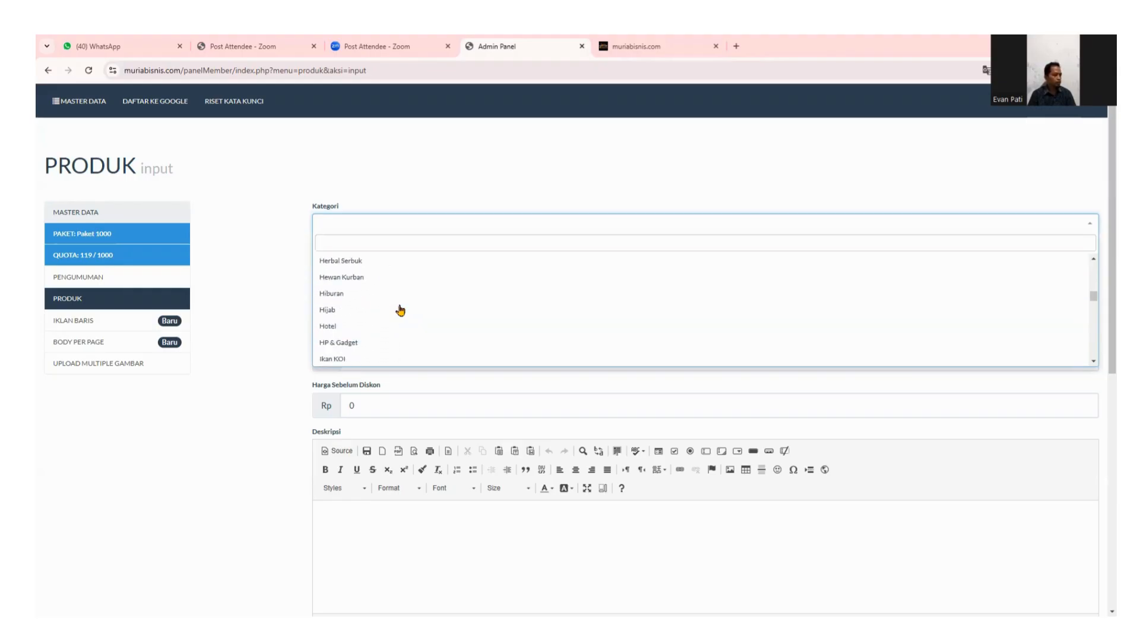
pyautogui.scroll(-10, 400, 310)
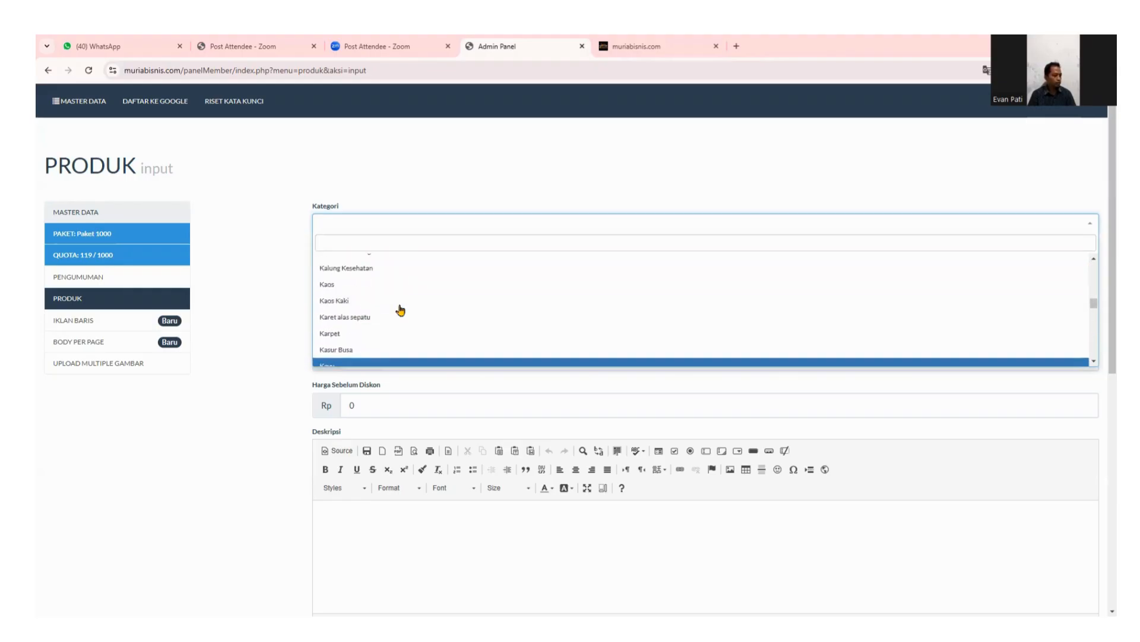
pyautogui.scroll(10, 400, 309)
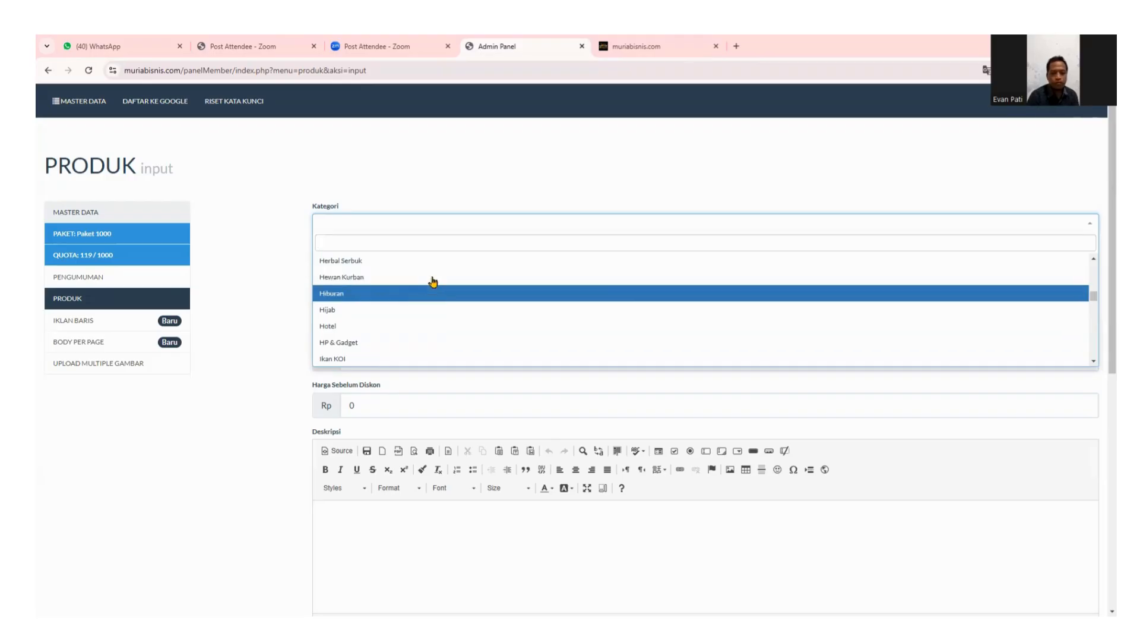
pyautogui.scroll(3, 420, 294)
pyautogui.scroll(8, 420, 294)
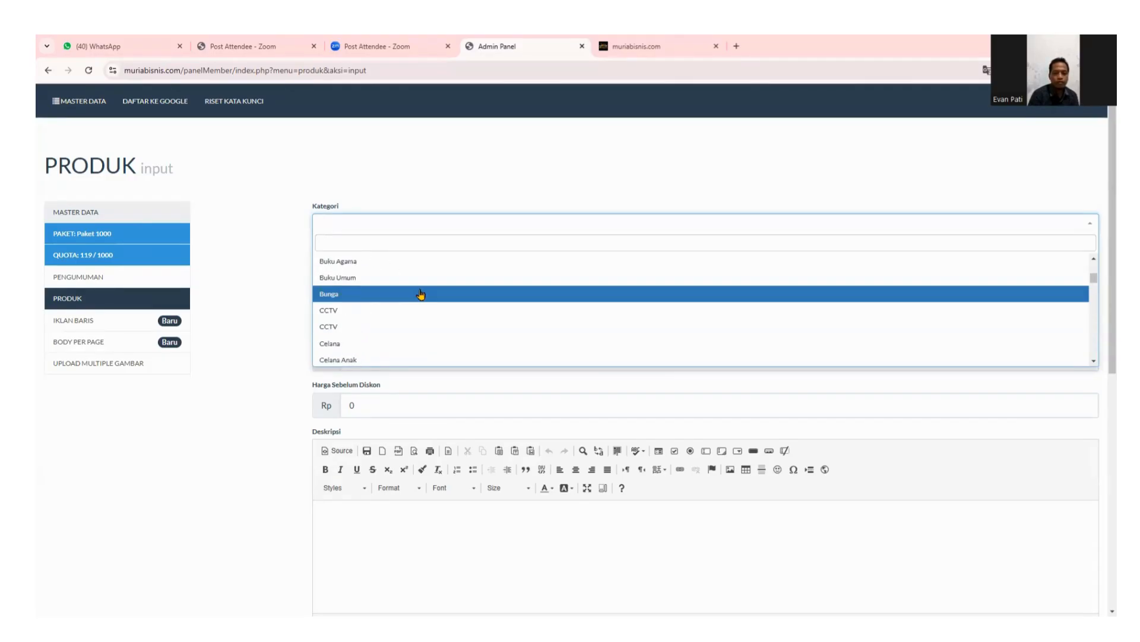
pyautogui.scroll(3, 420, 294)
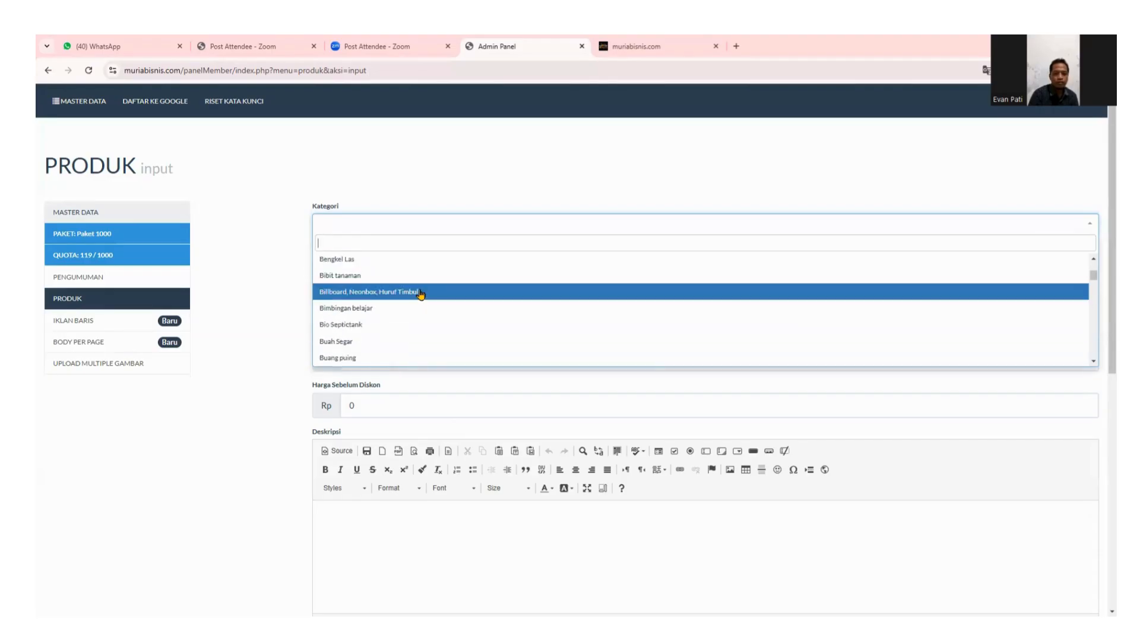
pyautogui.scroll(2, 421, 292)
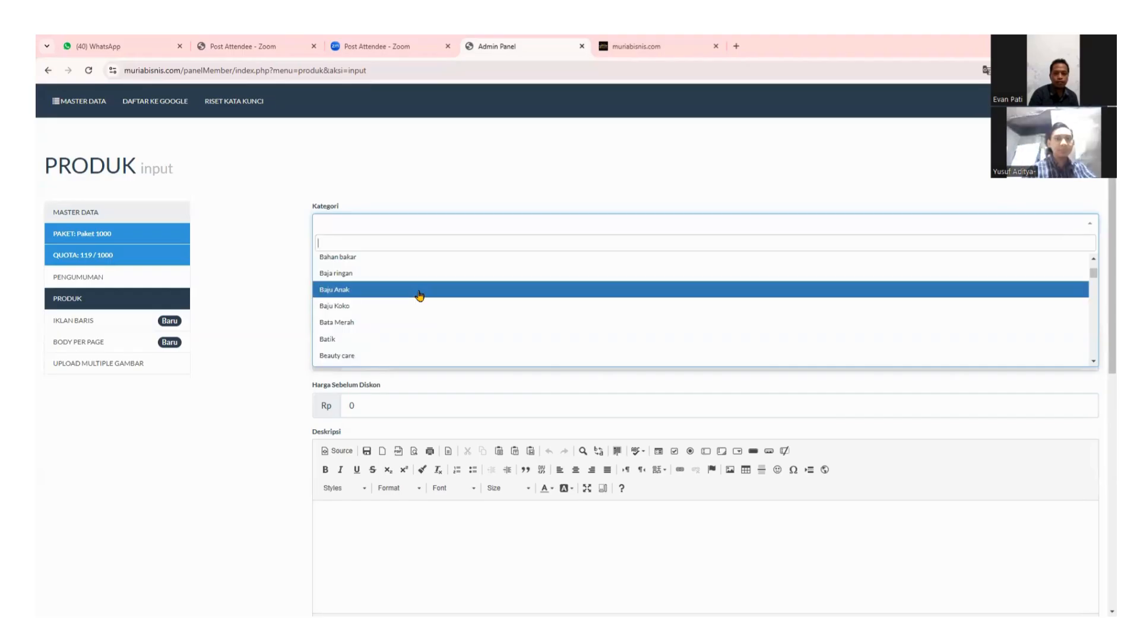
pyautogui.scroll(2, 420, 295)
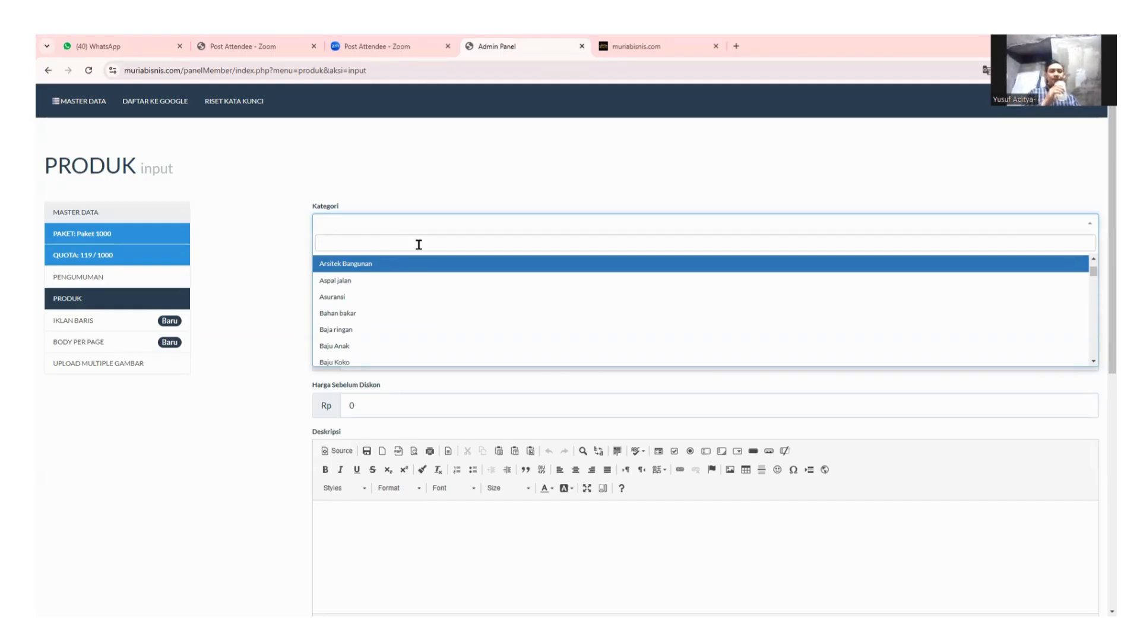
pyautogui.write('B')
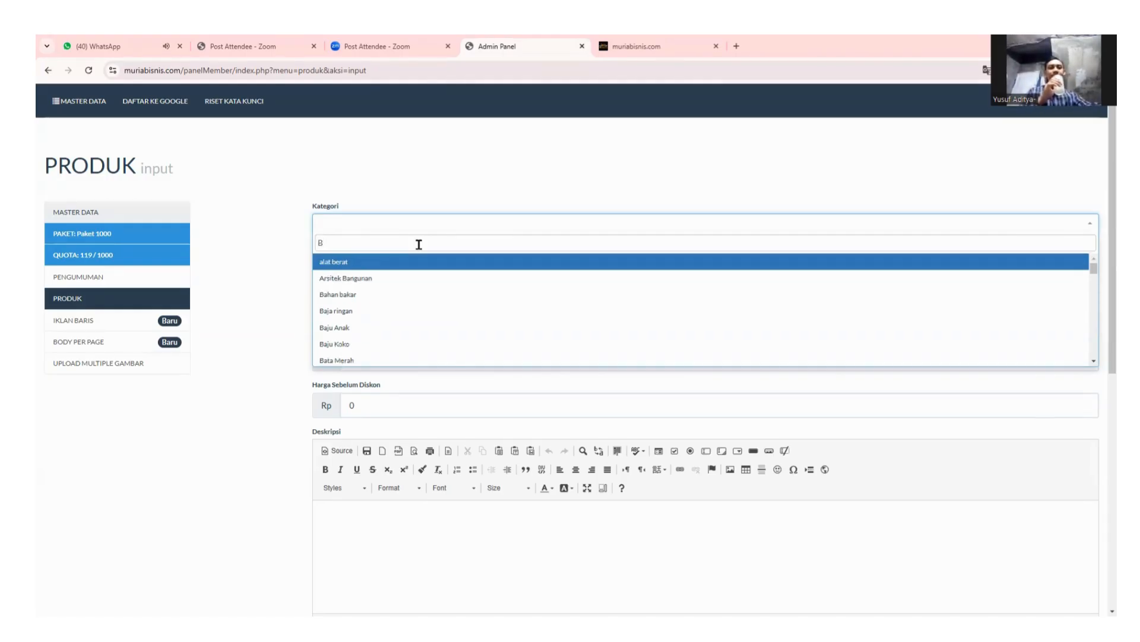
pyautogui.write('uku')
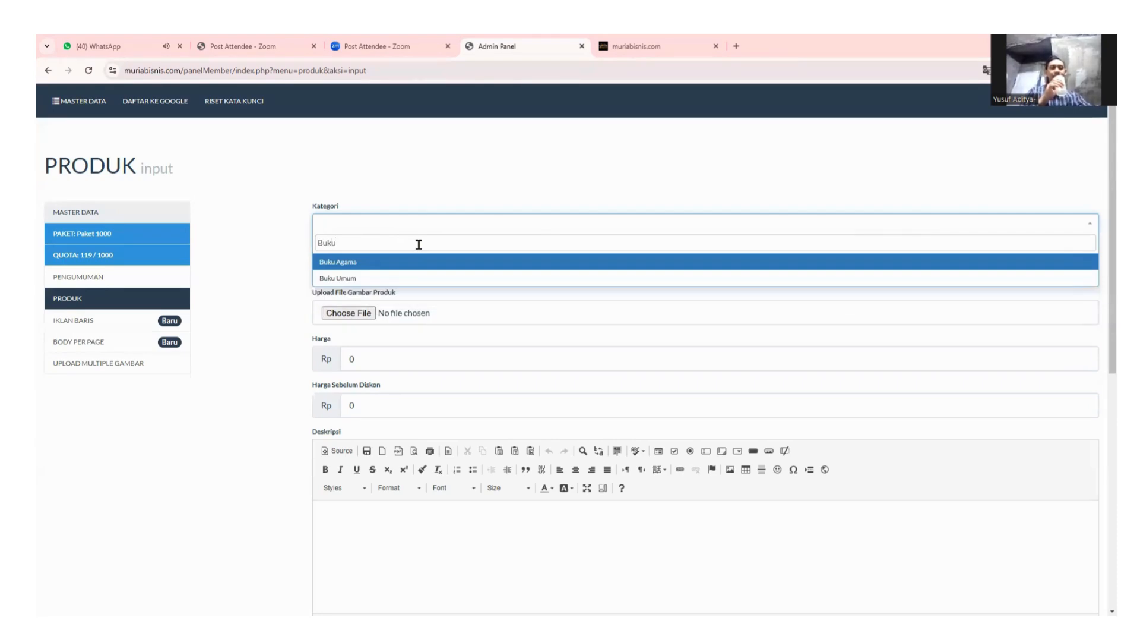
pyautogui.click(375, 279)
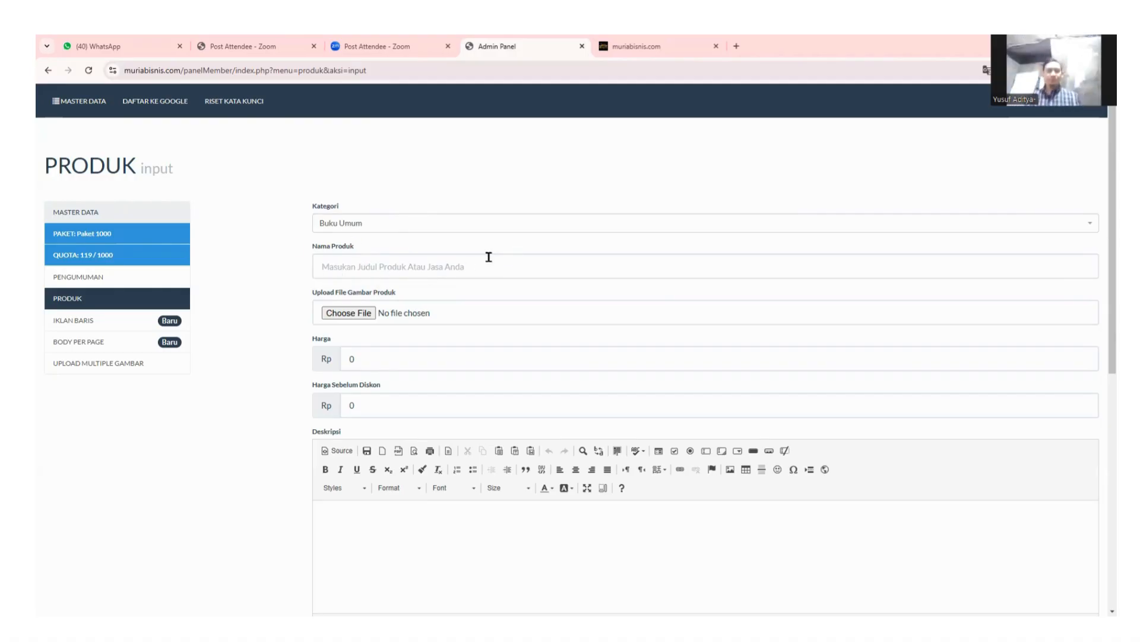
# Enter 'Jual +Produk+keunggulan+Lokasi' as the Nama Produk naming template.
pyautogui.click(542, 261)
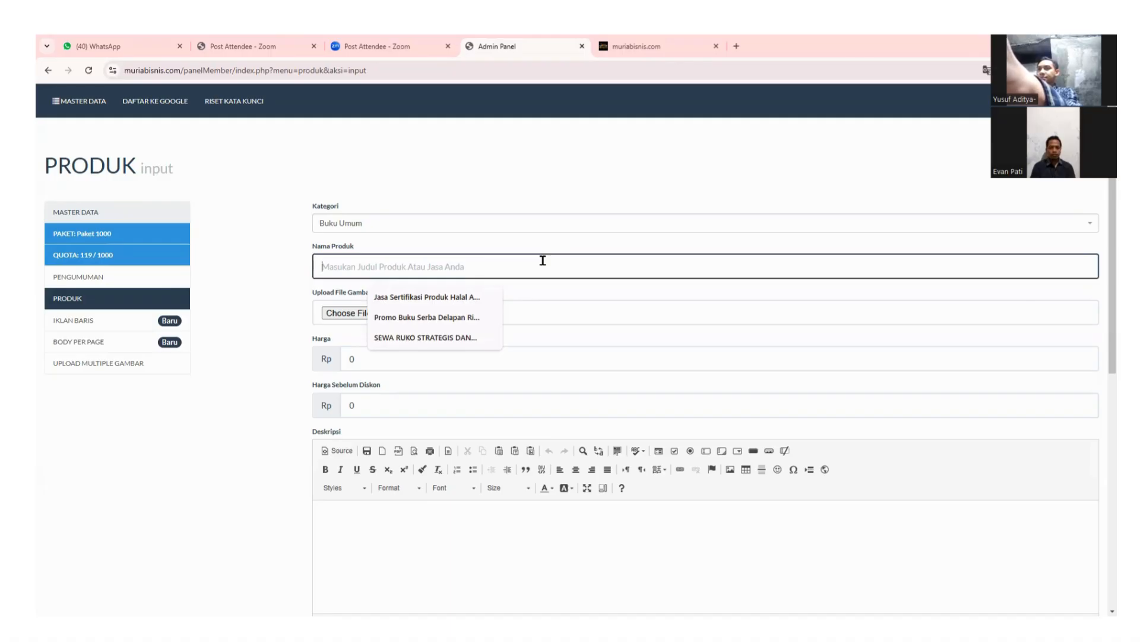
pyautogui.write('Jual Buk')
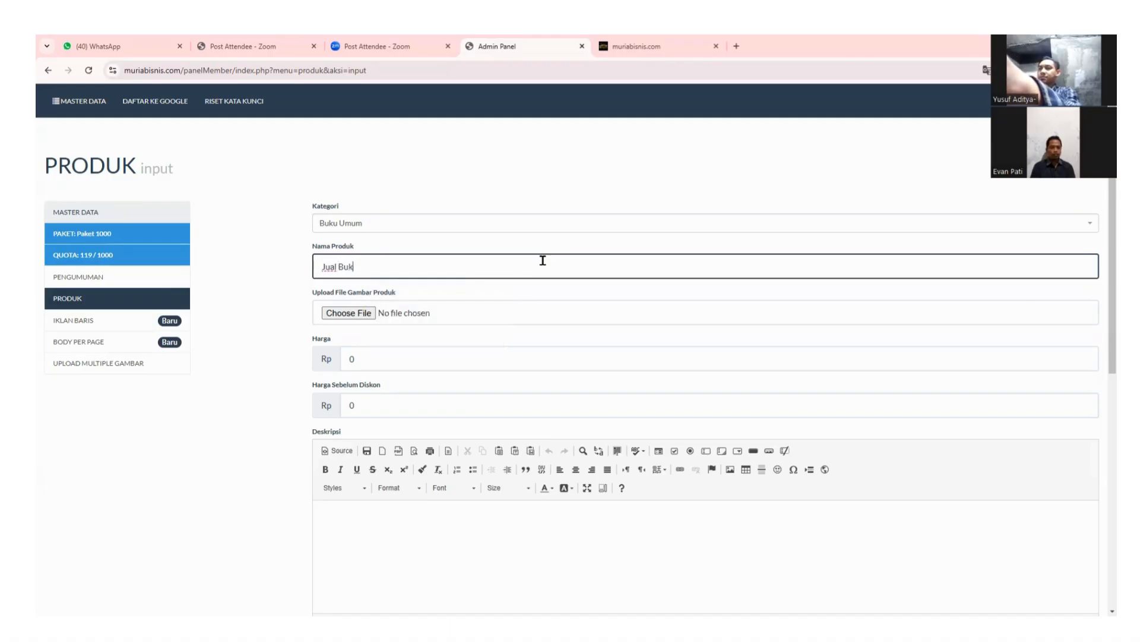
pyautogui.write('u Murah')
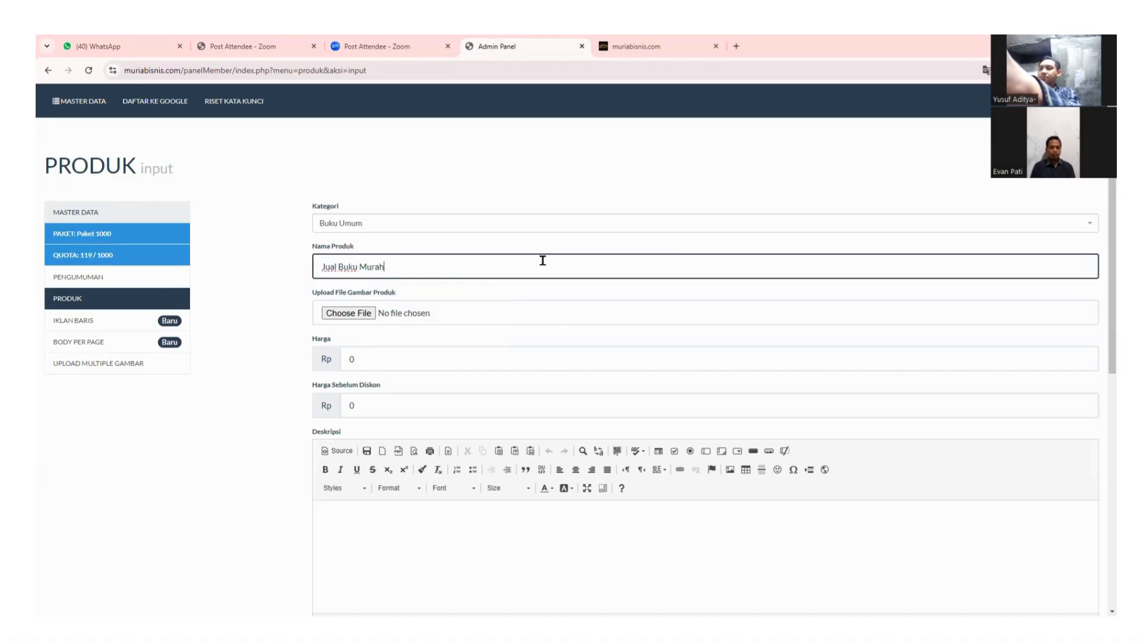
pyautogui.press('BackSpace')
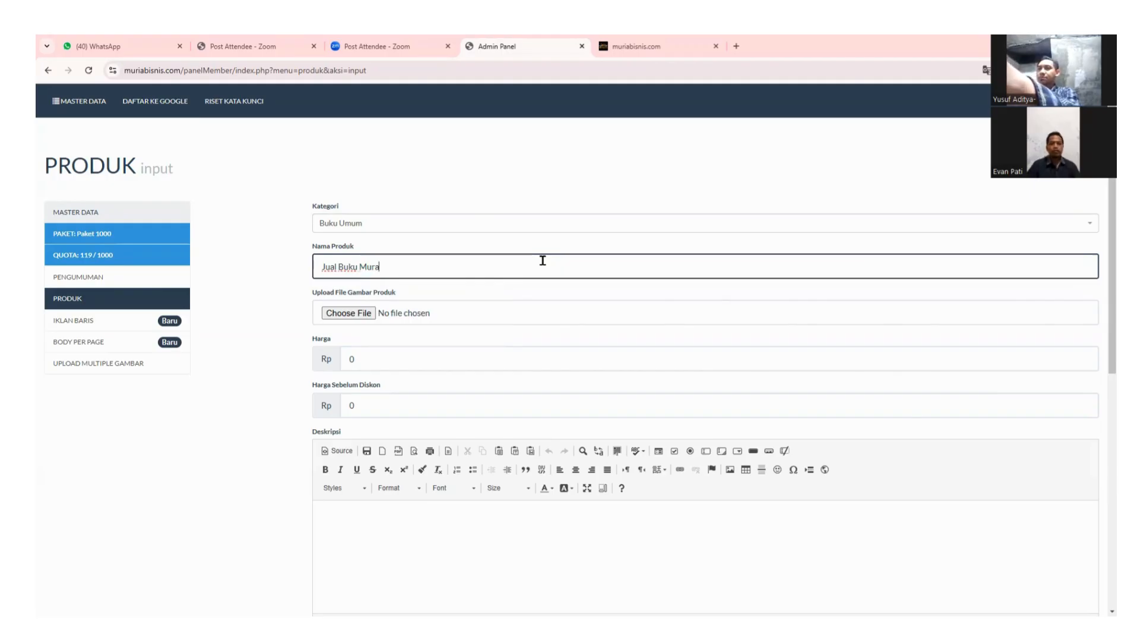
pyautogui.press('BackSpace')
pyautogui.press('BackSpace')
pyautogui.press('BackSpace')
pyautogui.press('BackSpace')
pyautogui.press('BackSpace')
pyautogui.press('BackSpace')
pyautogui.press('BackSpace')
pyautogui.press('BackSpace')
pyautogui.press('BackSpace')
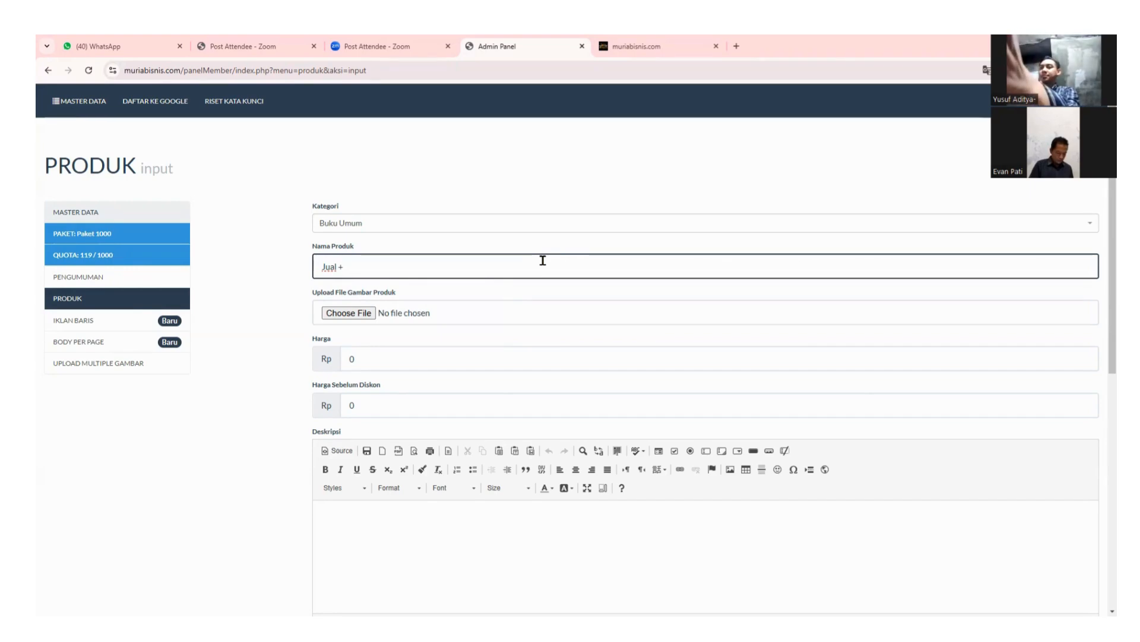
pyautogui.write('Produk')
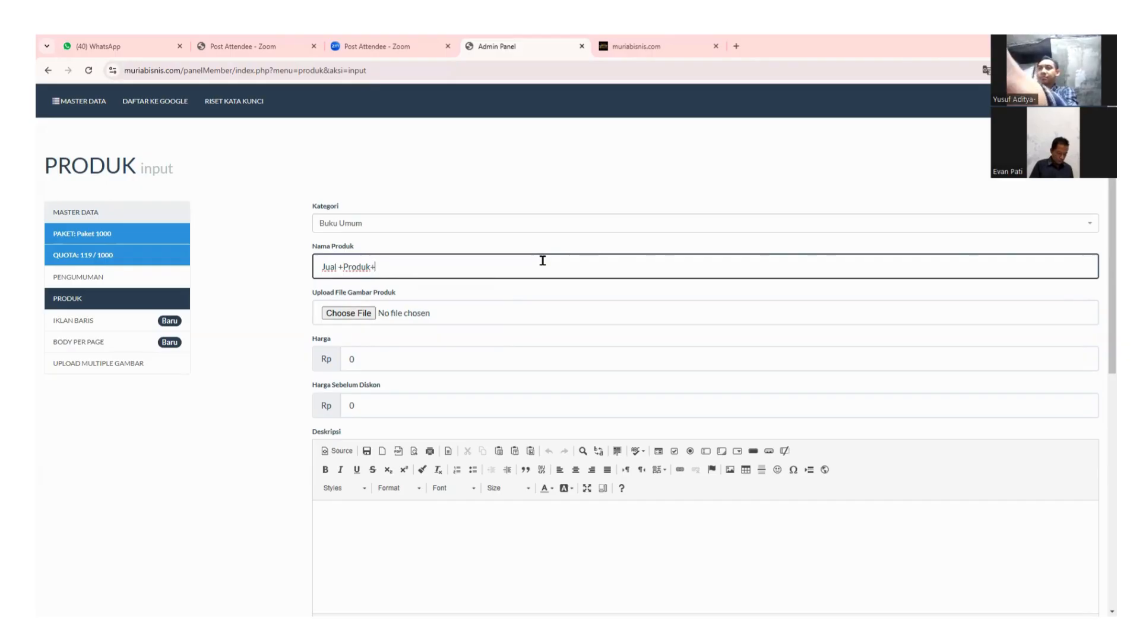
pyautogui.write('+')
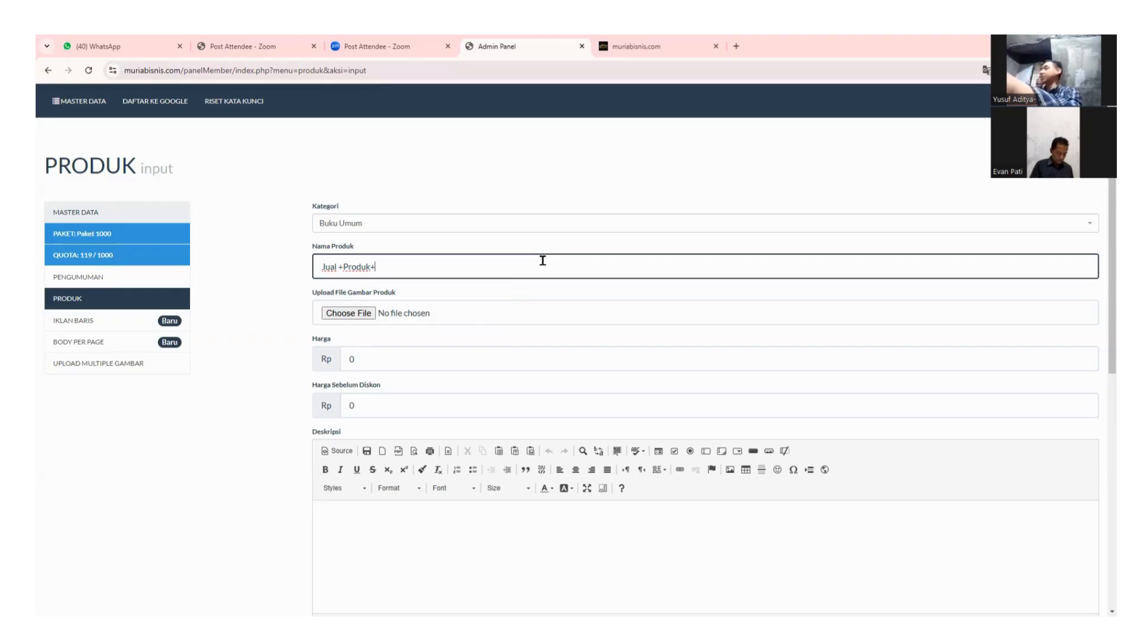
pyautogui.write('keung')
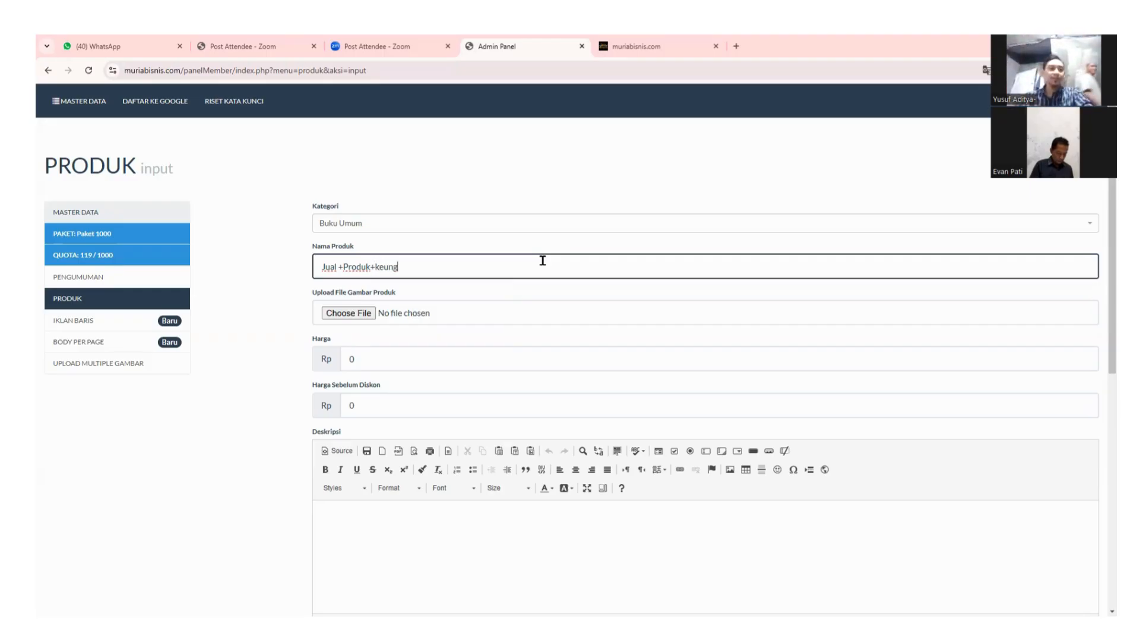
pyautogui.write('gulan')
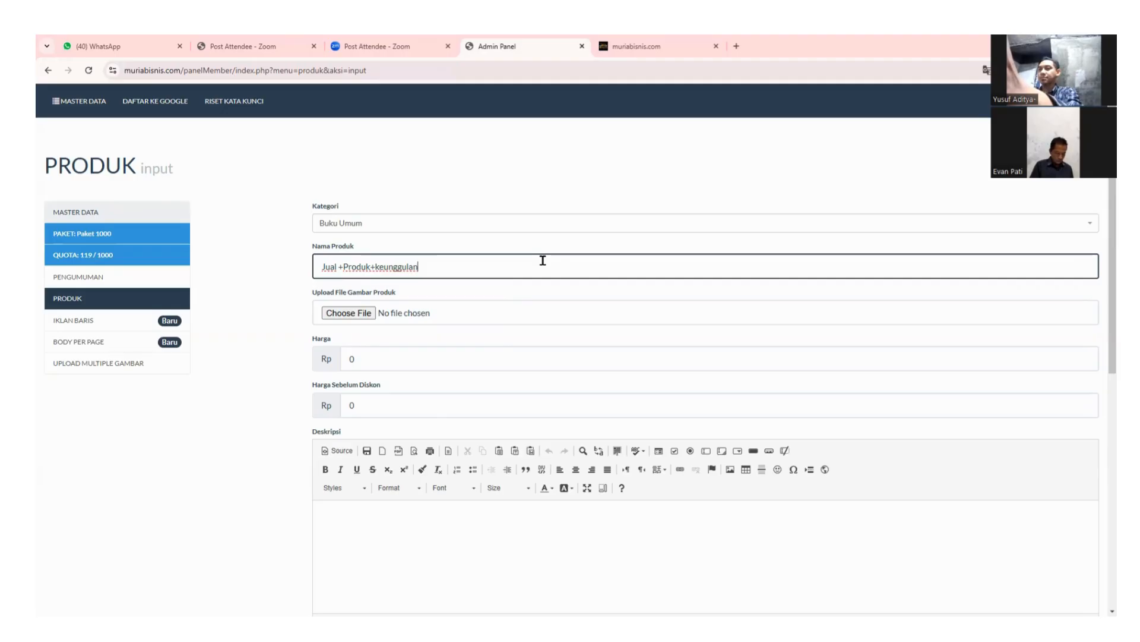
pyautogui.write('+')
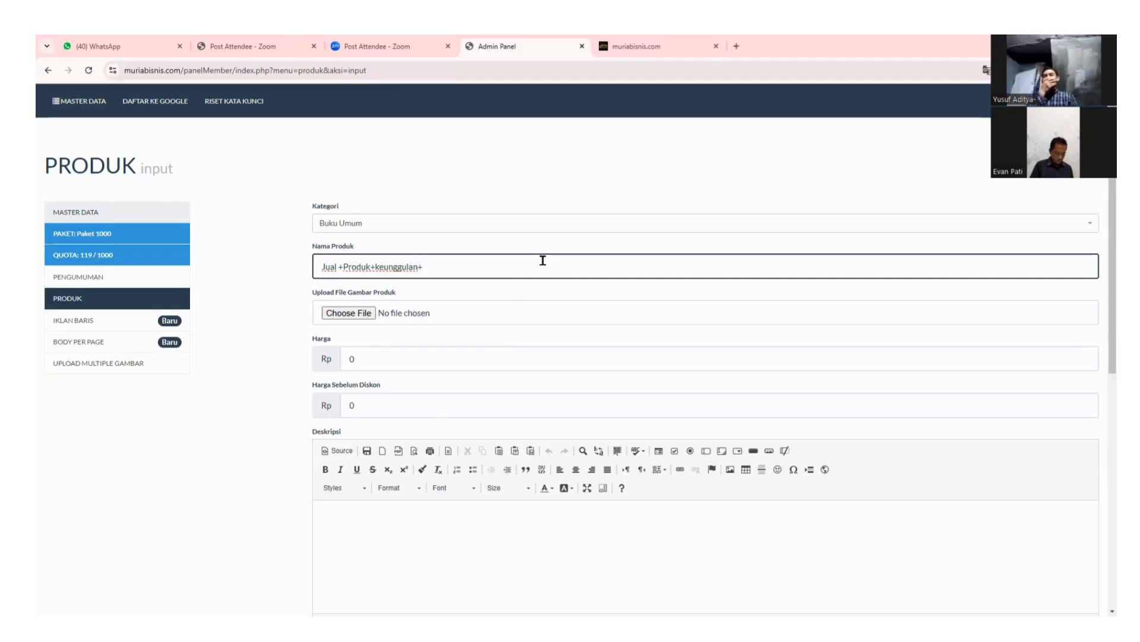
pyautogui.write('Lokasi')
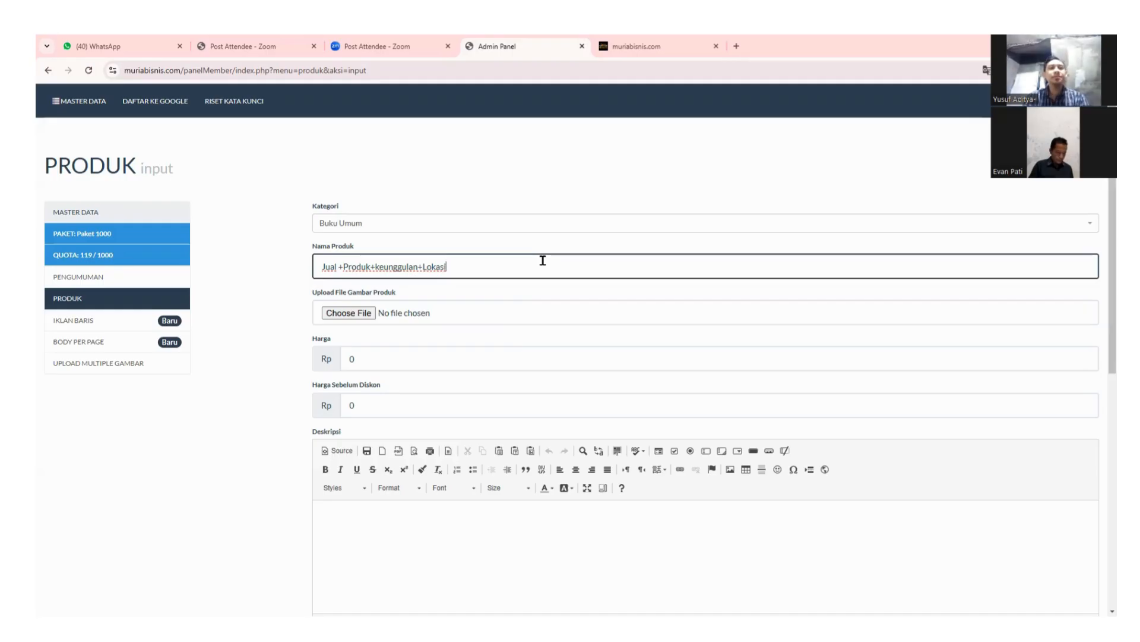
# Append '+Brand' to the end of the Nama Produk template.
pyautogui.press('Left')
pyautogui.press('Left')
pyautogui.press('Left')
pyautogui.press('Left')
pyautogui.press('Left')
pyautogui.press('Left')
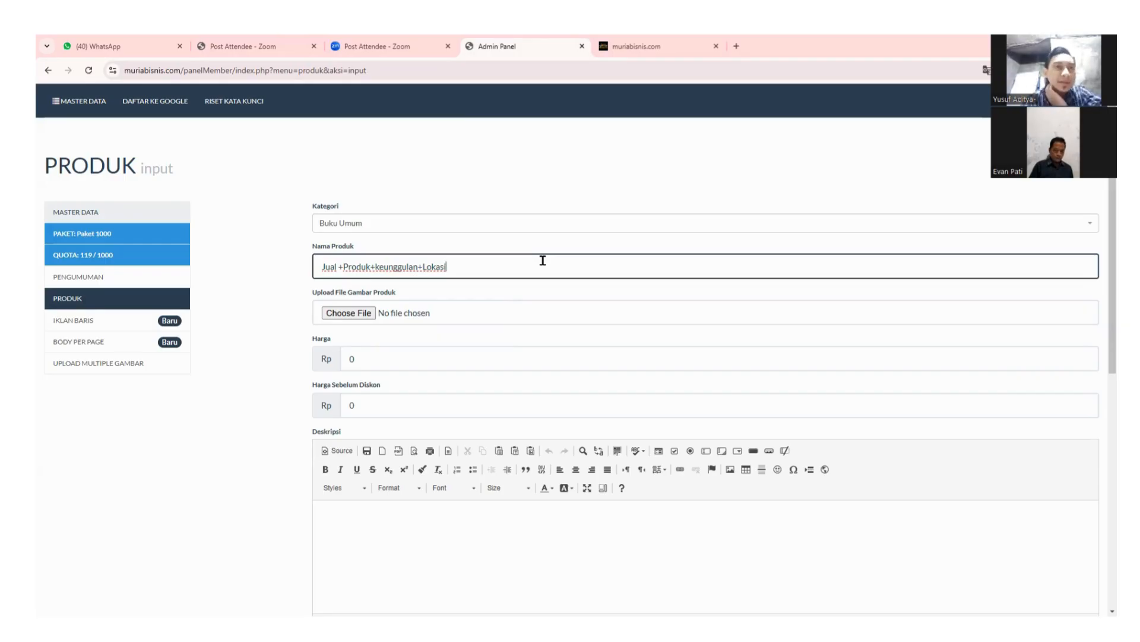
pyautogui.press('Left')
pyautogui.press('Left')
pyautogui.press('Left')
pyautogui.press('Left')
pyautogui.press('Left')
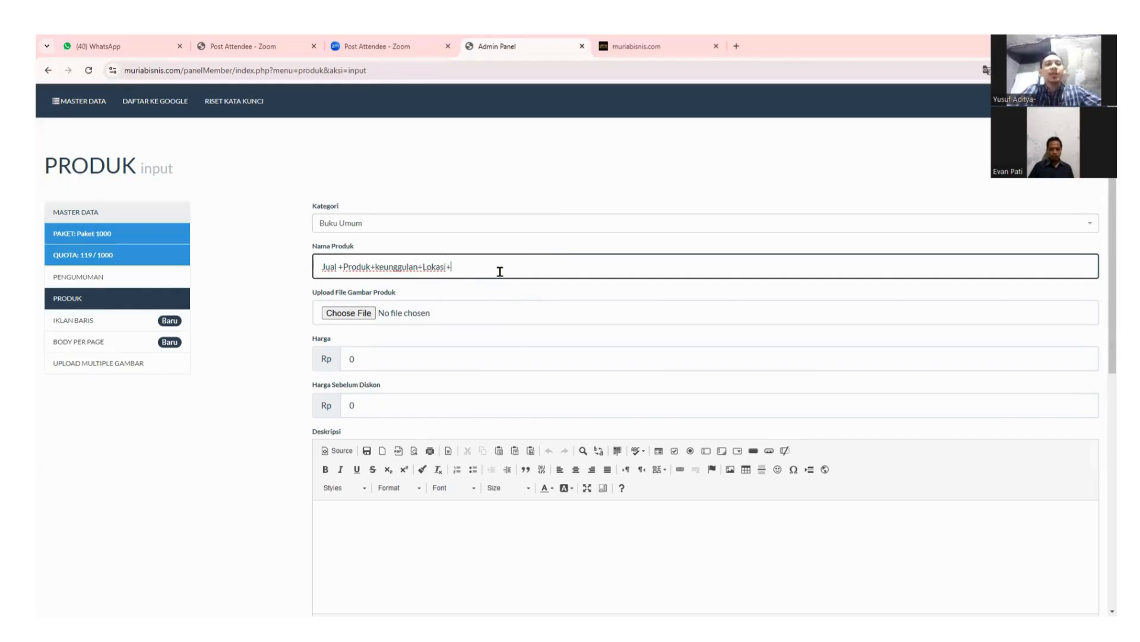
pyautogui.write('+Brand')
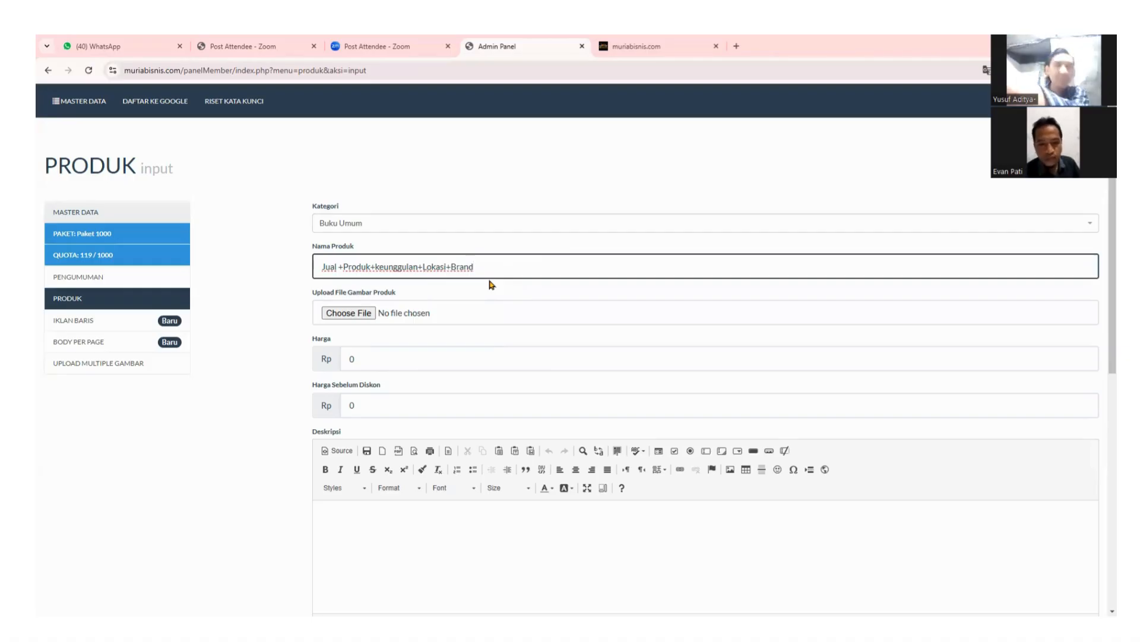
# Replace the template in Nama Produk with 'Jual Buku Murah Beli 1 Gratis 1 Se Jawa Tengah'.
pyautogui.press('BackSpace')
pyautogui.press('BackSpace')
pyautogui.press('BackSpace')
pyautogui.press('BackSpace')
pyautogui.press('BackSpace')
pyautogui.press('BackSpace')
pyautogui.press('BackSpace')
pyautogui.press('BackSpace')
pyautogui.press('BackSpace')
pyautogui.press('BackSpace')
pyautogui.press('BackSpace')
pyautogui.press('BackSpace')
pyautogui.press('BackSpace')
pyautogui.press('BackSpace')
pyautogui.press('BackSpace')
pyautogui.press('BackSpace')
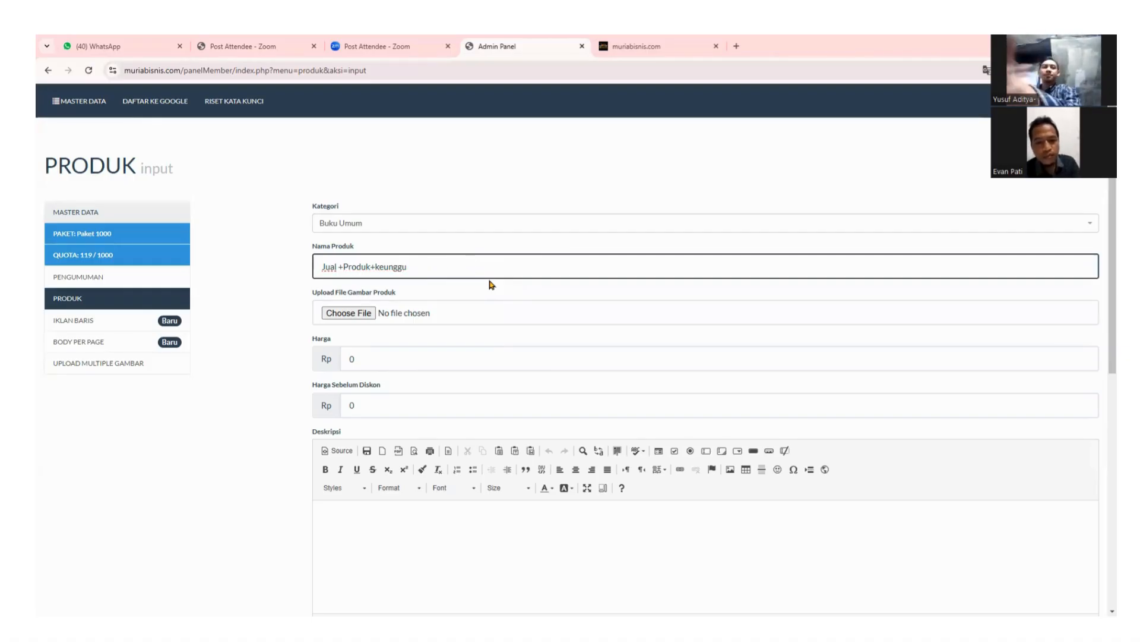
pyautogui.press('BackSpace')
pyautogui.press('BackSpace')
pyautogui.press('BackSpace')
pyautogui.press('BackSpace')
pyautogui.press('BackSpace')
pyautogui.press('BackSpace')
pyautogui.press('BackSpace')
pyautogui.press('BackSpace')
pyautogui.press('BackSpace')
pyautogui.press('BackSpace')
pyautogui.press('BackSpace')
pyautogui.press('BackSpace')
pyautogui.press('BackSpace')
pyautogui.press('BackSpace')
pyautogui.press('BackSpace')
pyautogui.press('BackSpace')
pyautogui.press('BackSpace')
pyautogui.press('BackSpace')
pyautogui.press('BackSpace')
pyautogui.press('BackSpace')
pyautogui.write('Jual')
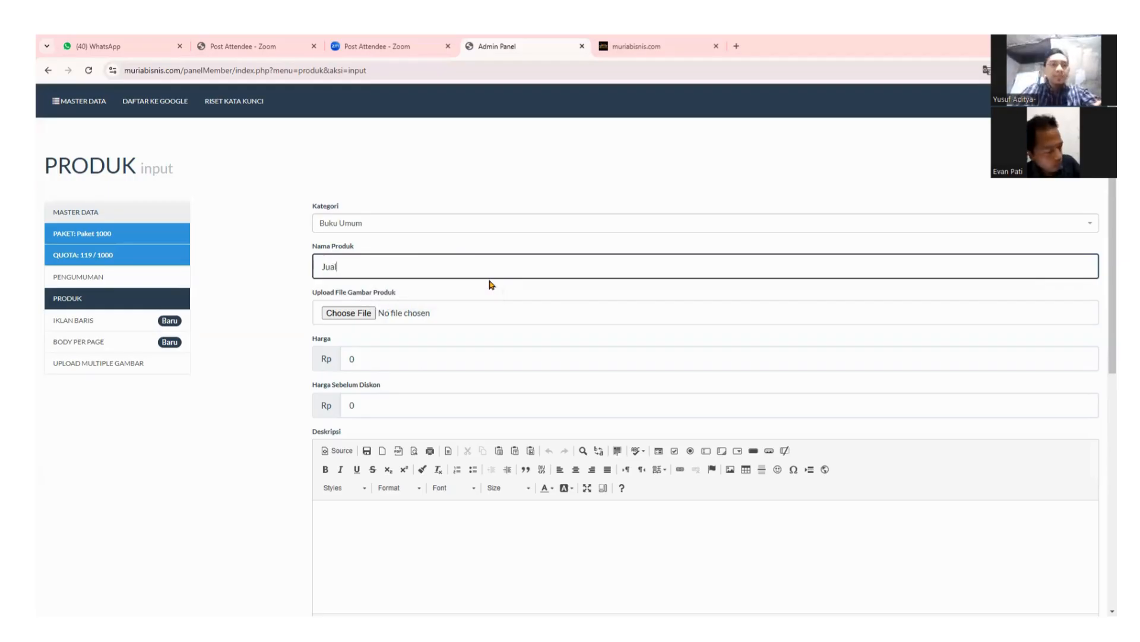
pyautogui.write(' Buku')
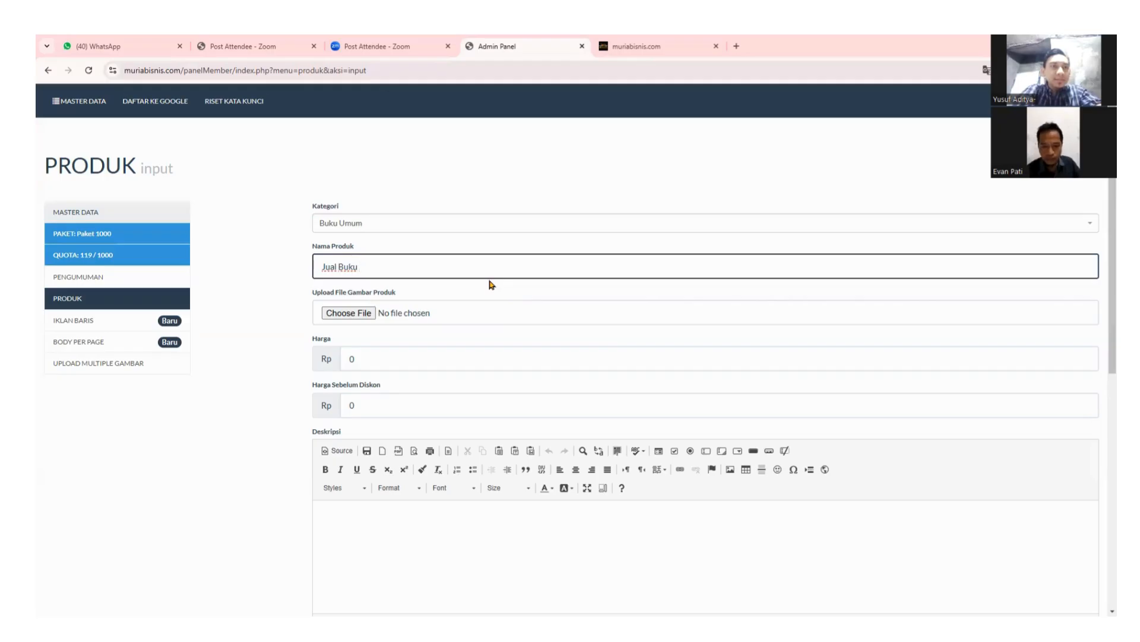
pyautogui.write(' Murah')
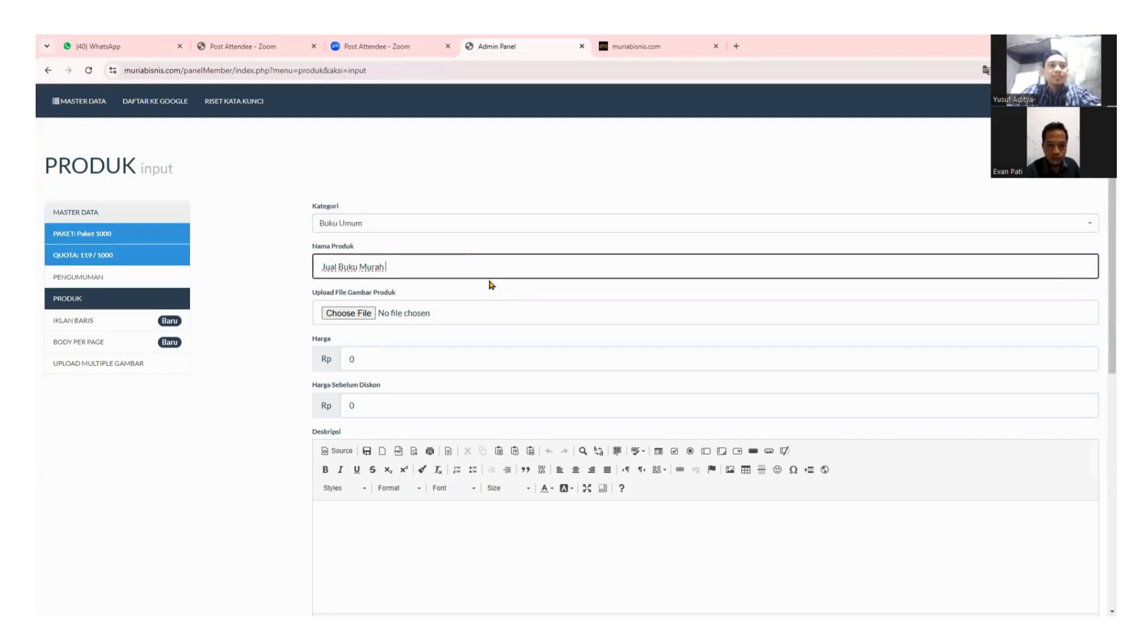
pyautogui.write('Beli')
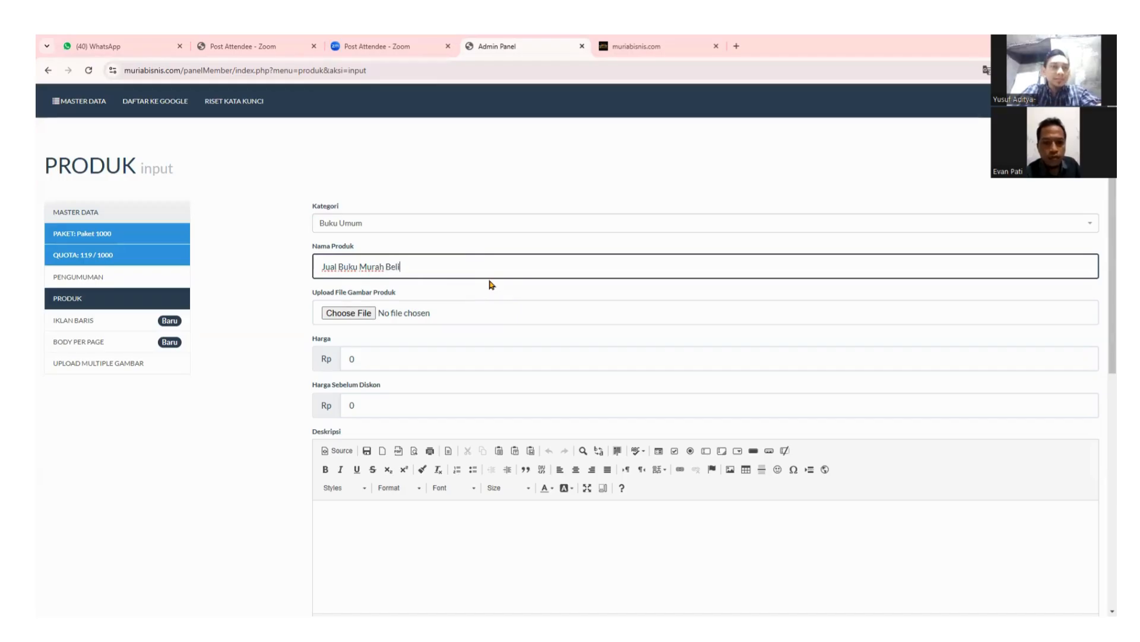
pyautogui.write(' 1')
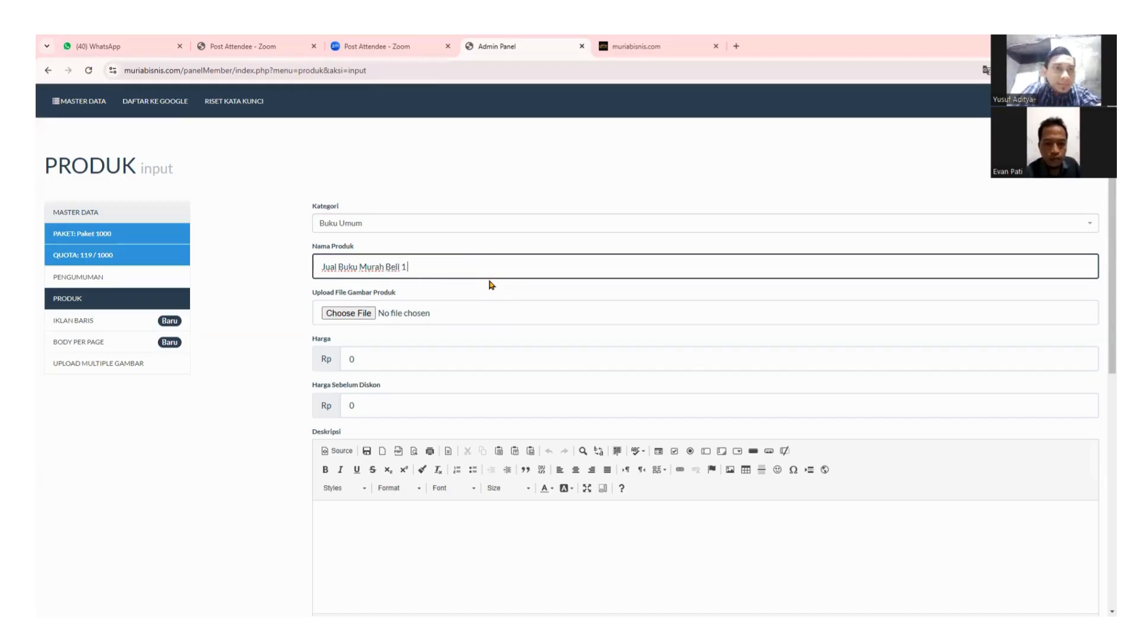
pyautogui.write(' Gratis ')
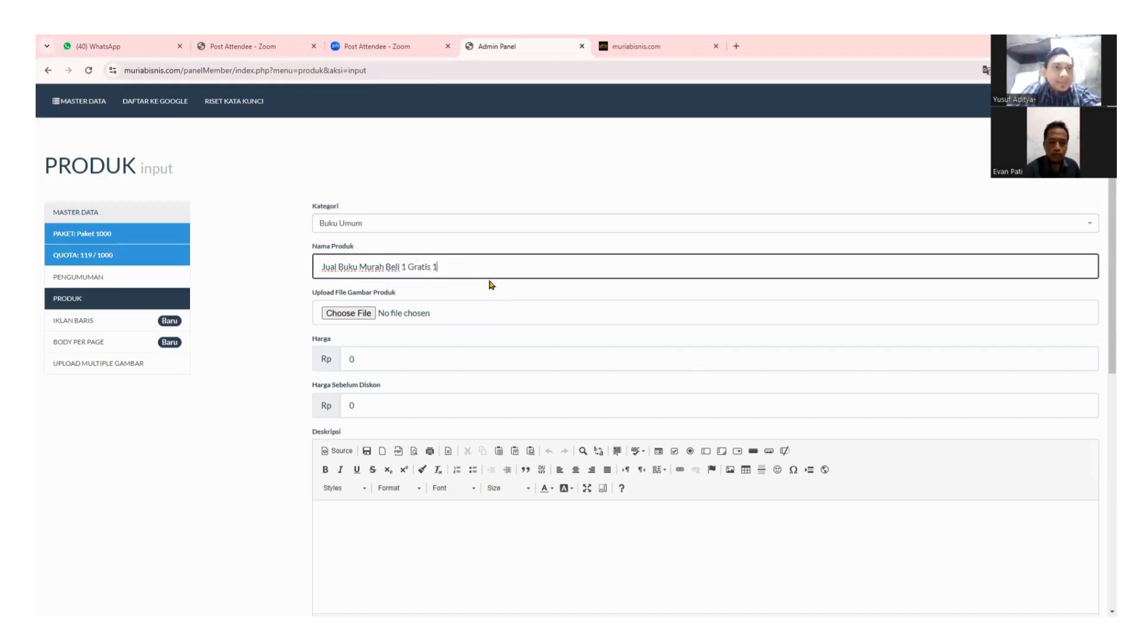
pyautogui.write('1')
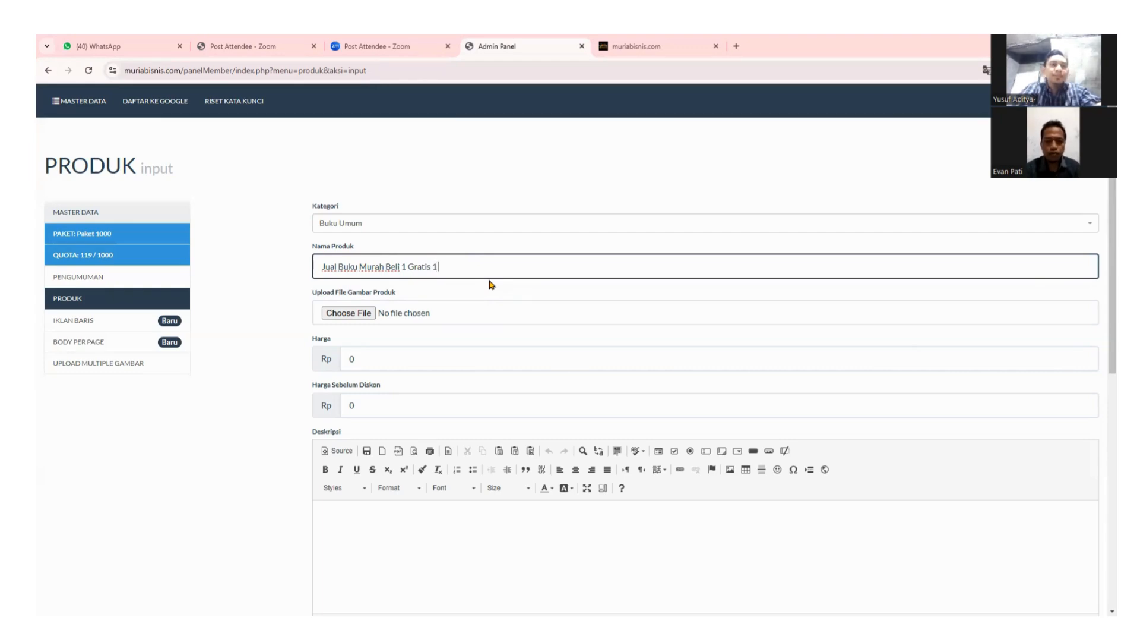
pyautogui.write(' Se Jawa Tenagh')
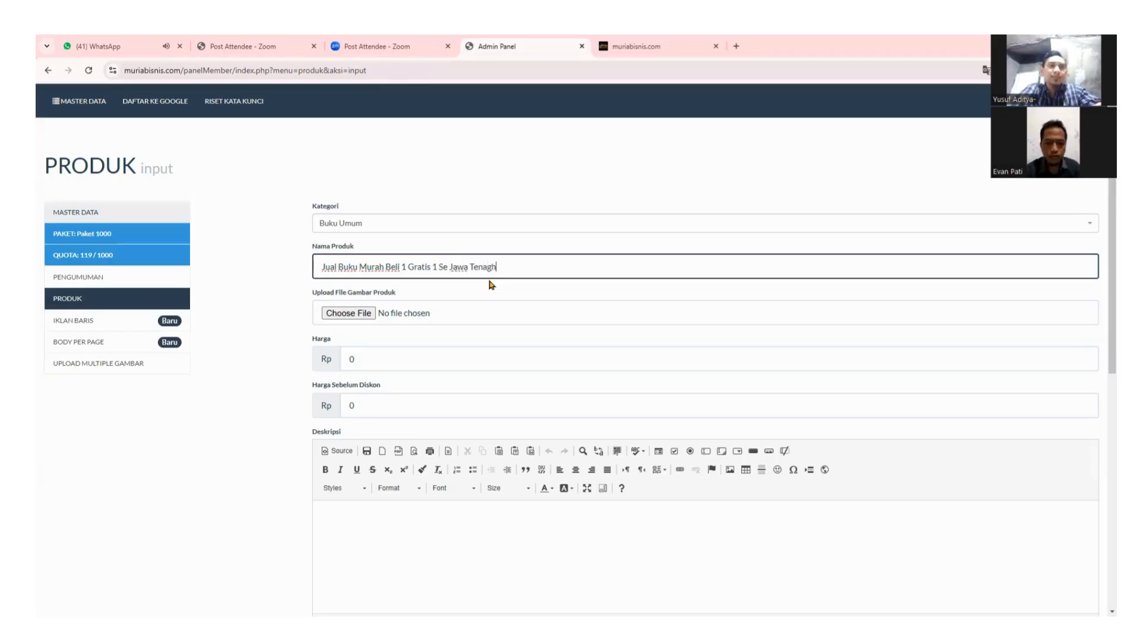
pyautogui.press('BackSpace')
pyautogui.press('BackSpace')
pyautogui.press('BackSpace')
pyautogui.write('gah')
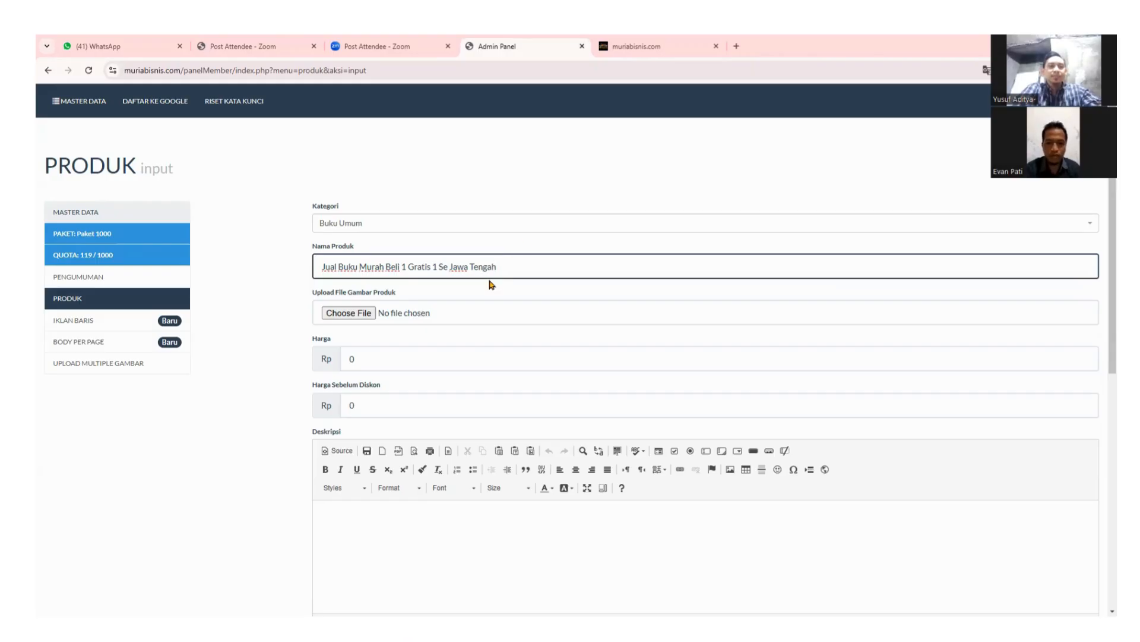
# Bring up the product image file picker, then dismiss it without choosing anything.
pyautogui.click(351, 313)
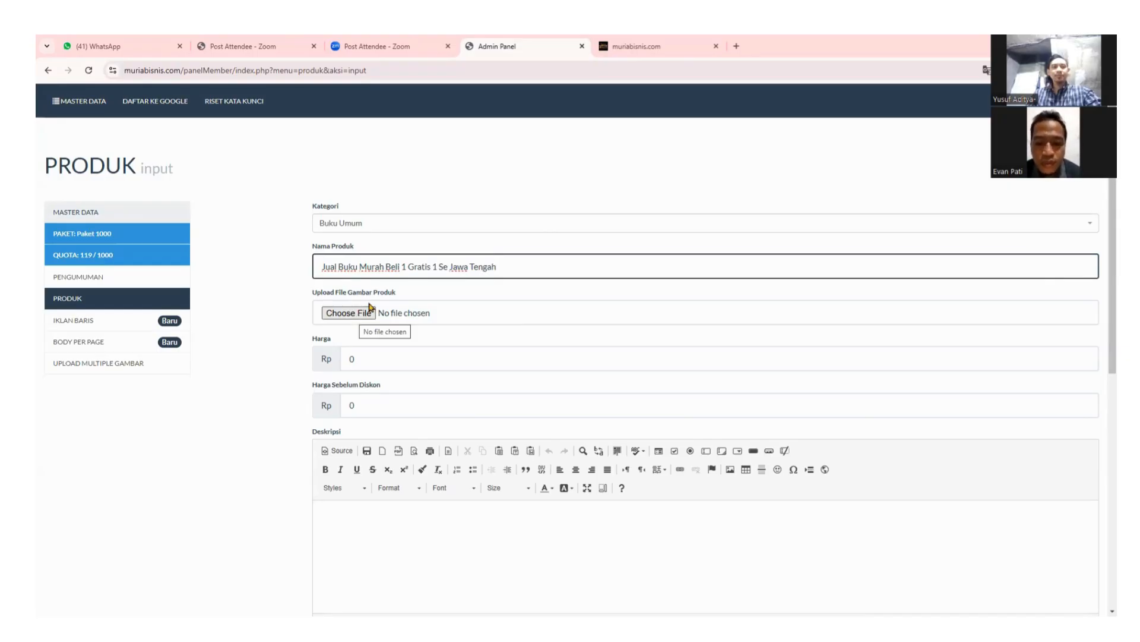
pyautogui.scroll(-5, 451, 149)
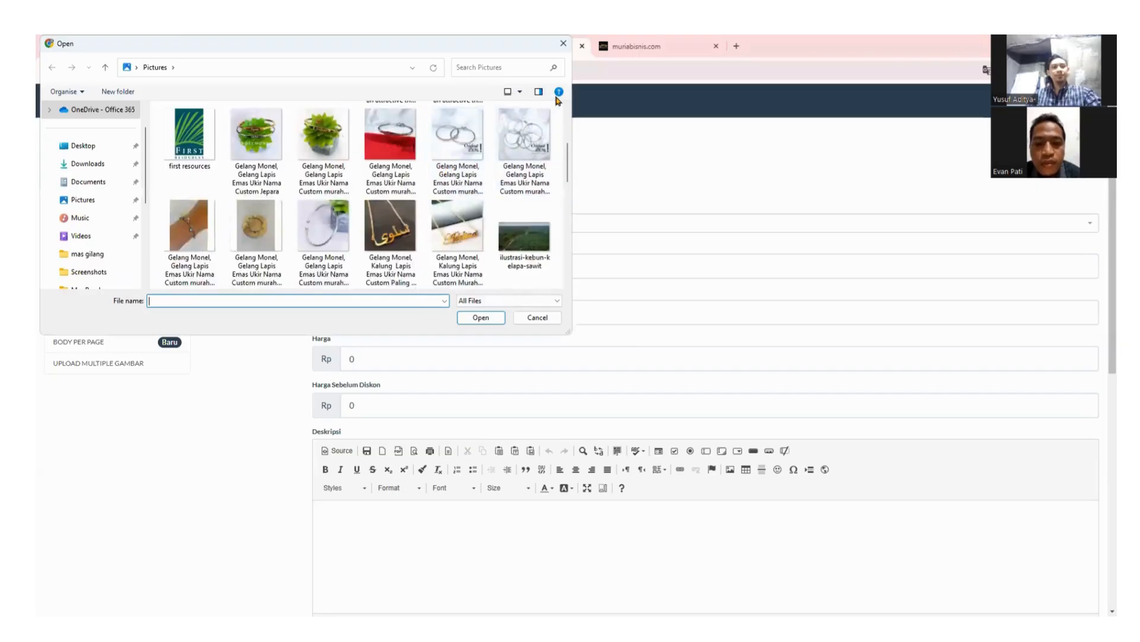
pyautogui.click(563, 44)
pyautogui.scroll(-3, 393, 347)
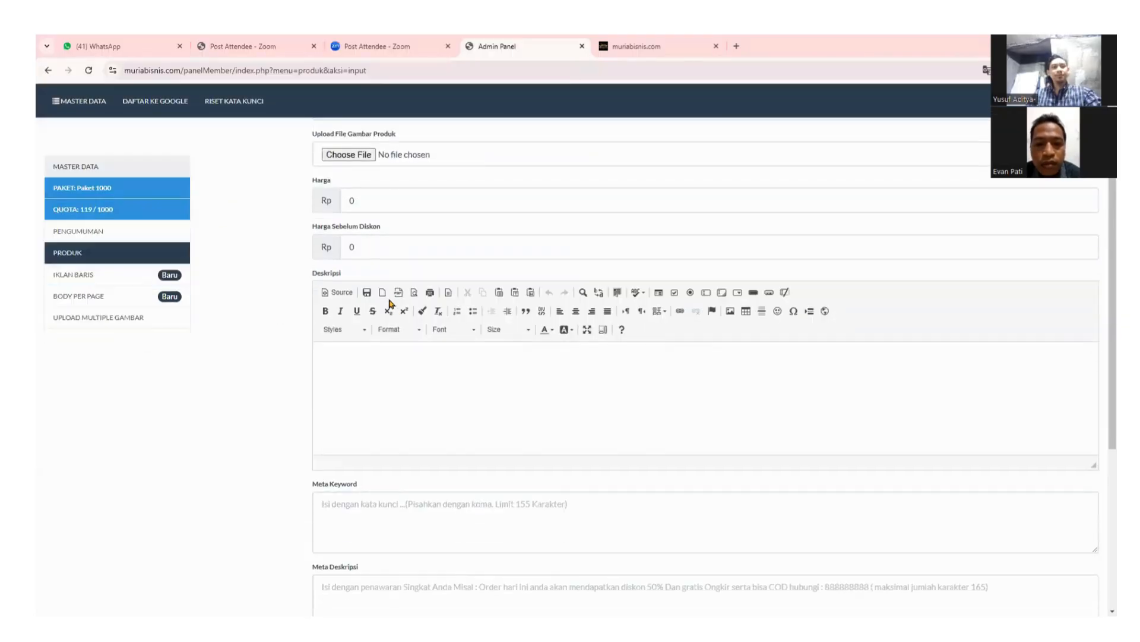
pyautogui.scroll(3, 357, 321)
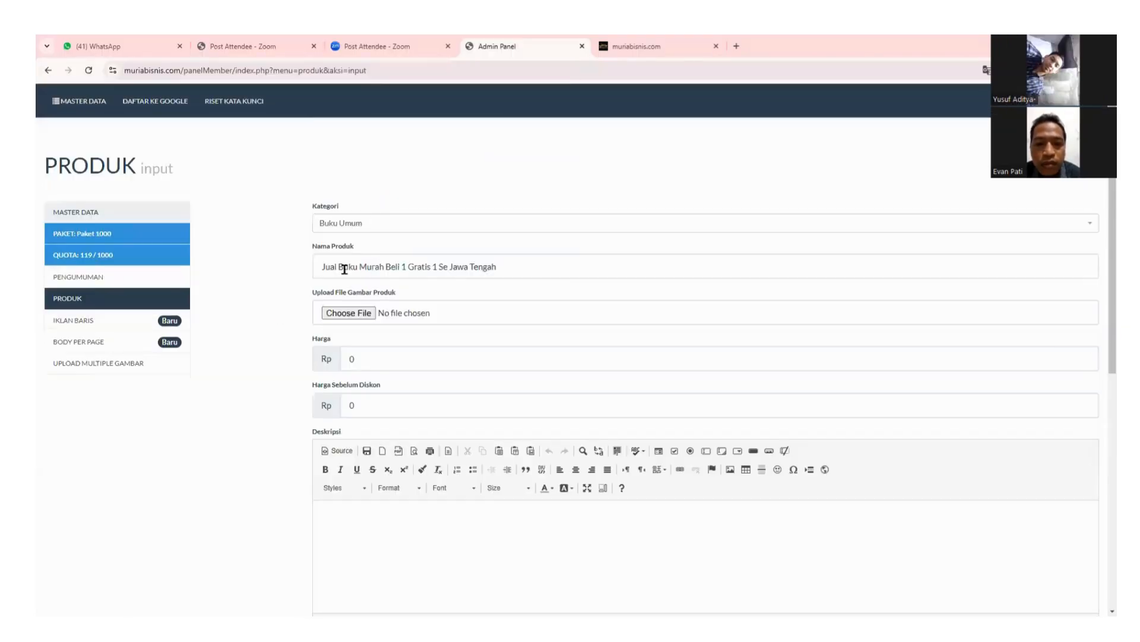
# Reopen the image picker and browse to the Pictures > Screenshots folder.
pyautogui.click(351, 313)
pyautogui.scroll(-5, 351, 192)
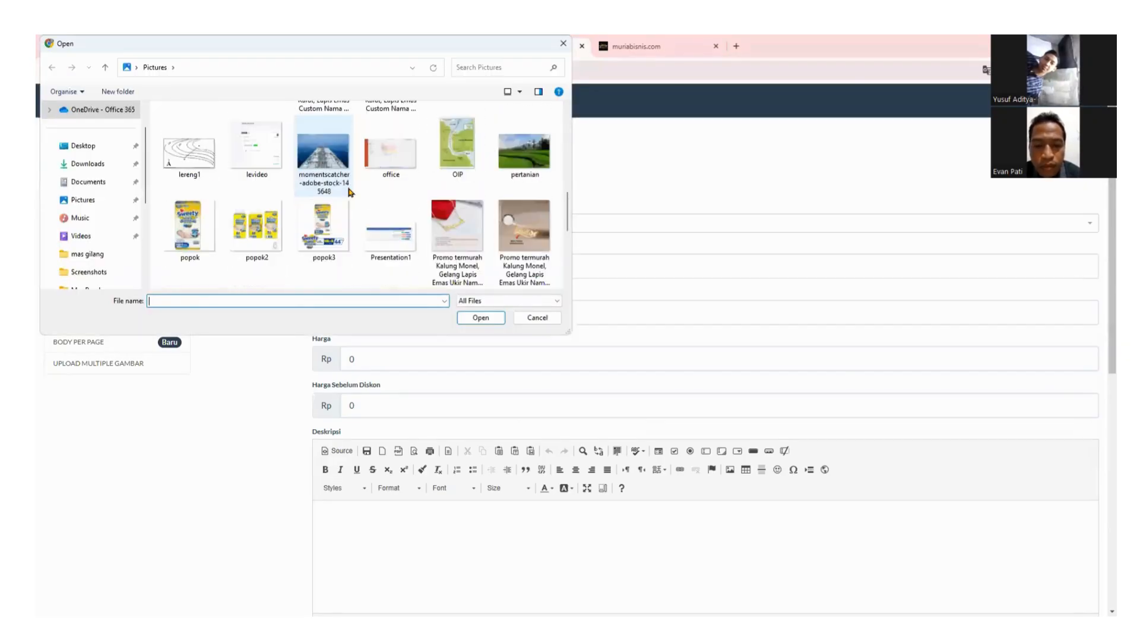
pyautogui.scroll(10, 351, 191)
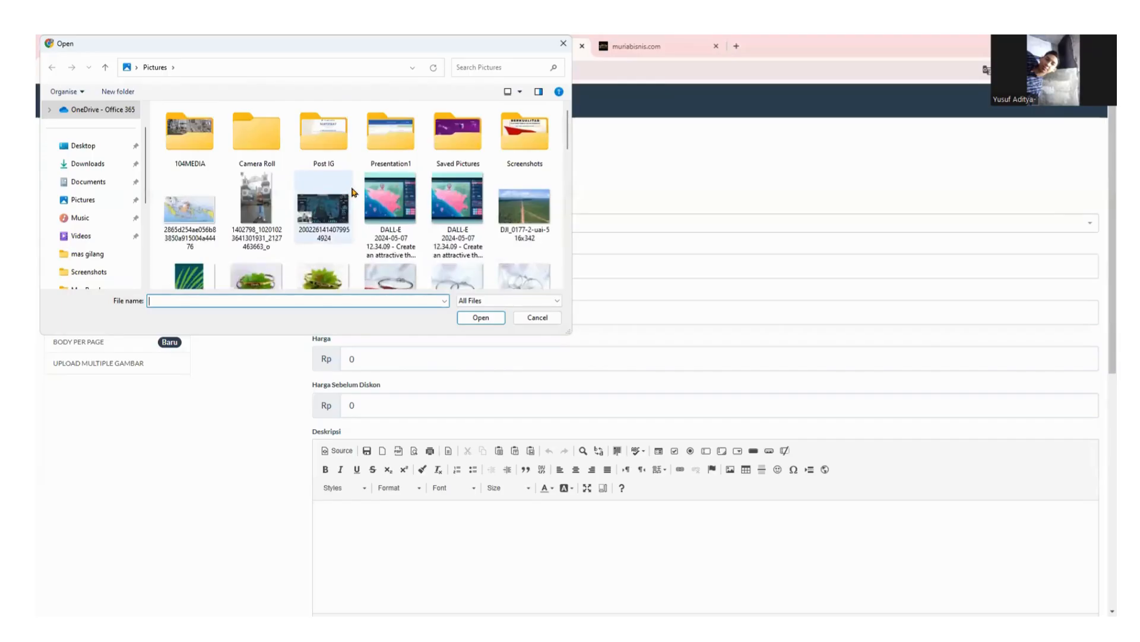
pyautogui.click(74, 202)
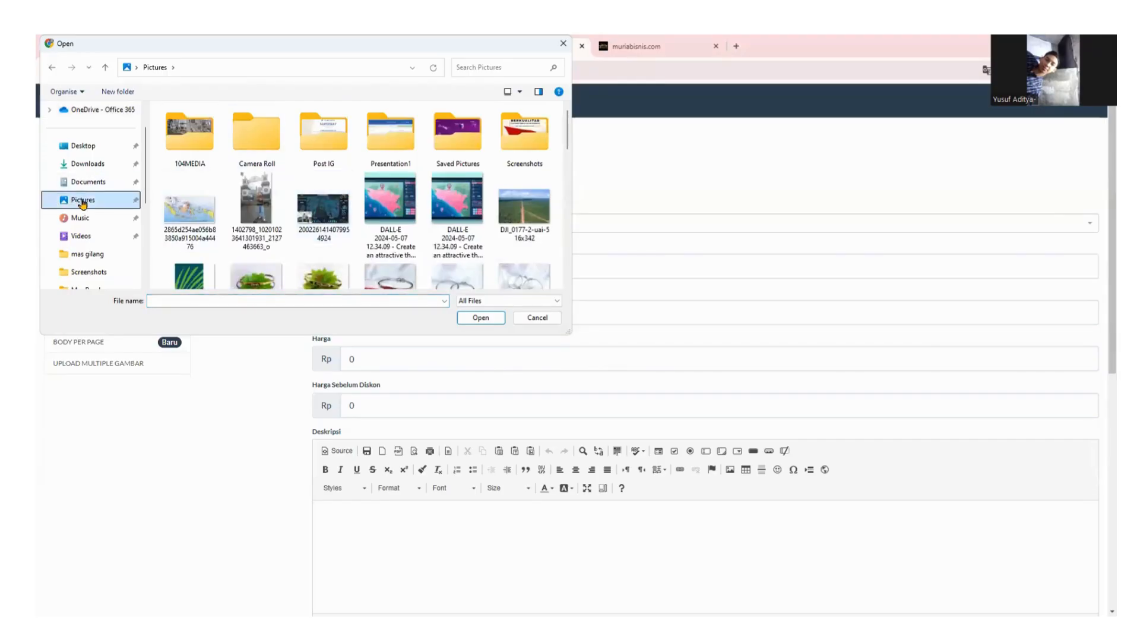
pyautogui.click(88, 164)
pyautogui.scroll(-3, 254, 175)
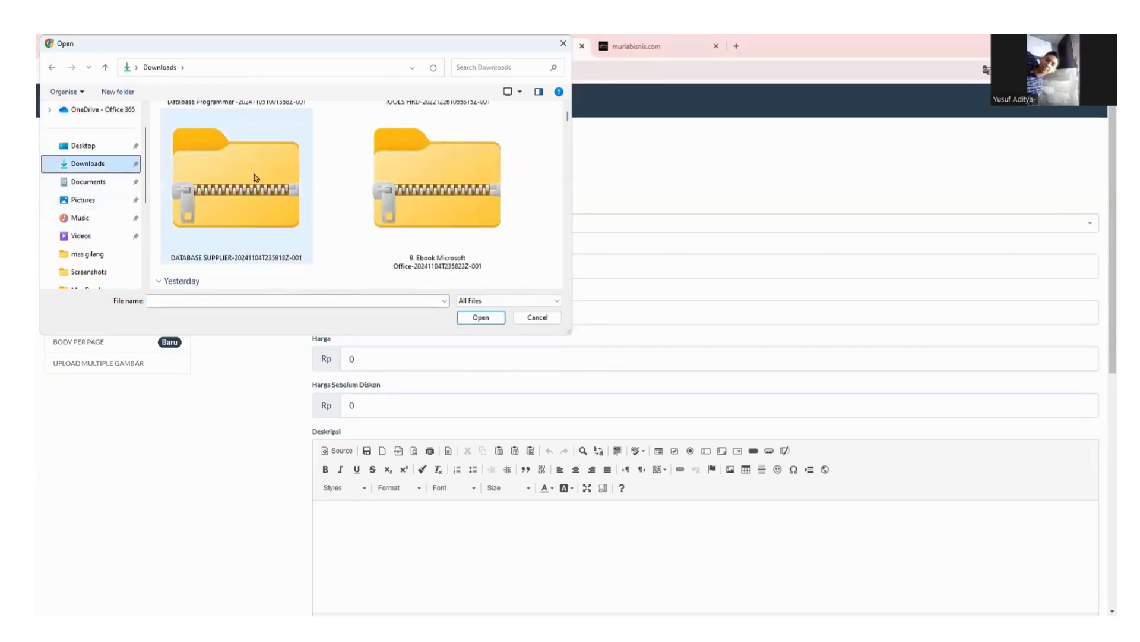
pyautogui.click(83, 201)
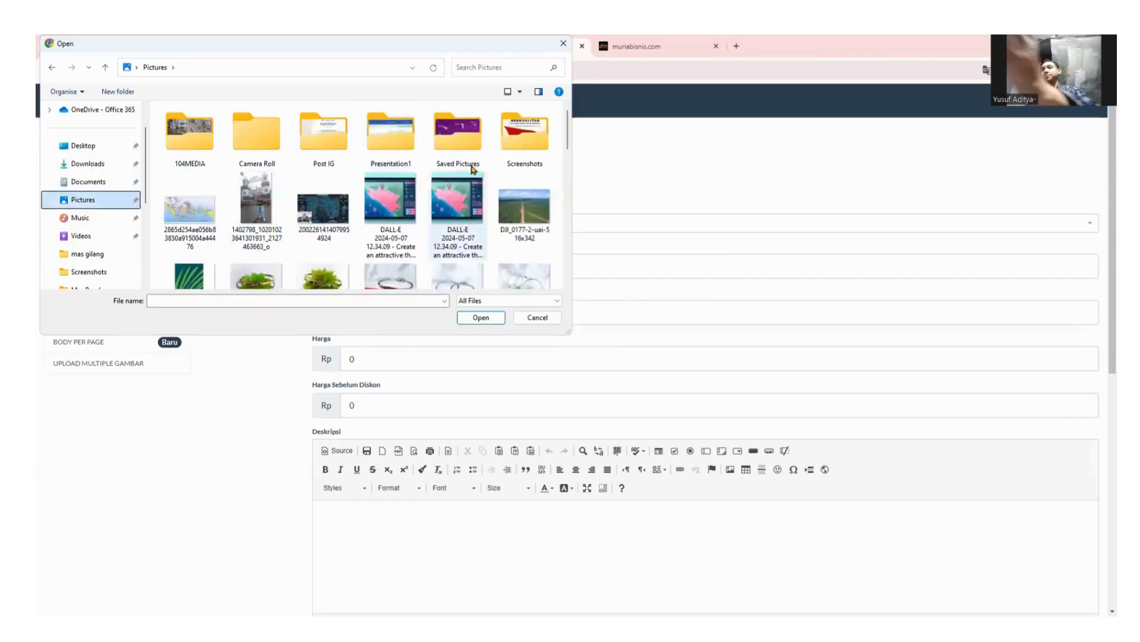
pyautogui.doubleClick(524, 133)
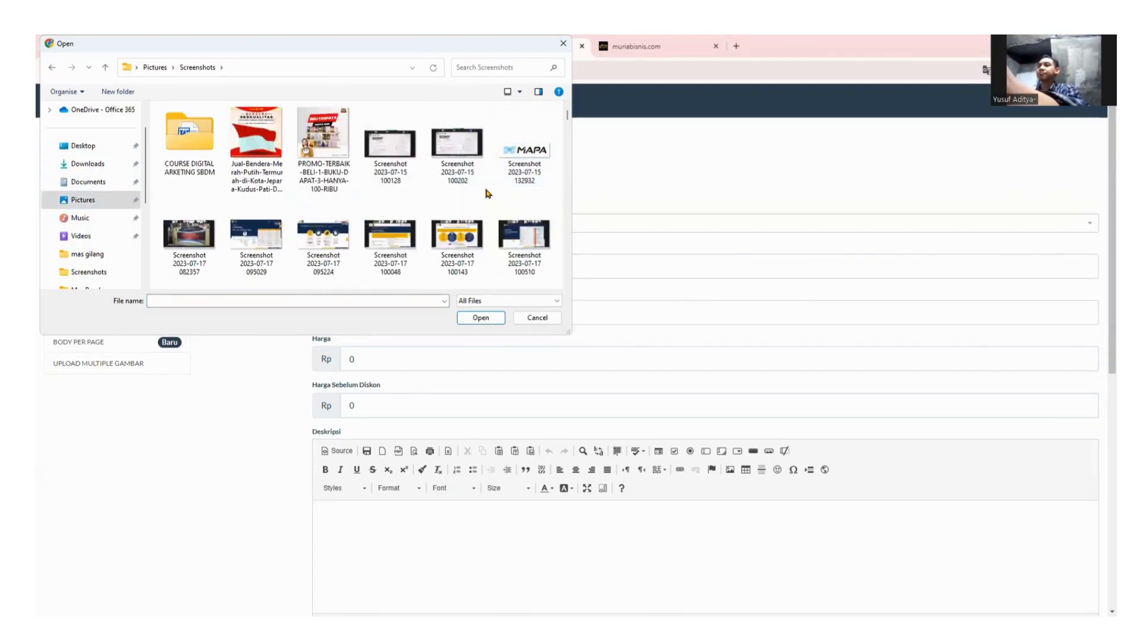
pyautogui.scroll(-3, 487, 193)
pyautogui.scroll(-10, 487, 193)
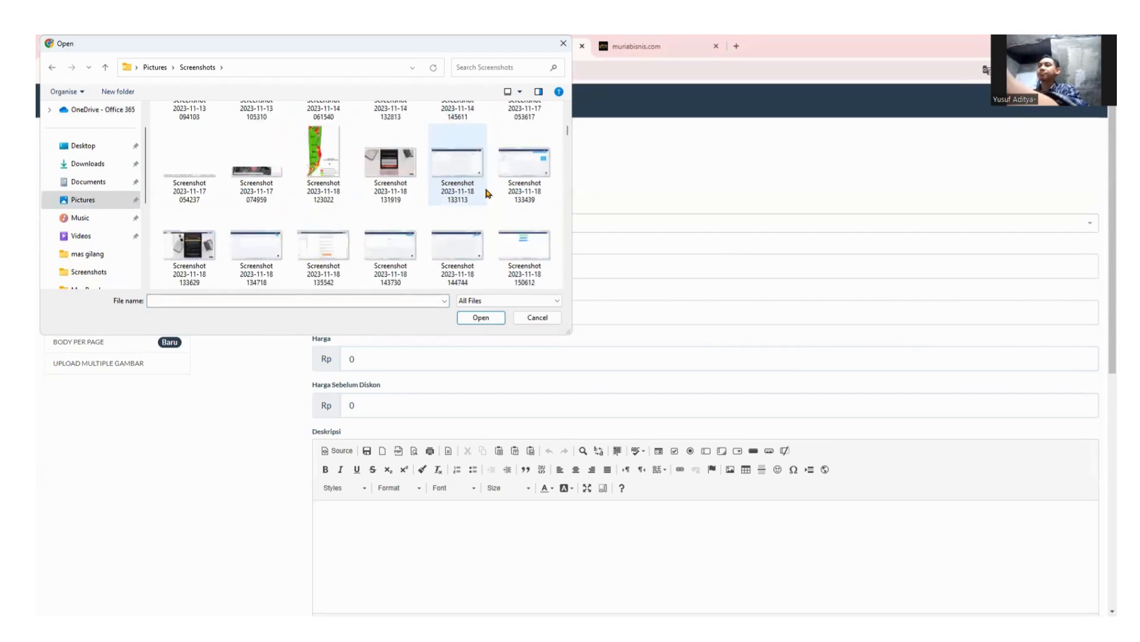
pyautogui.scroll(-10, 487, 193)
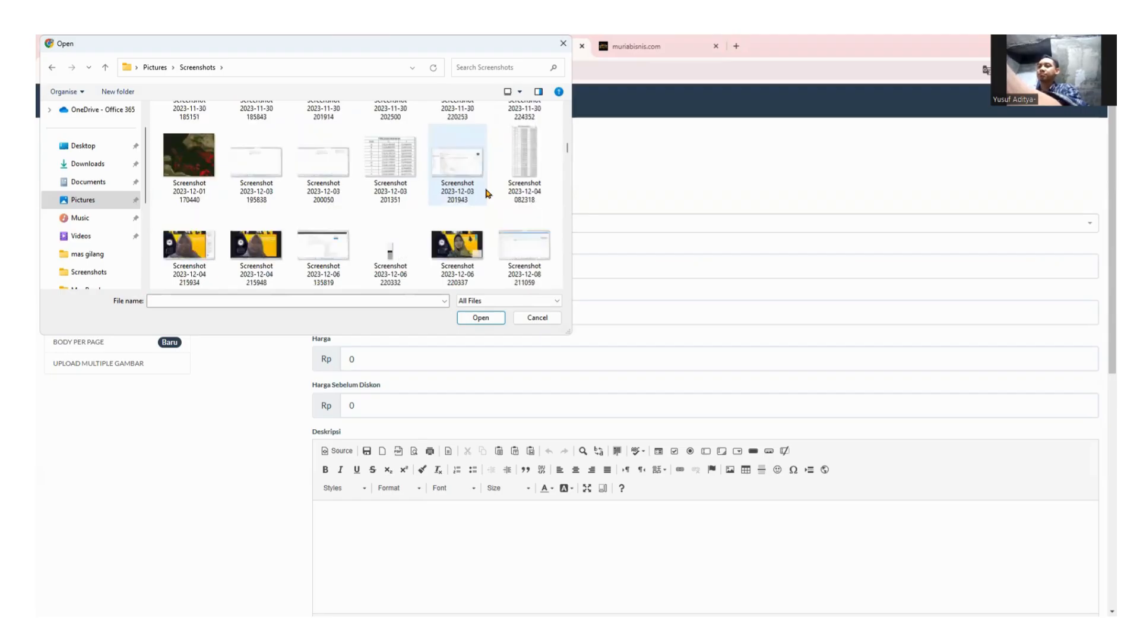
pyautogui.scroll(-3, 535, 196)
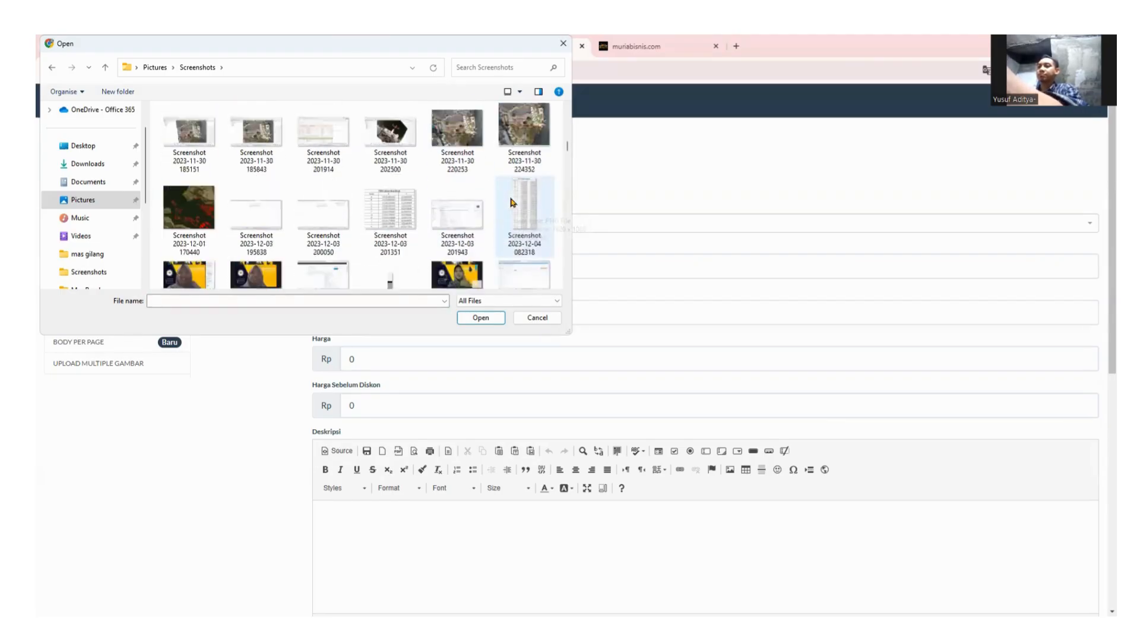
pyautogui.scroll(20, 556, 181)
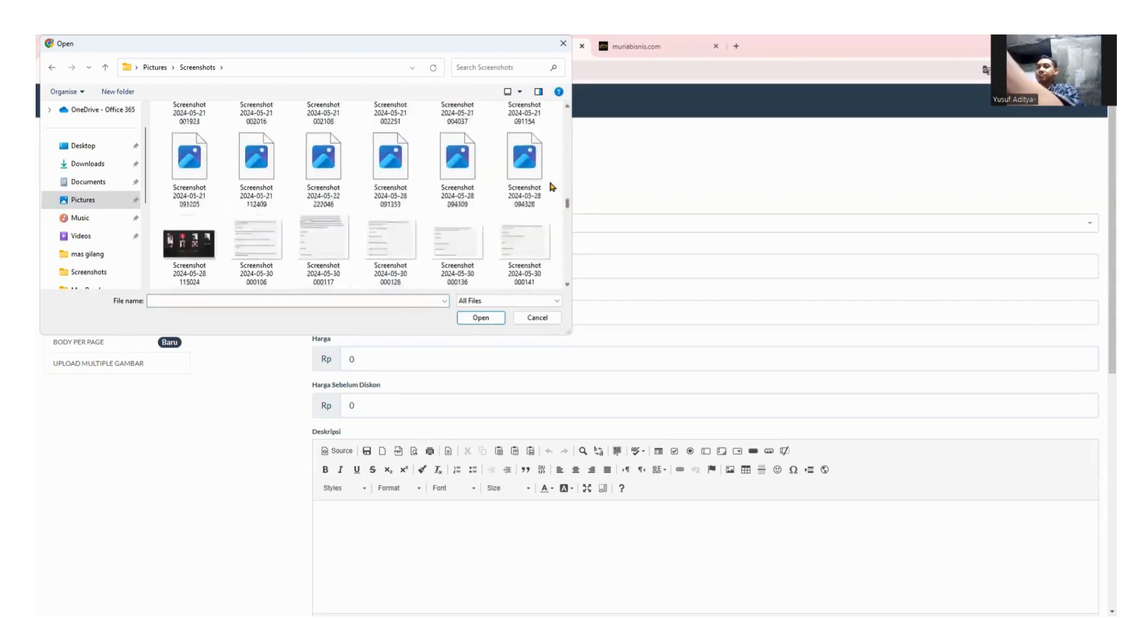
pyautogui.scroll(1, 558, 119)
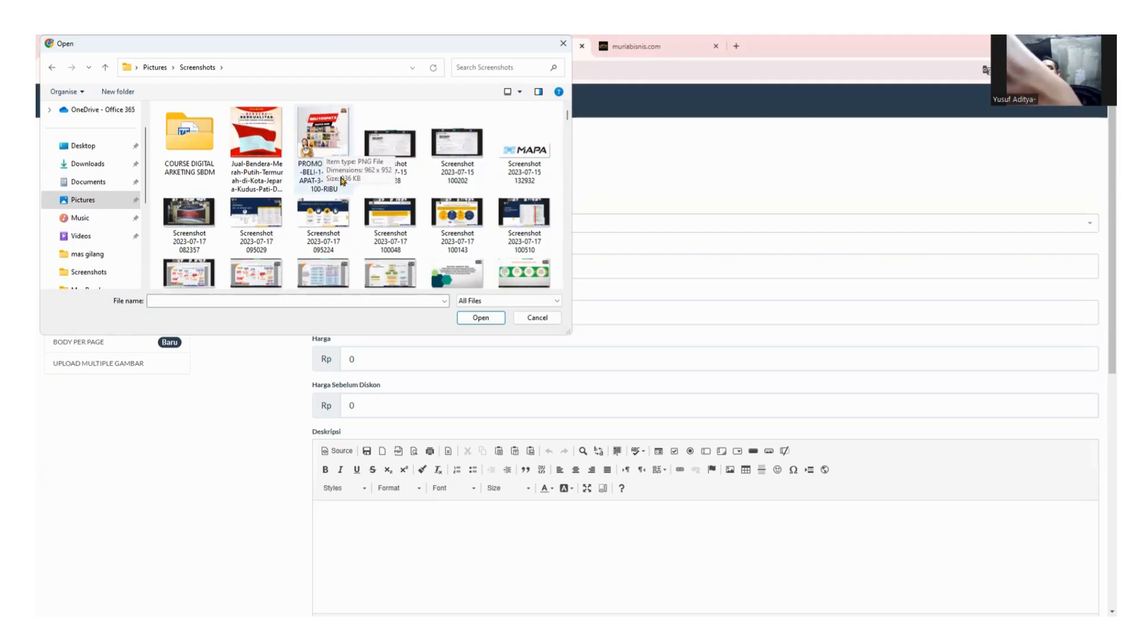
# Select the PROMO-TERBAIK image, then close the picker without choosing a file.
pyautogui.click(316, 186)
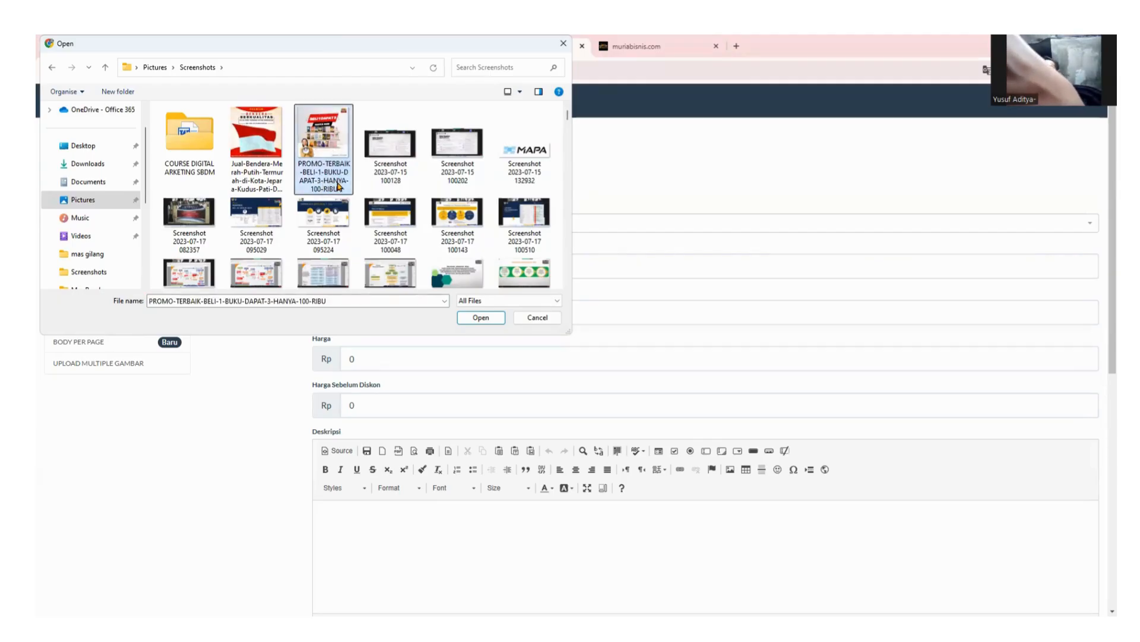
pyautogui.click(336, 186)
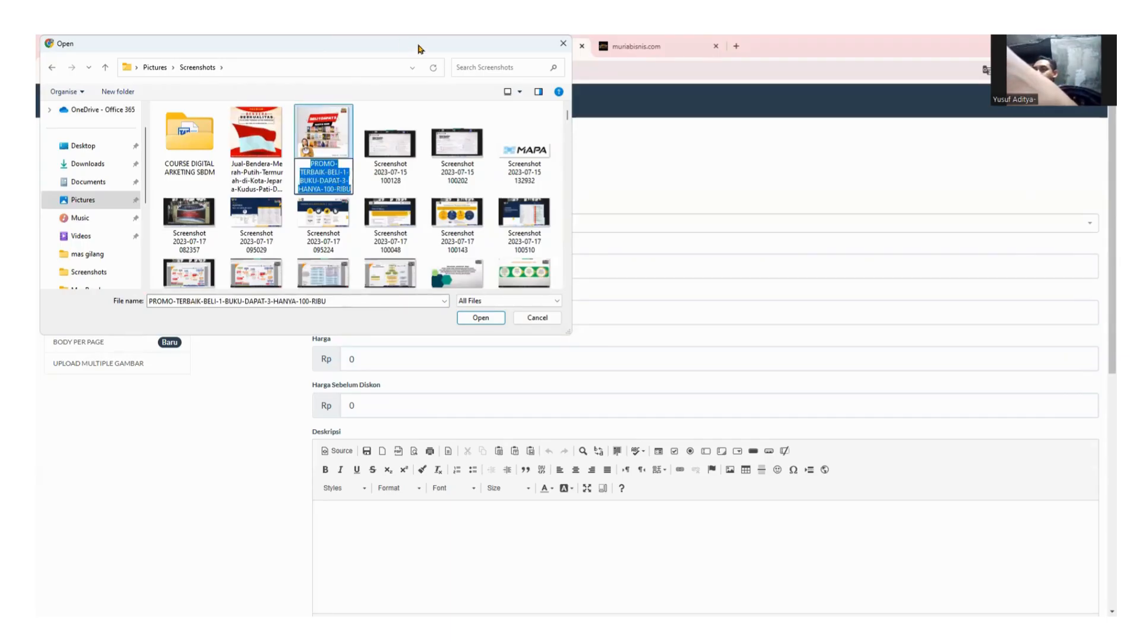
pyautogui.moveTo(415, 51); pyautogui.dragTo(696, 313)
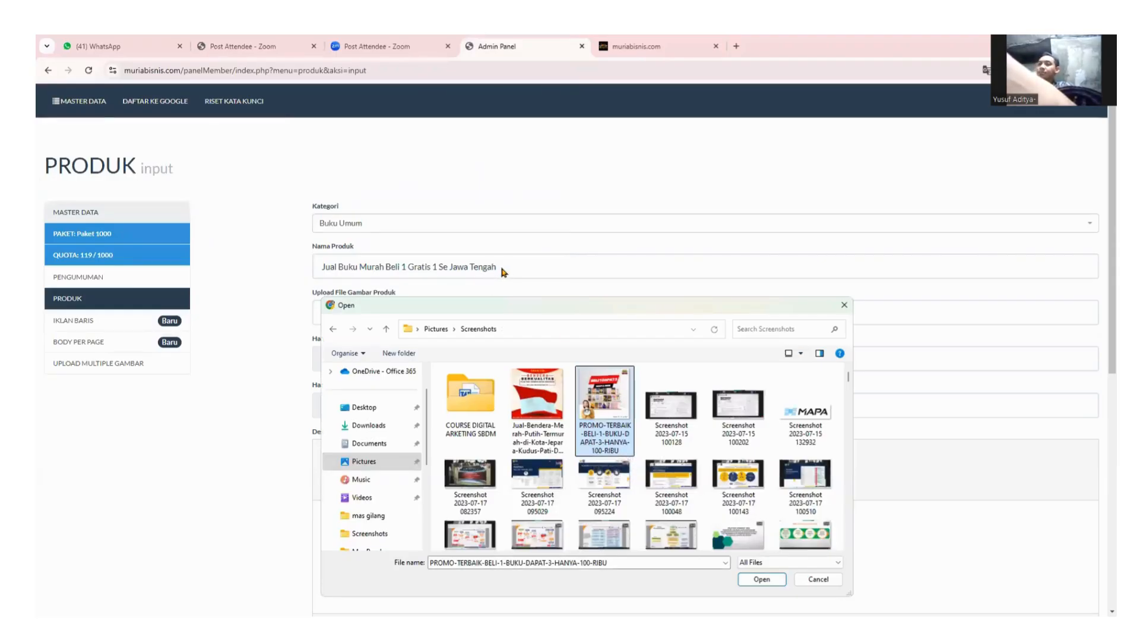
pyautogui.click(845, 307)
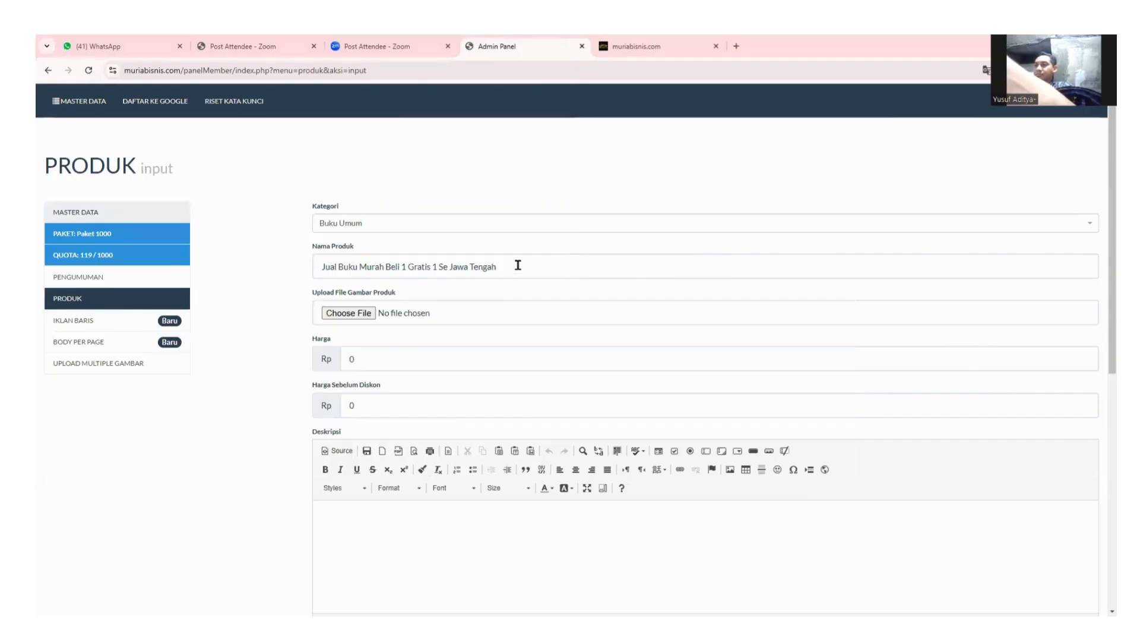
# Copy the product name and open Pictures > Screenshots in the image file picker.
pyautogui.moveTo(517, 266); pyautogui.dragTo(313, 279)
pyautogui.hotkey('ctrl', 'c')
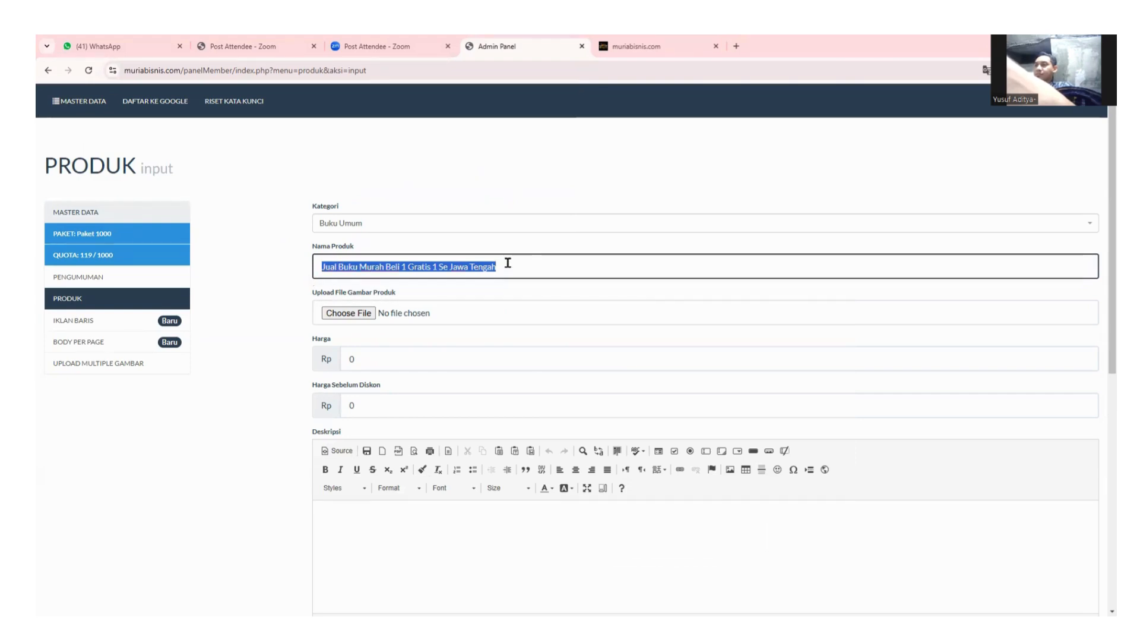
pyautogui.click(349, 310)
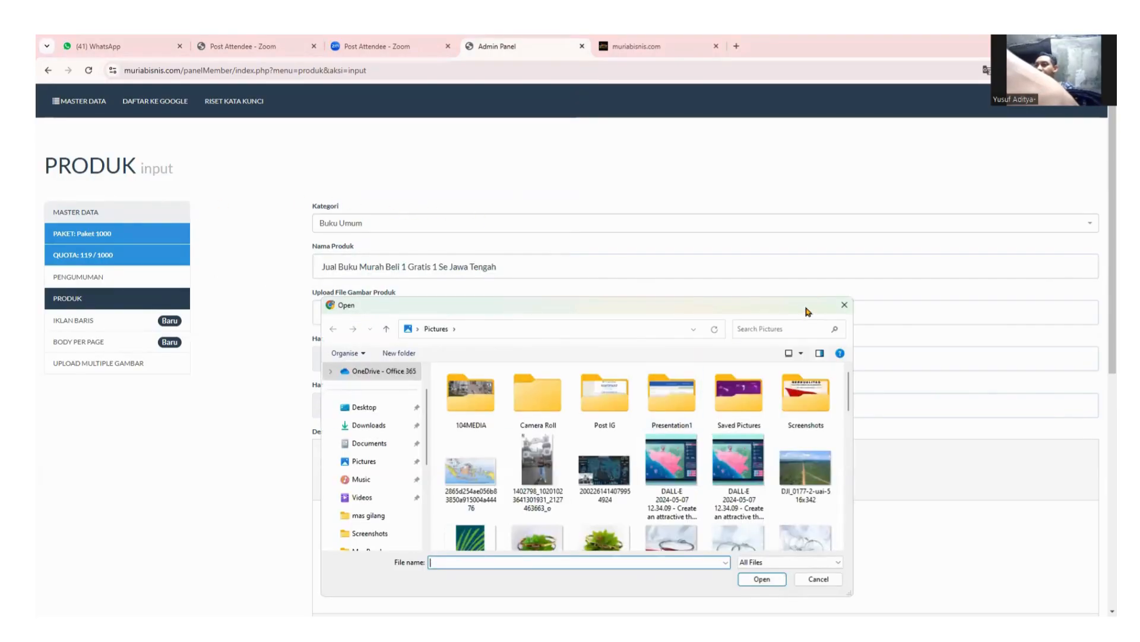
pyautogui.moveTo(799, 307); pyautogui.dragTo(791, 130)
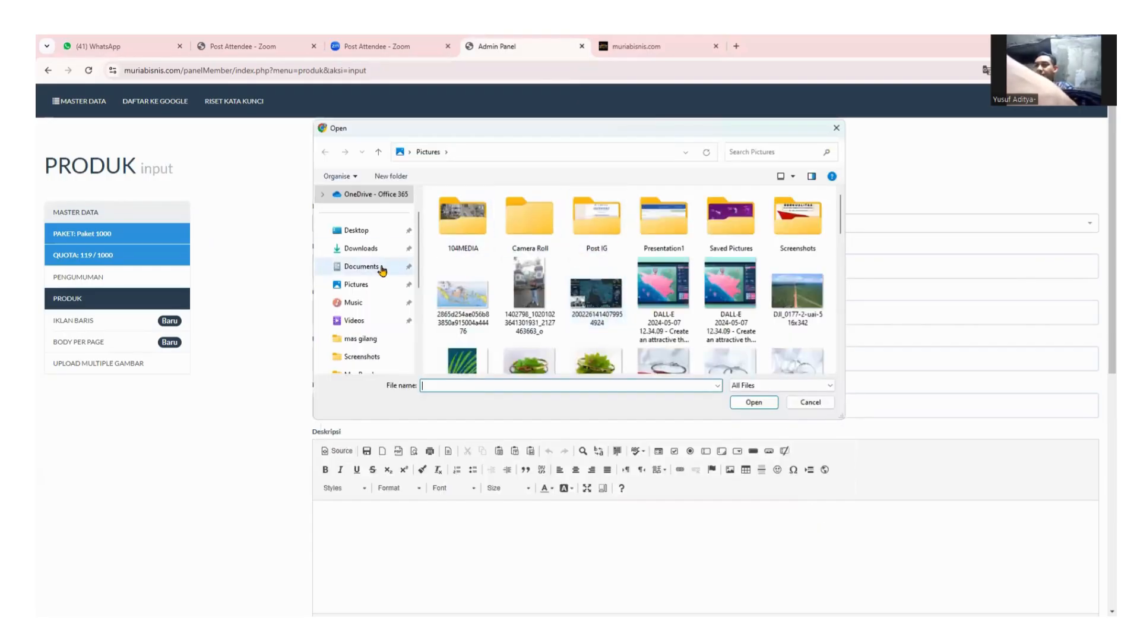
pyautogui.click(357, 284)
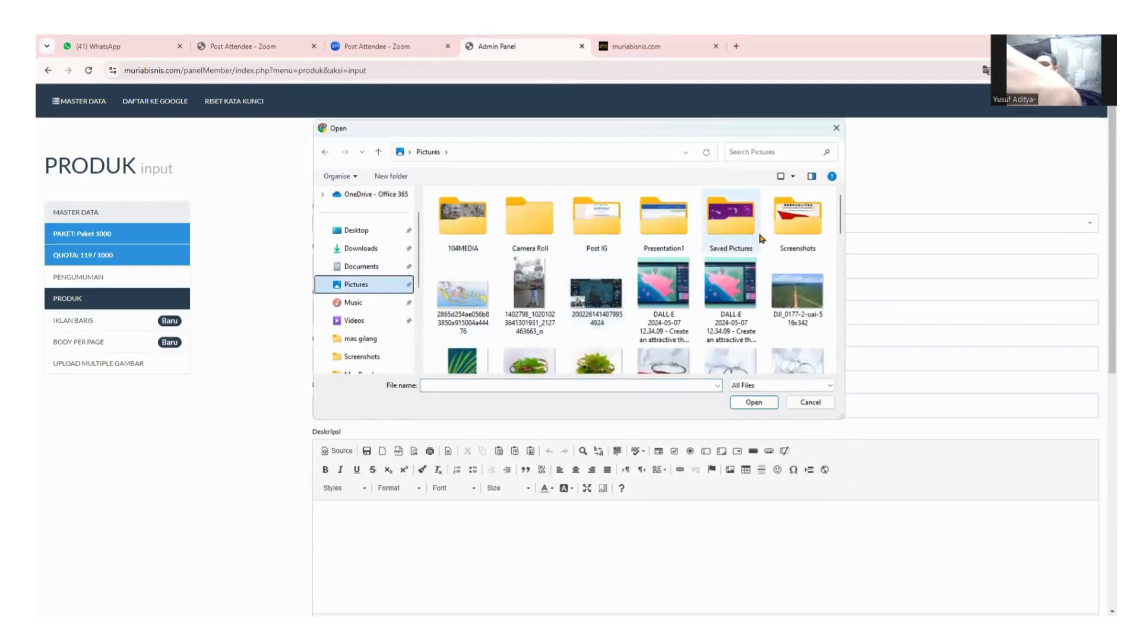
pyautogui.doubleClick(794, 230)
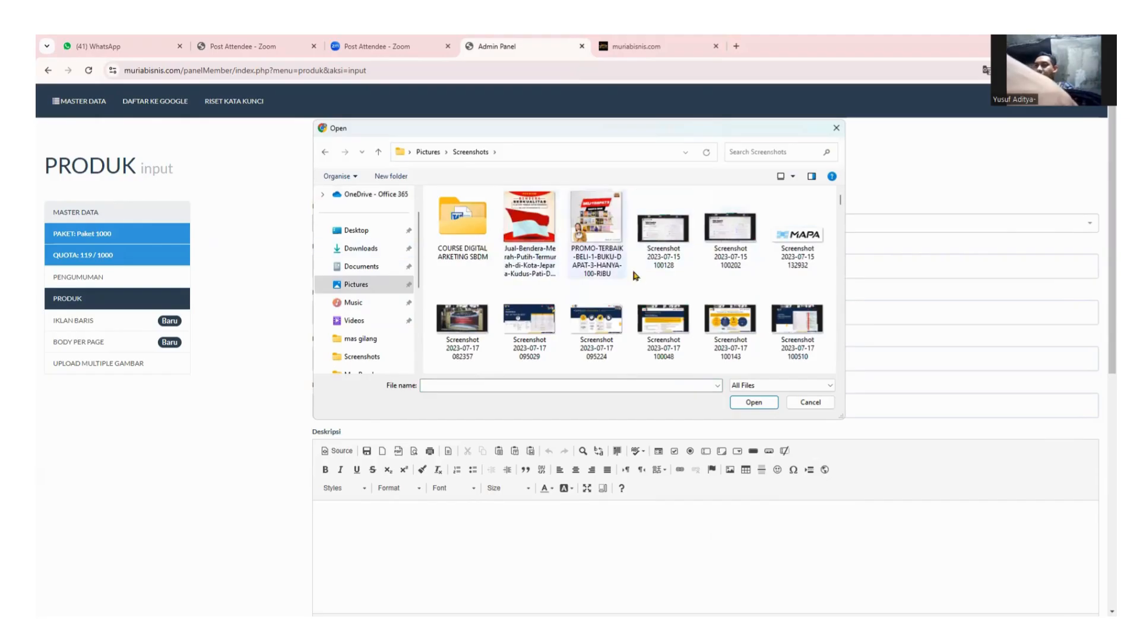
# Rename the PROMO-TERBAIK image to the product name and attach it as the picture.
pyautogui.click(600, 267)
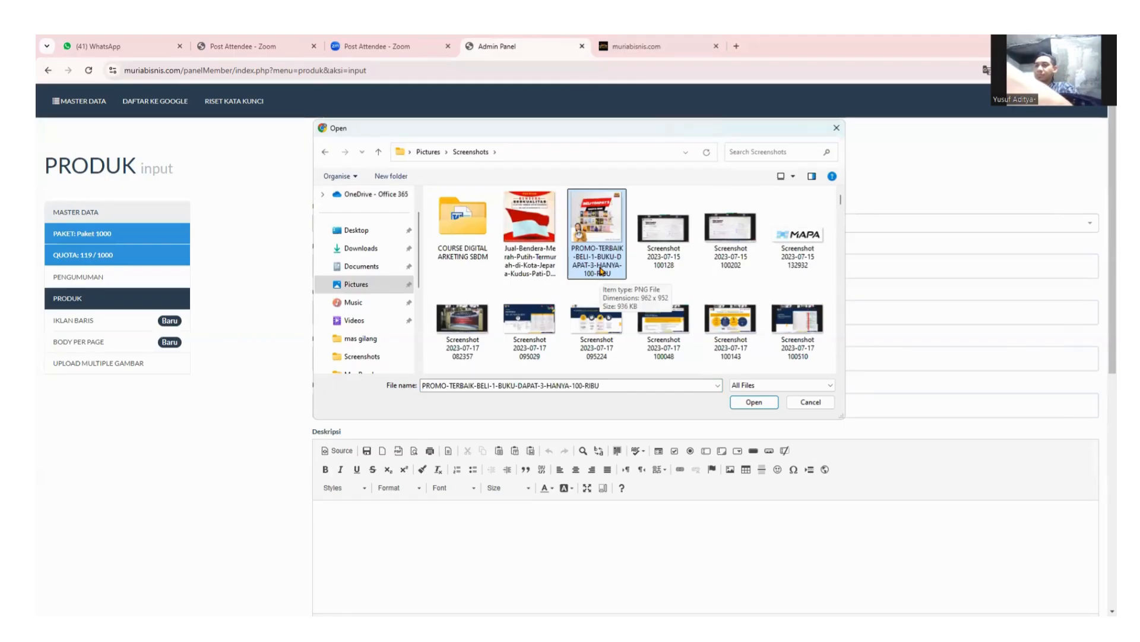
pyautogui.click(599, 267)
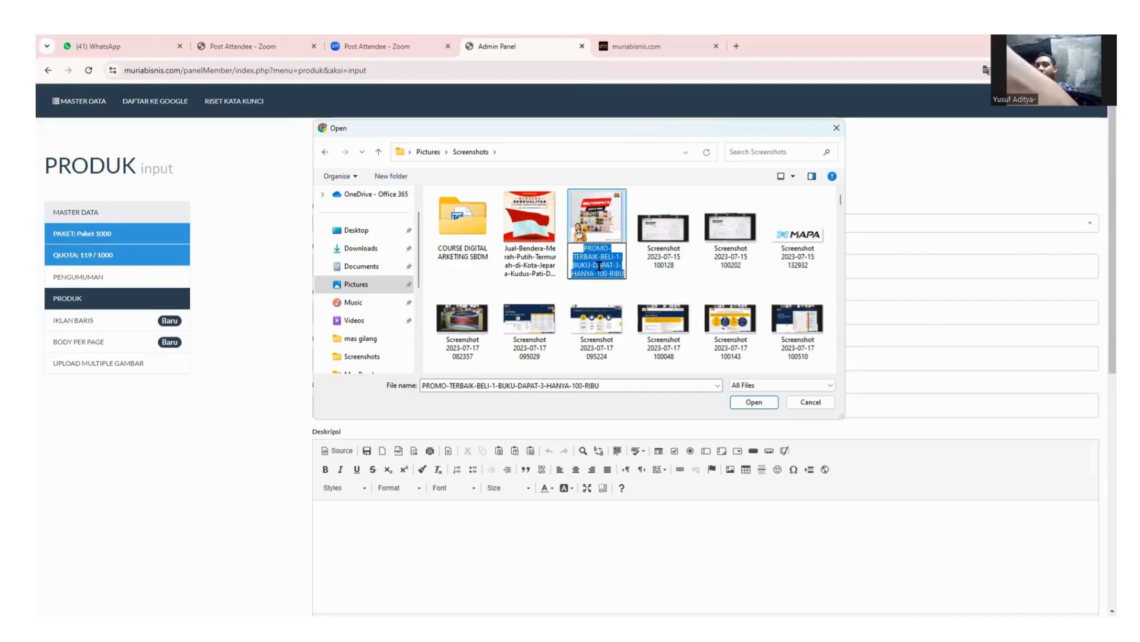
pyautogui.hotkey('ctrl', 'v')
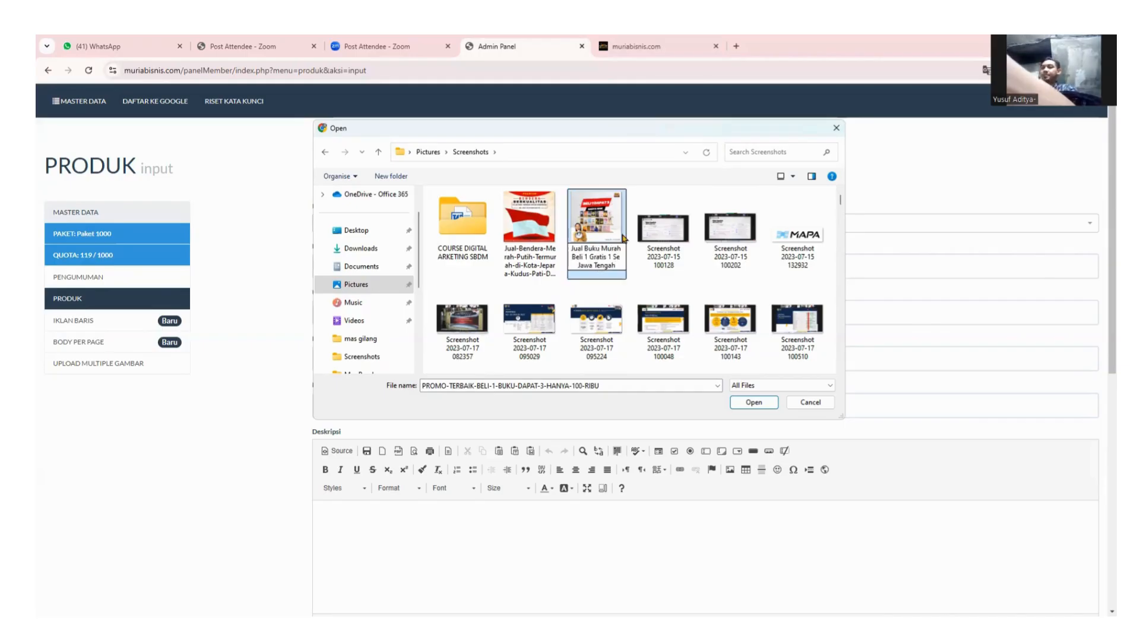
pyautogui.press('Return')
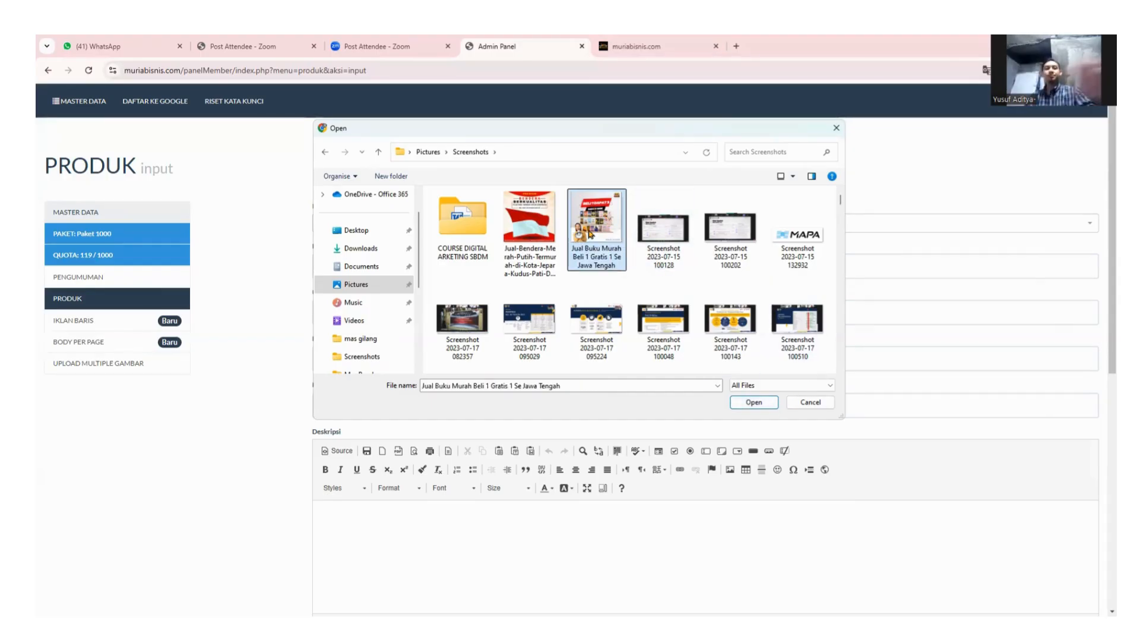
pyautogui.doubleClick(591, 232)
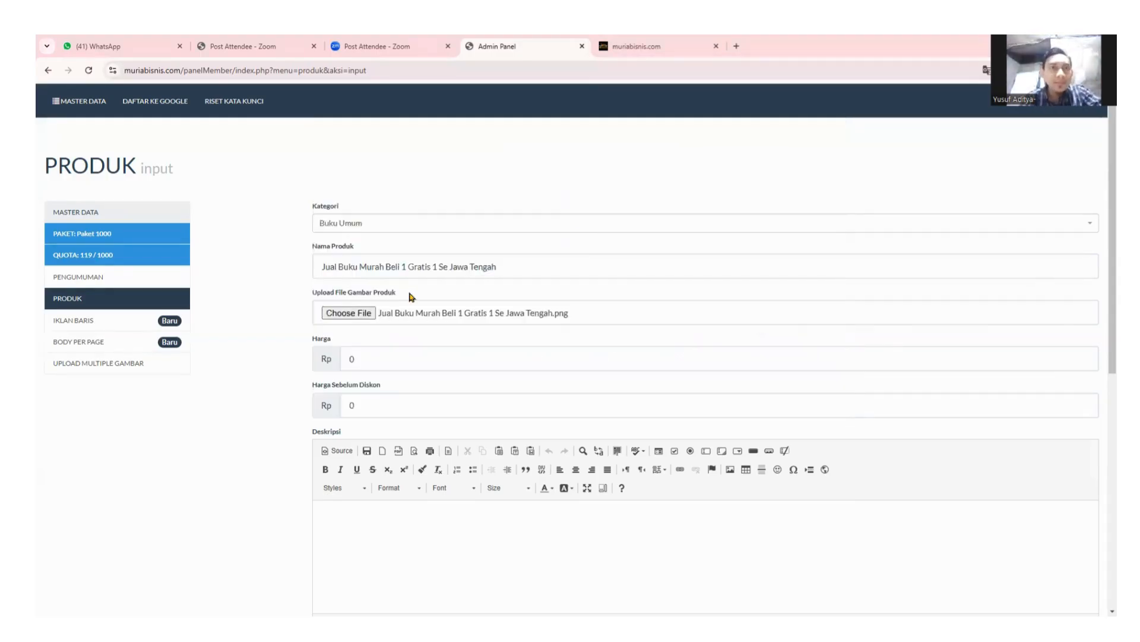
pyautogui.scroll(-1, 457, 343)
pyautogui.scroll(-2, 460, 343)
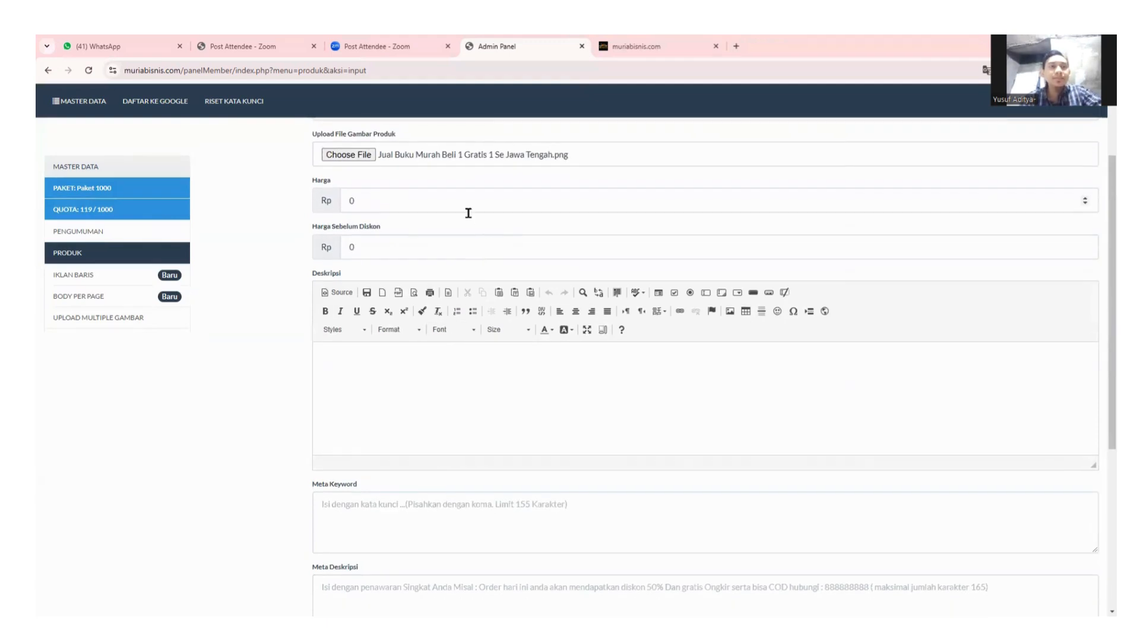
pyautogui.scroll(1, 461, 209)
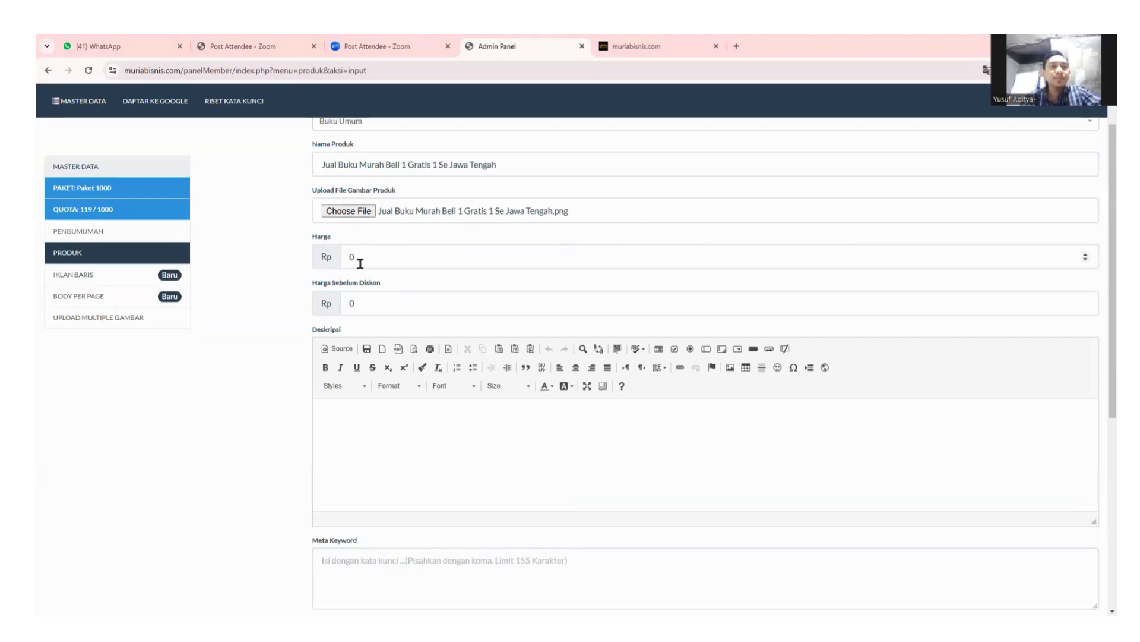
pyautogui.click(379, 261)
pyautogui.press('BackSpace')
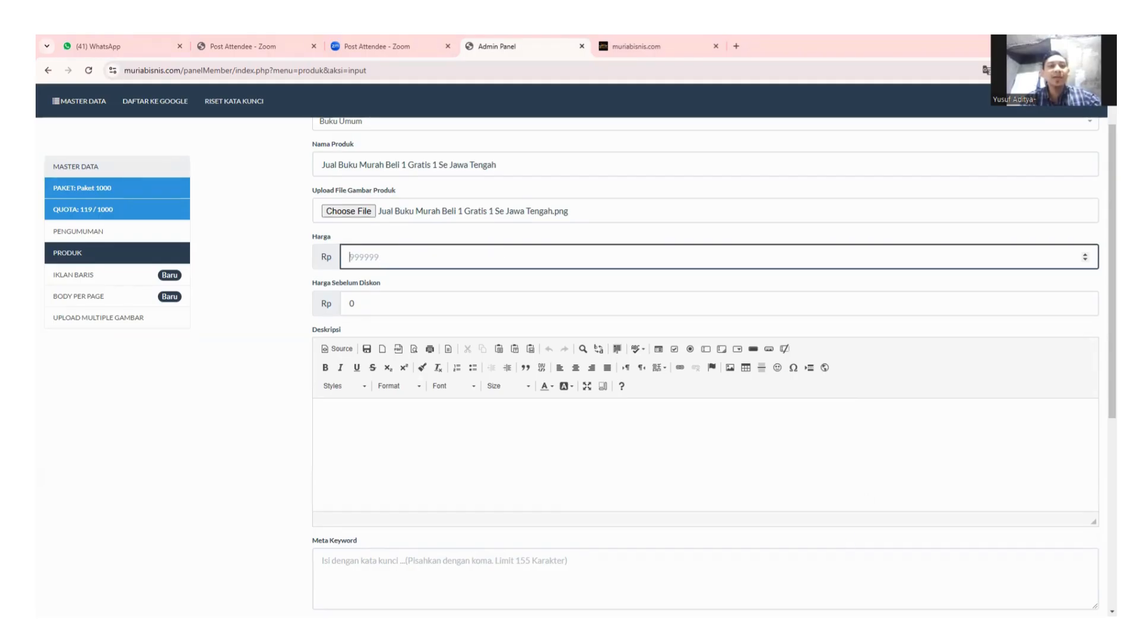
pyautogui.hotkey('alt', 'Tab')
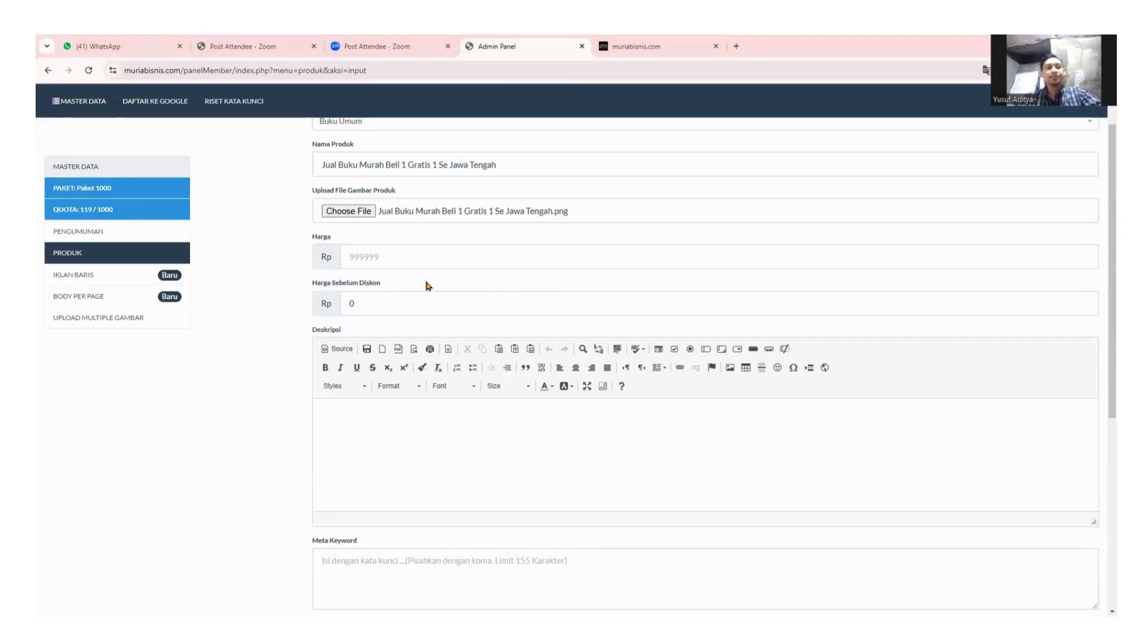
pyautogui.scroll(1, 428, 285)
pyautogui.scroll(2, 428, 285)
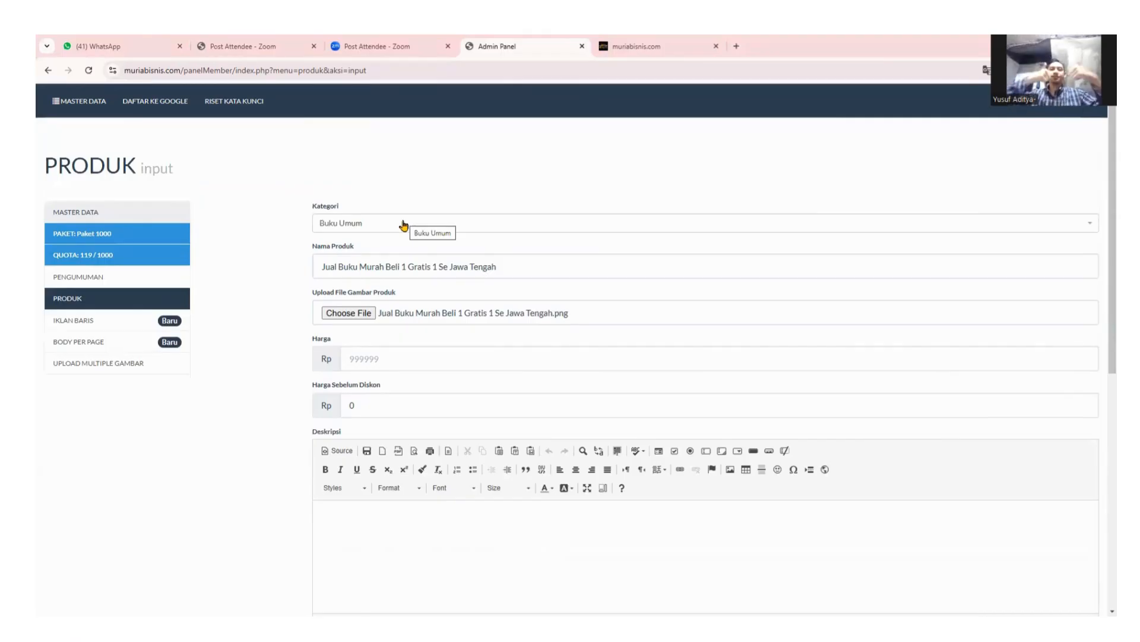
pyautogui.scroll(-2, 415, 225)
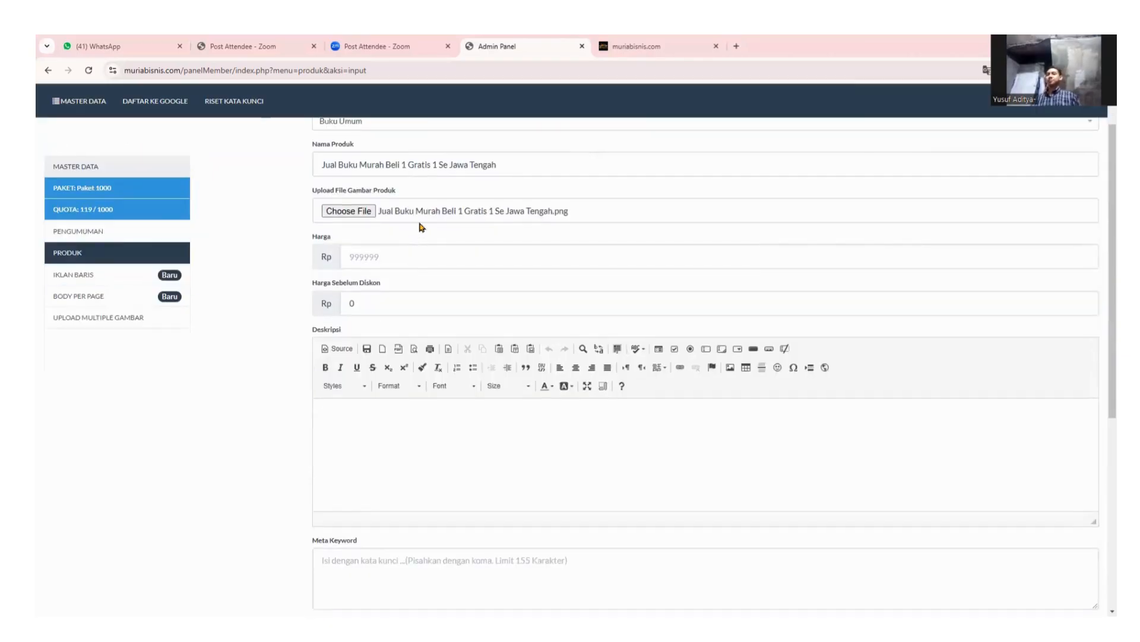
pyautogui.scroll(2, 419, 226)
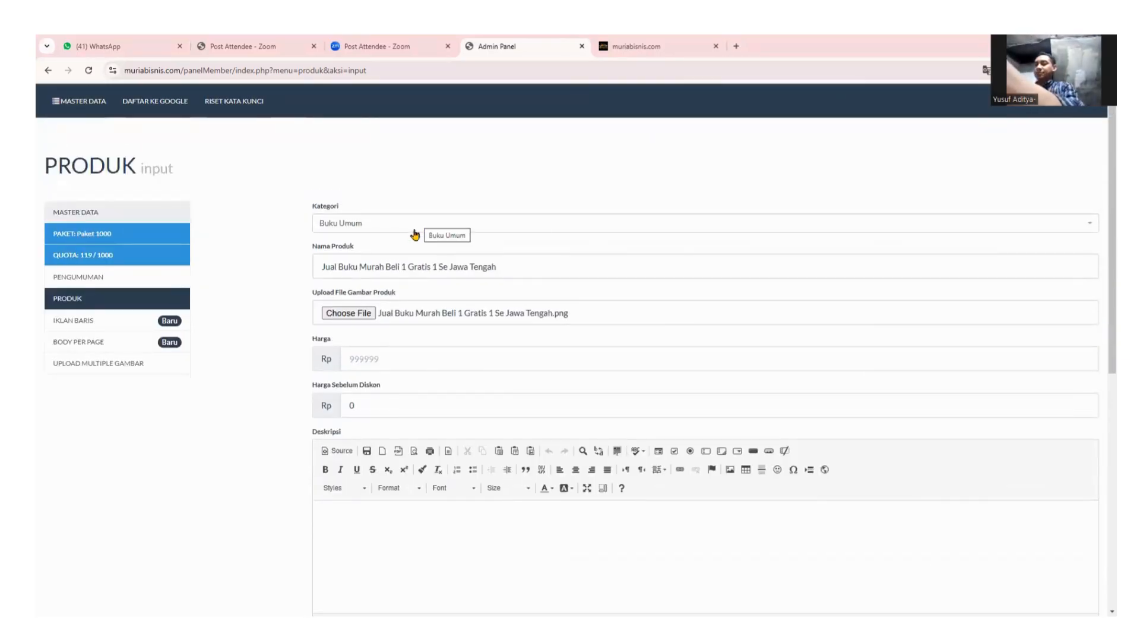
pyautogui.scroll(-2, 552, 316)
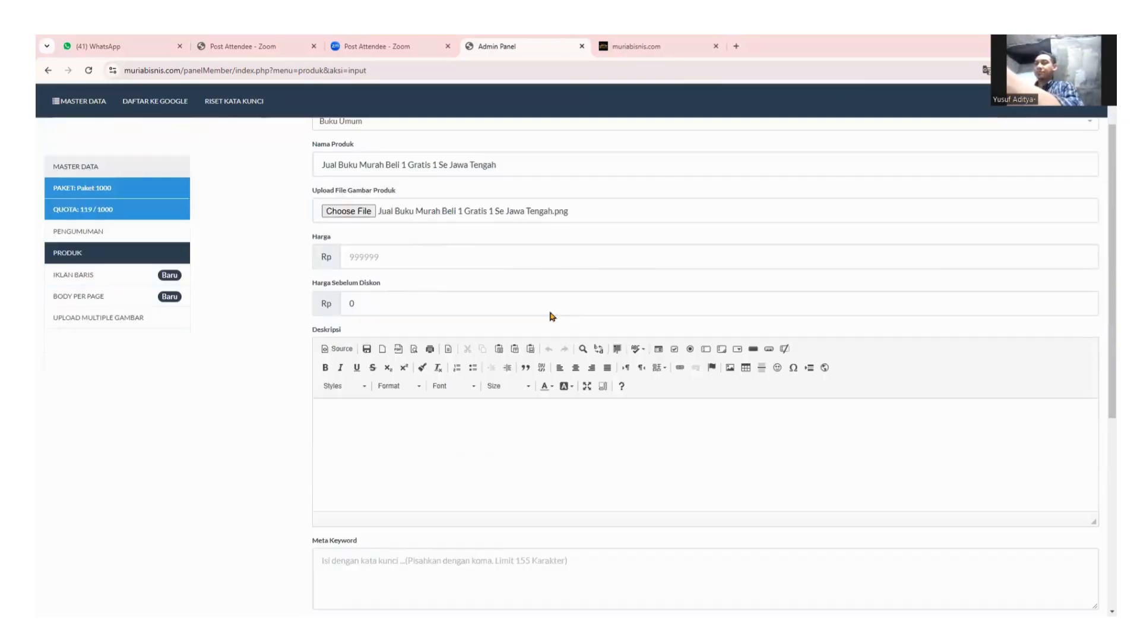
pyautogui.scroll(2, 552, 316)
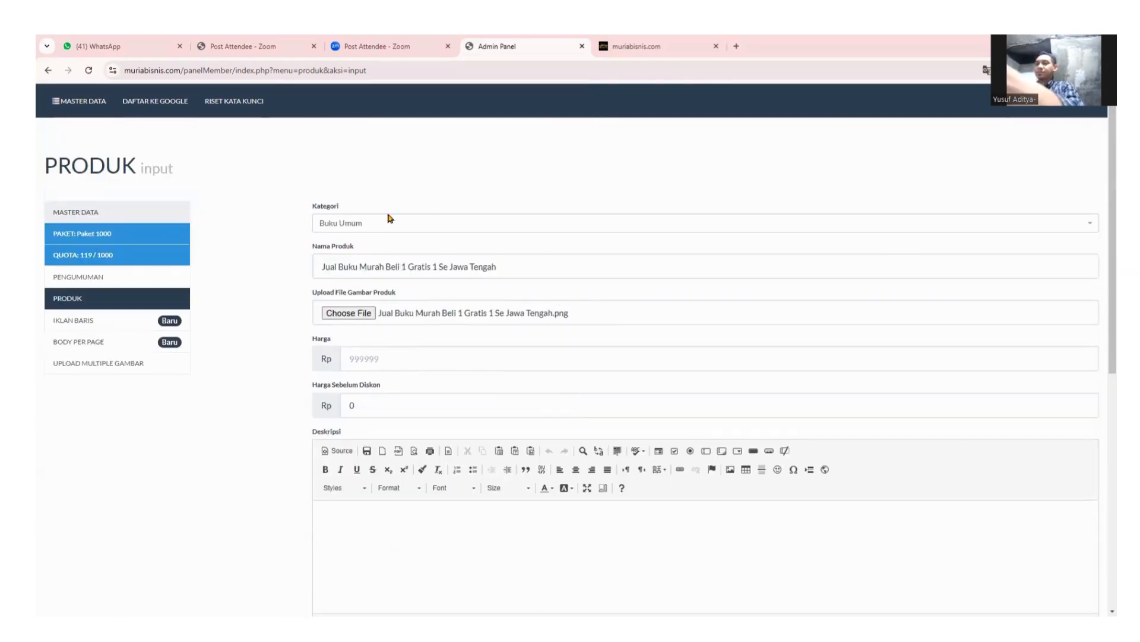
# Enter 50000 as the product's Harga price, leaving Harga Sebelum Diskon at 0.
pyautogui.click(408, 357)
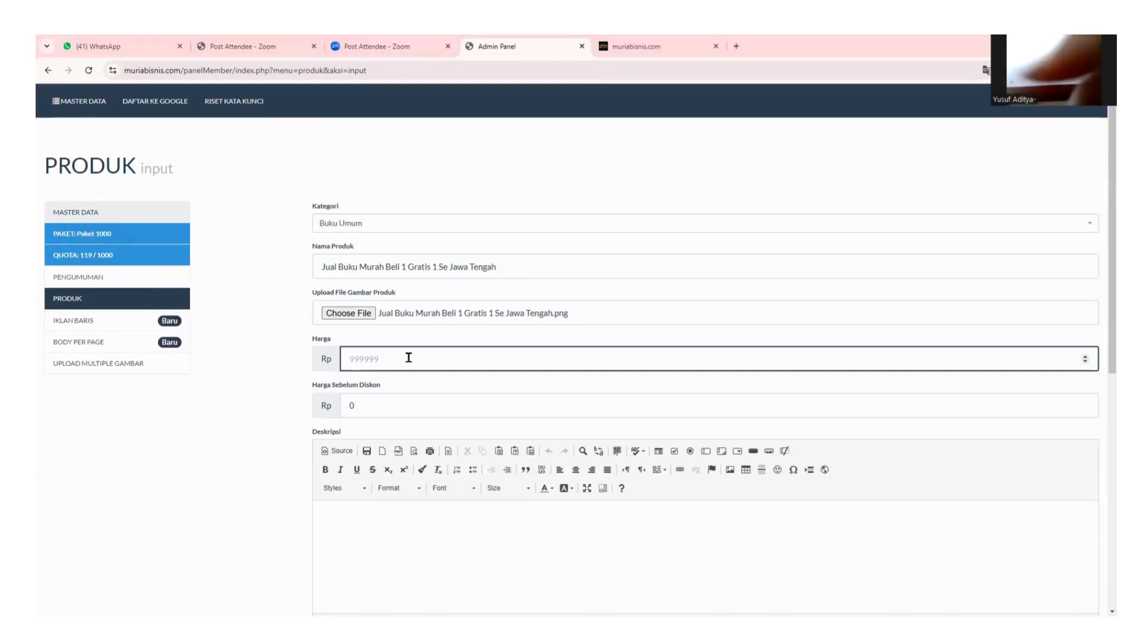
pyautogui.write('10')
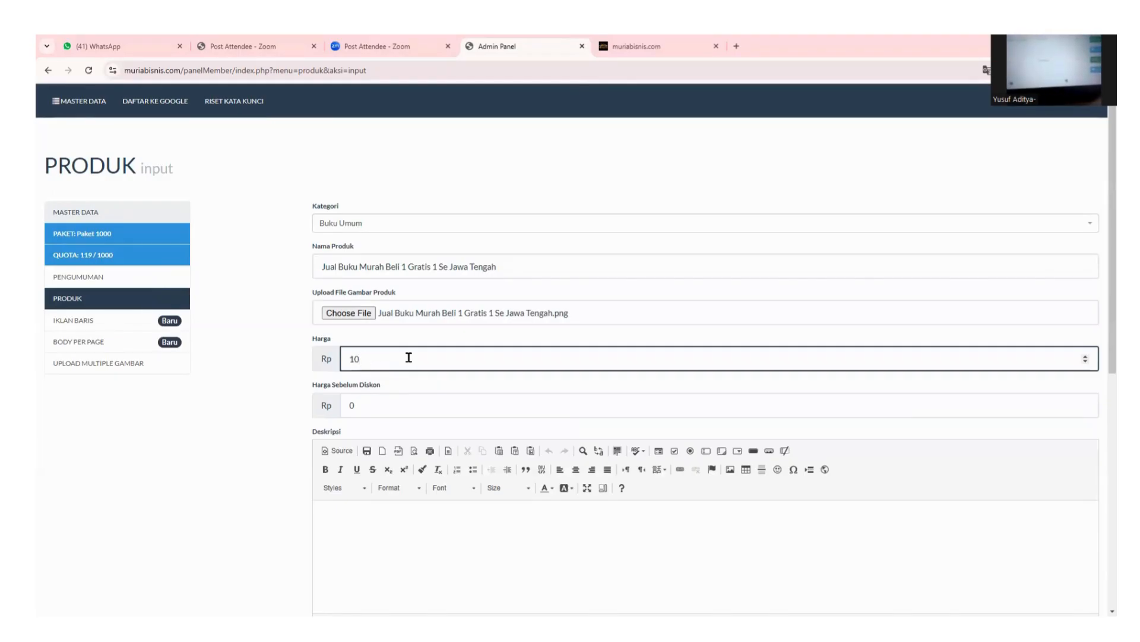
pyautogui.press('BackSpace')
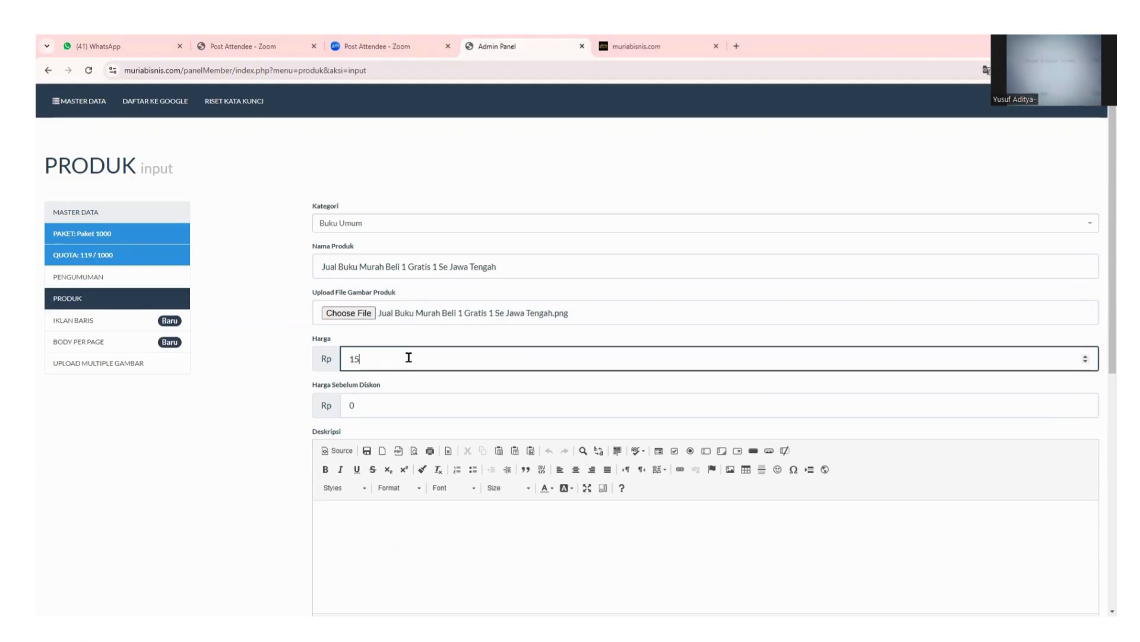
pyautogui.press('BackSpace')
pyautogui.press('BackSpace')
pyautogui.write('5')
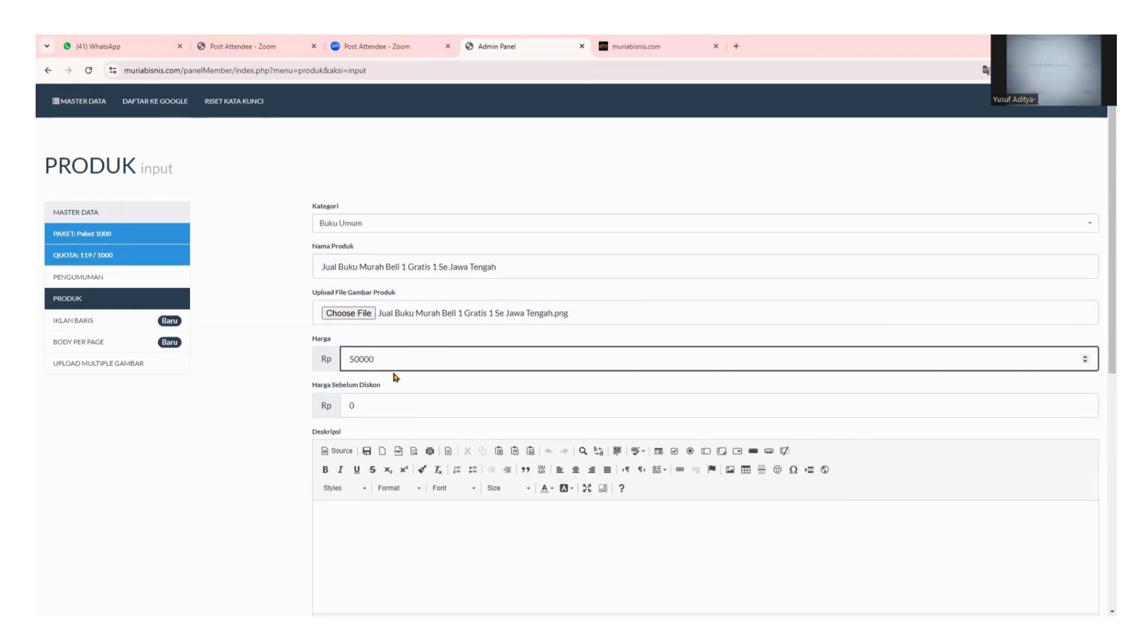
pyautogui.scroll(-2, 396, 376)
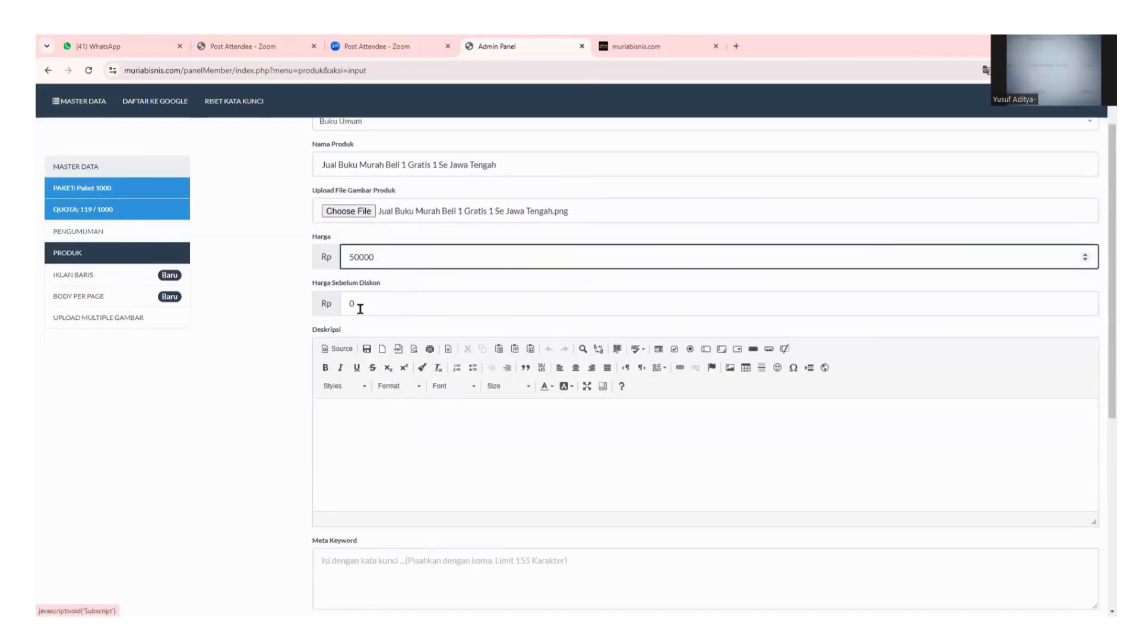
# Enter 100000 as the Harga Sebelum Diskon price, above the Rp 50000 Harga.
pyautogui.doubleClick(363, 304)
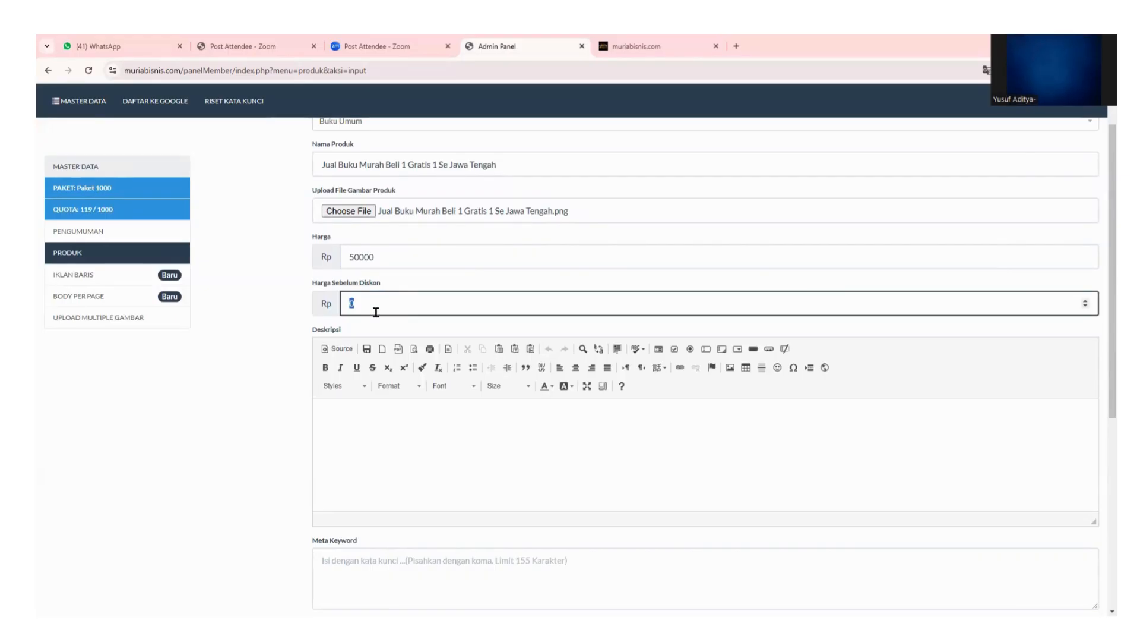
pyautogui.write('100000')
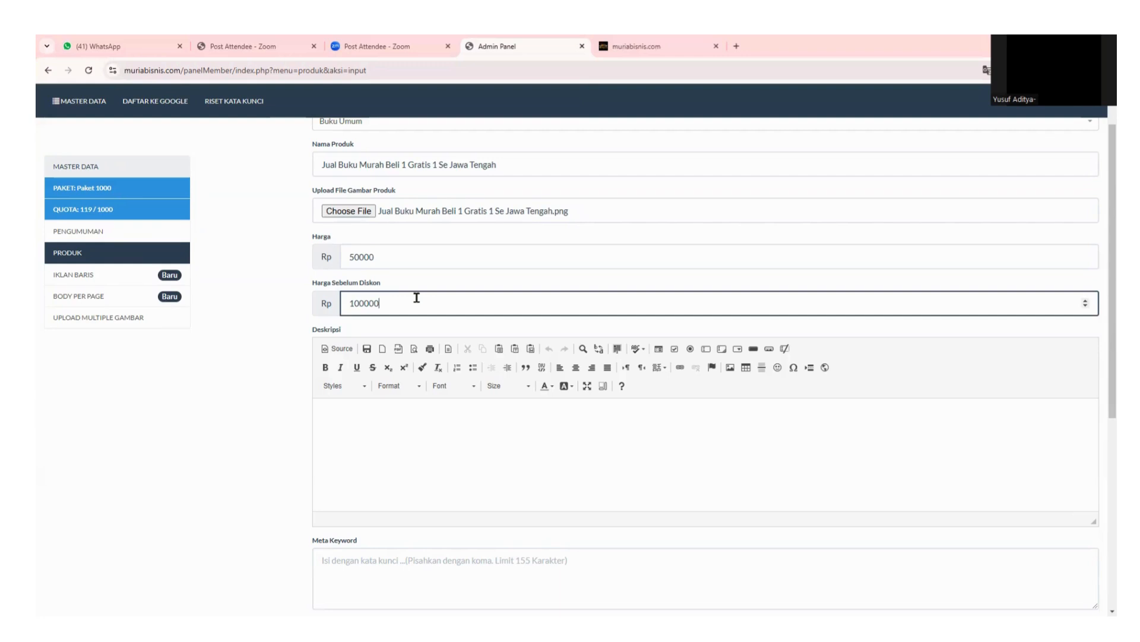
pyautogui.scroll(-2, 449, 348)
pyautogui.click(449, 348)
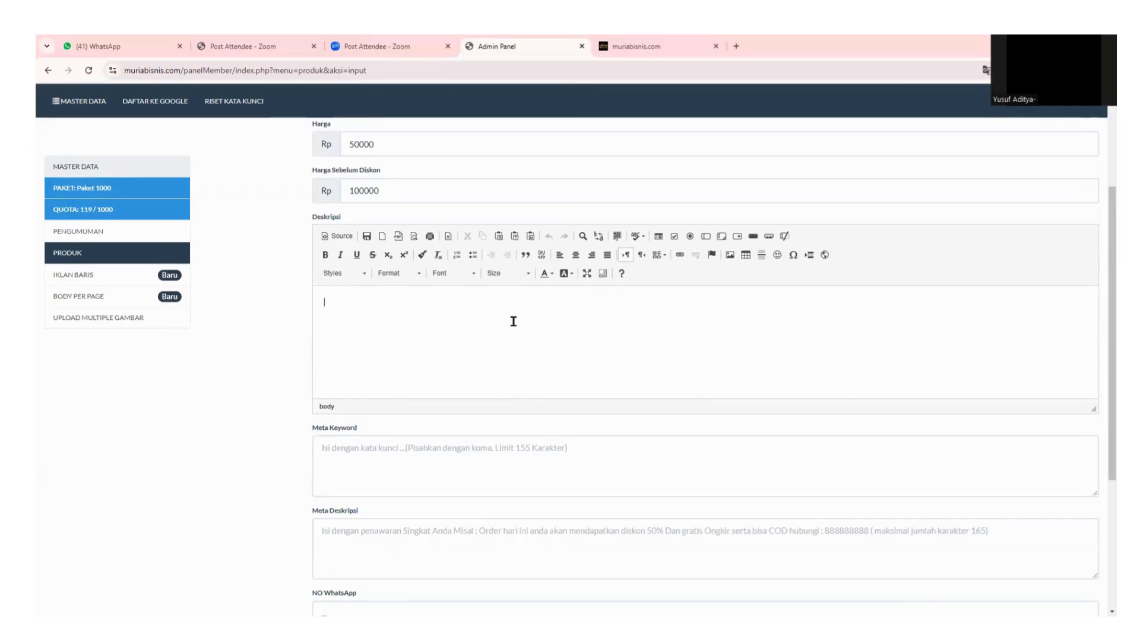
pyautogui.scroll(-2, 514, 321)
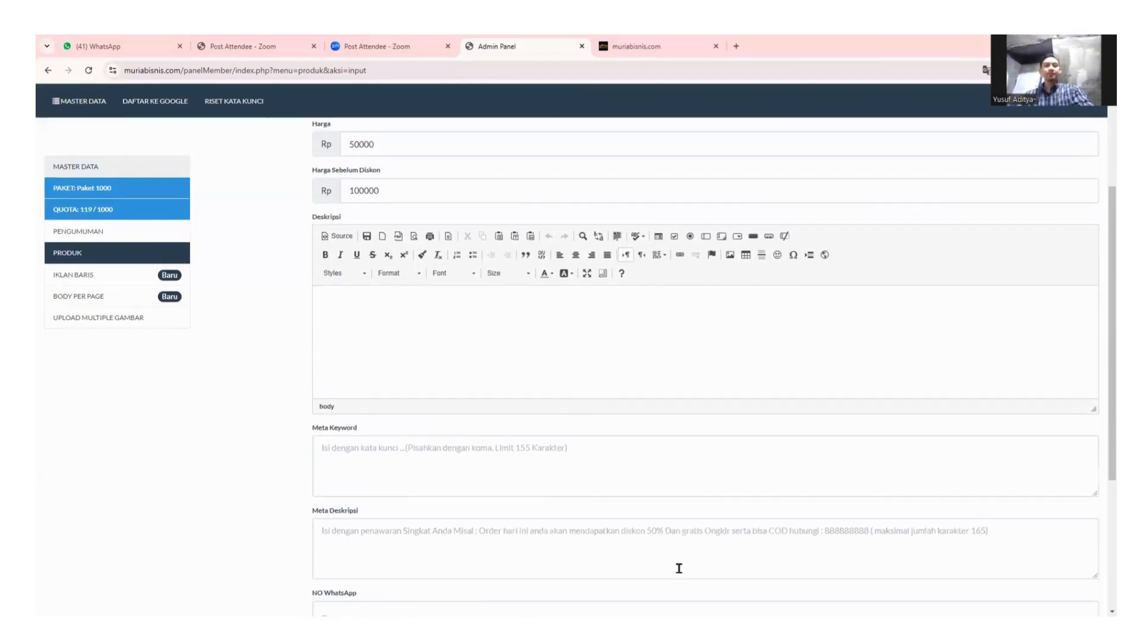
pyautogui.scroll(1, 536, 385)
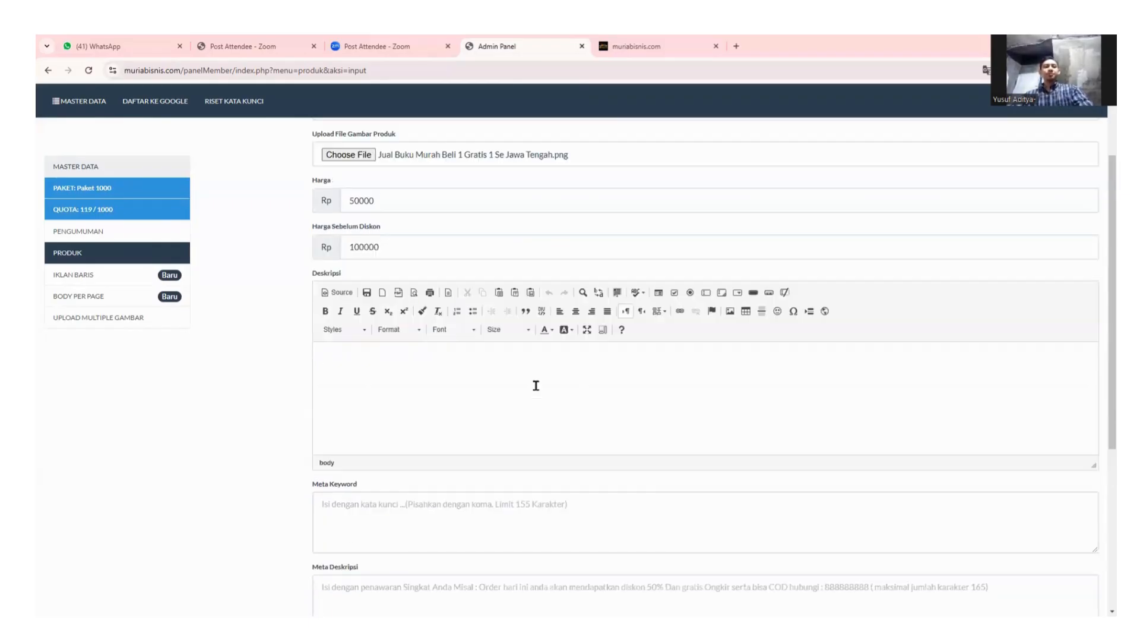
pyautogui.scroll(1, 536, 385)
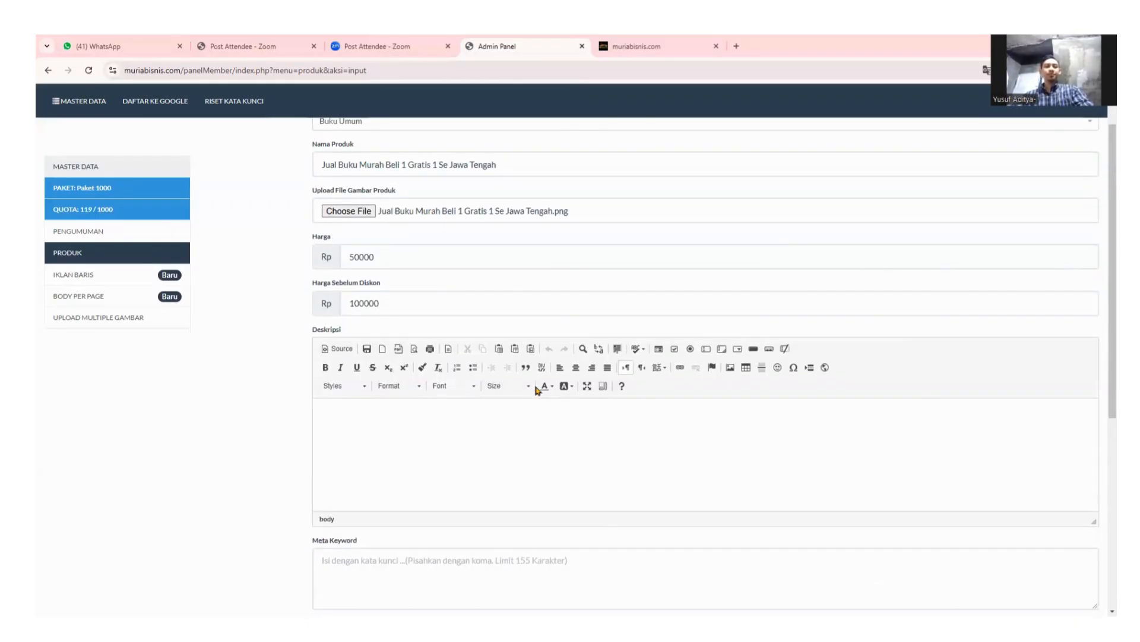
pyautogui.scroll(-1, 533, 384)
pyautogui.scroll(3, 490, 261)
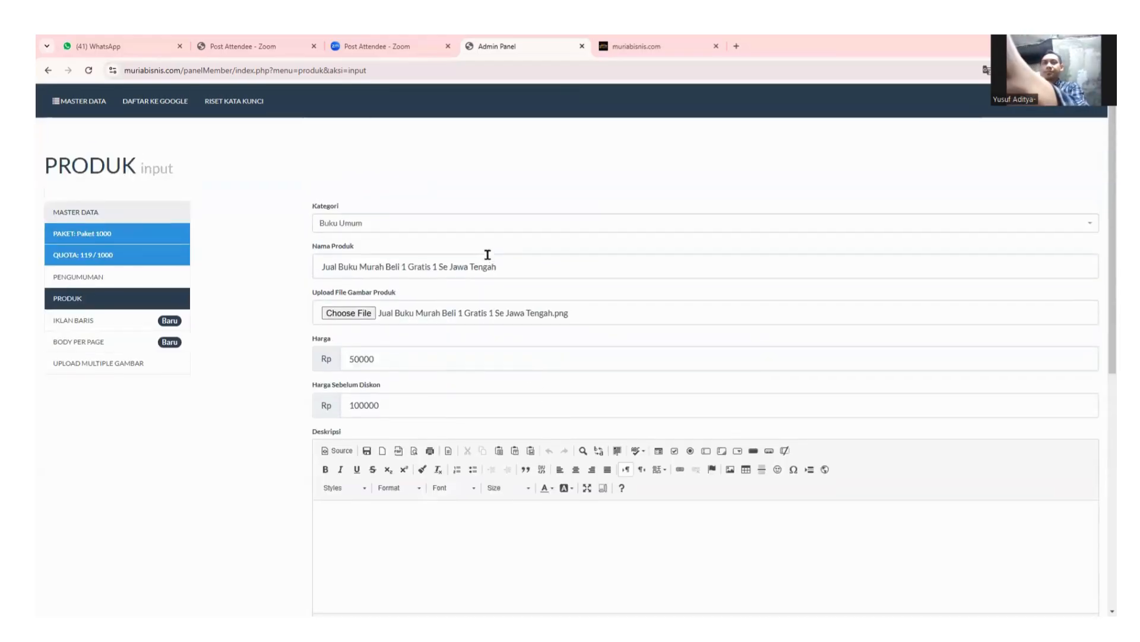
pyautogui.click(339, 587)
pyautogui.scroll(-3, 448, 433)
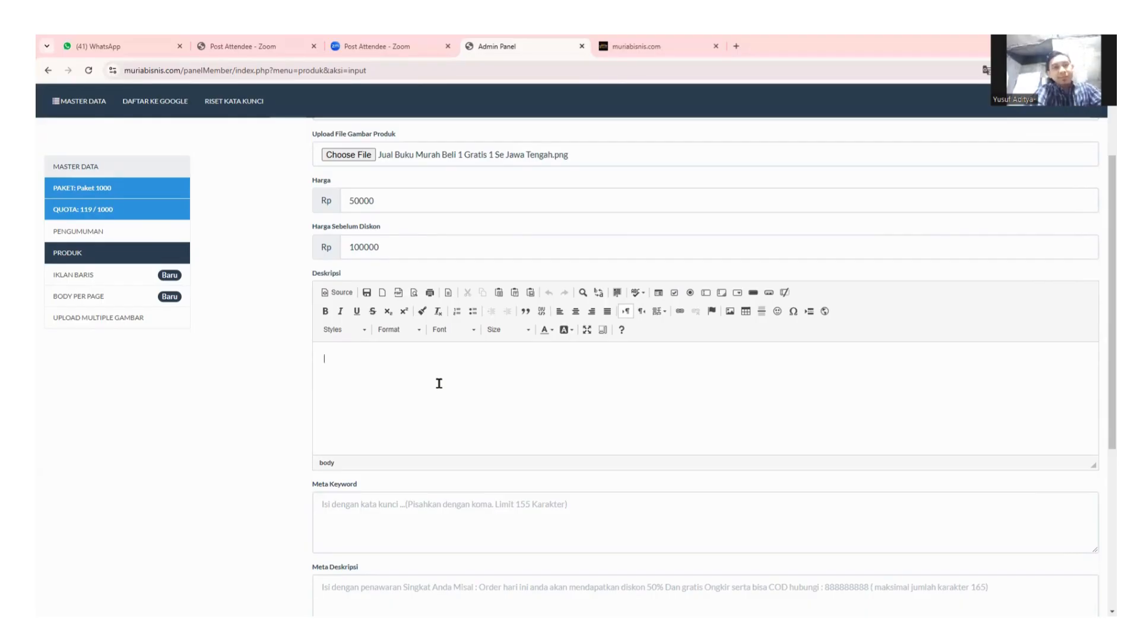
pyautogui.scroll(3, 438, 356)
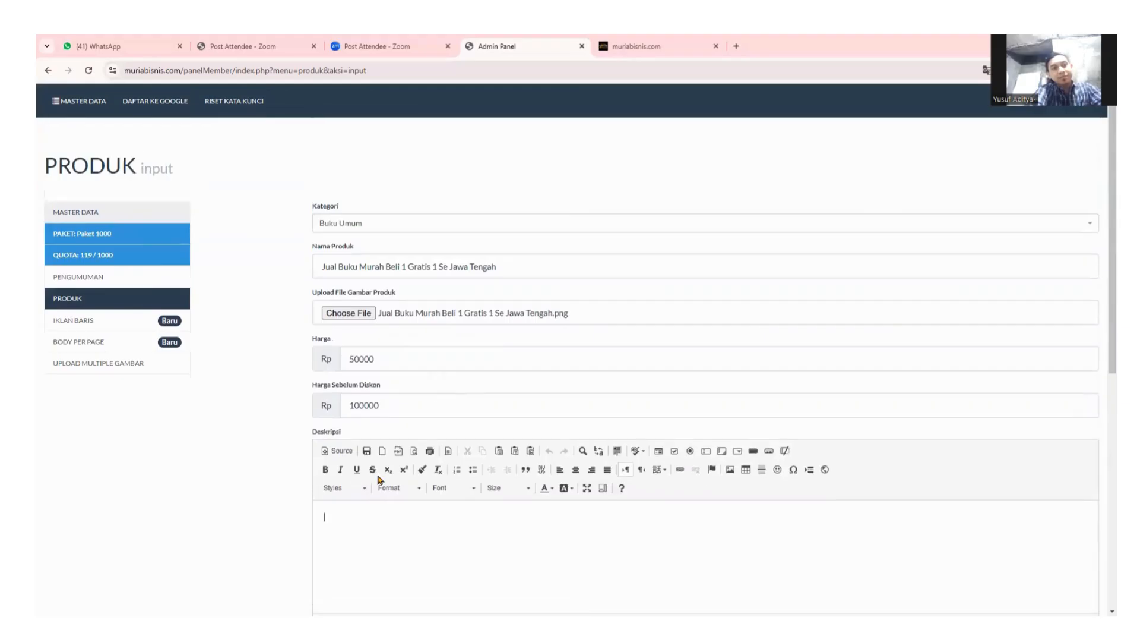
pyautogui.scroll(-3, 383, 410)
pyautogui.scroll(-2, 401, 462)
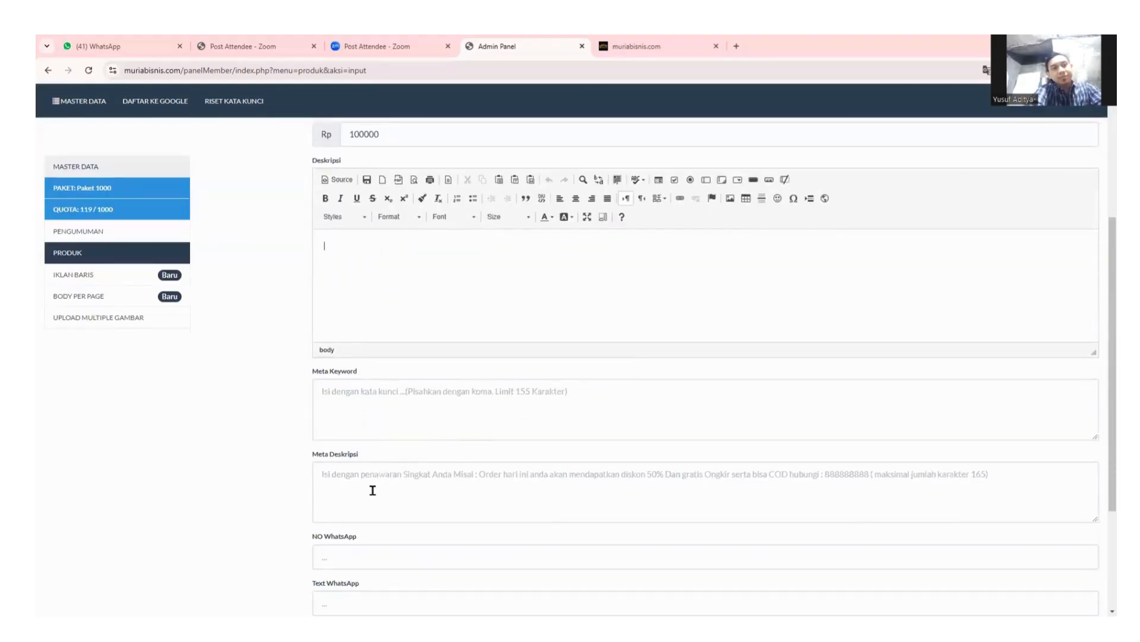
pyautogui.scroll(1, 395, 389)
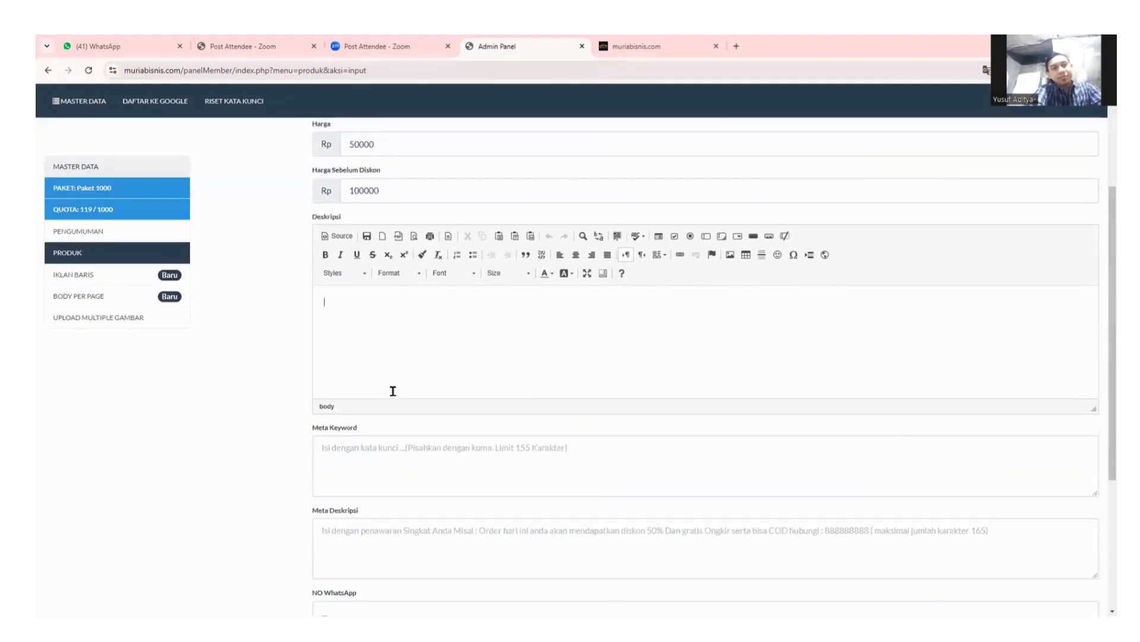
pyautogui.click(390, 372)
# Switch to WhatsApp Web and open the Owner MuriaBisnis.com group chat.
pyautogui.click(90, 44)
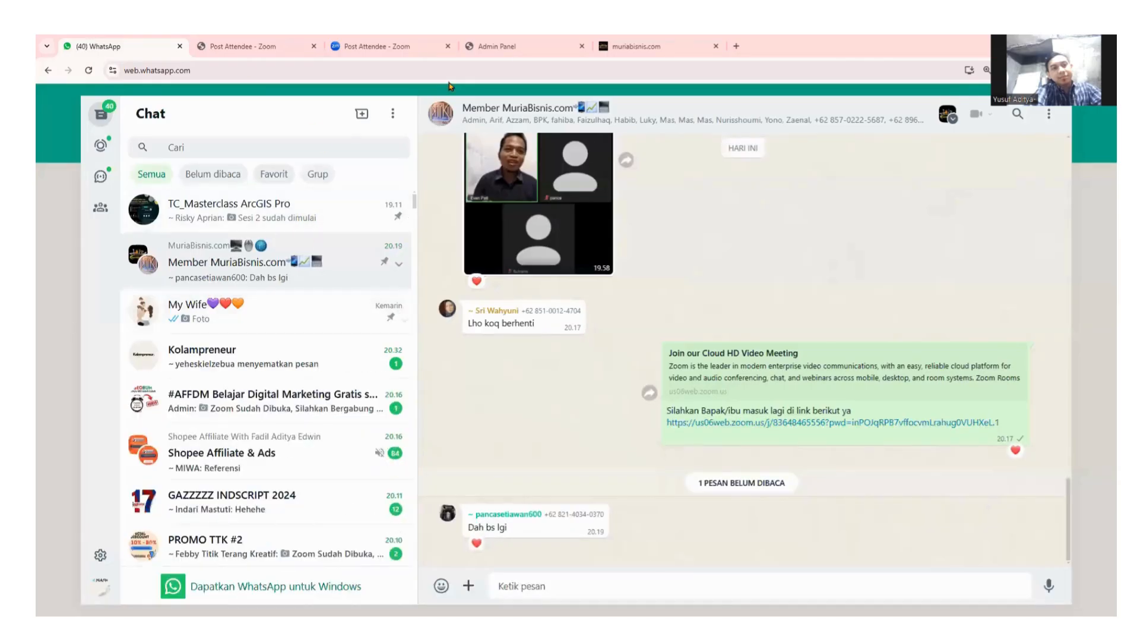
pyautogui.scroll(-6, 205, 416)
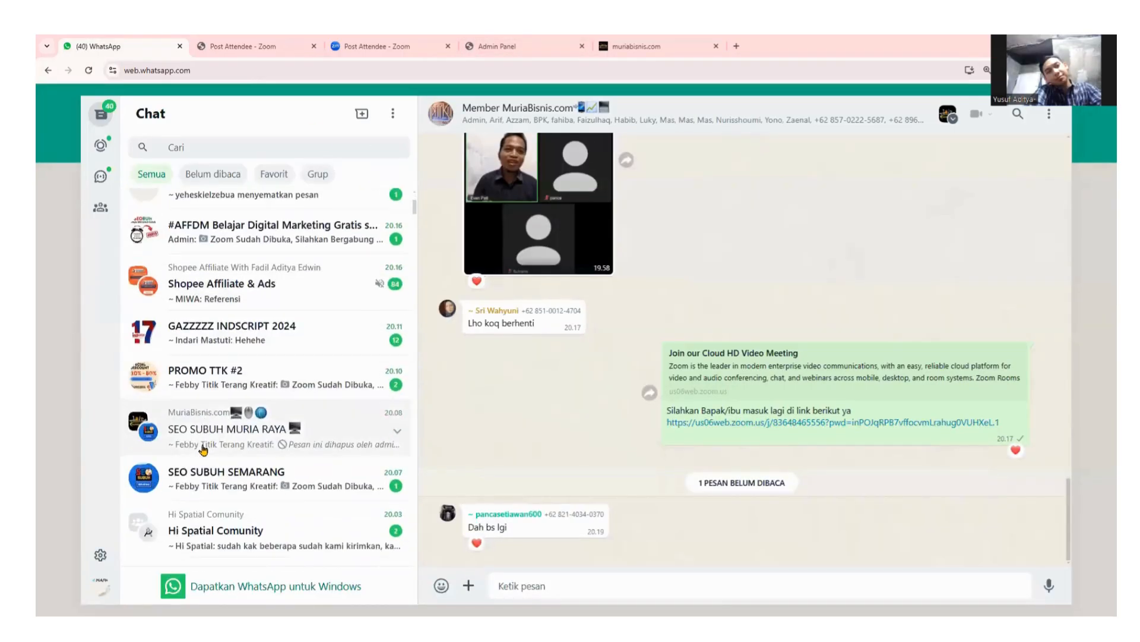
pyautogui.scroll(-2, 220, 456)
pyautogui.click(229, 392)
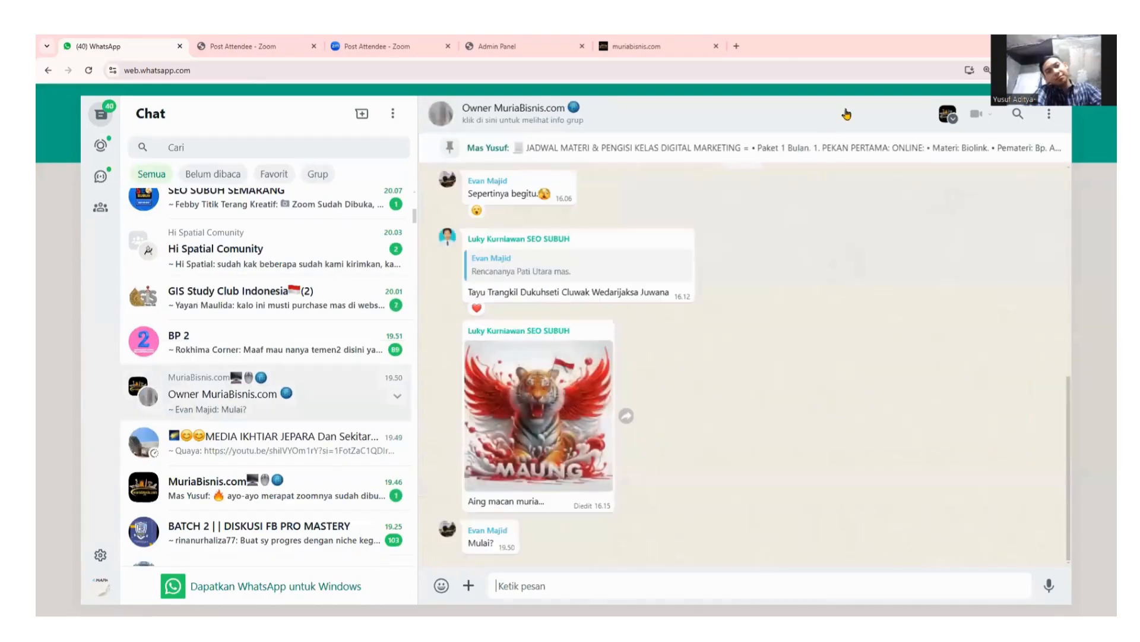
# From the group's starred messages, jump to the 11/8/2024 'buatkan konten SEO' prompt.
pyautogui.click(518, 117)
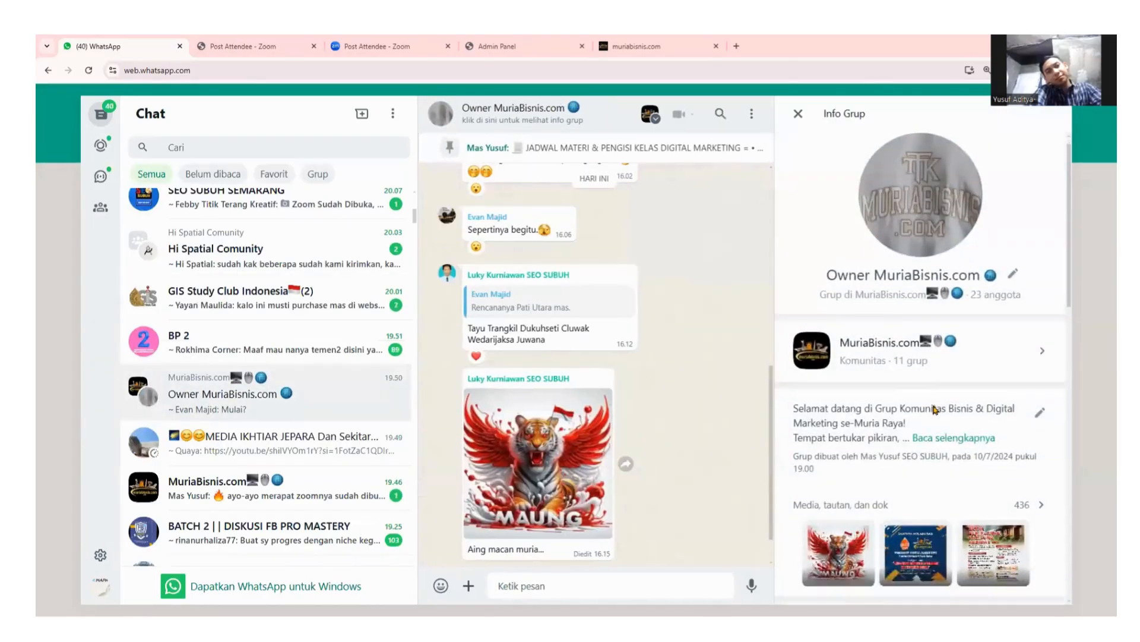
pyautogui.scroll(-5, 860, 404)
pyautogui.click(886, 354)
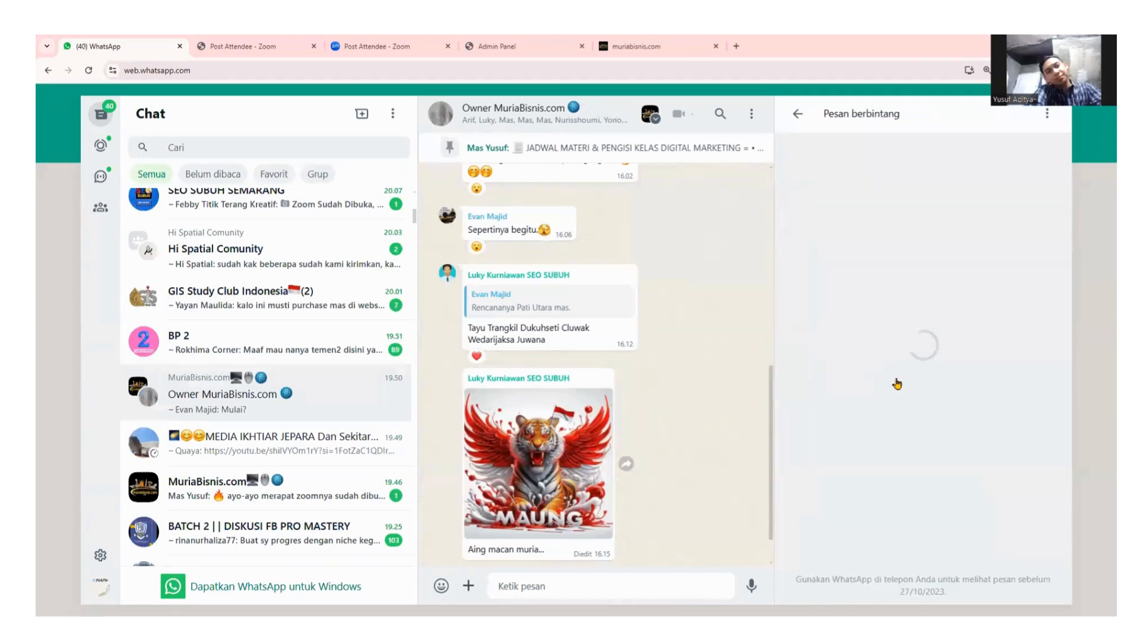
pyautogui.scroll(-7, 916, 378)
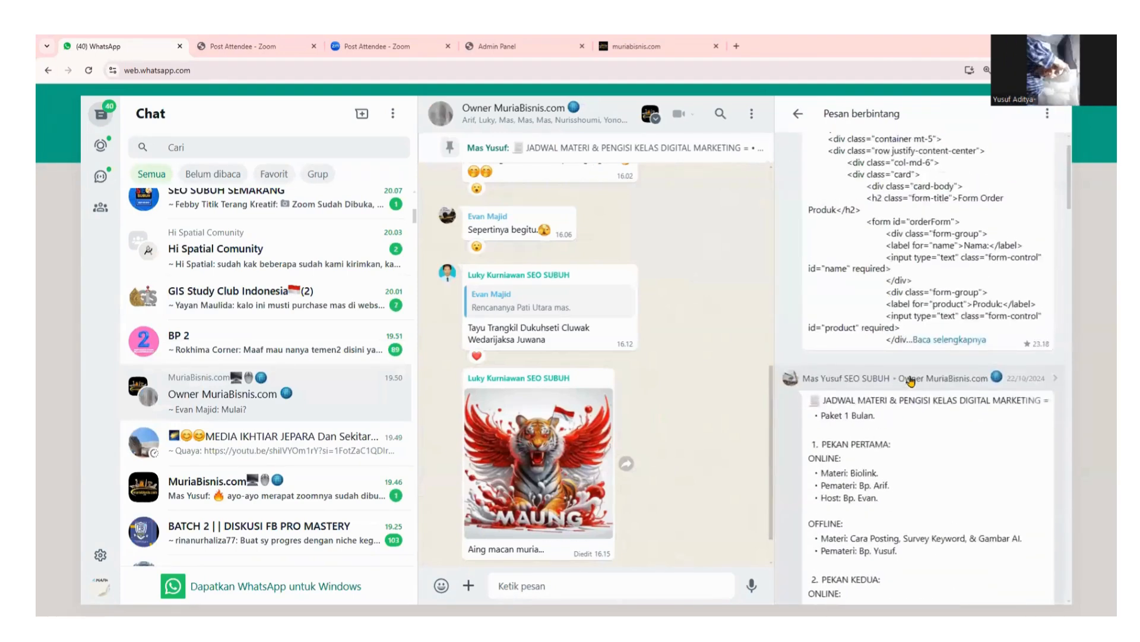
pyautogui.scroll(-10, 910, 383)
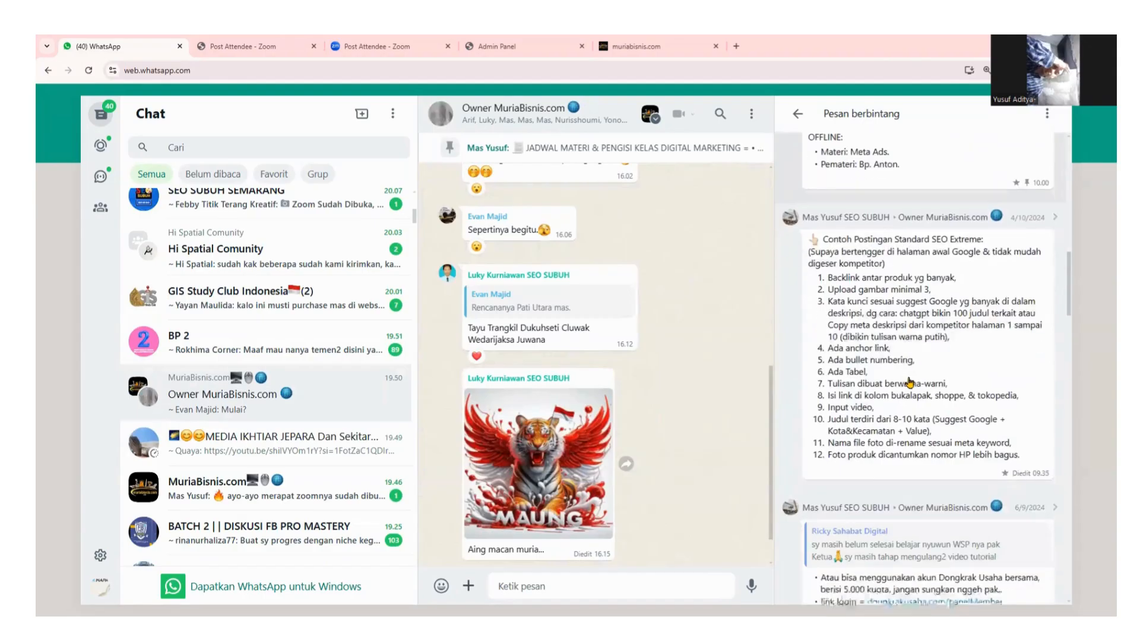
pyautogui.scroll(-10, 917, 365)
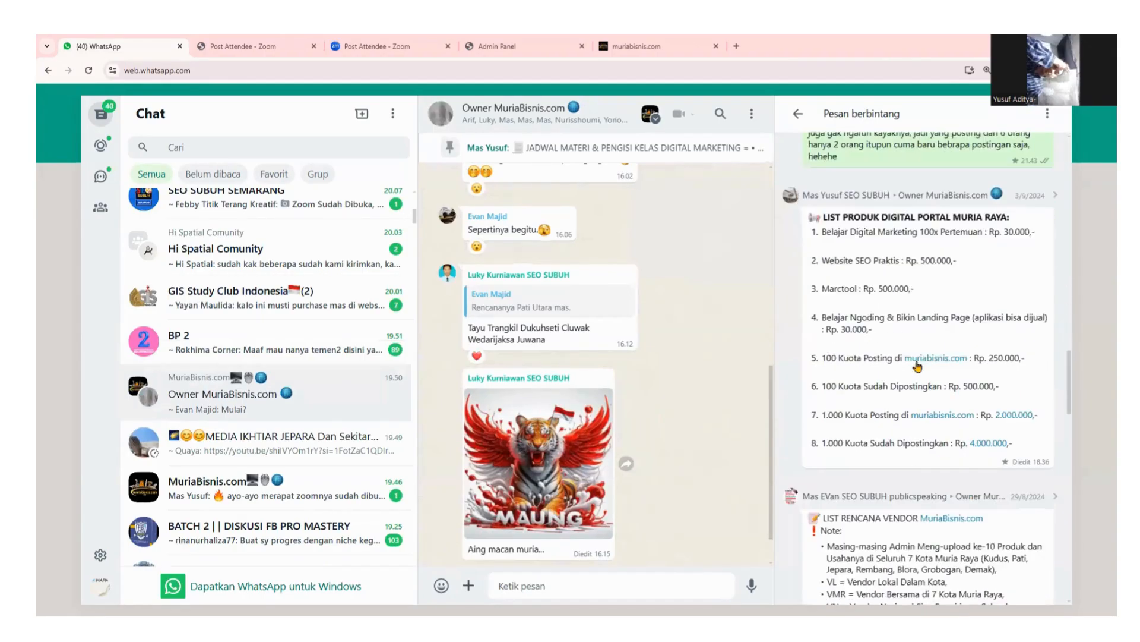
pyautogui.scroll(-10, 918, 366)
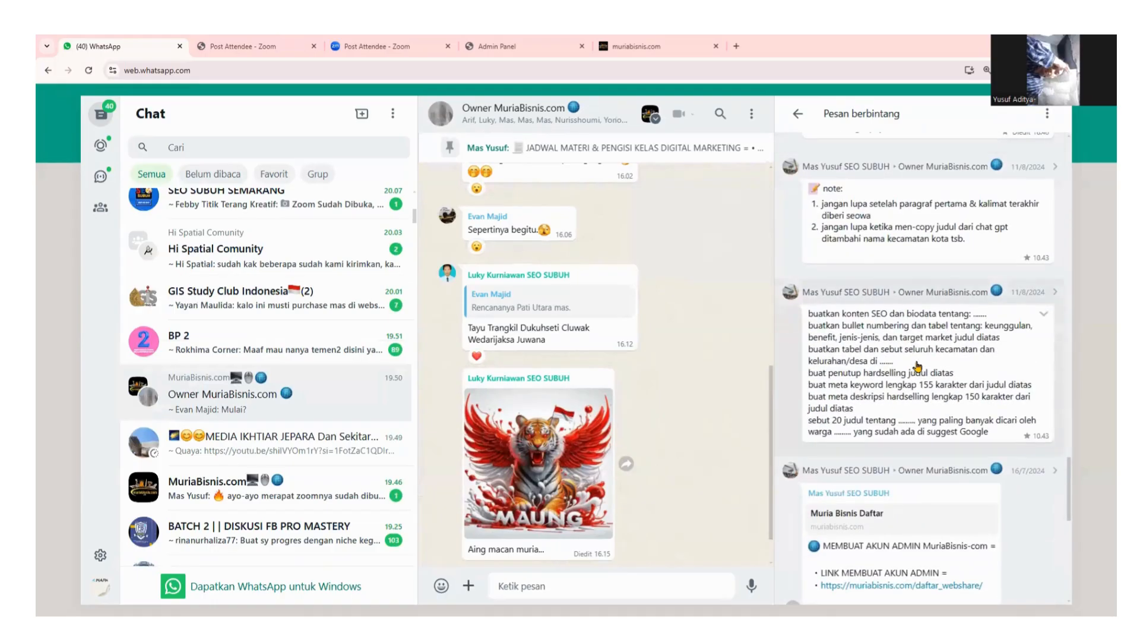
pyautogui.click(1020, 330)
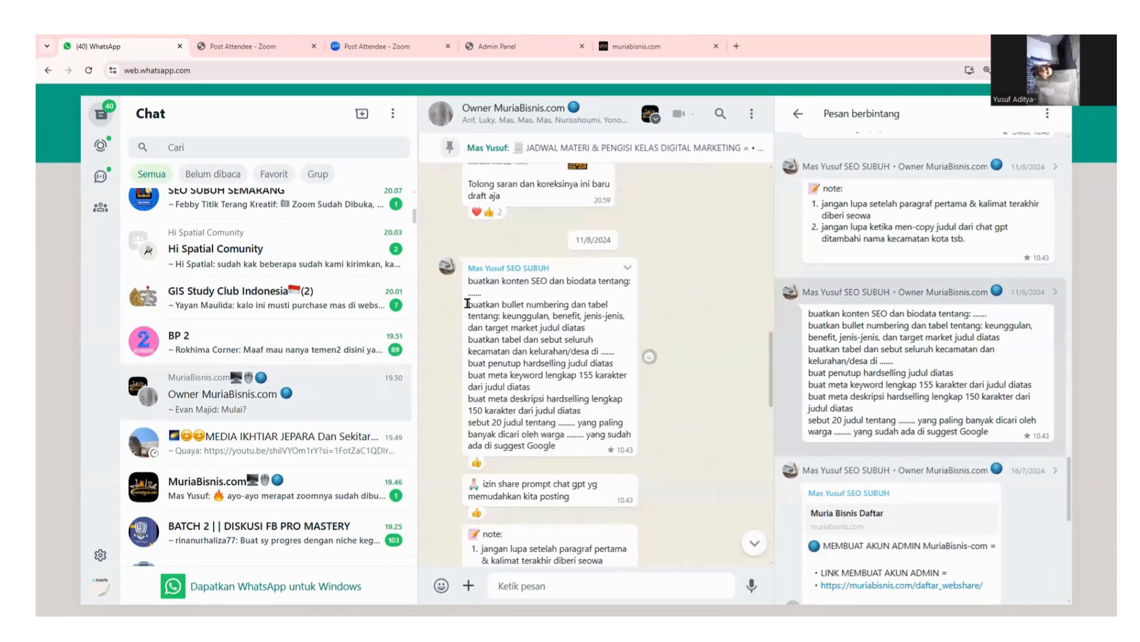
# Open openai.com/chatgpt/overview in a new tab, then return to the Zoom post-attendee page.
pyautogui.click(738, 46)
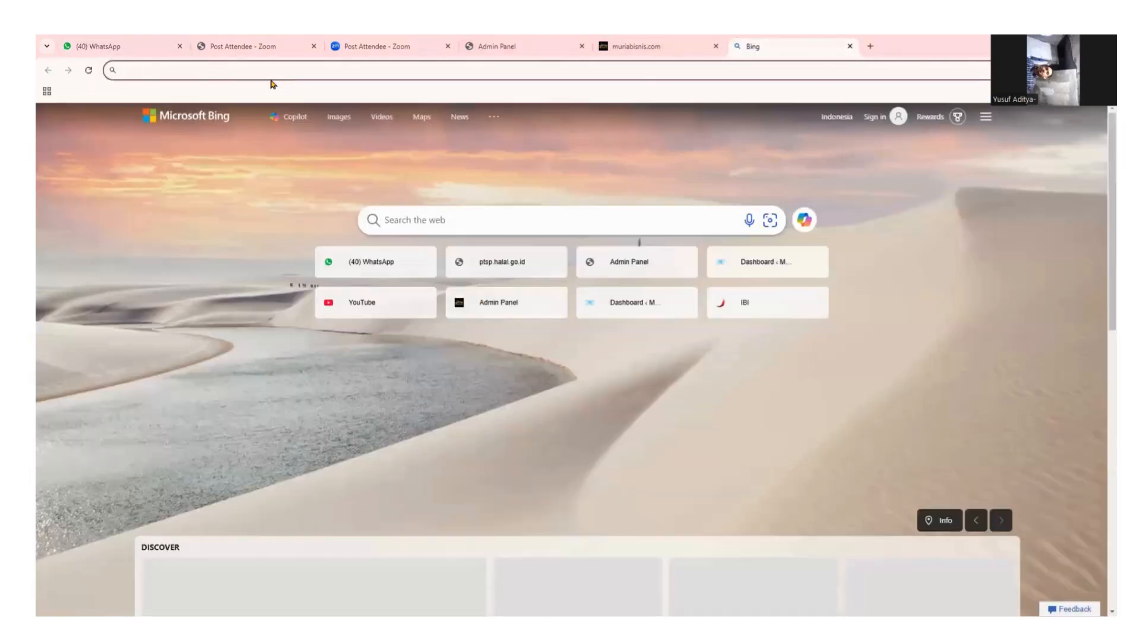
pyautogui.write('open')
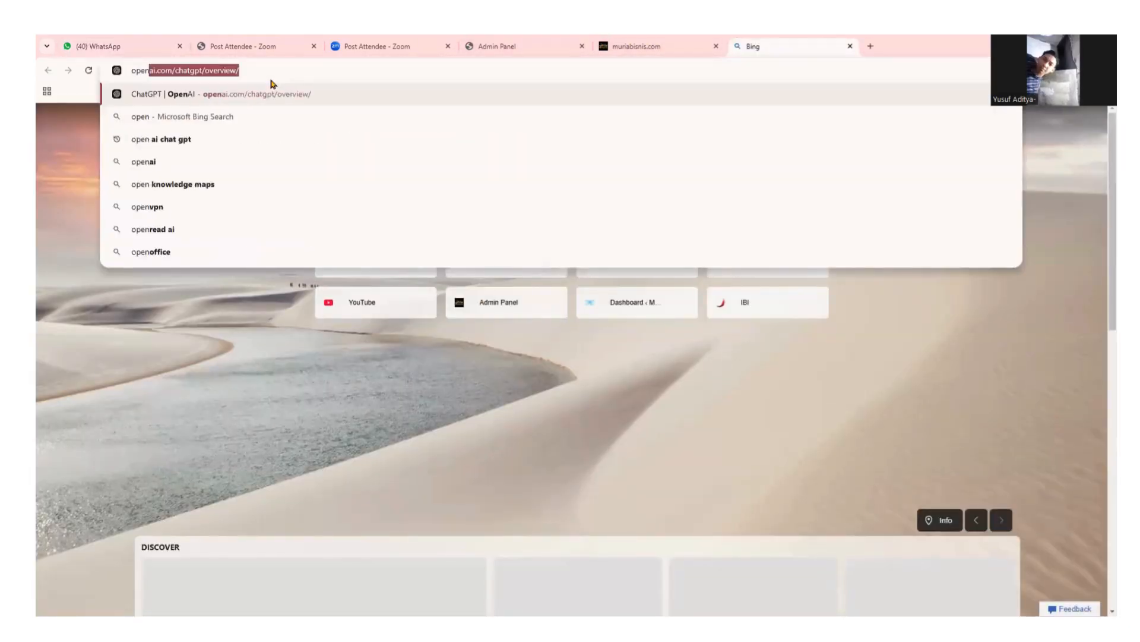
pyautogui.press('Return')
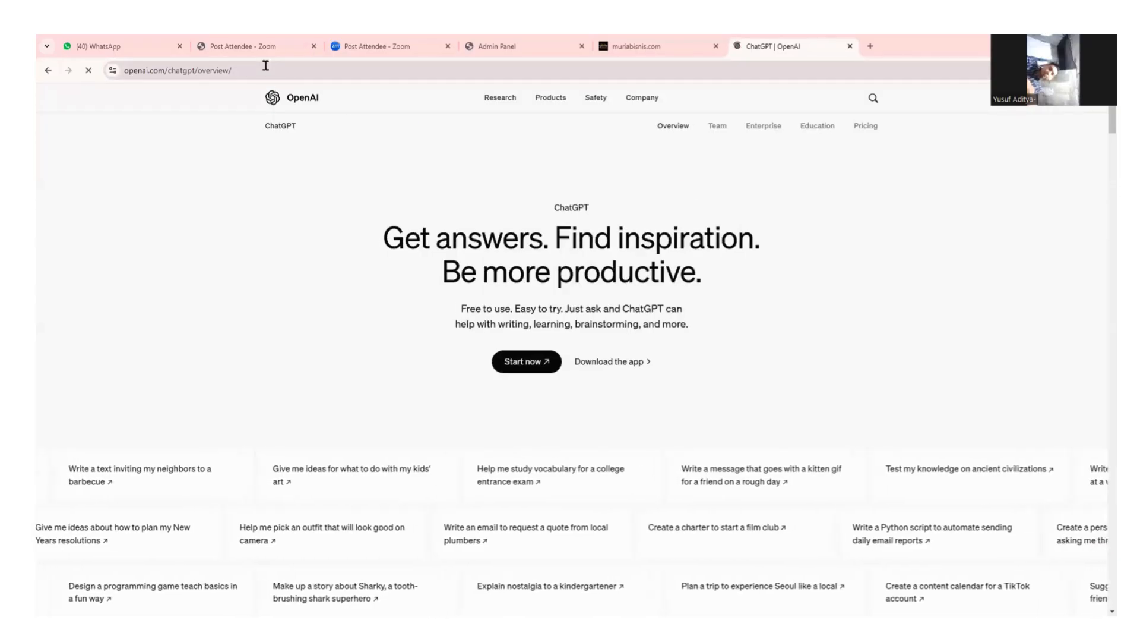
pyautogui.click(265, 66)
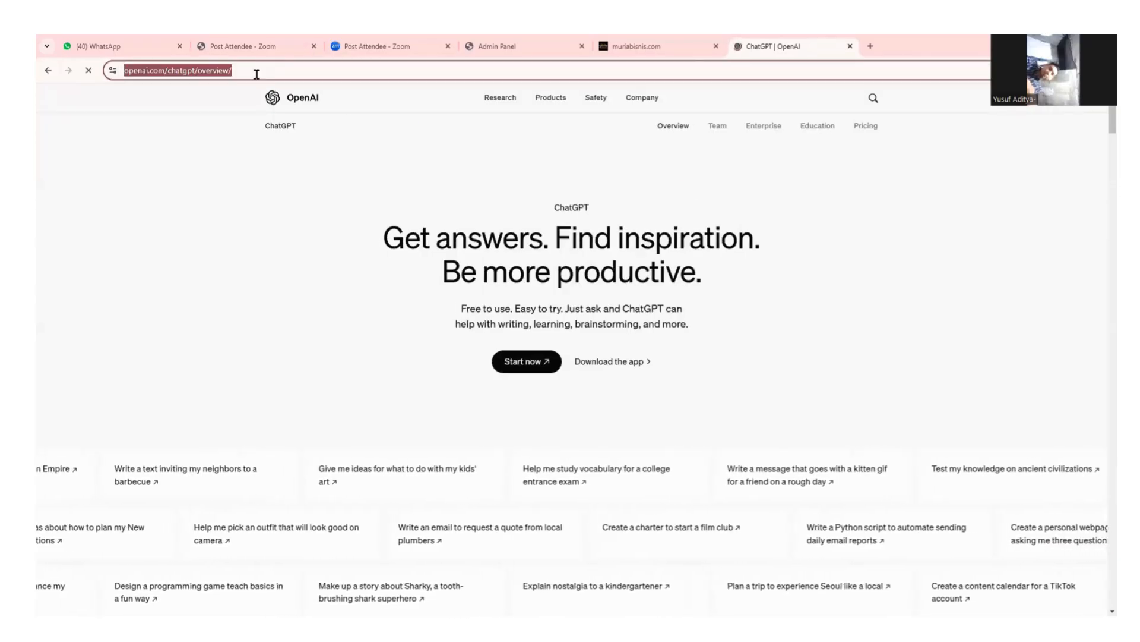
pyautogui.click(431, 44)
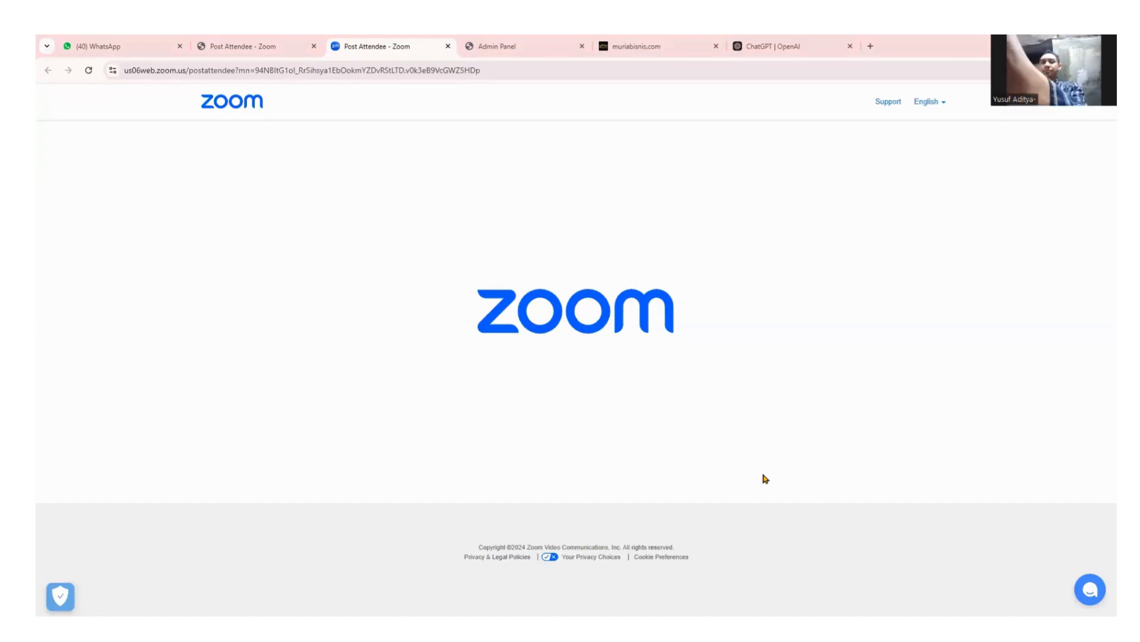
# From the ChatGPT | OpenAI overview page, use Start now to open chatgpt.com in a new tab.
pyautogui.click(790, 43)
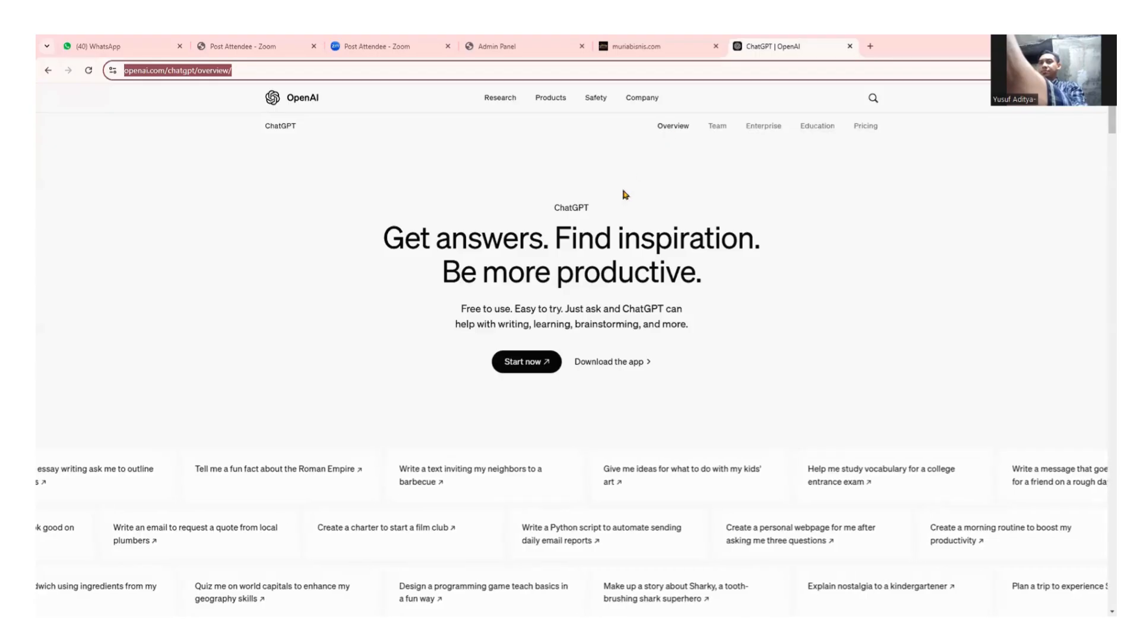
pyautogui.click(654, 202)
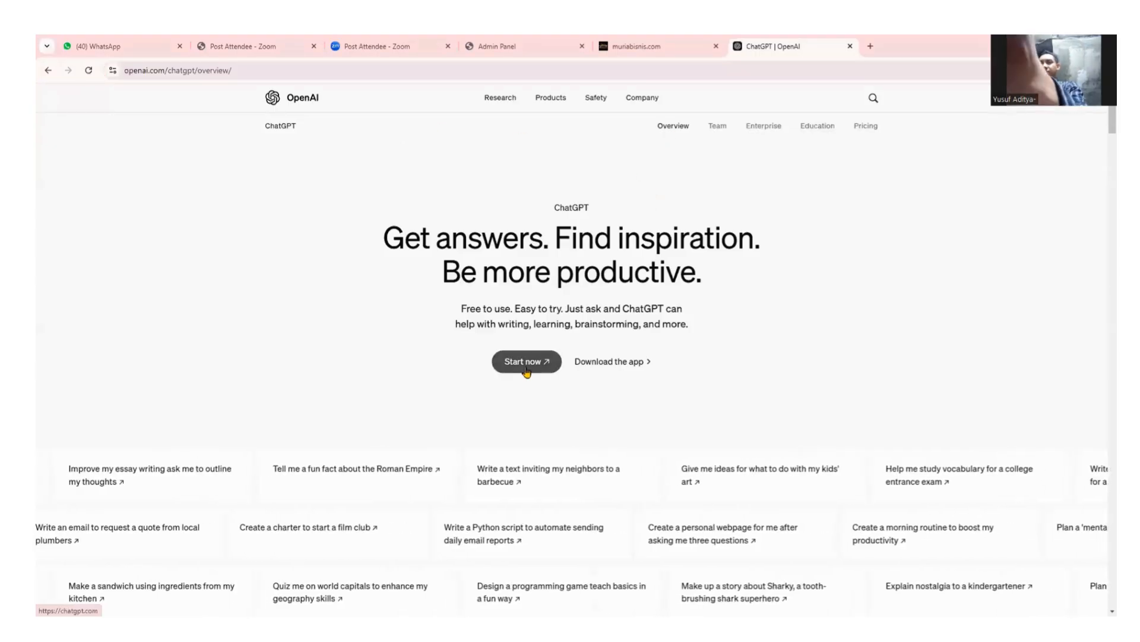
pyautogui.click(526, 368)
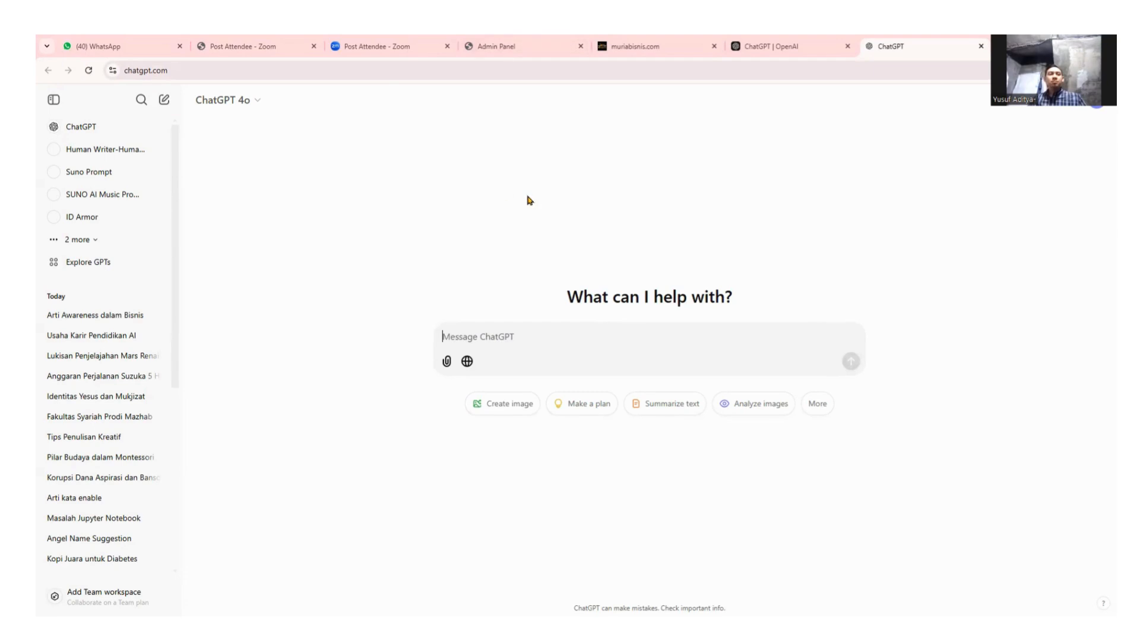
pyautogui.click(257, 101)
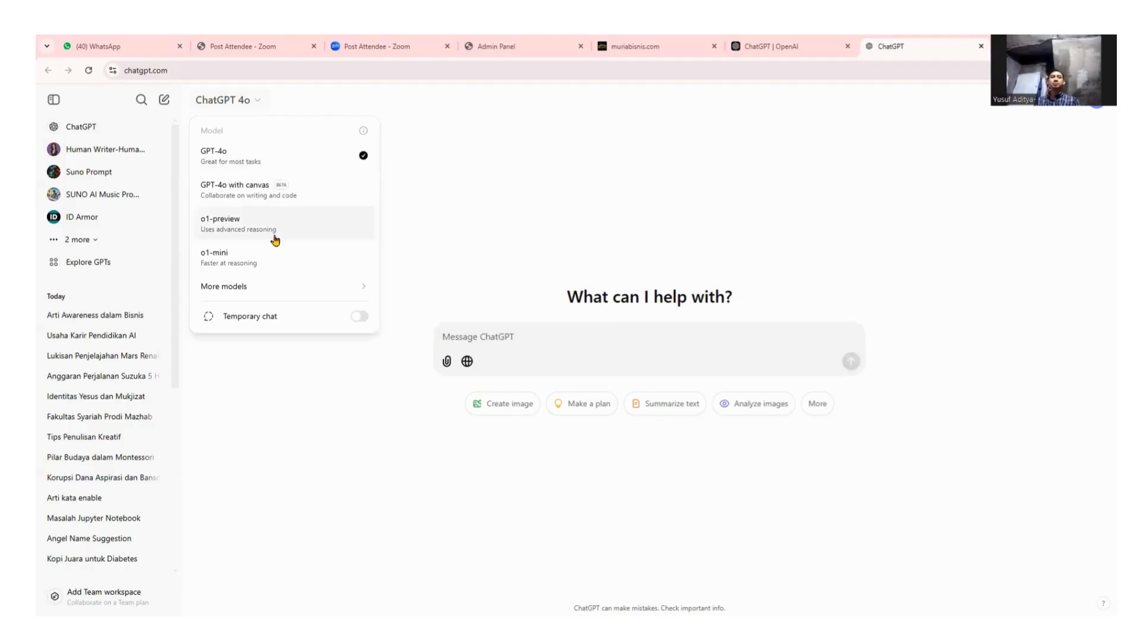
pyautogui.click(286, 100)
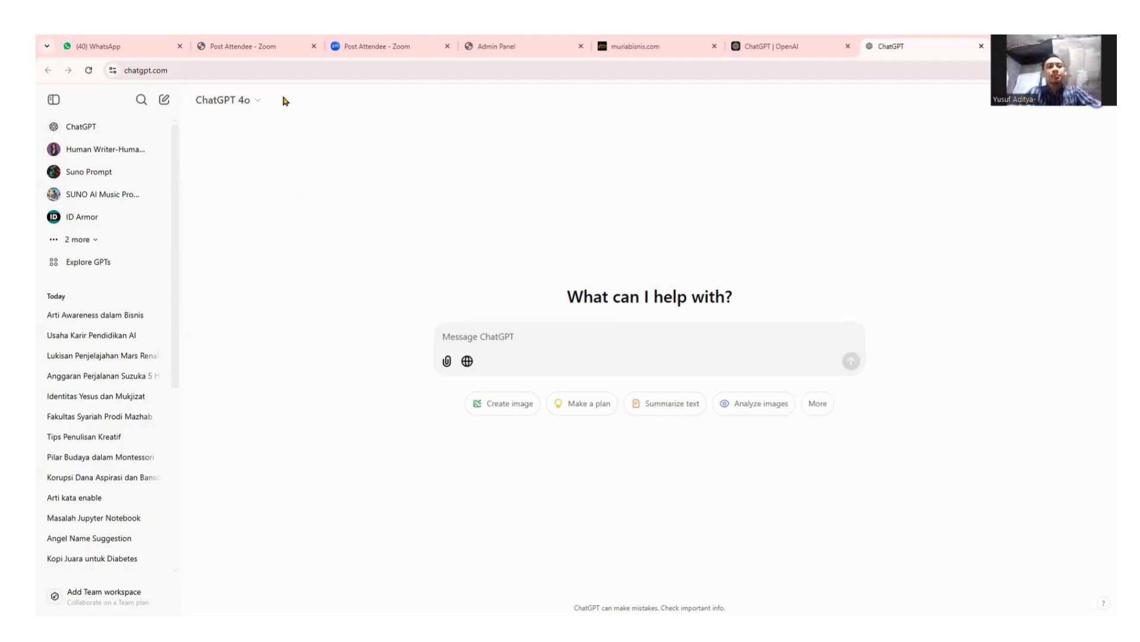
pyautogui.click(255, 106)
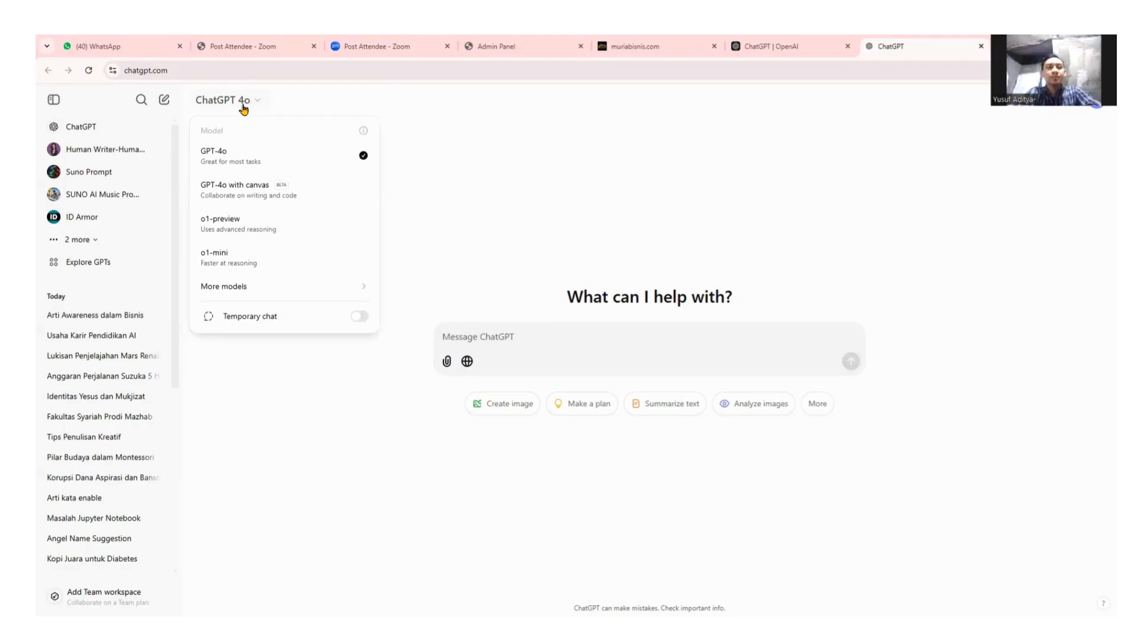
pyautogui.click(428, 110)
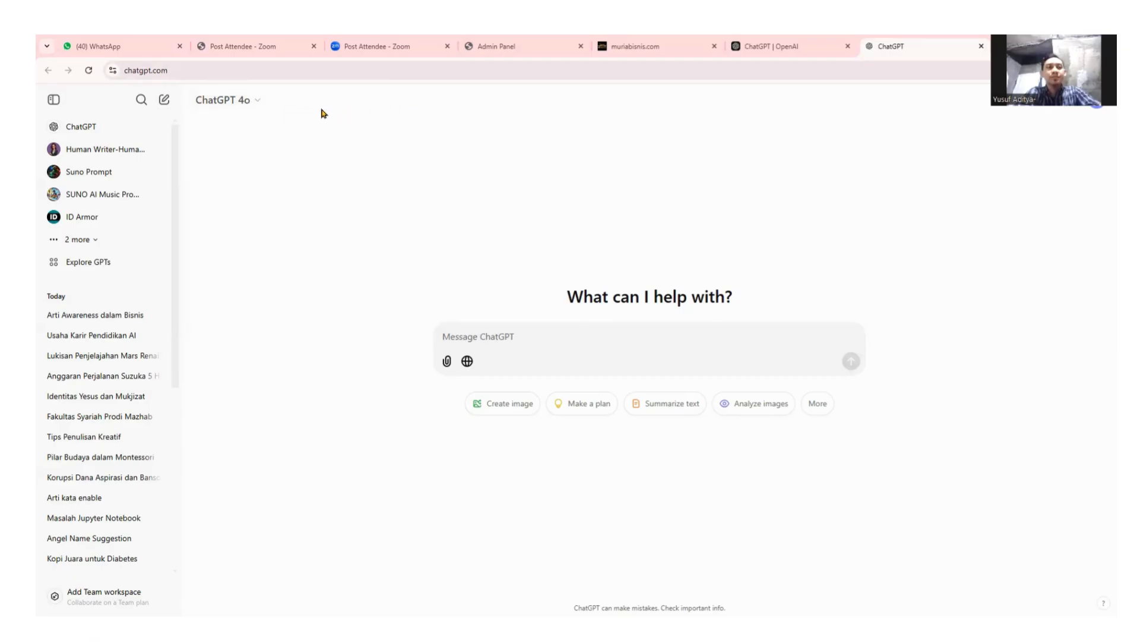
pyautogui.click(252, 109)
pyautogui.click(475, 123)
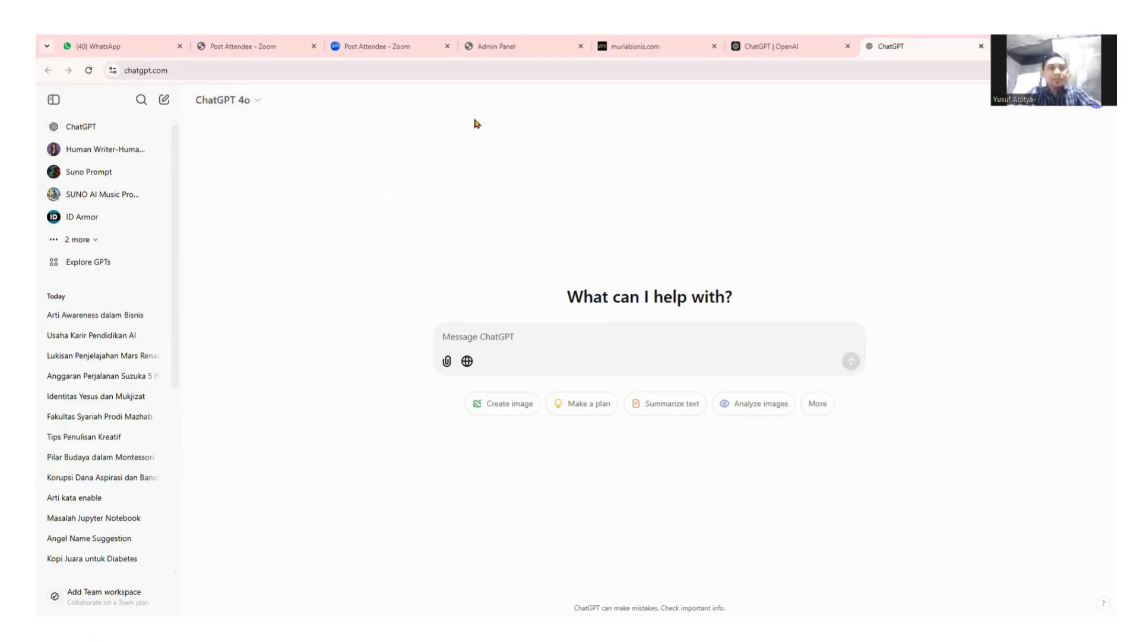
pyautogui.click(257, 108)
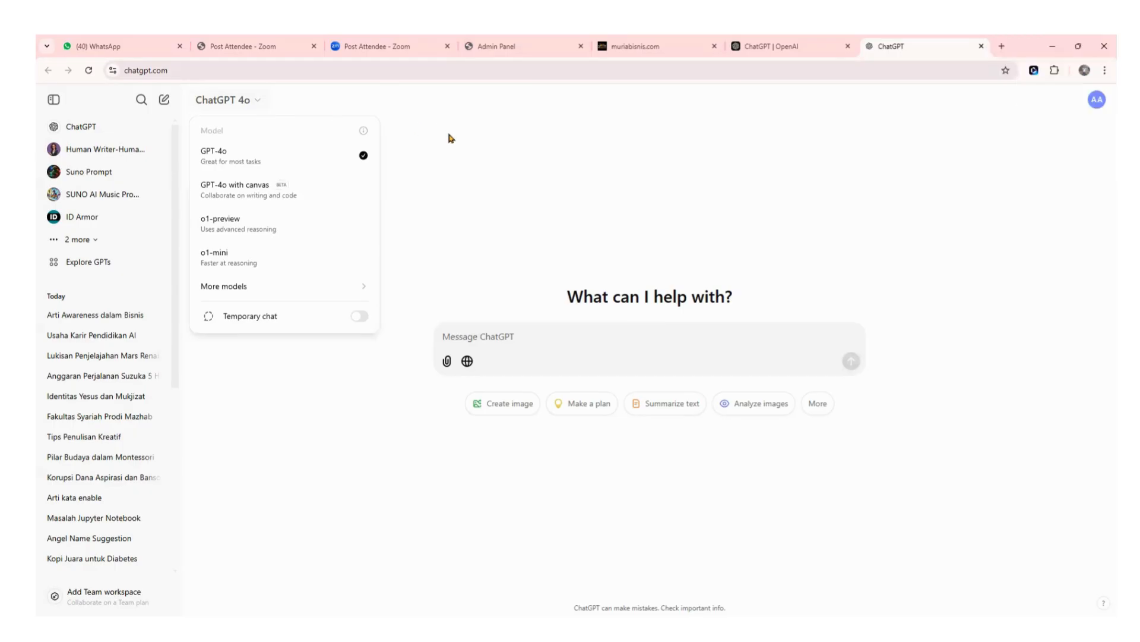
pyautogui.click(253, 109)
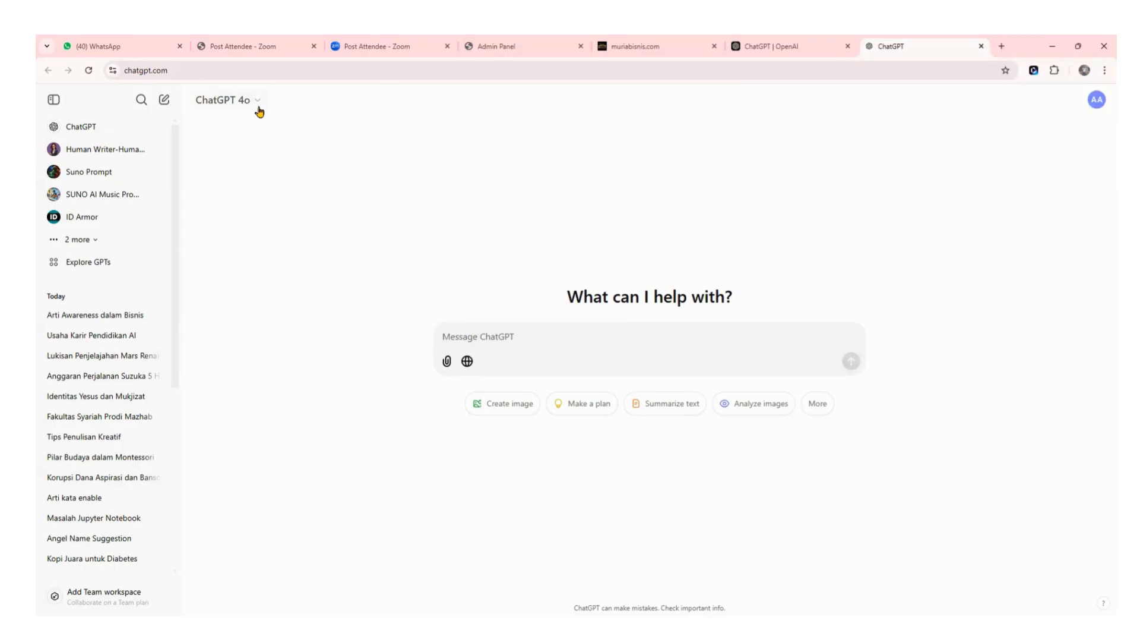
pyautogui.click(266, 113)
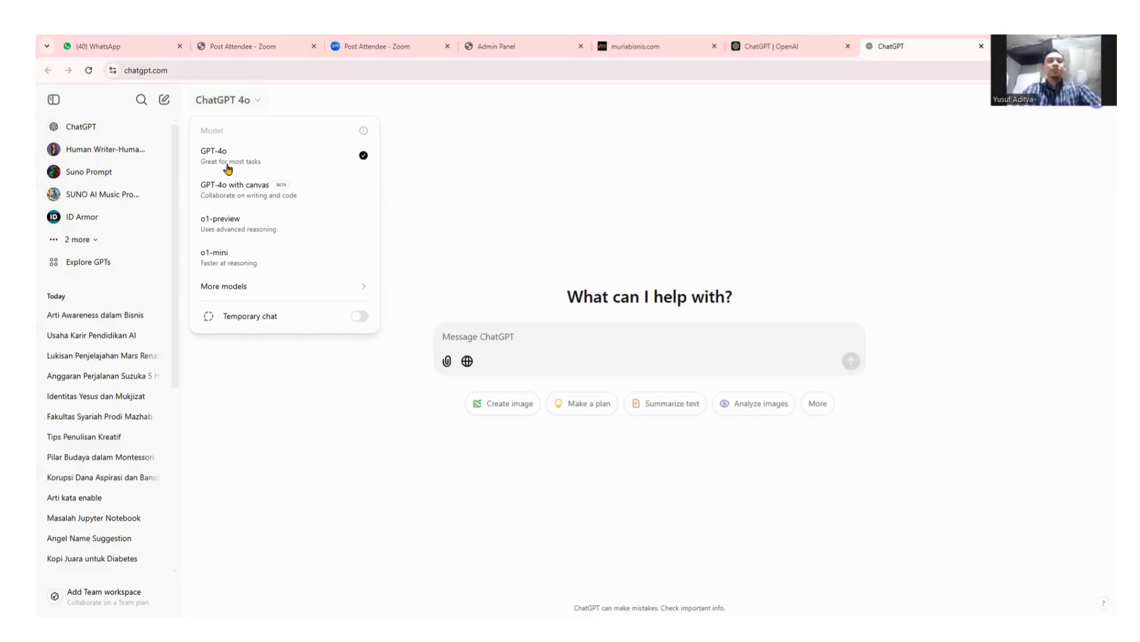
pyautogui.click(462, 251)
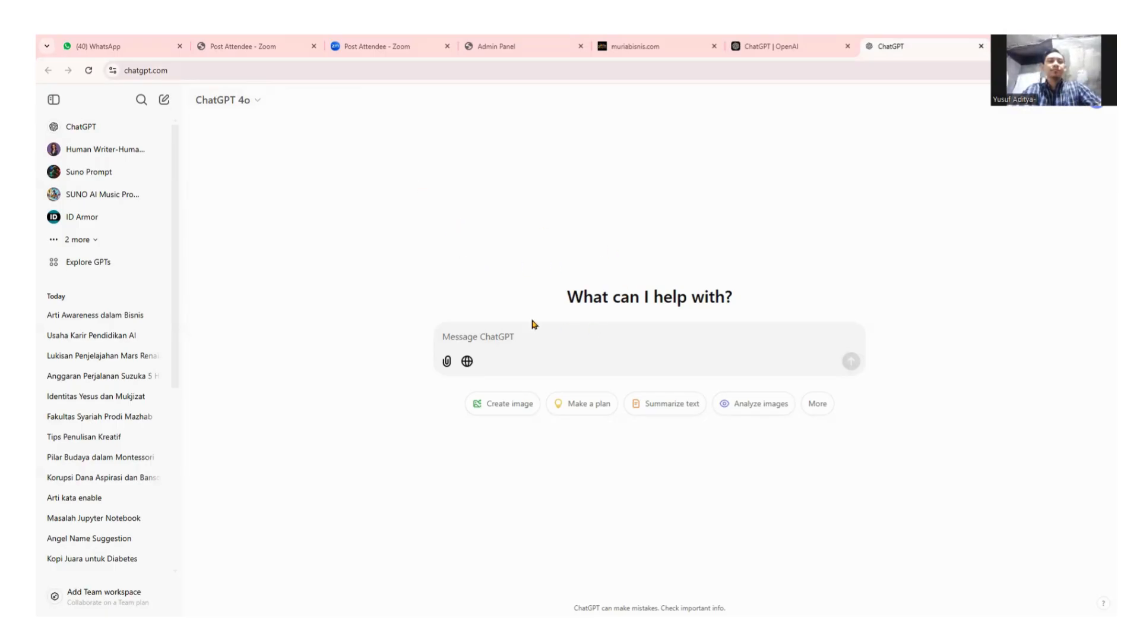
pyautogui.click(479, 329)
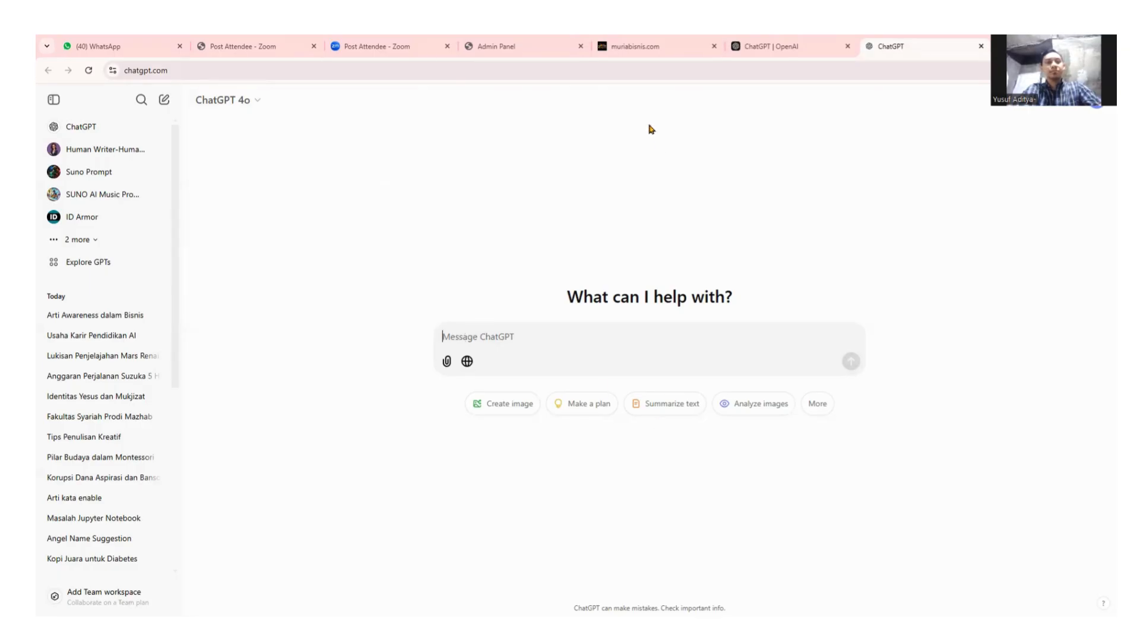
# Scroll the Admin Panel product form to check the empty Deskripsi field, then return to WhatsApp.
pyautogui.click(689, 46)
pyautogui.click(780, 47)
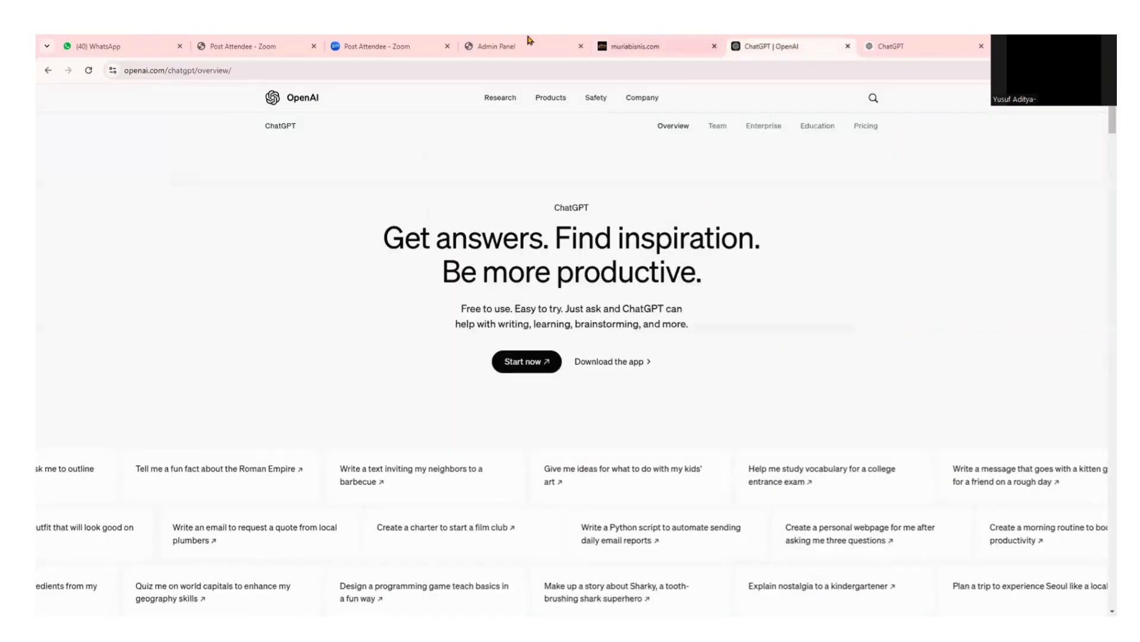
pyautogui.click(499, 47)
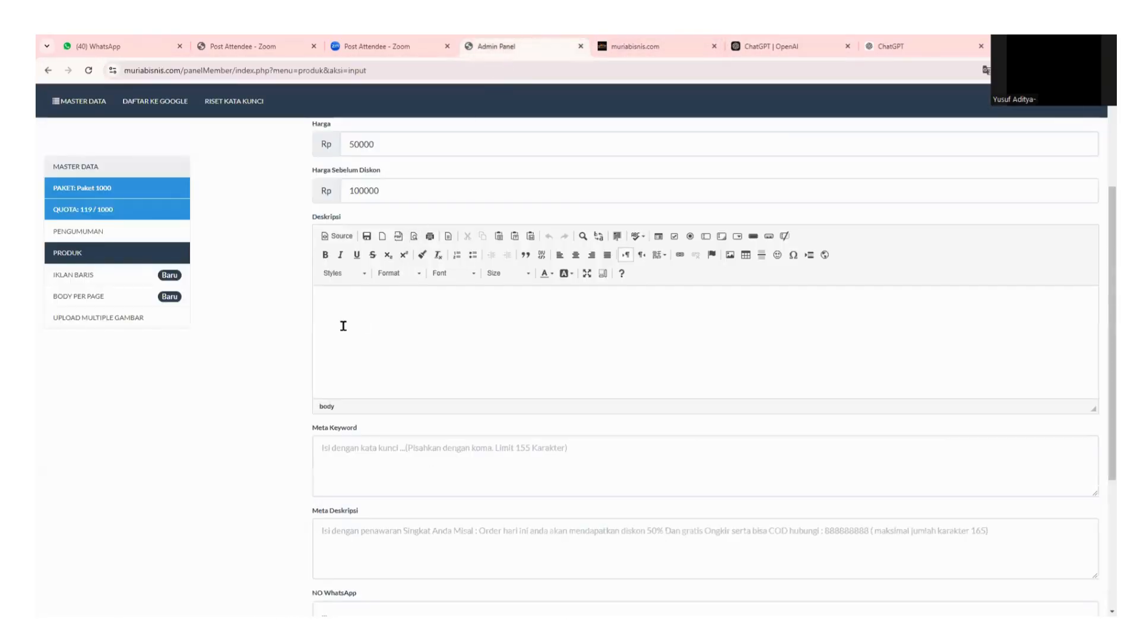
pyautogui.scroll(-1, 414, 398)
pyautogui.scroll(-1, 414, 401)
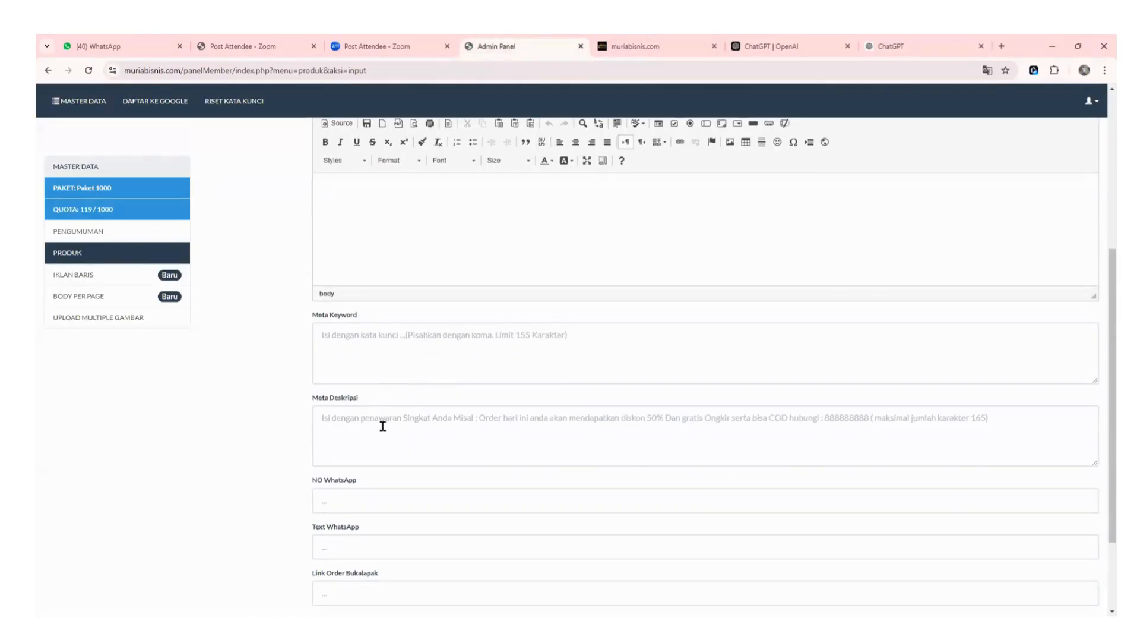
pyautogui.scroll(2, 417, 390)
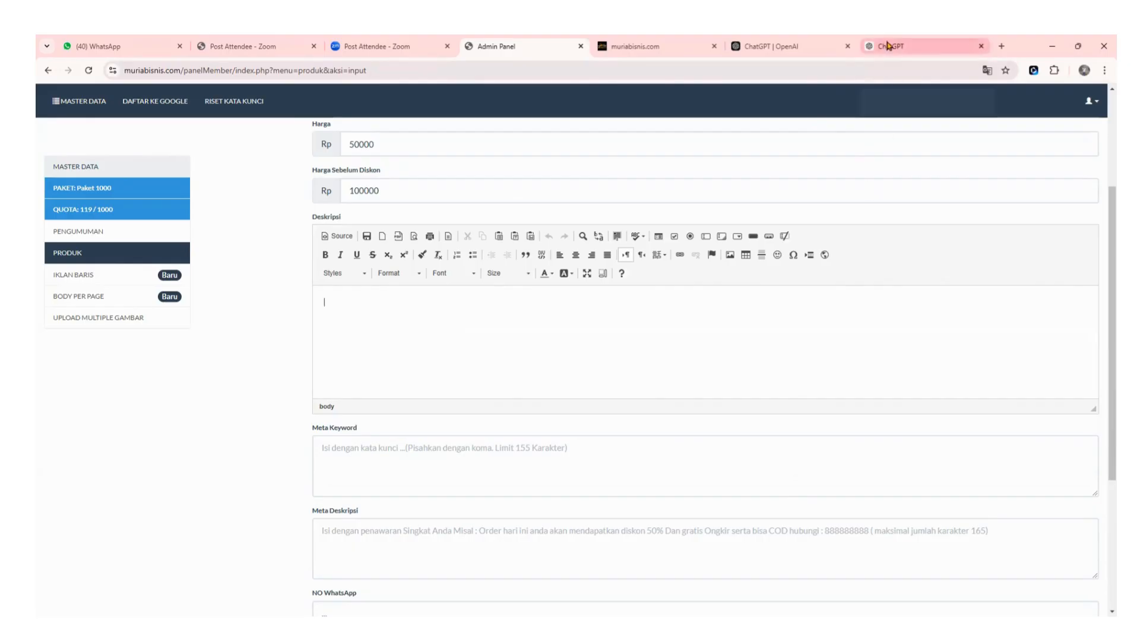
pyautogui.click(156, 46)
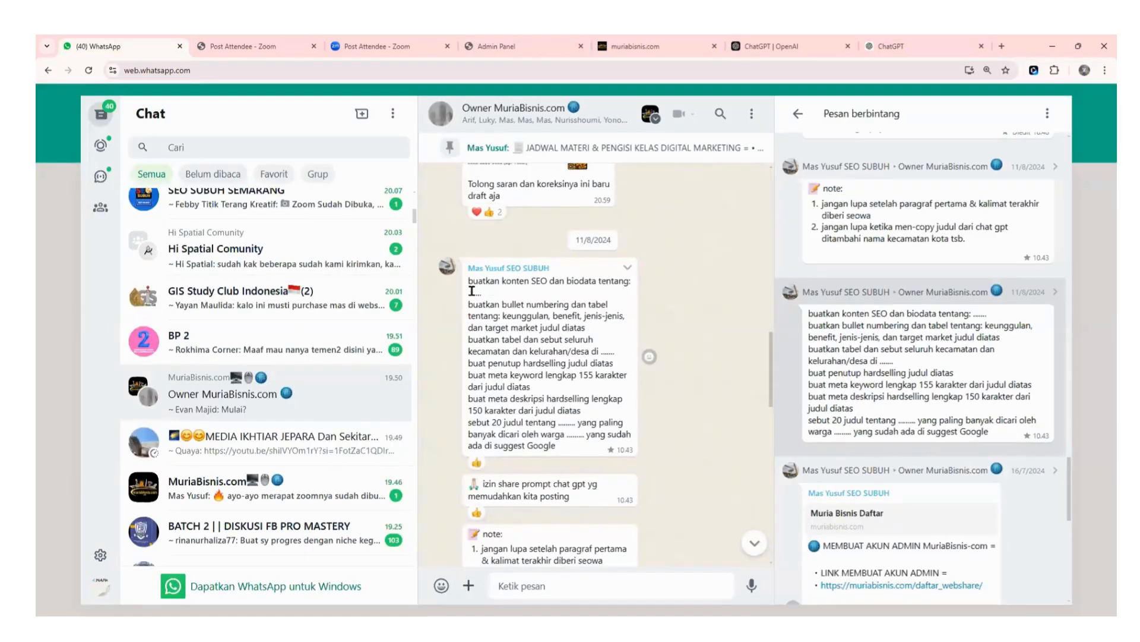
# Copy the full 'buatkan konten SEO' prompt message text and bring ChatGPT forward.
pyautogui.moveTo(474, 284); pyautogui.dragTo(591, 446)
pyautogui.hotkey('ctrl', 'c')
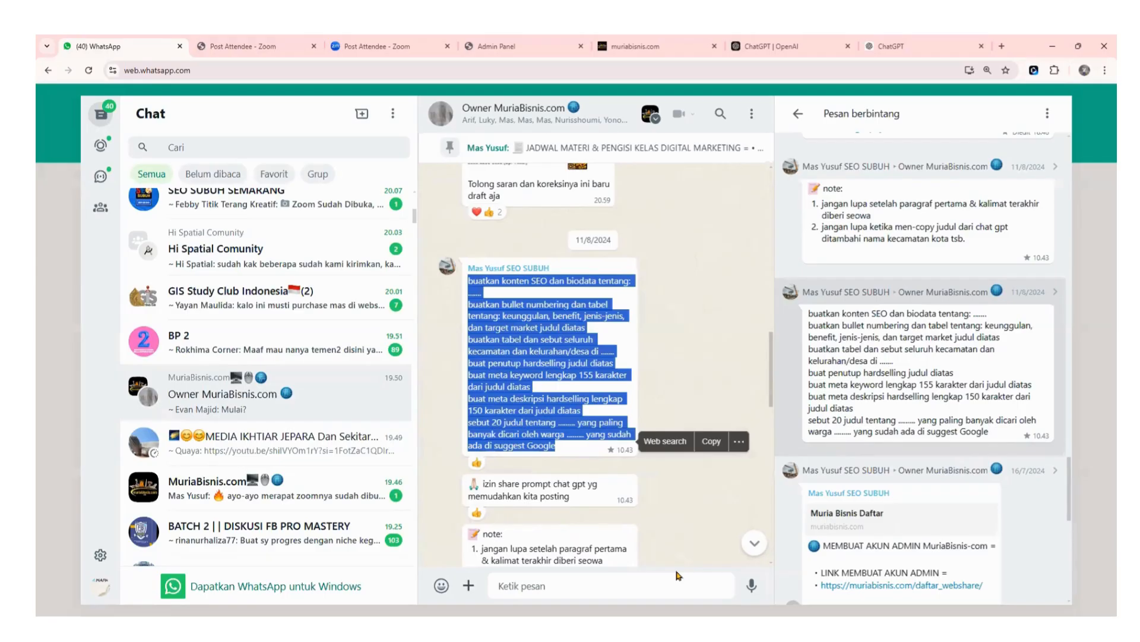
pyautogui.hotkey('alt', 'Tab')
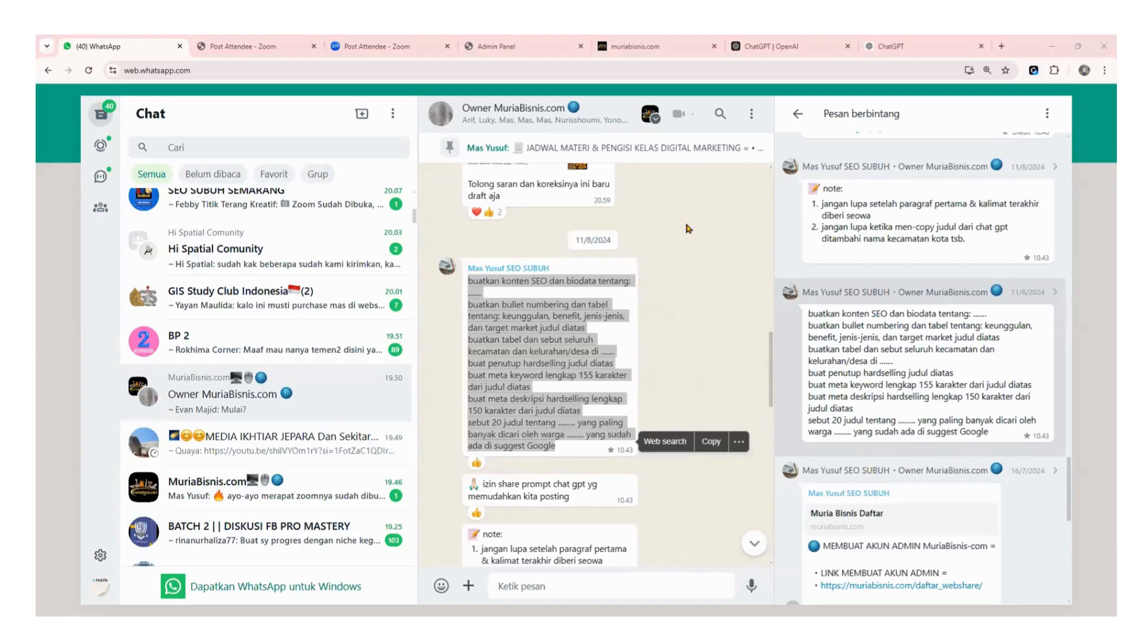
pyautogui.click(711, 441)
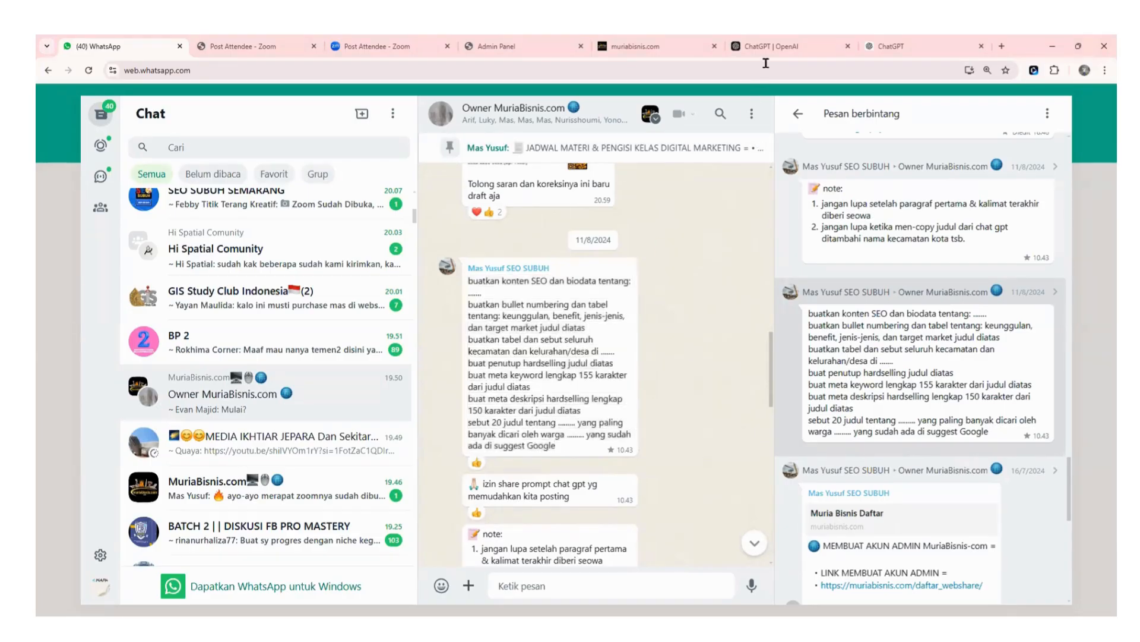
# Paste the SEO prompt into ChatGPT's message box and delete the dots and colon after 'tentang'.
pyautogui.click(909, 45)
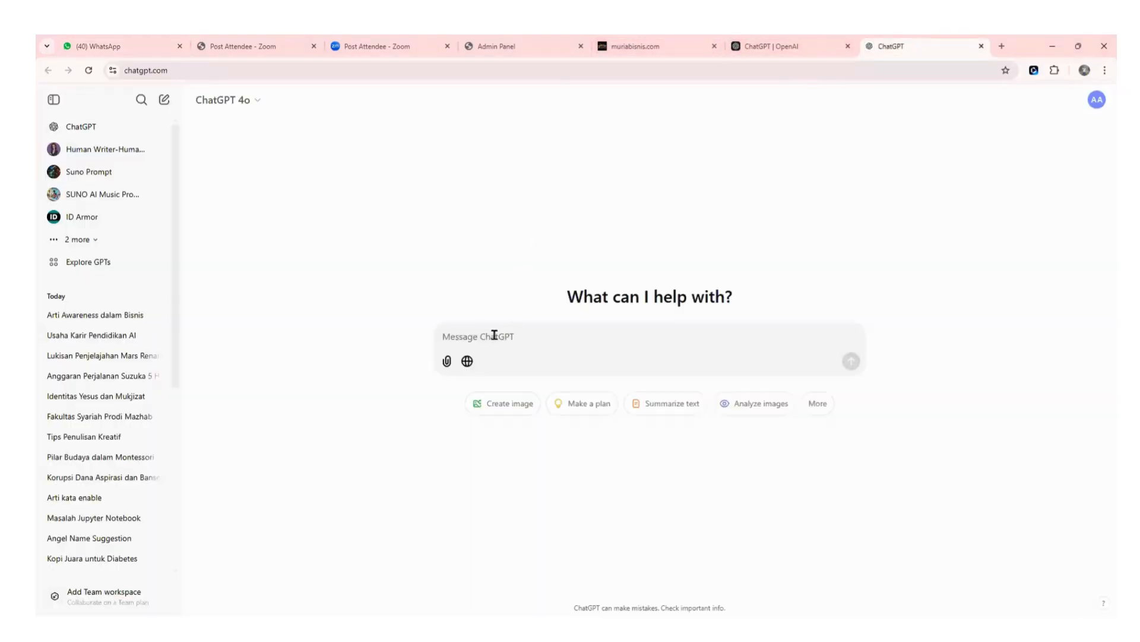
pyautogui.hotkey('ctrl', 'v')
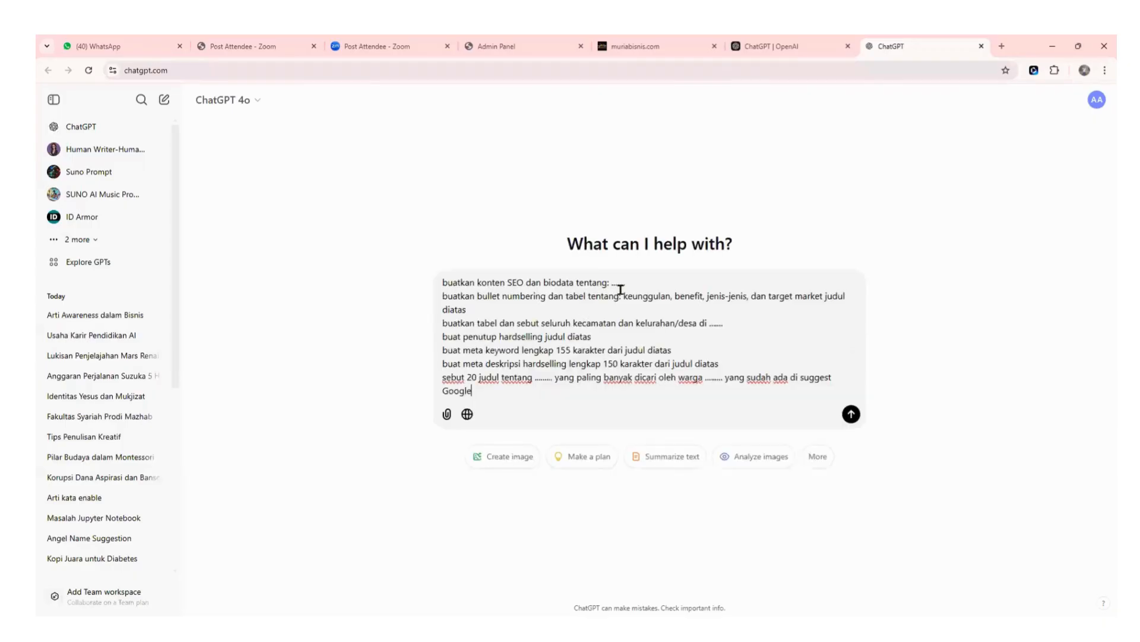
pyautogui.press('BackSpace')
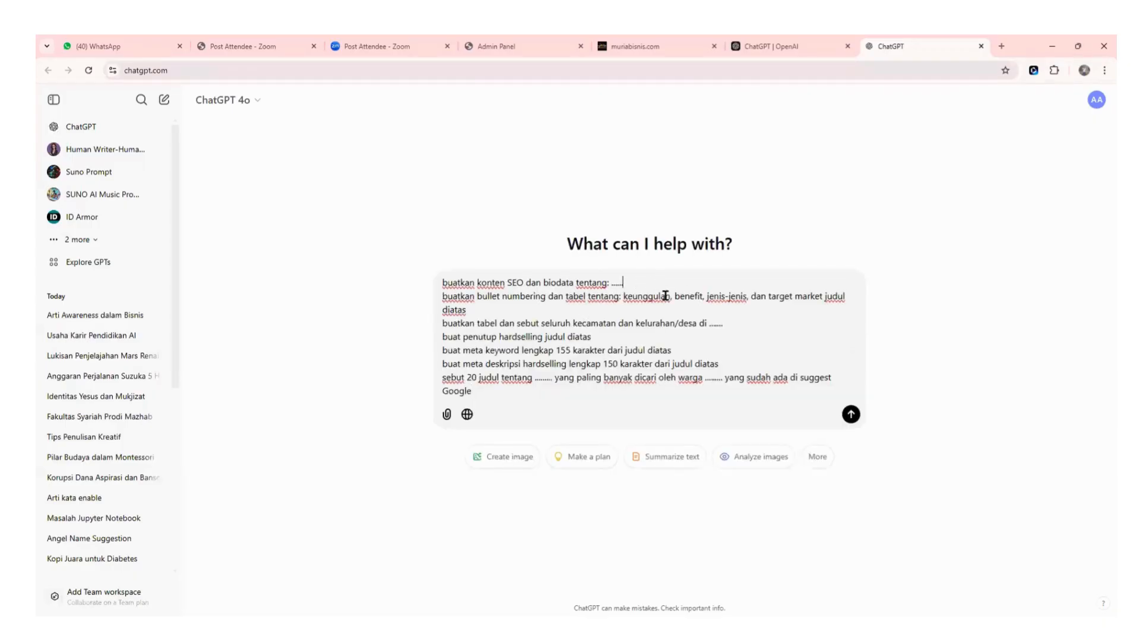
pyautogui.press('BackSpace')
pyautogui.write('Buku Murah')
pyautogui.press('BackSpace')
pyautogui.press('BackSpace')
pyautogui.press('BackSpace')
pyautogui.press('BackSpace')
pyautogui.press('BackSpace')
pyautogui.press('BackSpace')
pyautogui.press('BackSpace')
pyautogui.press('BackSpace')
pyautogui.press('BackSpace')
pyautogui.press('BackSpace')
pyautogui.press('BackSpace')
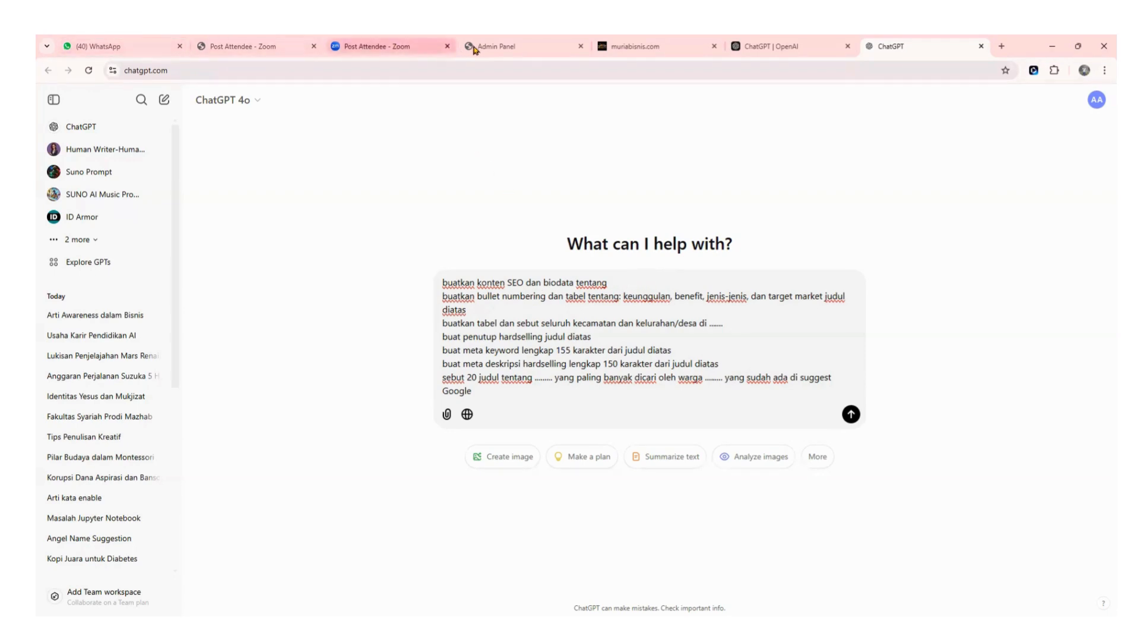
# Copy the Nama Produk 'Jual Buku Murah Beli 1 Gratis 1 Se Jawa Tengah' and paste it after 'tentang'.
pyautogui.click(535, 47)
pyautogui.scroll(4, 478, 232)
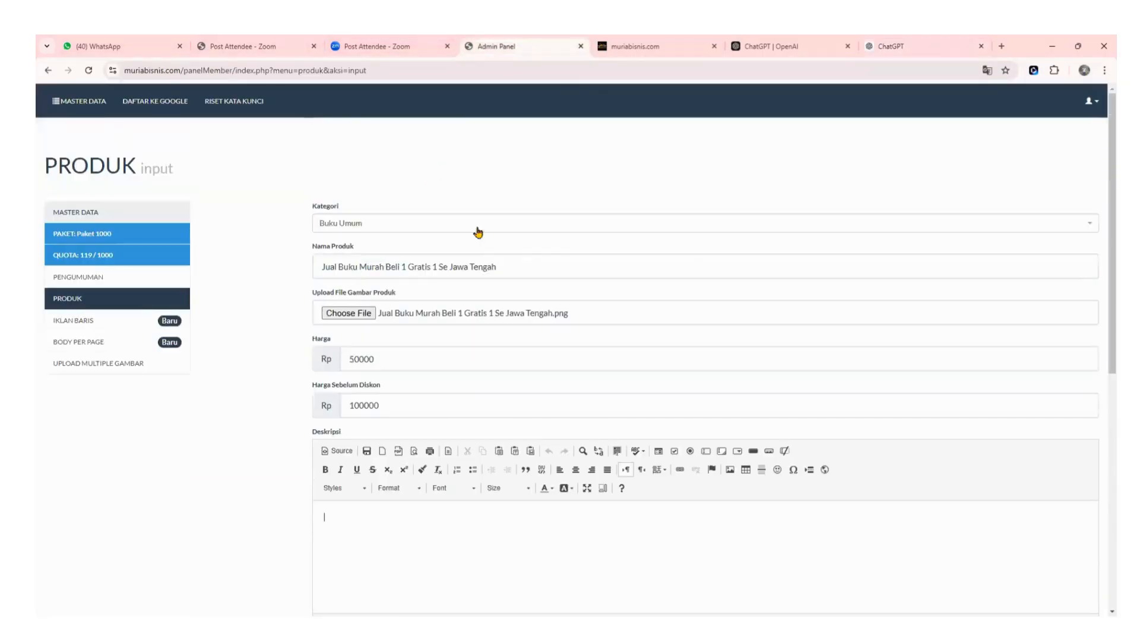
pyautogui.moveTo(496, 267); pyautogui.dragTo(299, 279)
pyautogui.hotkey('ctrl', 'c')
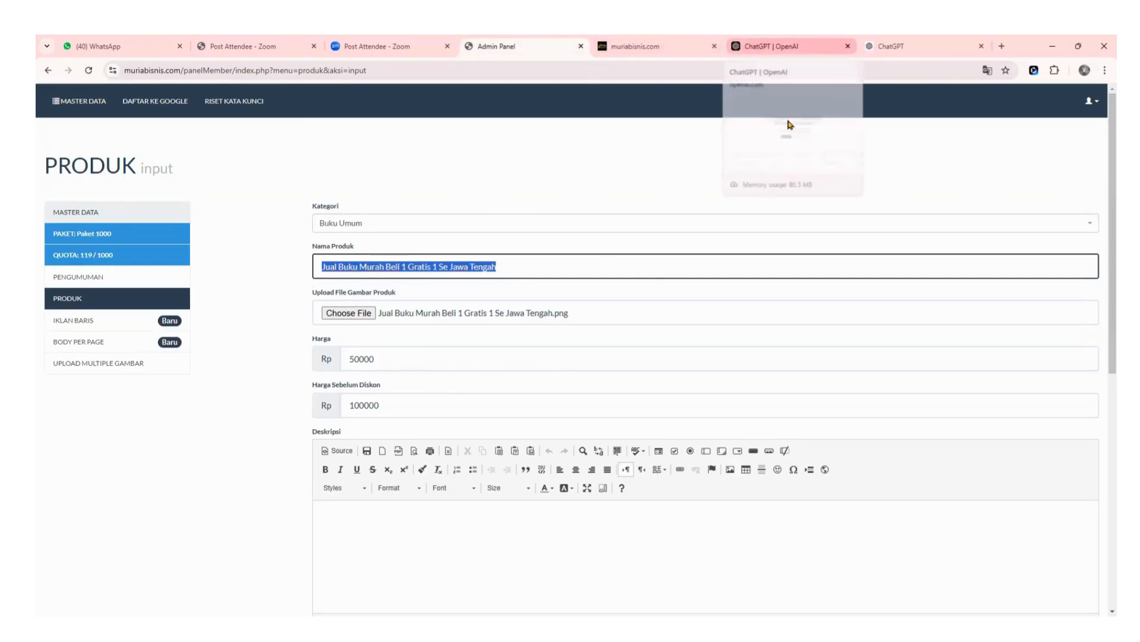
pyautogui.click(891, 46)
pyautogui.click(614, 282)
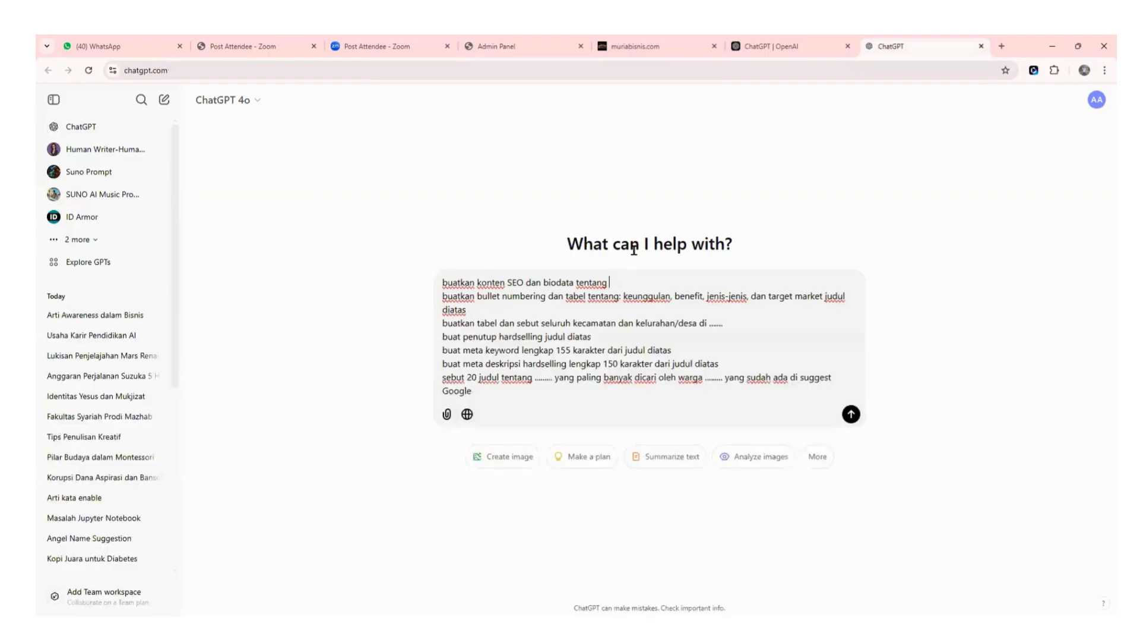
pyautogui.write('.....')
pyautogui.hotkey('ctrl', 'v')
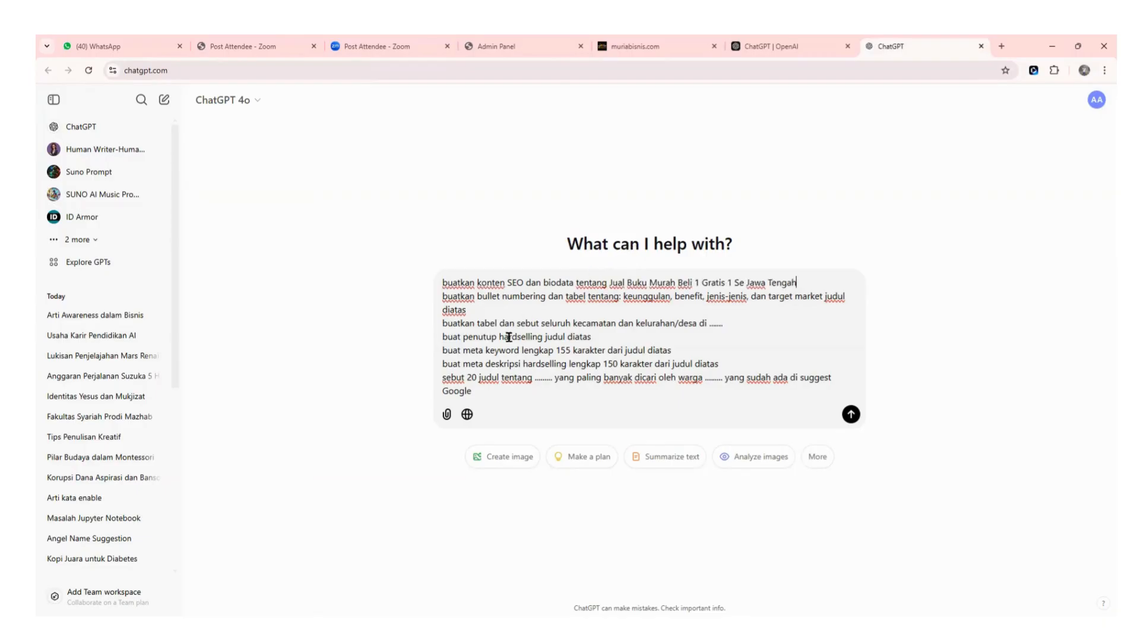
# Replace 'kecamatan...desa di' on the table line with 'kabupaten'.
pyautogui.click(733, 324)
pyautogui.press('BackSpace')
pyautogui.press('BackSpace')
pyautogui.press('BackSpace')
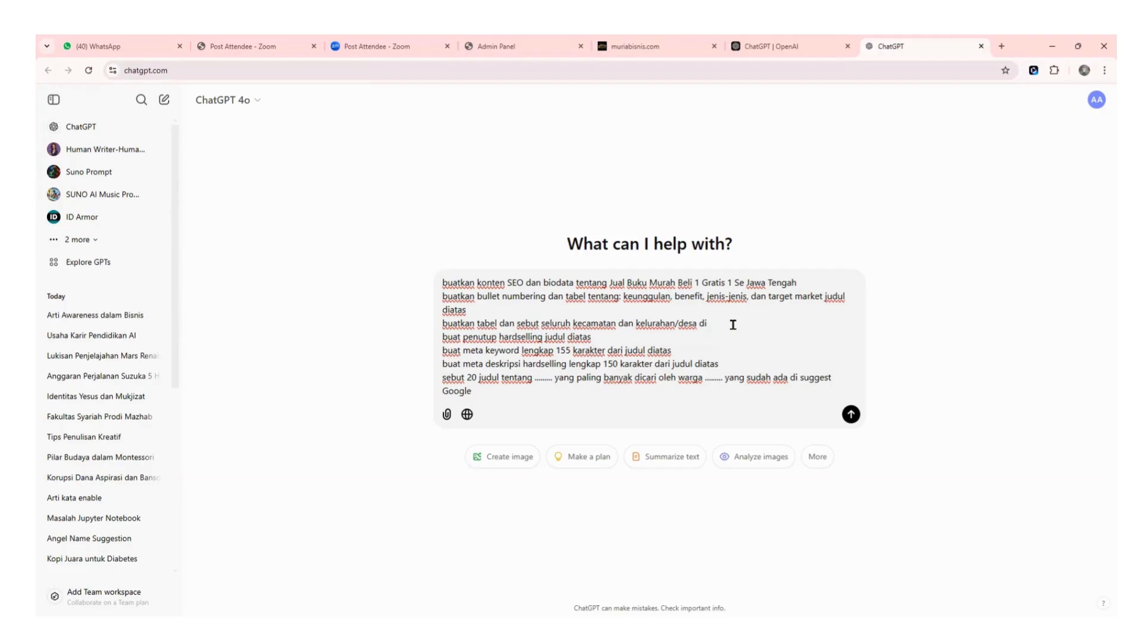
pyautogui.press('BackSpace')
pyautogui.press('BackSpace')
pyautogui.press('BackSpace')
pyautogui.press('BackSpace')
pyautogui.press('BackSpace')
pyautogui.press('BackSpace')
pyautogui.press('BackSpace')
pyautogui.press('BackSpace')
pyautogui.press('BackSpace')
pyautogui.press('BackSpace')
pyautogui.press('BackSpace')
pyautogui.press('BackSpace')
pyautogui.press('BackSpace')
pyautogui.press('BackSpace')
pyautogui.press('BackSpace')
pyautogui.press('BackSpace')
pyautogui.press('BackSpace')
pyautogui.press('BackSpace')
pyautogui.press('BackSpace')
pyautogui.press('BackSpace')
pyautogui.press('BackSpace')
pyautogui.press('BackSpace')
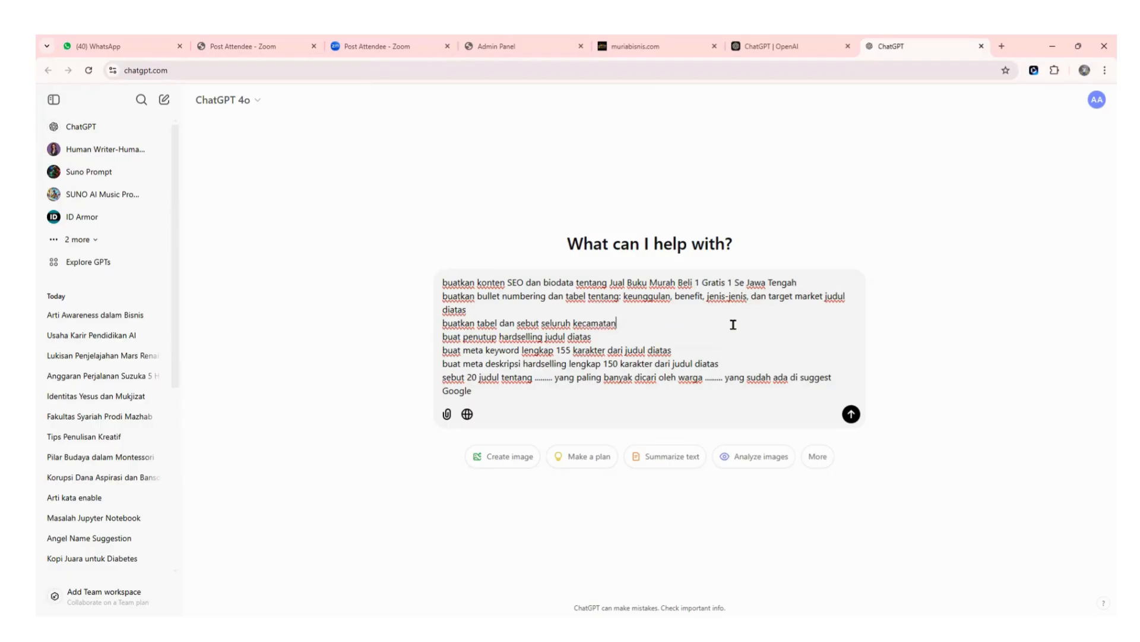
pyautogui.press('BackSpace')
pyautogui.press('BackSpace')
pyautogui.press('BackSpace')
pyautogui.press('BackSpace')
pyautogui.press('BackSpace')
pyautogui.press('BackSpace')
pyautogui.press('BackSpace')
pyautogui.press('BackSpace')
pyautogui.press('BackSpace')
pyautogui.write('kabupaten')
pyautogui.write('di Jawa Tengah')
pyautogui.press('BackSpace')
pyautogui.press('BackSpace')
pyautogui.press('BackSpace')
pyautogui.press('BackSpace')
pyautogui.press('BackSpace')
pyautogui.press('BackSpace')
pyautogui.press('BackSpace')
pyautogui.press('BackSpace')
pyautogui.press('BackSpace')
pyautogui.press('BackSpace')
pyautogui.press('BackSpace')
pyautogui.press('BackSpace')
pyautogui.press('BackSpace')
pyautogui.press('BackSpace')
pyautogui.press('BackSpace')
pyautogui.moveTo(797, 281); pyautogui.dragTo(726, 283)
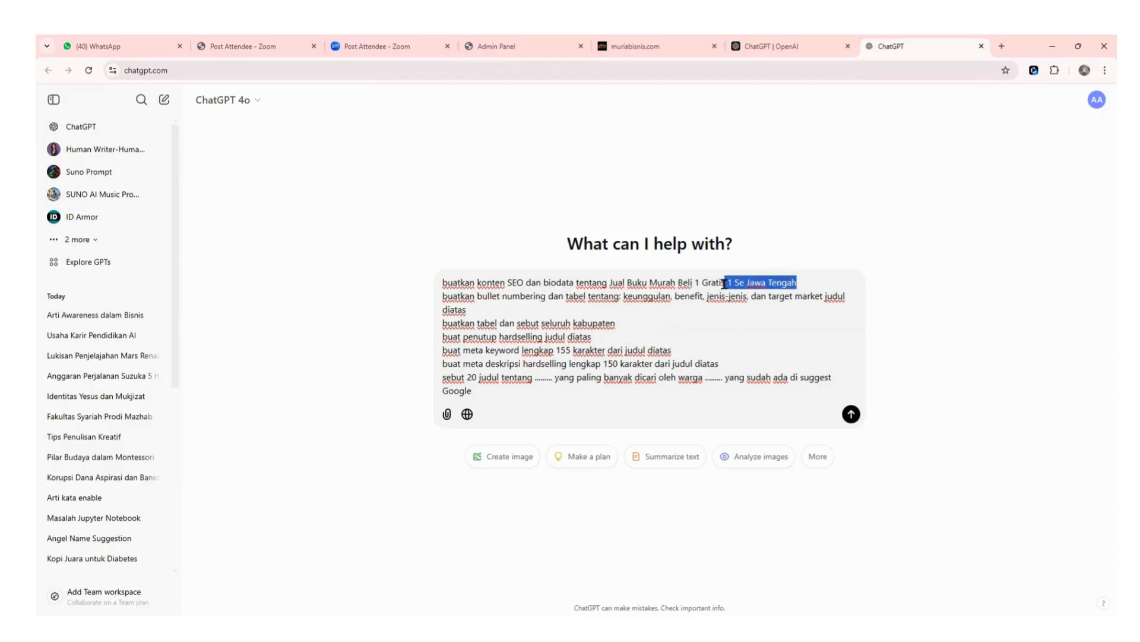
pyautogui.click(628, 326)
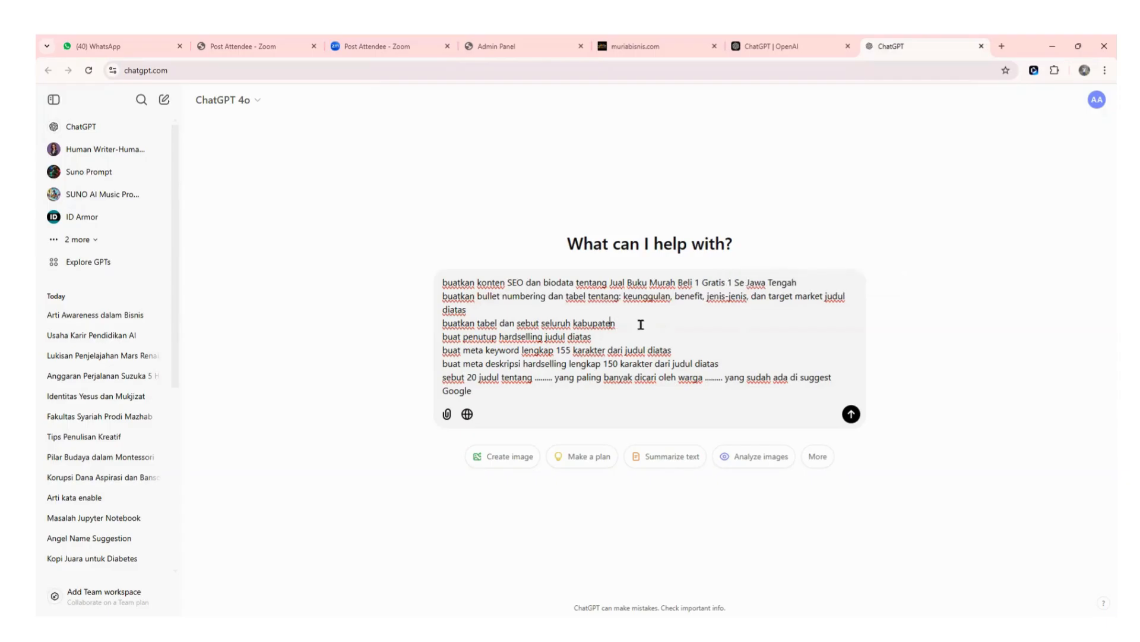
# Rewrite the table line so it lists every 'kabupaten di Jawa Tengah'.
pyautogui.press('BackSpace')
pyautogui.press('BackSpace')
pyautogui.press('BackSpace')
pyautogui.press('BackSpace')
pyautogui.press('BackSpace')
pyautogui.press('BackSpace')
pyautogui.press('BackSpace')
pyautogui.press('BackSpace')
pyautogui.write('e')
pyautogui.write('ca,ma')
pyautogui.press('BackSpace')
pyautogui.press('BackSpace')
pyautogui.press('BackSpace')
pyautogui.press('BackSpace')
pyautogui.write('a')
pyautogui.write('matan')
pyautogui.write(' di Kudu')
pyautogui.write('s')
pyautogui.write('da')
pyautogui.press('BackSpace')
pyautogui.press('BackSpace')
pyautogui.write('a')
pyautogui.press('BackSpace')
pyautogui.press('BackSpace')
pyautogui.press('BackSpace')
pyautogui.press('BackSpace')
pyautogui.press('BackSpace')
pyautogui.press('BackSpace')
pyautogui.press('BackSpace')
pyautogui.press('BackSpace')
pyautogui.press('BackSpace')
pyautogui.press('BackSpace')
pyautogui.press('BackSpace')
pyautogui.press('BackSpace')
pyautogui.press('BackSpace')
pyautogui.press('BackSpace')
pyautogui.press('BackSpace')
pyautogui.press('BackSpace')
pyautogui.press('BackSpace')
pyautogui.press('BackSpace')
pyautogui.write('a')
pyautogui.write('bupaten')
pyautogui.write(' se Jawa')
pyautogui.press('BackSpace')
pyautogui.press('BackSpace')
pyautogui.press('BackSpace')
pyautogui.press('BackSpace')
pyautogui.press('BackSpace')
pyautogui.press('BackSpace')
pyautogui.press('BackSpace')
pyautogui.write('di Jawa Tengah')
pyautogui.click(605, 337)
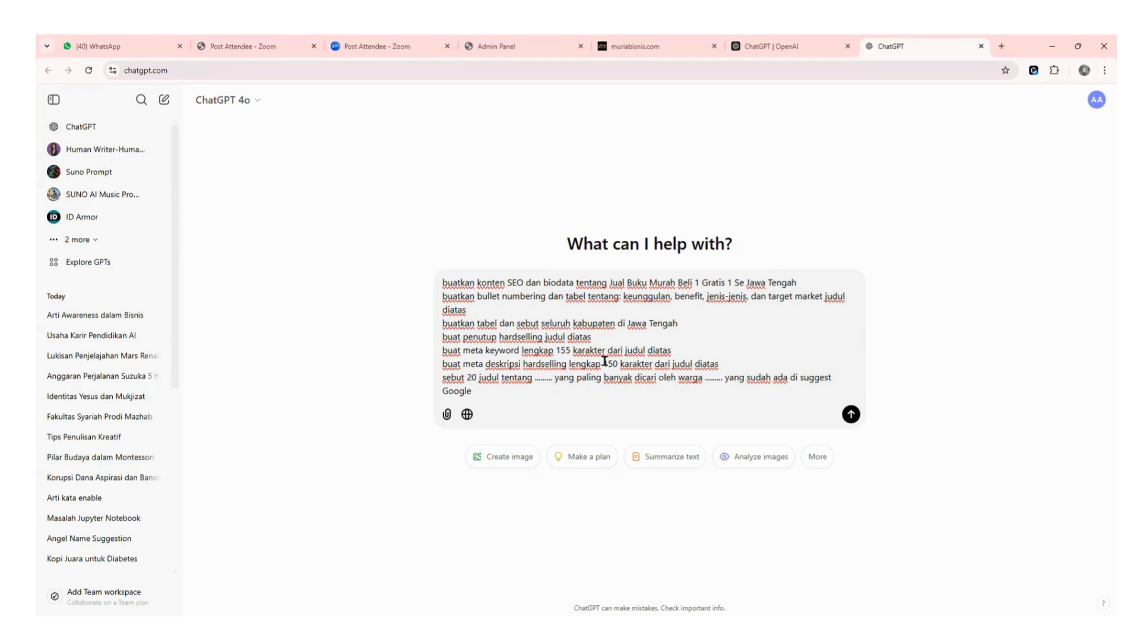
# Paste the product name over the dots in the 20-title line and add 'Jawa Tengah' after 'warga'.
pyautogui.moveTo(604, 364); pyautogui.dragTo(655, 366)
pyautogui.click(780, 336)
pyautogui.moveTo(610, 283); pyautogui.dragTo(801, 283)
pyautogui.hotkey('ctrl', 'c')
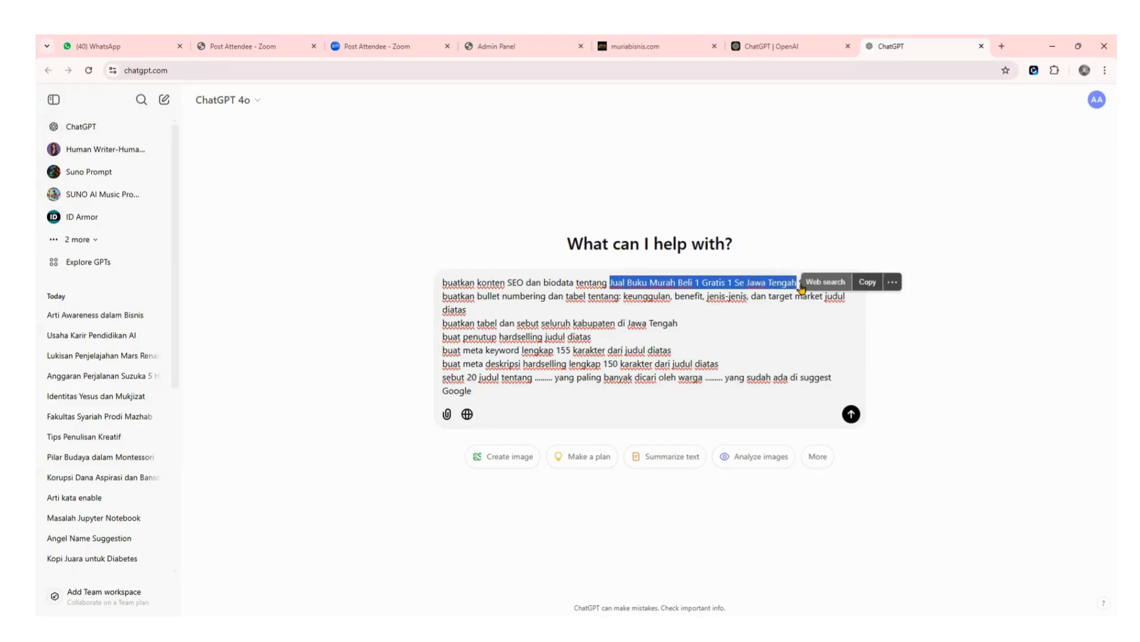
pyautogui.click(553, 379)
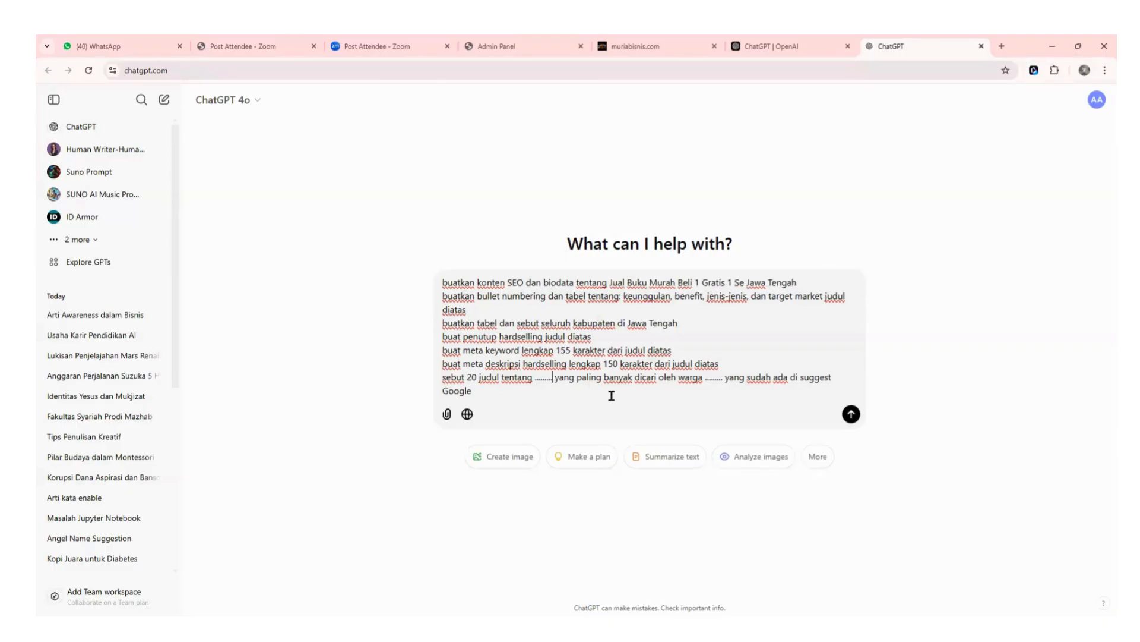
pyautogui.press('BackSpace')
pyautogui.press('BackSpace')
pyautogui.press('BackSpace')
pyautogui.press('BackSpace')
pyautogui.press('BackSpace')
pyautogui.press('BackSpace')
pyautogui.press('BackSpace')
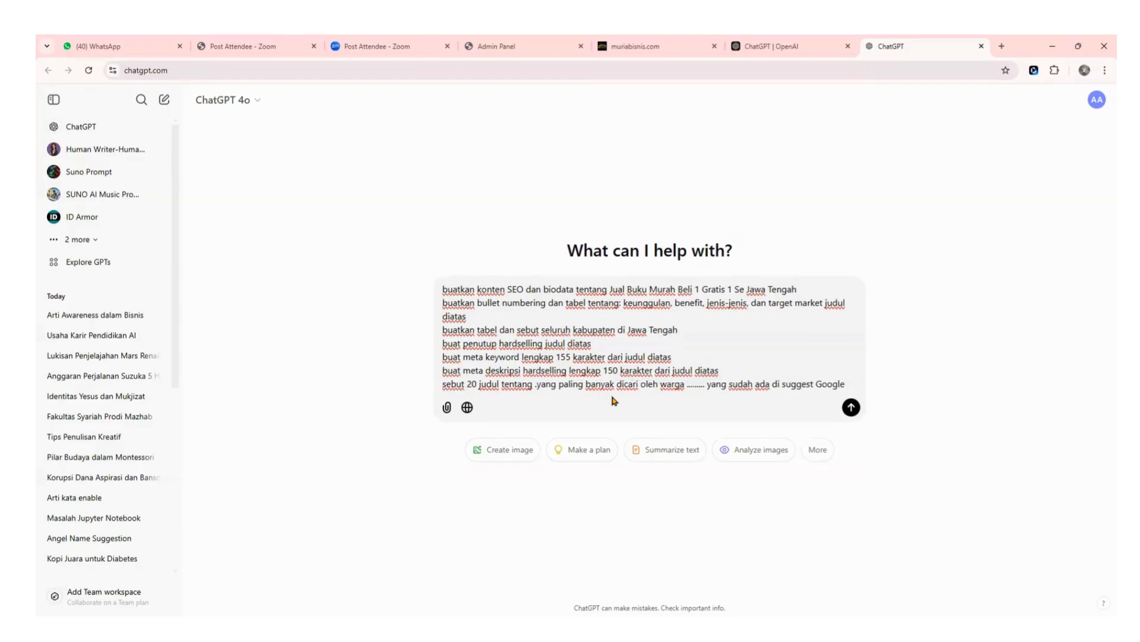
pyautogui.press('BackSpace')
pyautogui.hotkey('ctrl', 'v')
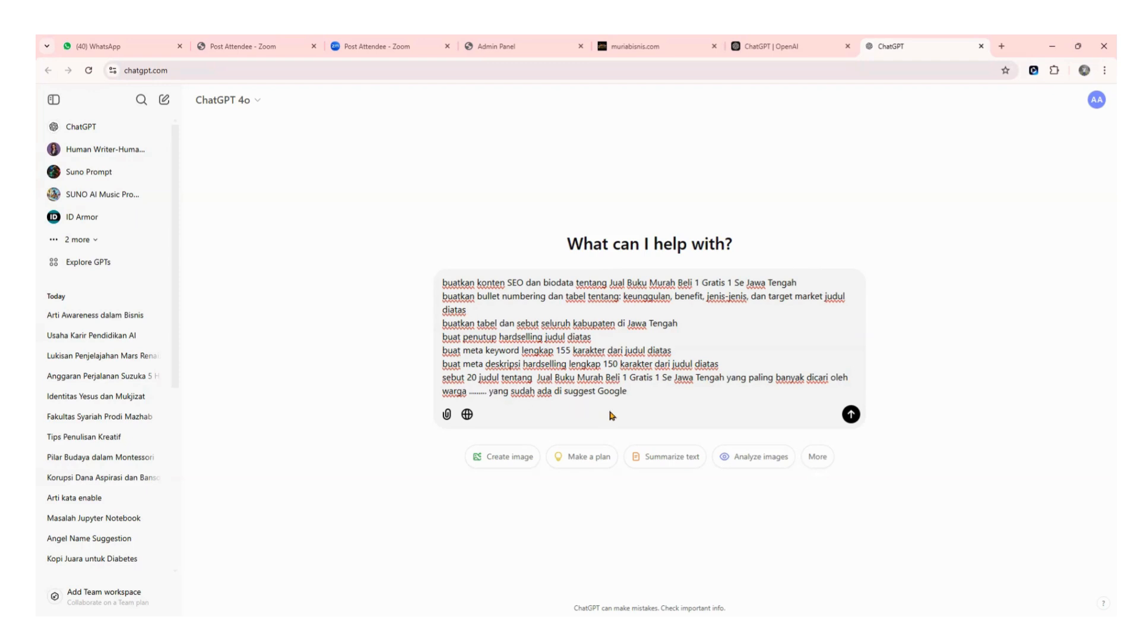
pyautogui.press('BackSpace')
pyautogui.press('BackSpace')
pyautogui.press('BackSpace')
pyautogui.press('BackSpace')
pyautogui.press('BackSpace')
pyautogui.press('BackSpace')
pyautogui.press('BackSpace')
pyautogui.press('BackSpace')
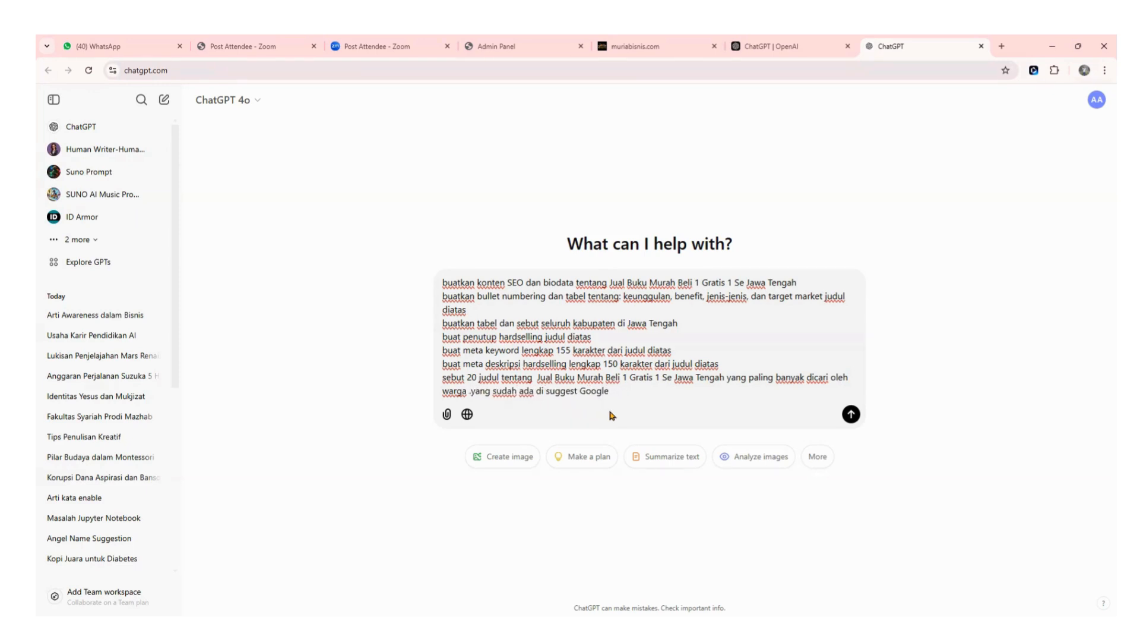
pyautogui.press('BackSpace')
pyautogui.write('Jawa ')
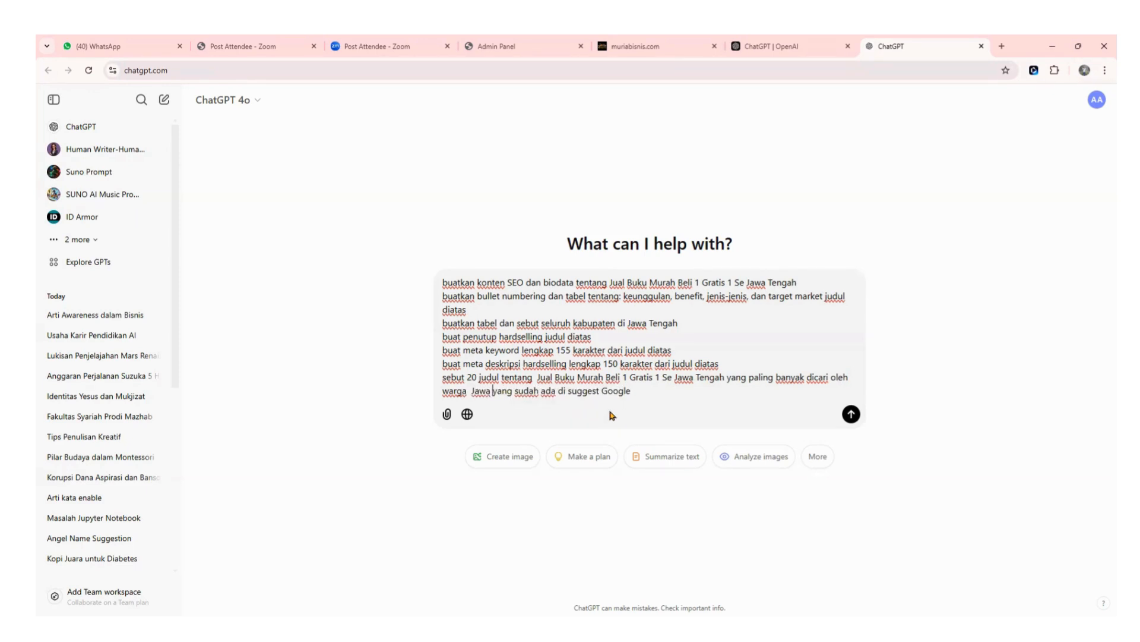
pyautogui.write('Tenga')
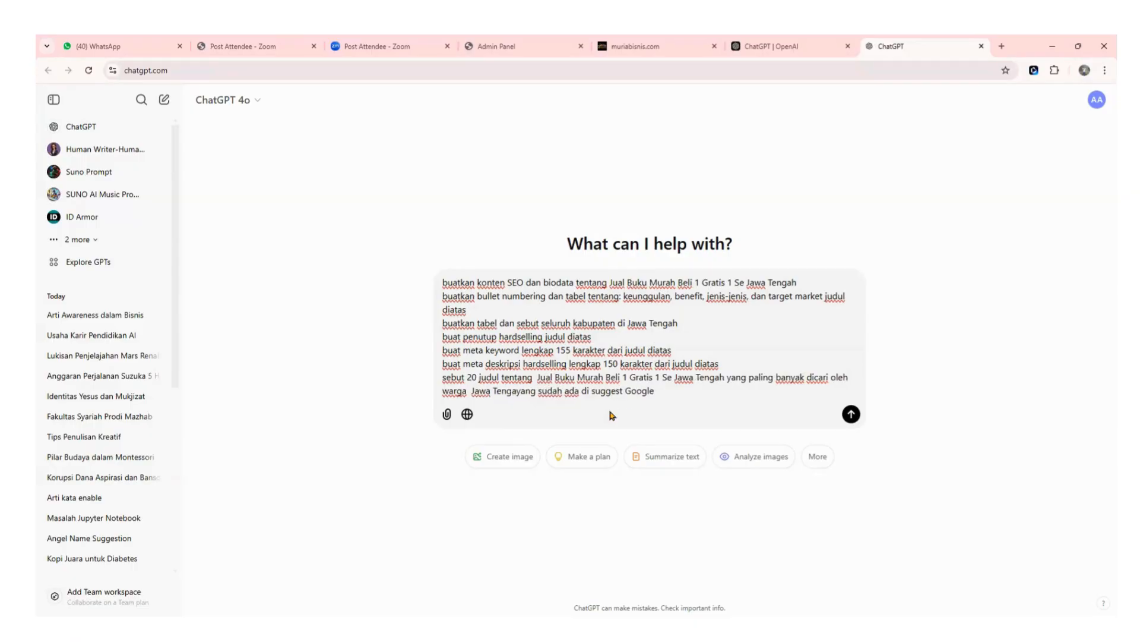
pyautogui.write('h')
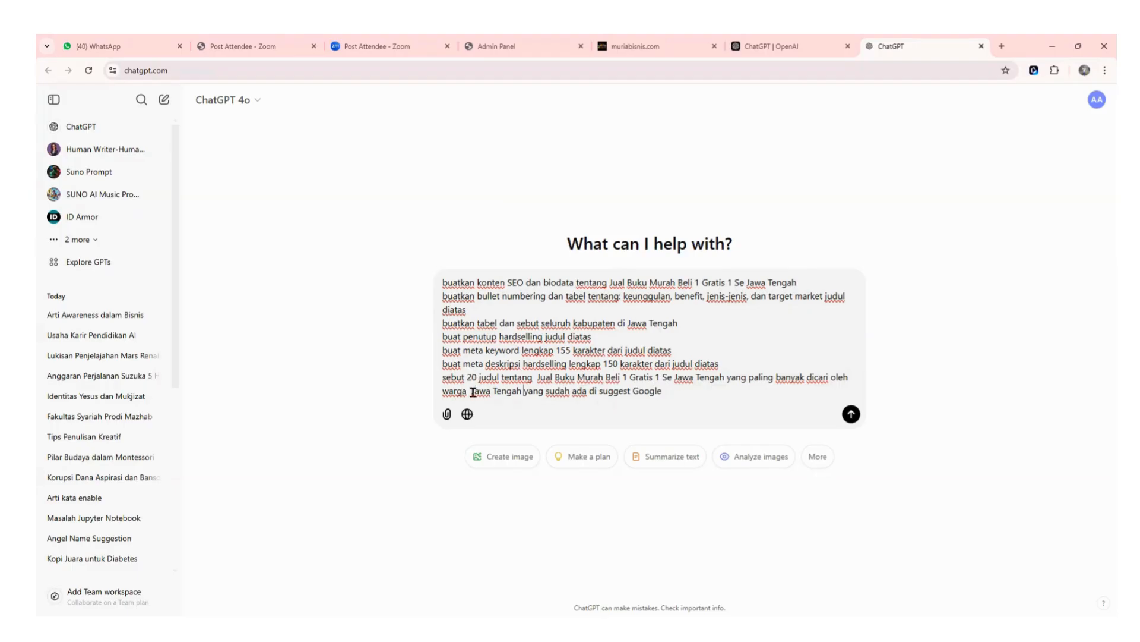
# Send the completed SEO prompt, ending 'oleh warga Jawa Tengah', to ChatGPT.
pyautogui.moveTo(473, 392); pyautogui.dragTo(523, 391)
pyautogui.click(522, 410)
pyautogui.click(851, 414)
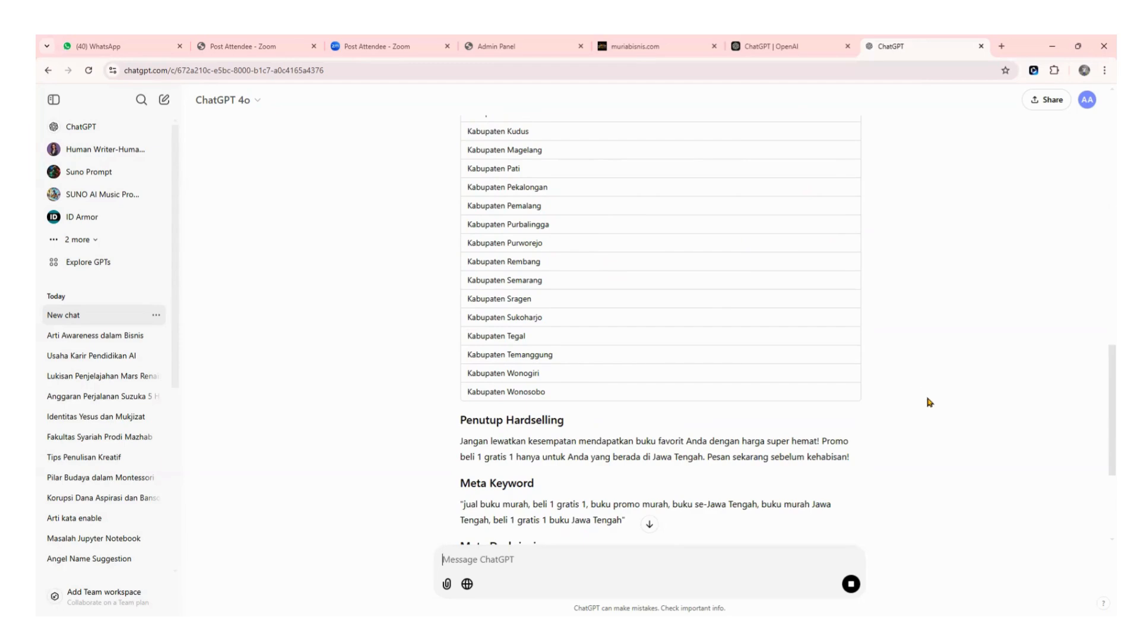
# Scroll through ChatGPT's still-generating reply as it adds the meta description and popular article titles.
pyautogui.scroll(-2, 931, 402)
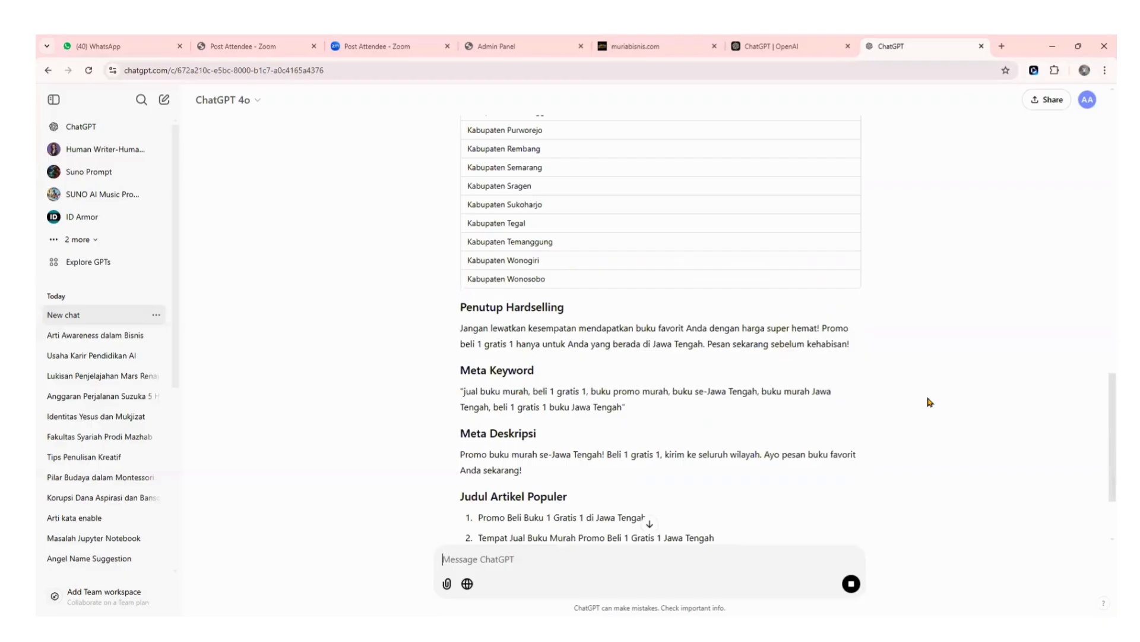
pyautogui.scroll(-3, 930, 402)
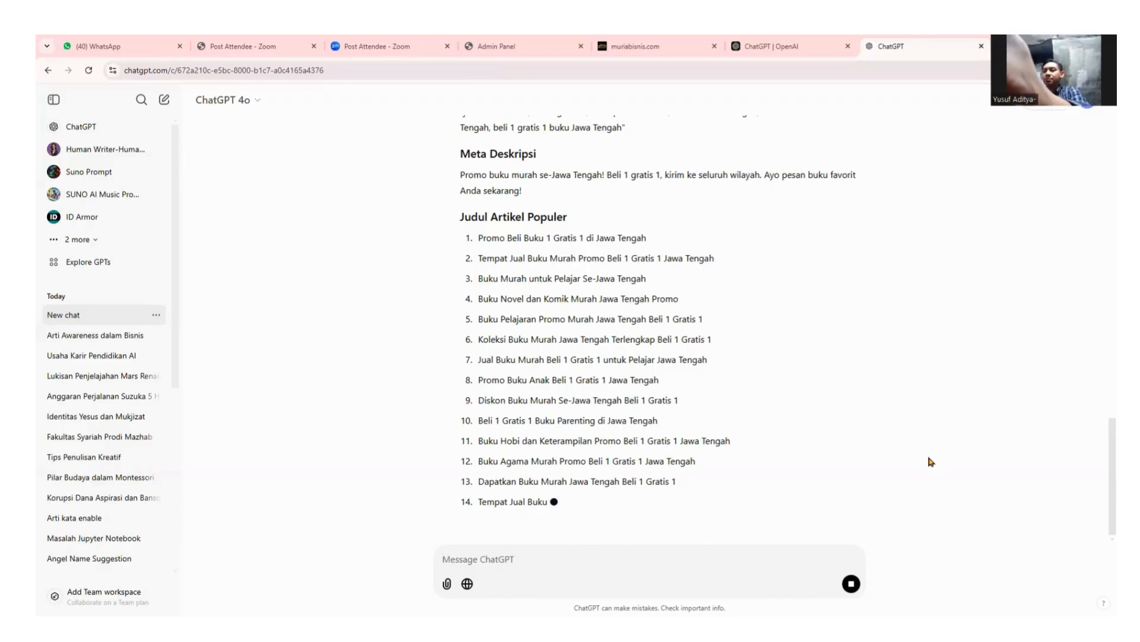
pyautogui.scroll(3, 926, 465)
pyautogui.scroll(-3, 922, 467)
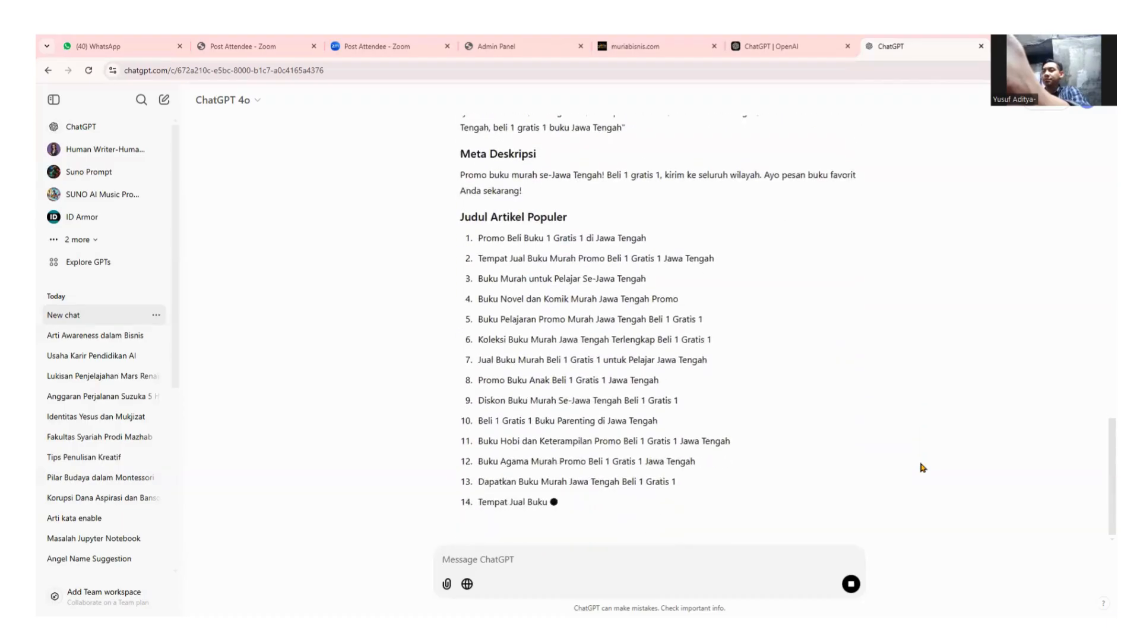
pyautogui.scroll(8, 923, 467)
pyautogui.scroll(3, 922, 468)
pyautogui.scroll(-10, 922, 467)
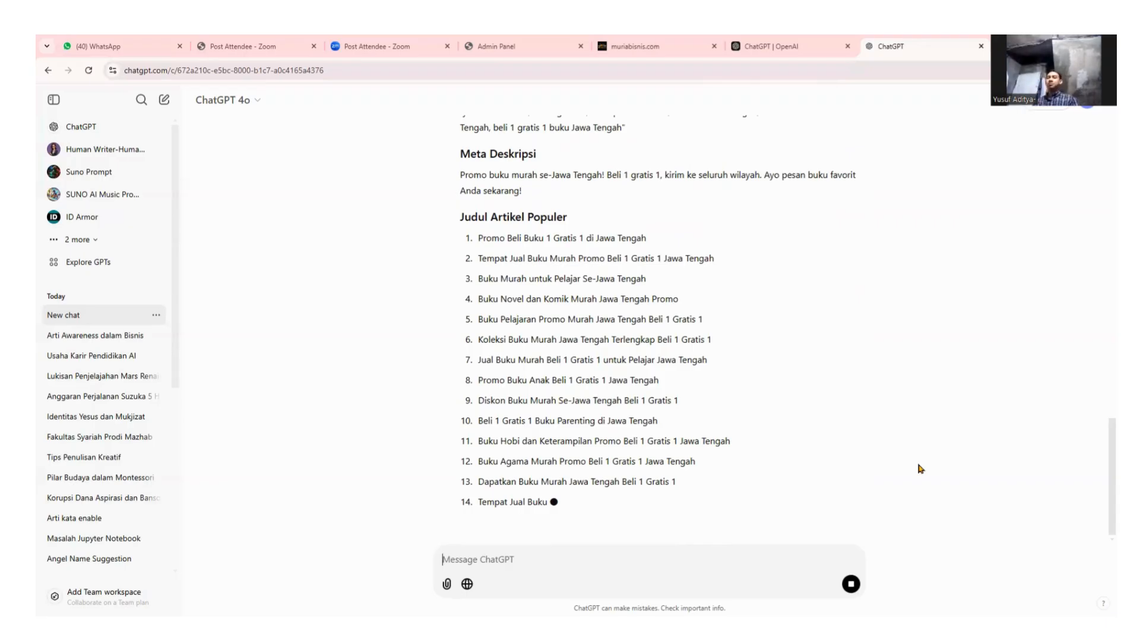
pyautogui.scroll(2, 911, 479)
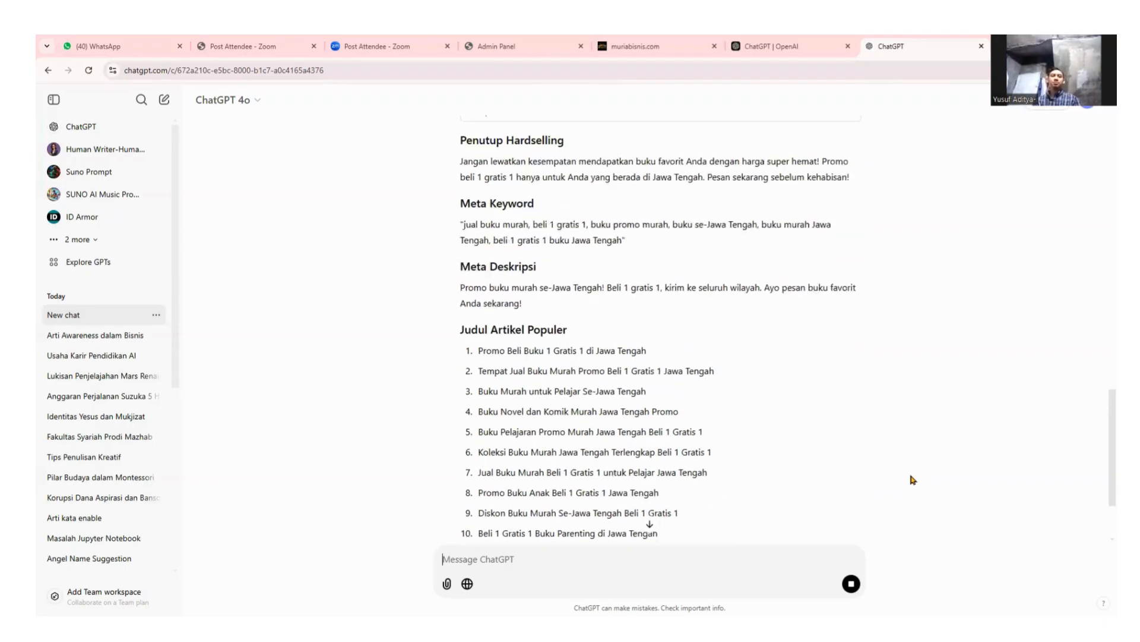
pyautogui.scroll(-2, 913, 478)
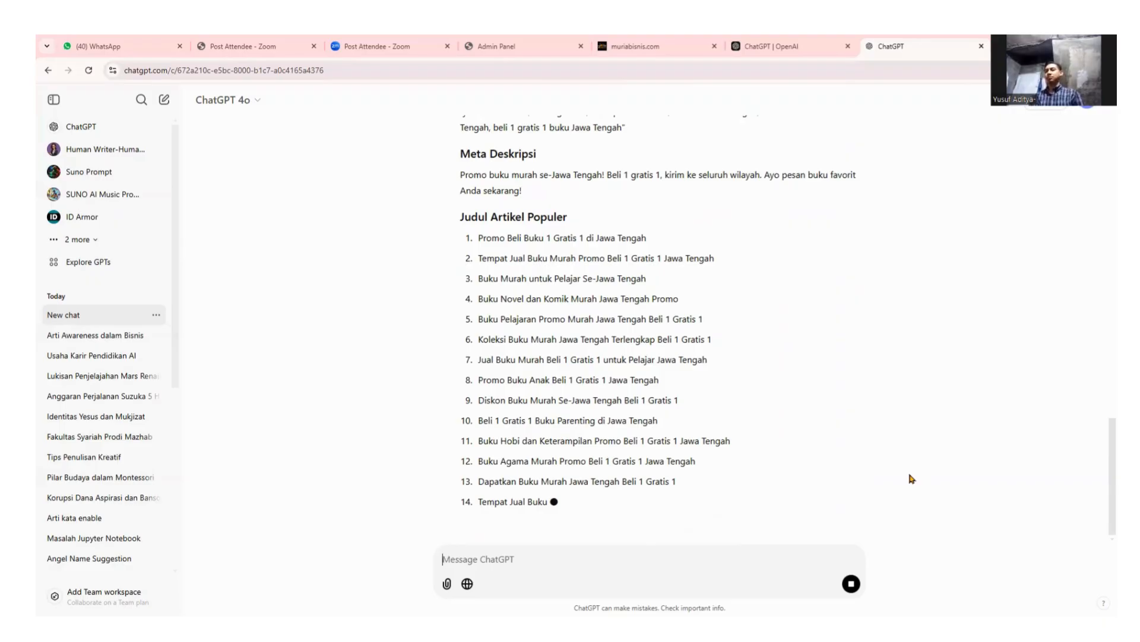
pyautogui.scroll(15, 912, 479)
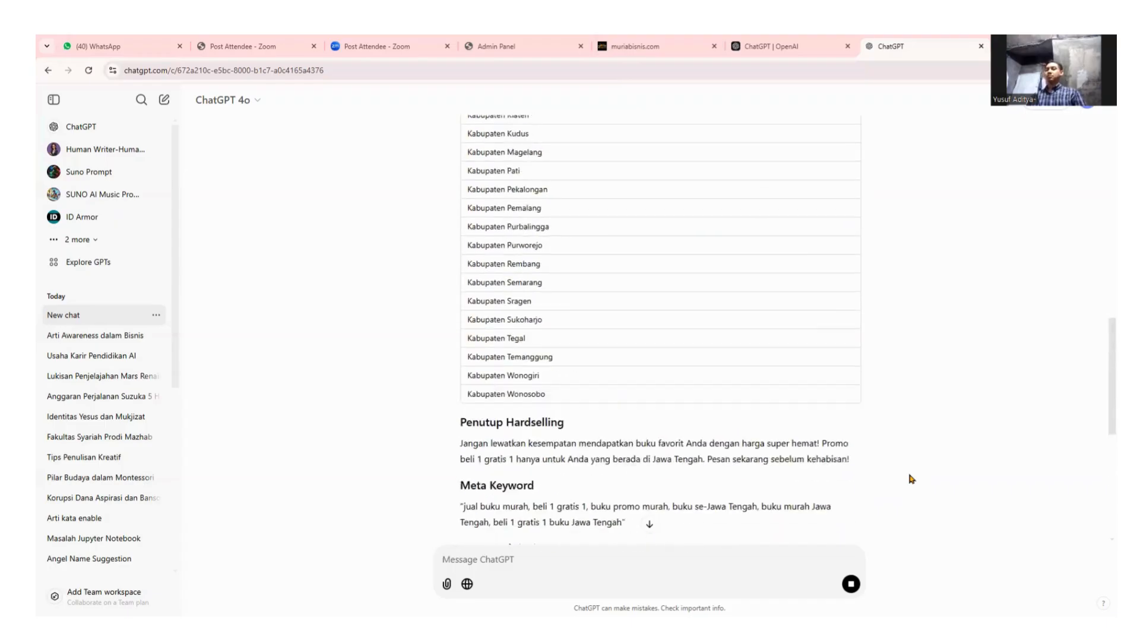
pyautogui.scroll(5, 912, 479)
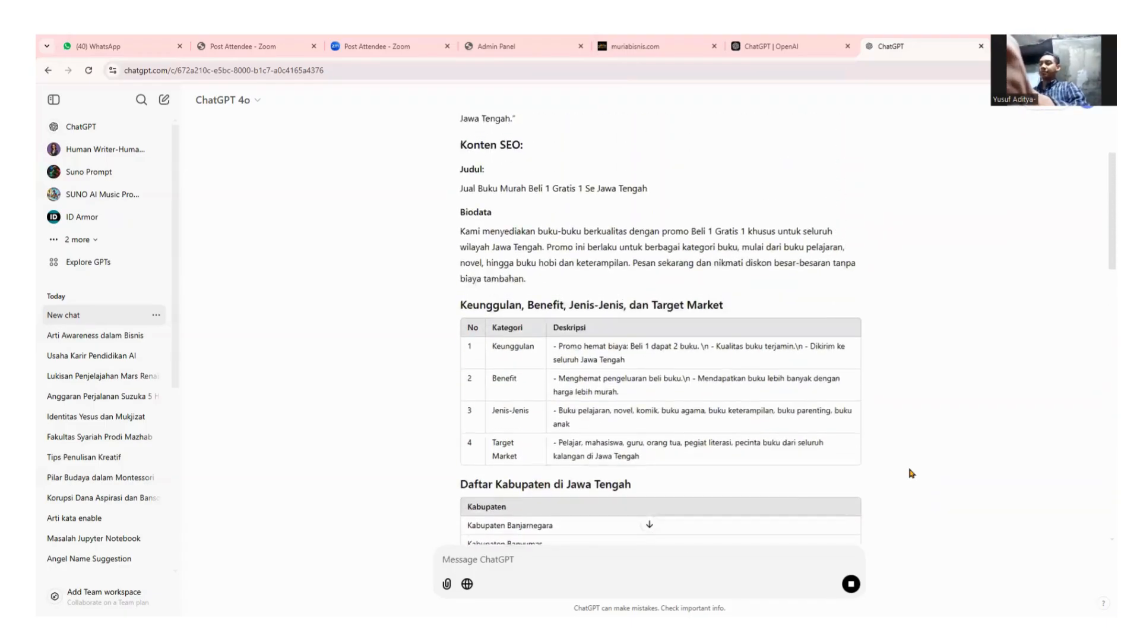
pyautogui.scroll(-3, 520, 383)
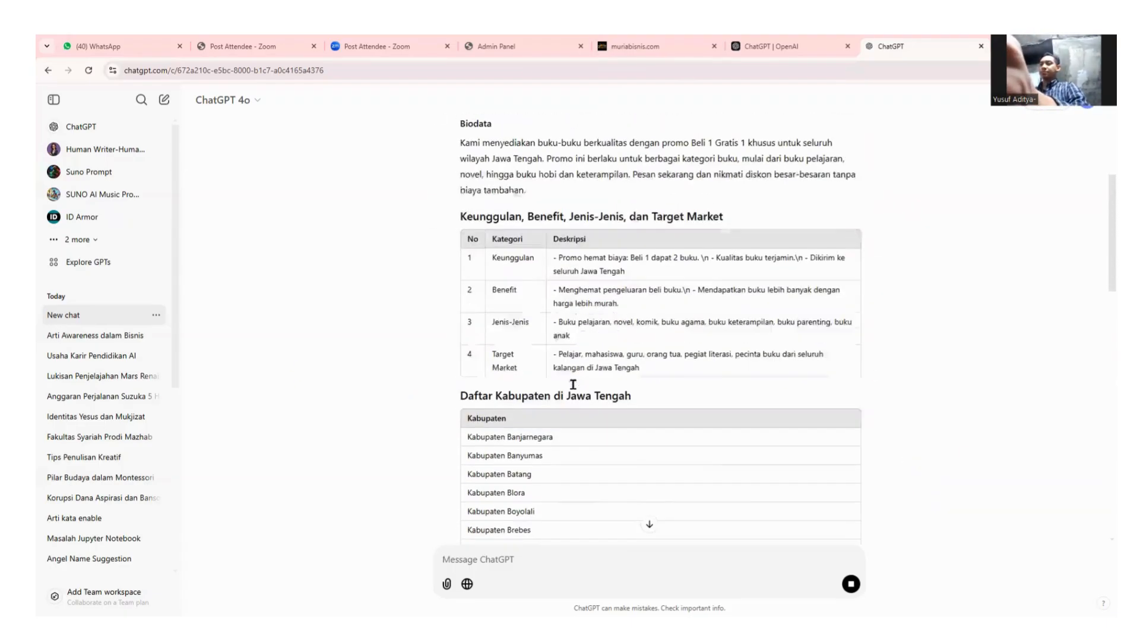
pyautogui.scroll(2, 746, 308)
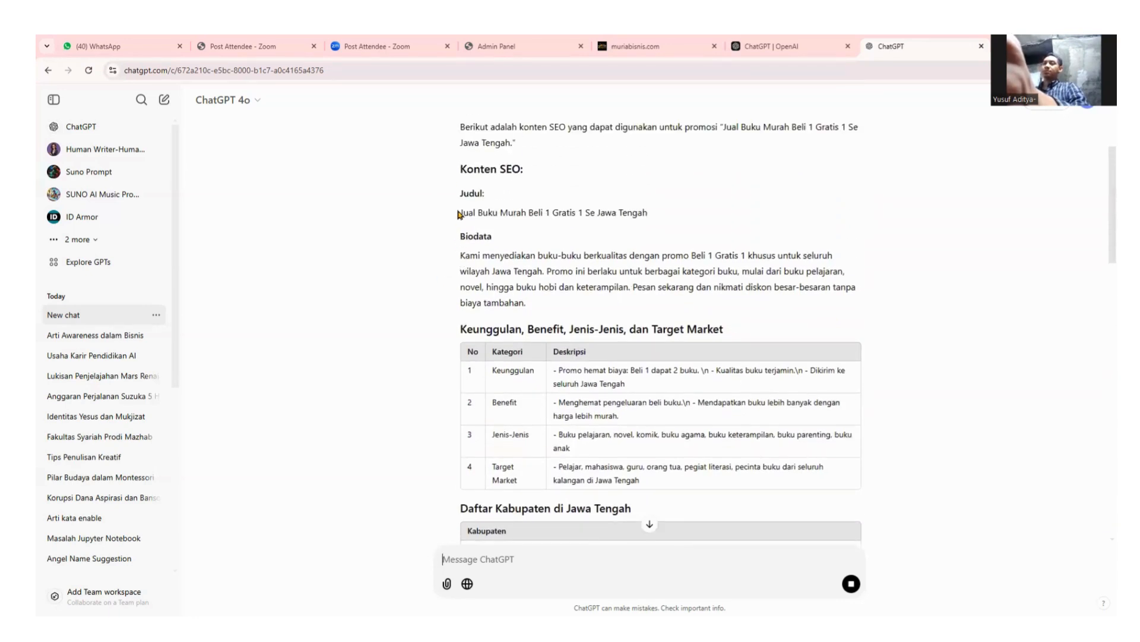
# Select ChatGPT's reply from the 'Judul' line down to the last 'Judul Artikel Populer' title.
pyautogui.moveTo(459, 214); pyautogui.dragTo(720, 479)
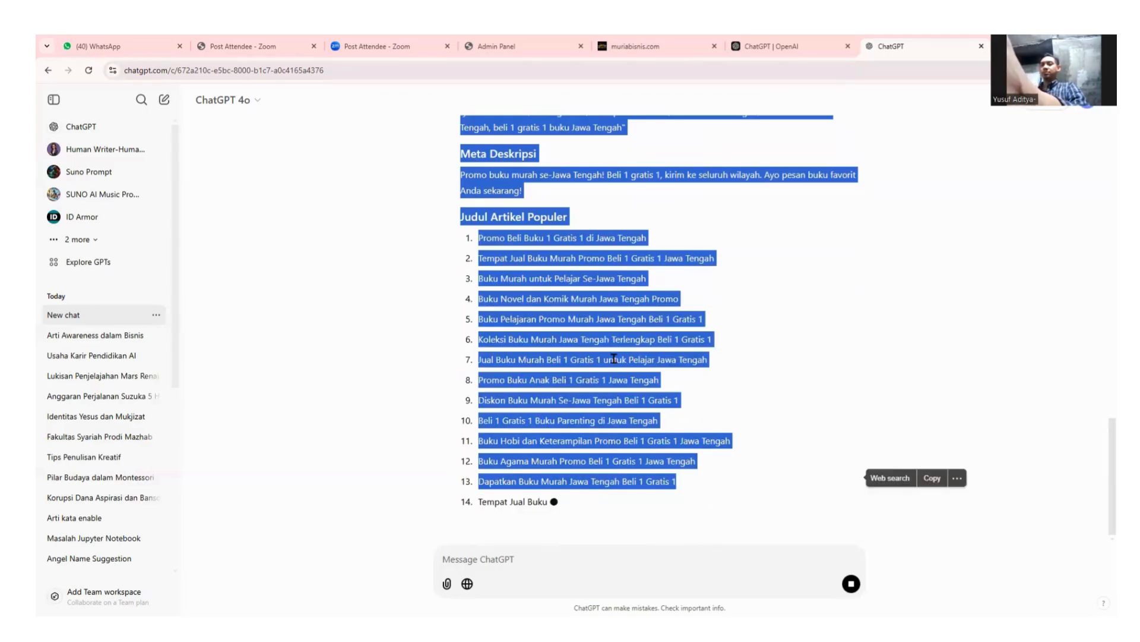
pyautogui.click(838, 408)
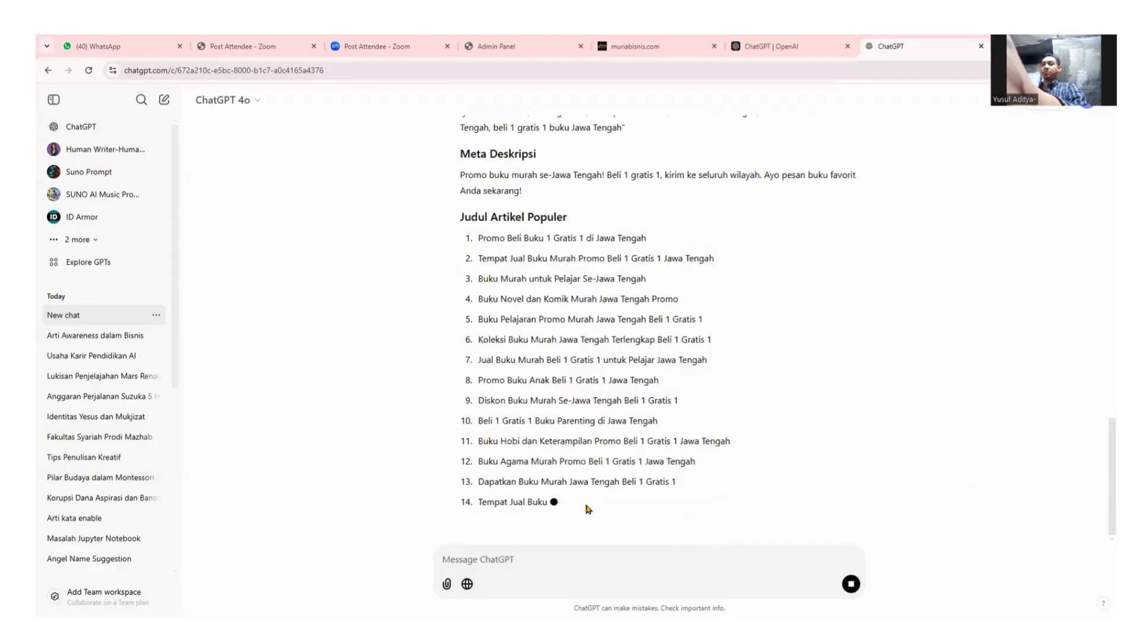
pyautogui.scroll(2, 610, 363)
pyautogui.scroll(20, 595, 389)
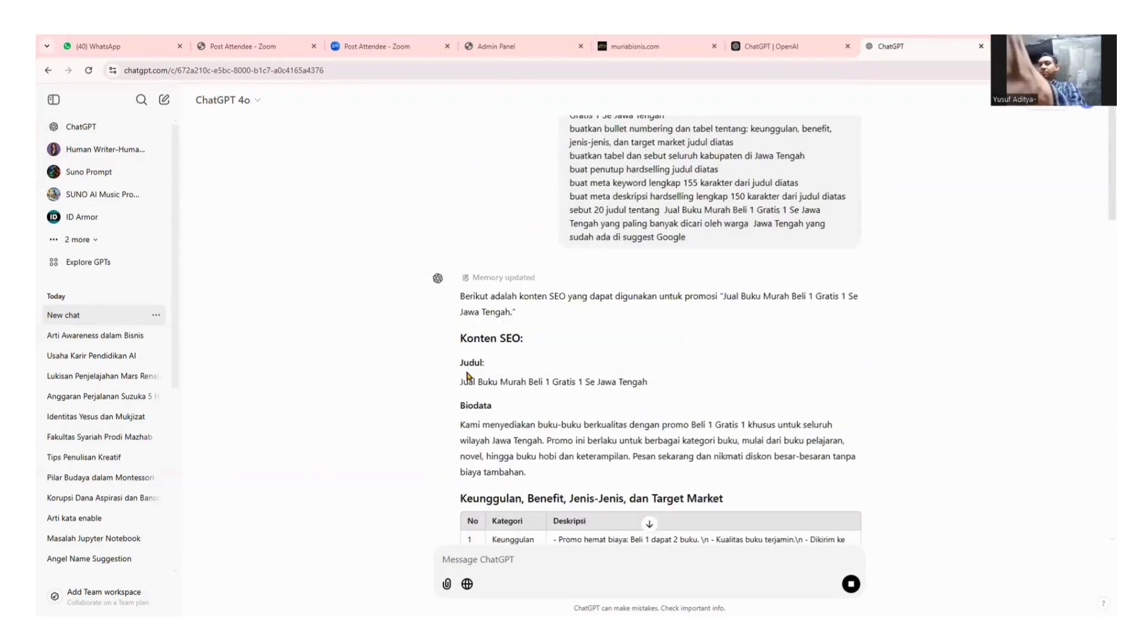
pyautogui.moveTo(467, 372); pyautogui.dragTo(718, 483)
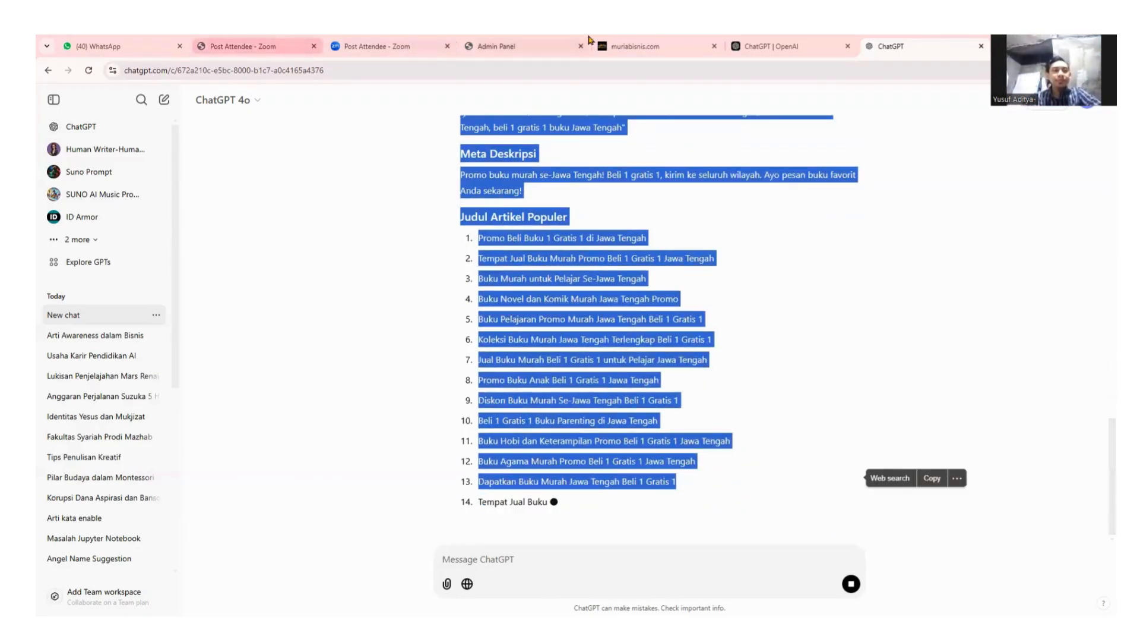
pyautogui.click(657, 44)
# Paste the ChatGPT SEO article into the empty Deskripsi editor of the product form.
pyautogui.click(505, 45)
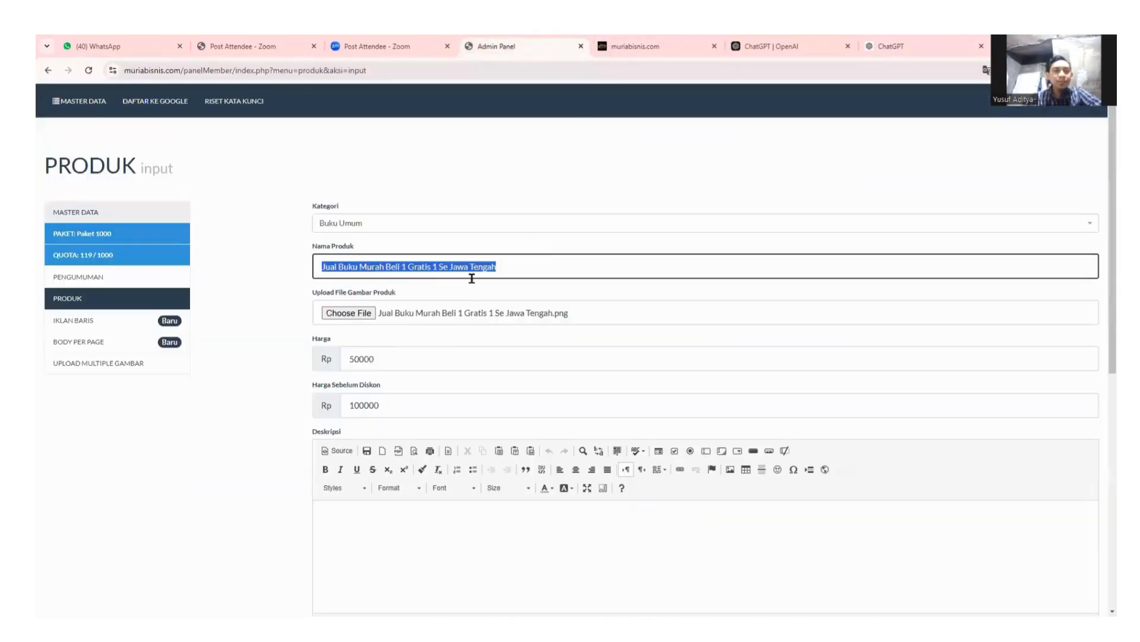
pyautogui.scroll(-3, 423, 323)
pyautogui.click(423, 323)
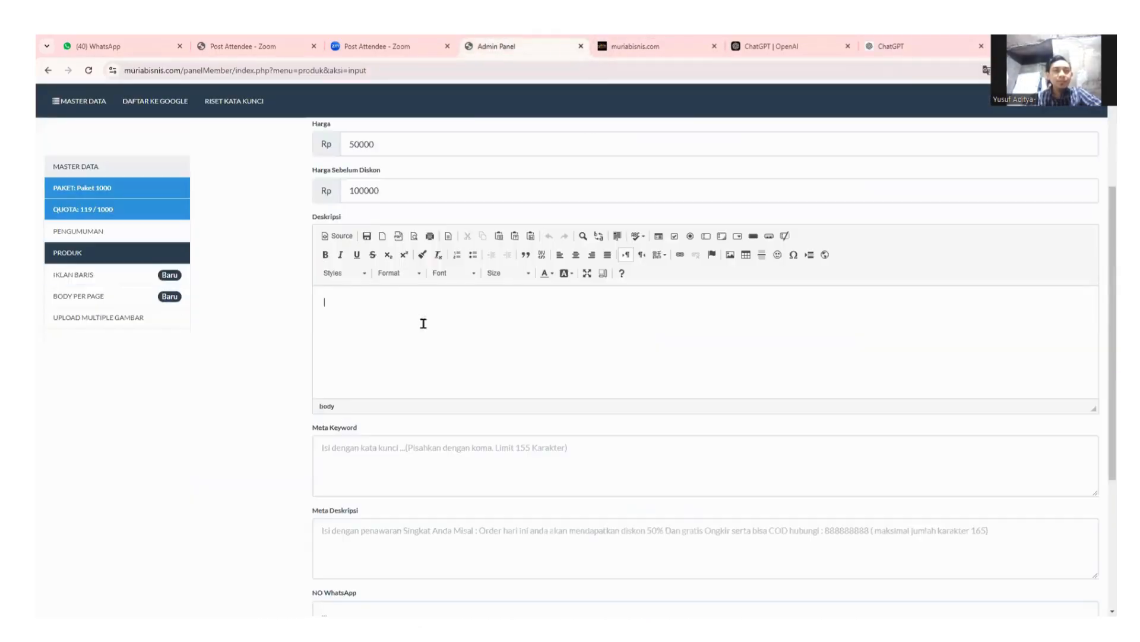
pyautogui.hotkey('ctrl', 'v')
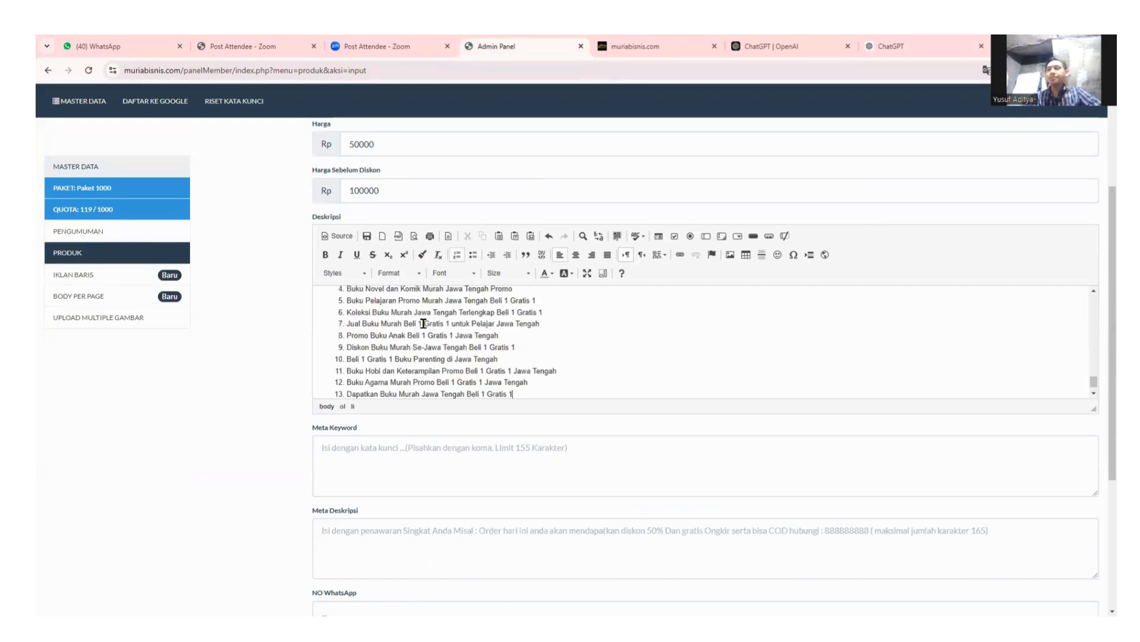
# Review the pasted Judul, Biodata, feature table, kabupaten list and article titles in Deskripsi.
pyautogui.scroll(-10, 664, 349)
pyautogui.scroll(3, 599, 355)
pyautogui.scroll(10, 598, 354)
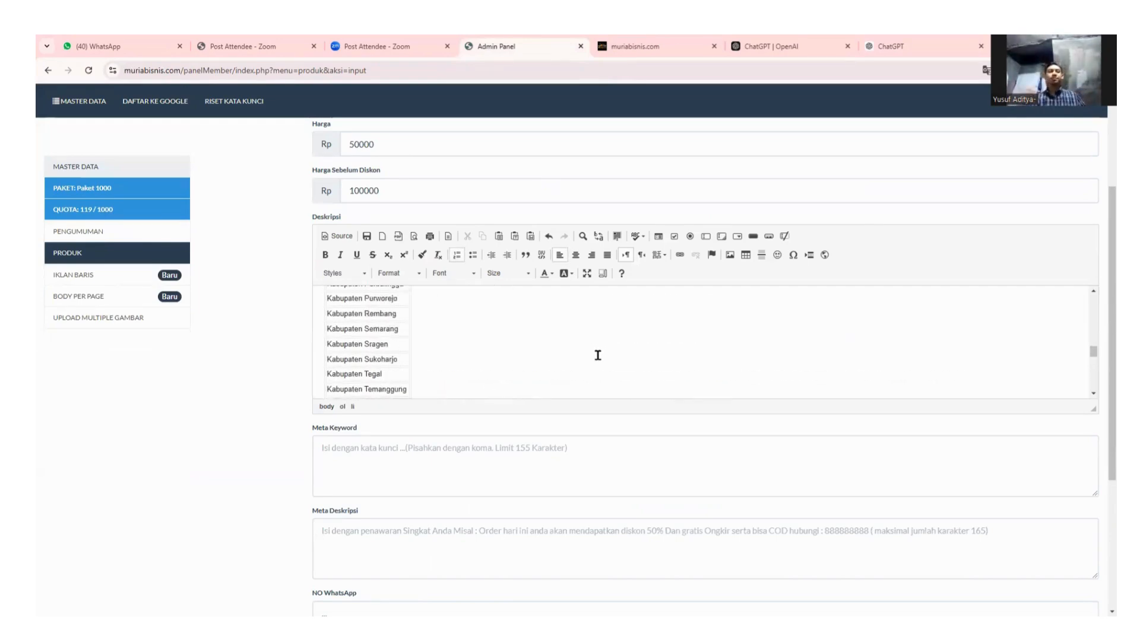
pyautogui.scroll(3, 598, 354)
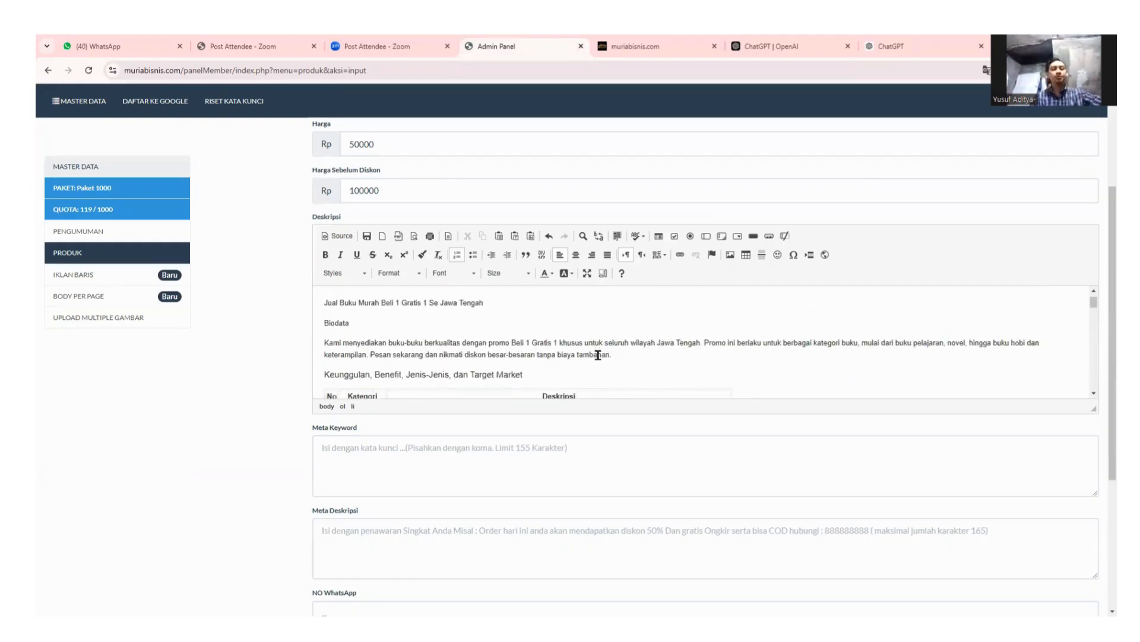
pyautogui.scroll(-3, 598, 355)
pyautogui.scroll(2, 599, 354)
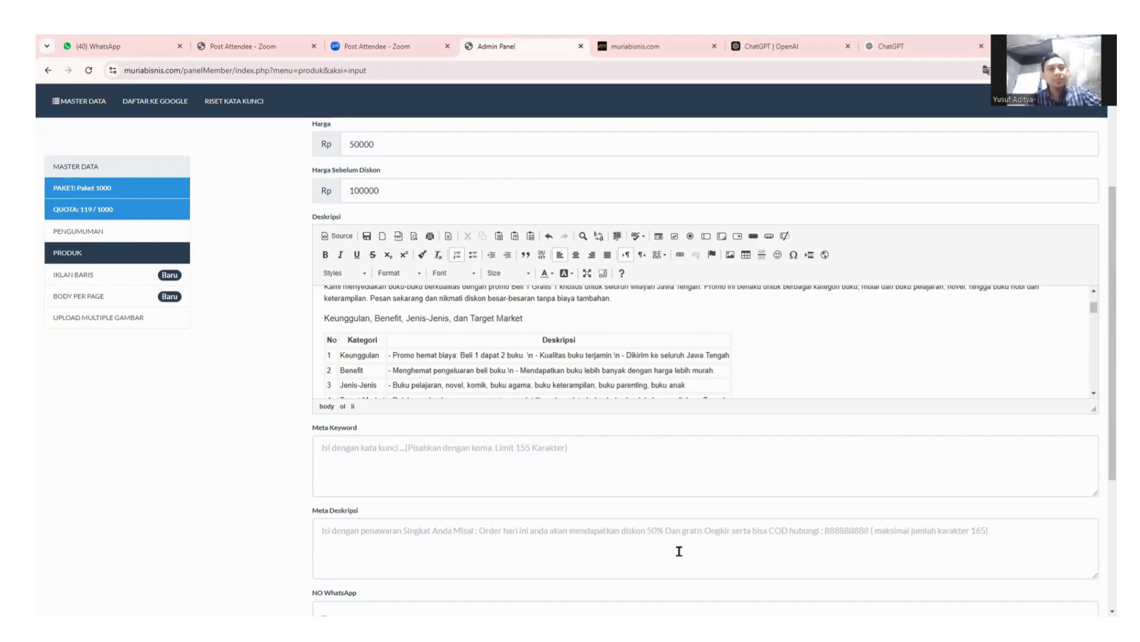
pyautogui.scroll(1, 605, 351)
pyautogui.scroll(-2, 609, 353)
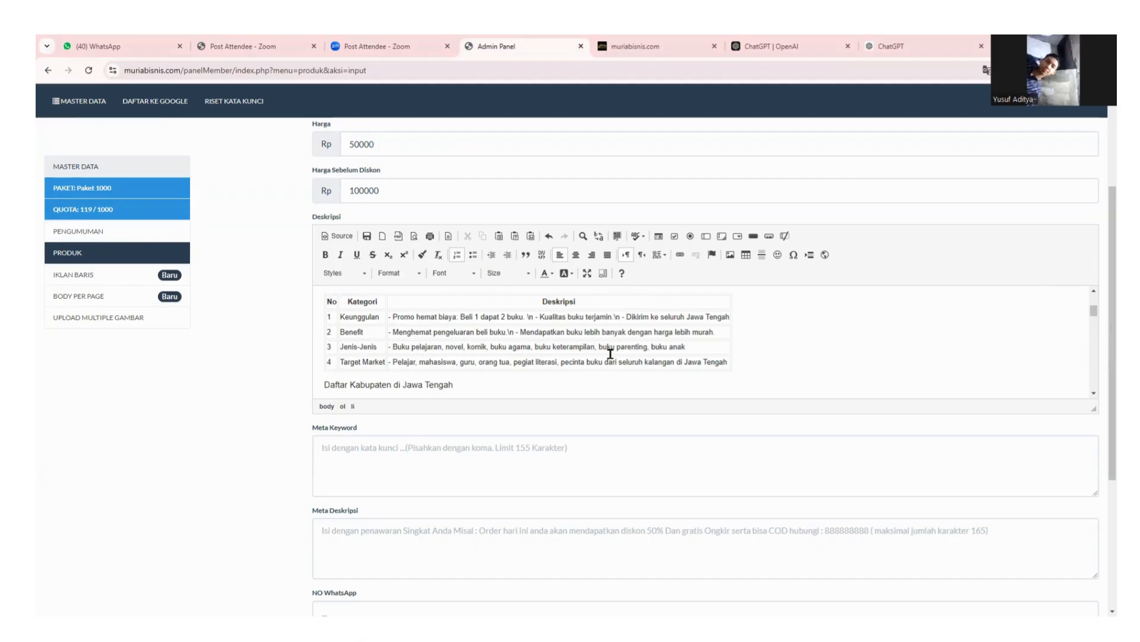
pyautogui.scroll(10, 539, 326)
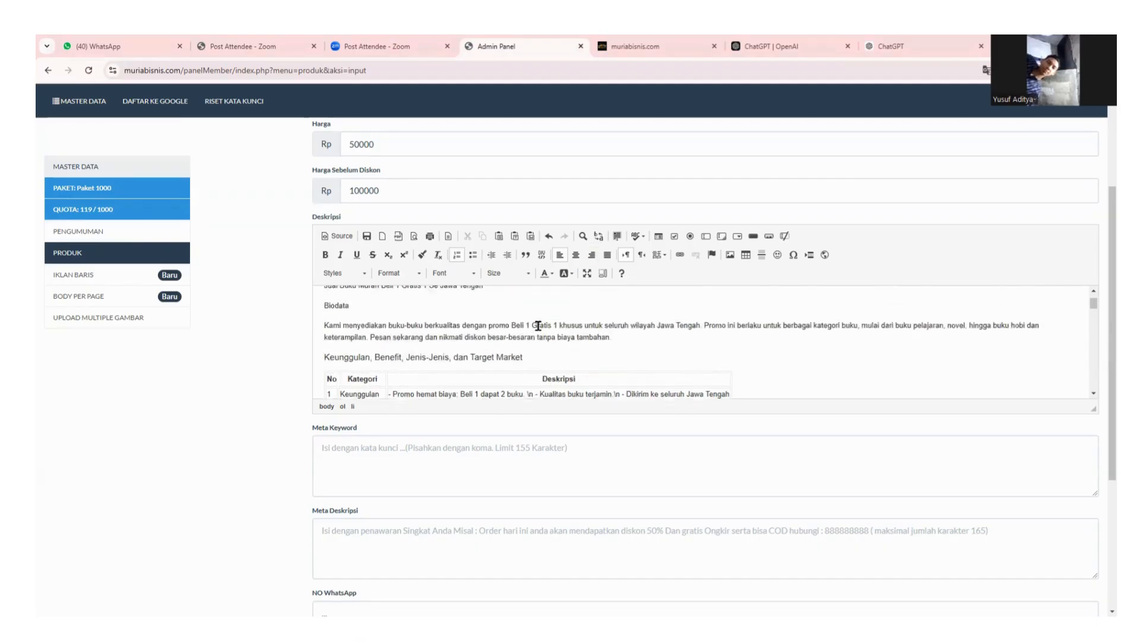
pyautogui.scroll(-3, 539, 441)
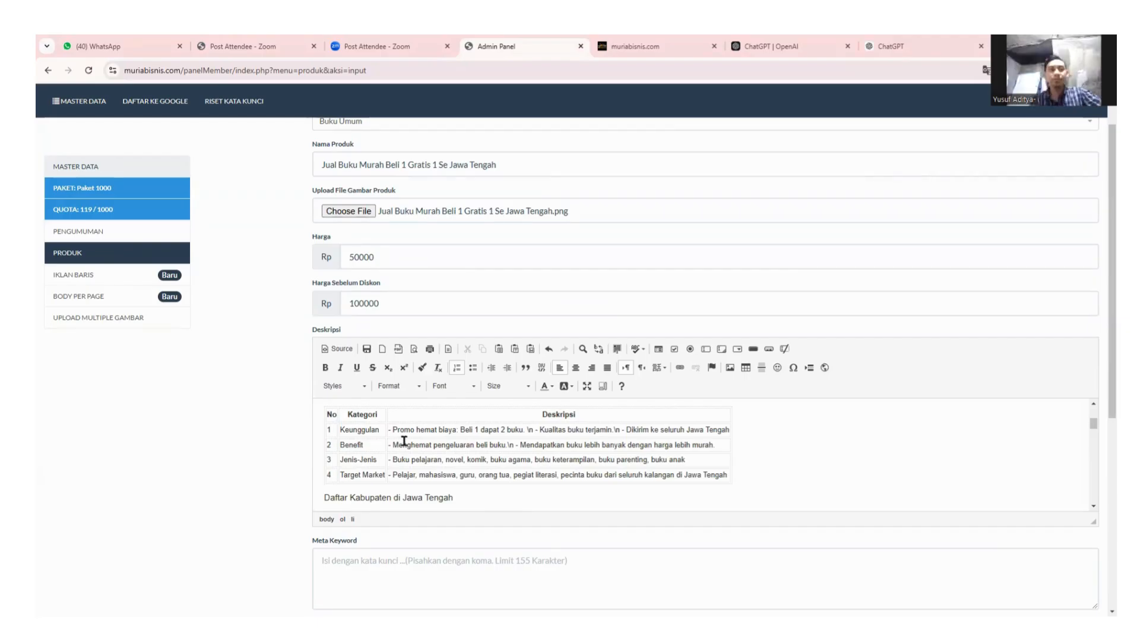
pyautogui.scroll(-5, 410, 445)
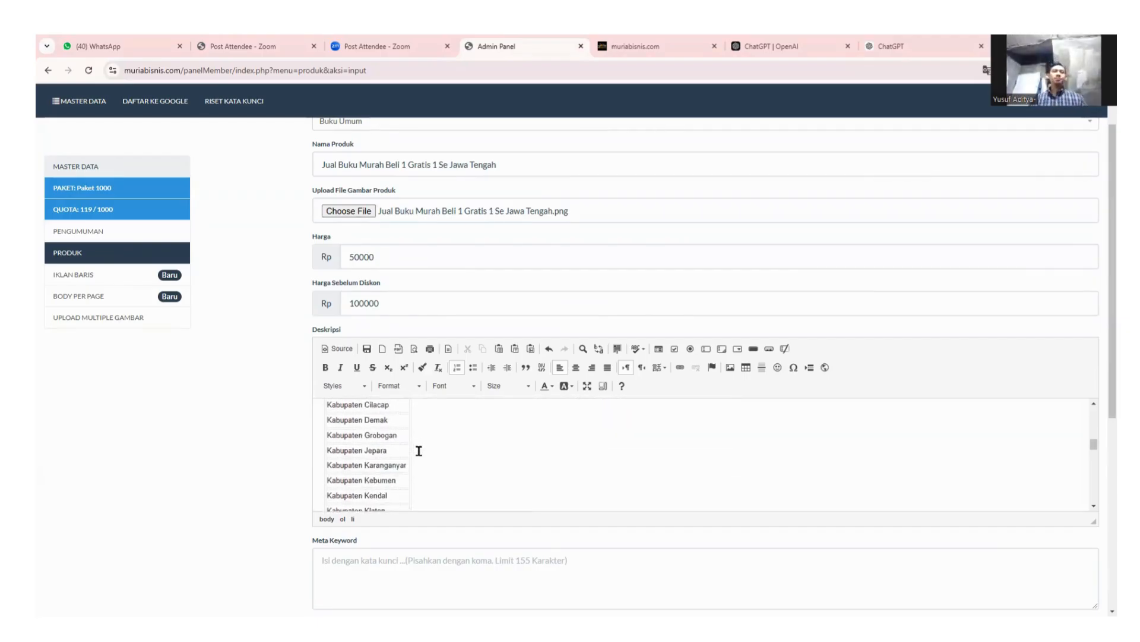
pyautogui.scroll(-3, 419, 450)
pyautogui.scroll(10, 418, 451)
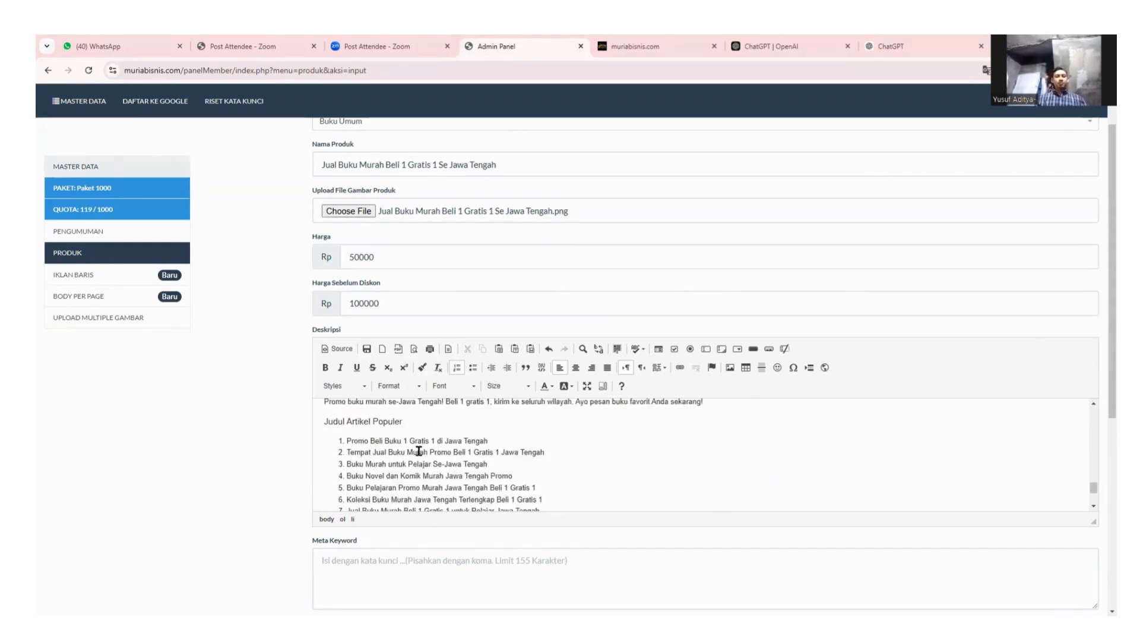
pyautogui.scroll(10, 473, 461)
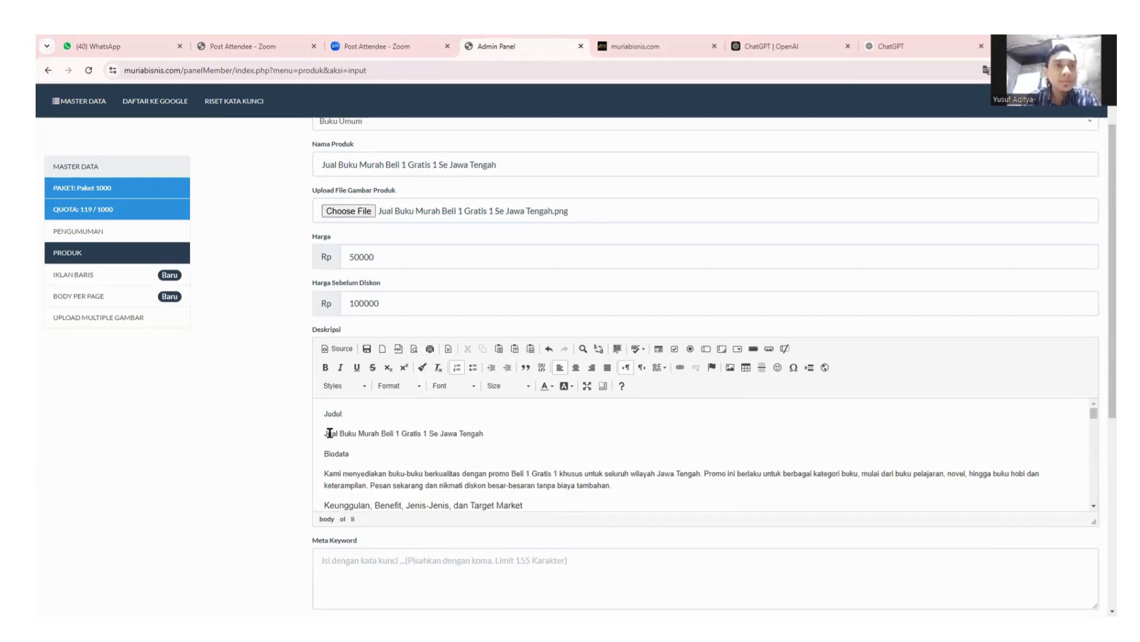
# Remove the 'Judul' label and make 'Jual Buku Murah Beli 1 Gratis 1 Se Jawa Tengah' Heading 1.
pyautogui.click(348, 414)
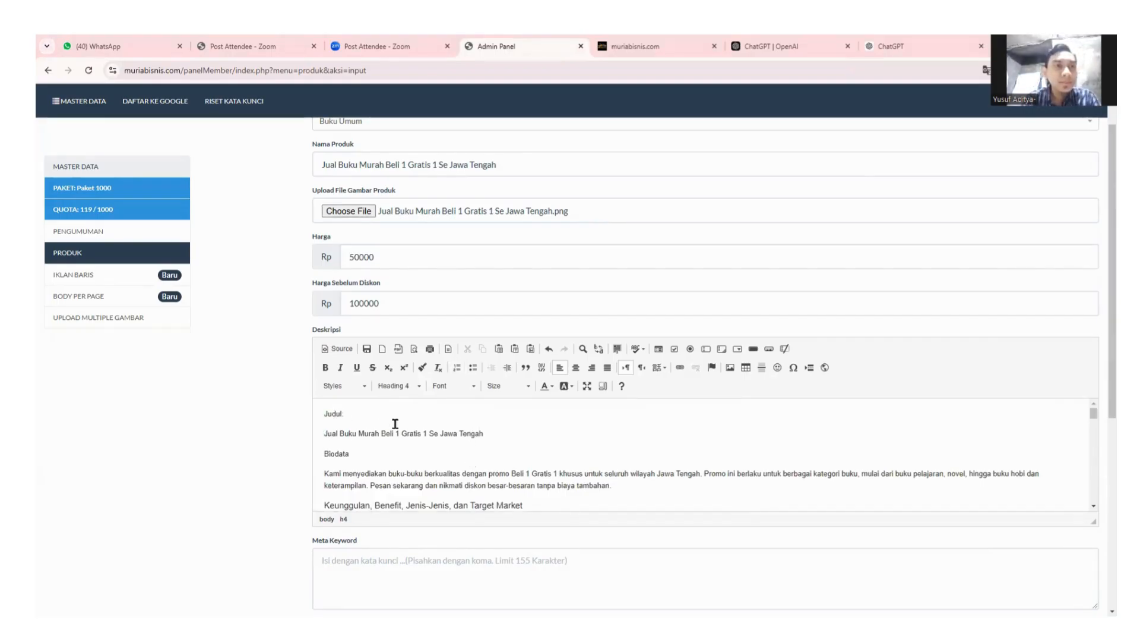
pyautogui.press('Delete')
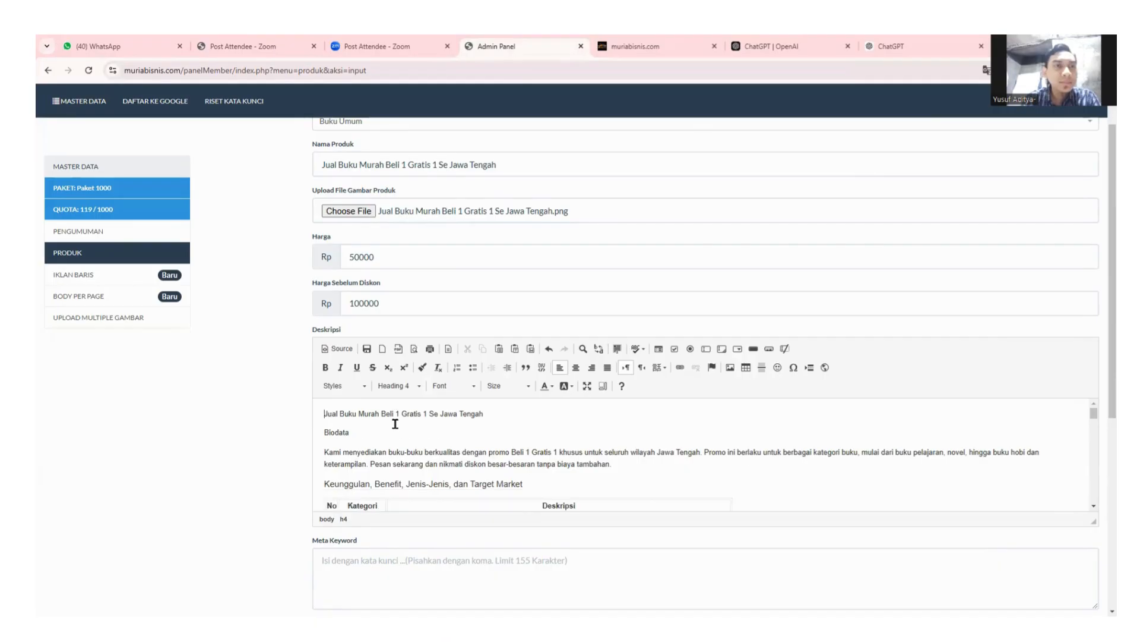
pyautogui.moveTo(324, 414); pyautogui.dragTo(493, 412)
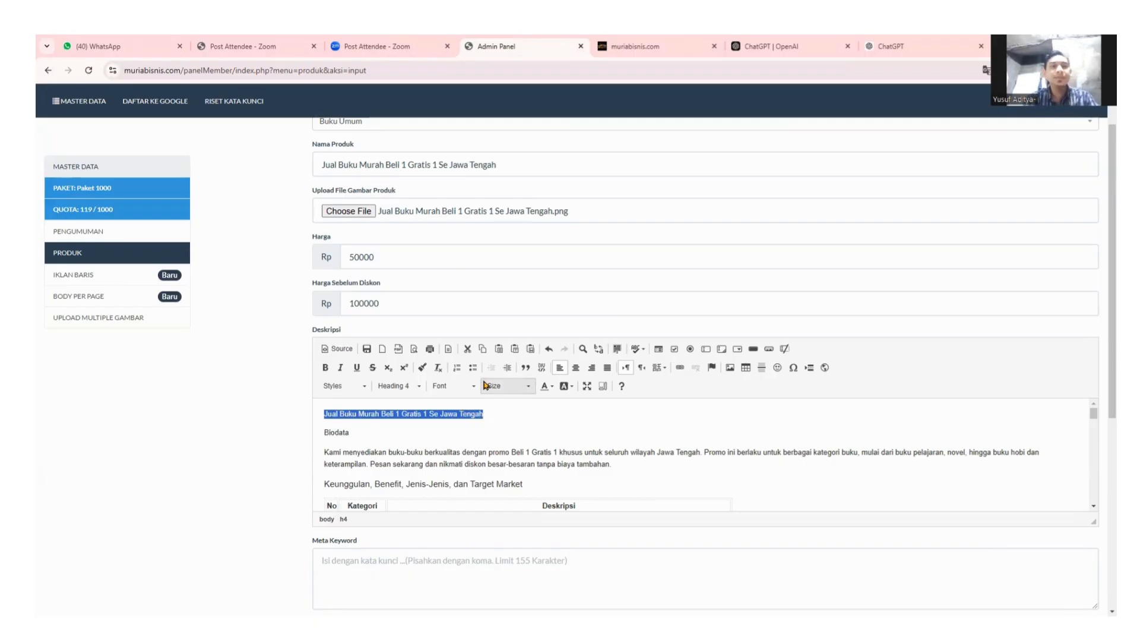
pyautogui.click(404, 387)
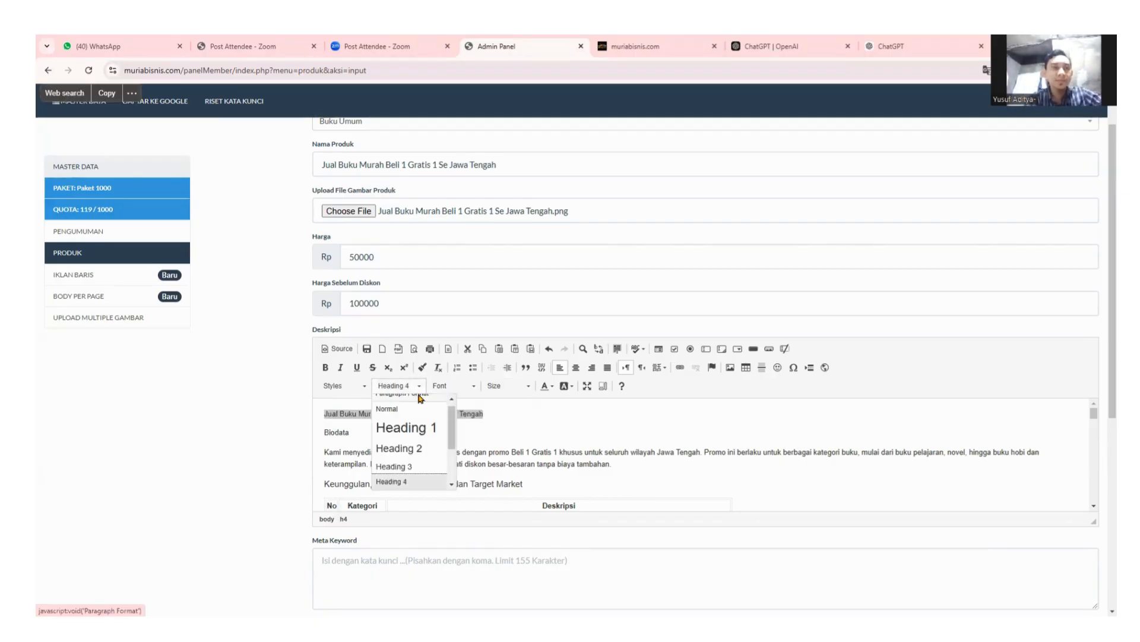
pyautogui.click(420, 429)
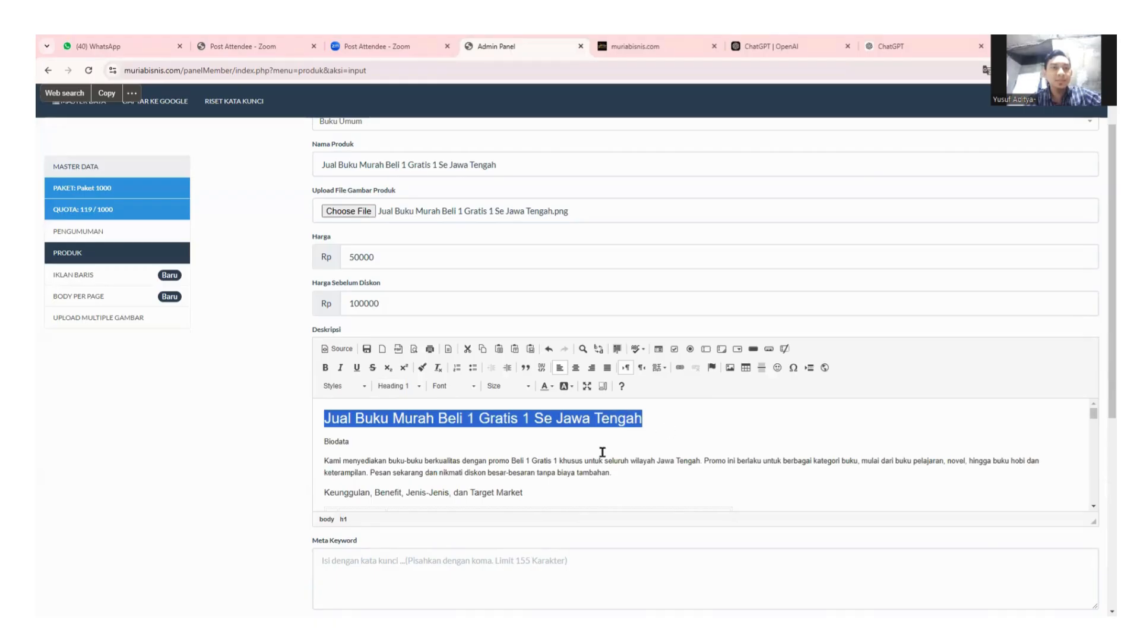
pyautogui.click(399, 386)
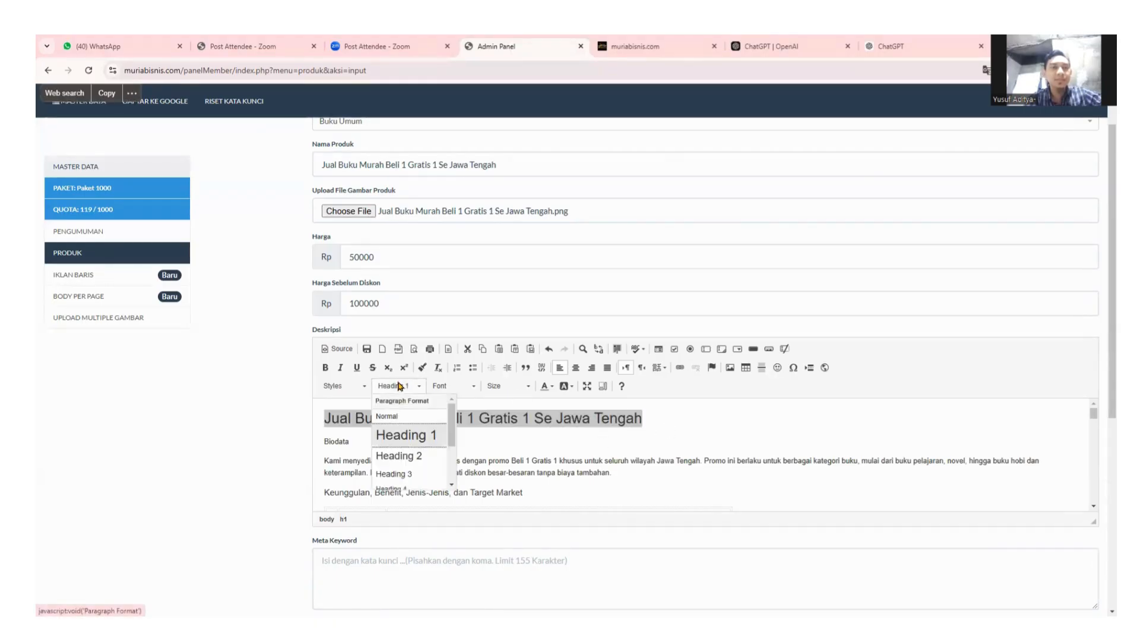
pyautogui.click(399, 386)
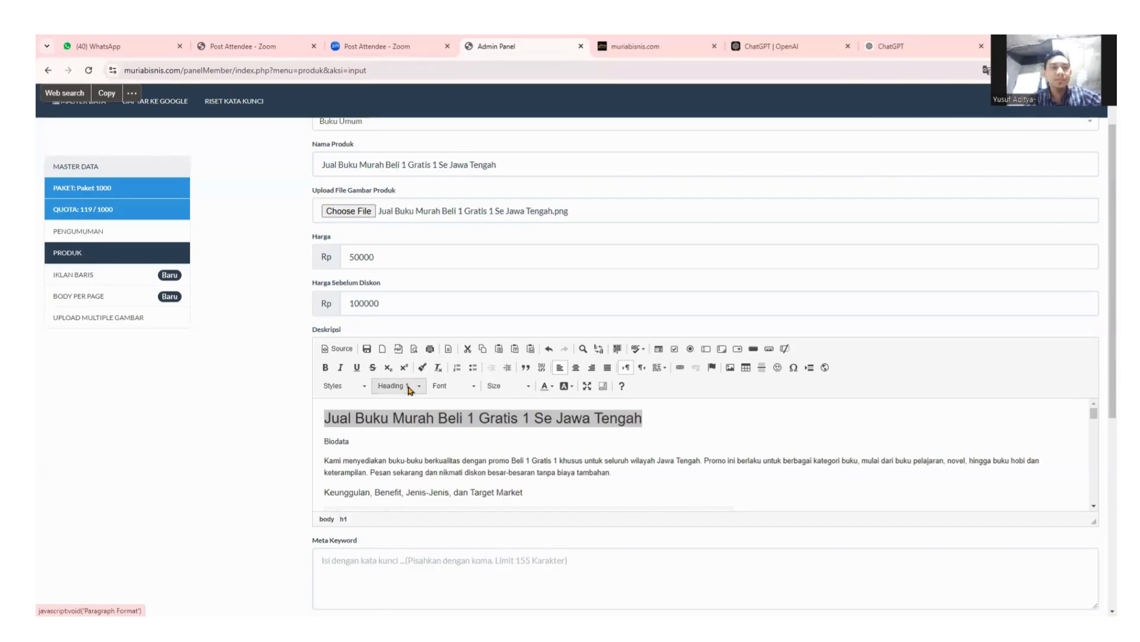
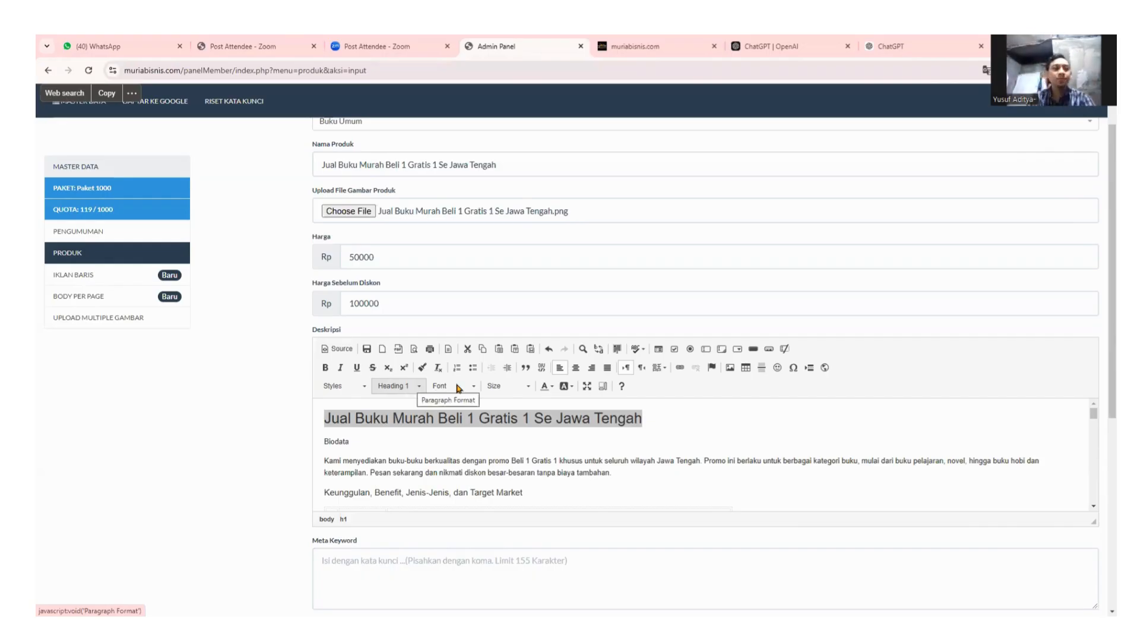
# Select the product title line, try Heading 2, then restore it to Heading 1.
pyautogui.click(526, 387)
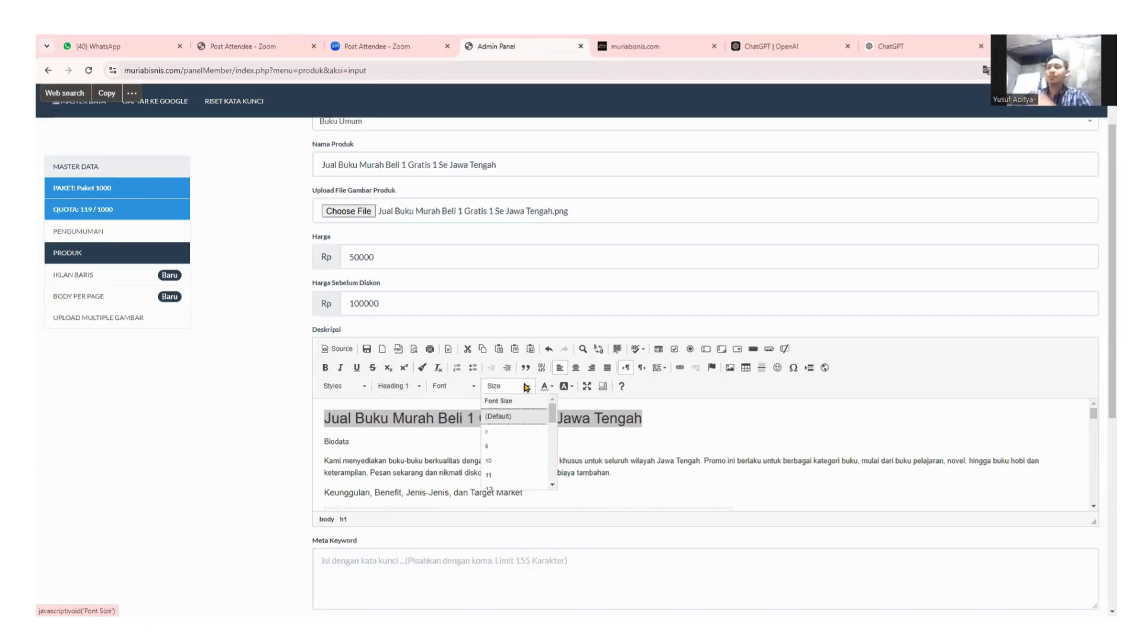
pyautogui.click(482, 396)
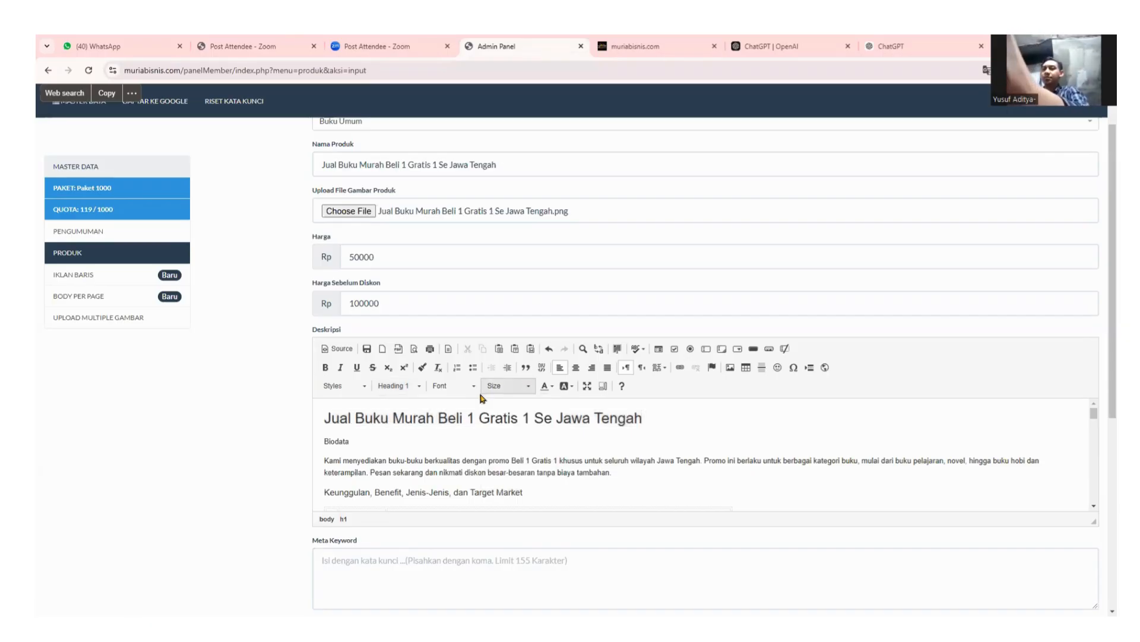
pyautogui.moveTo(324, 419); pyautogui.dragTo(643, 420)
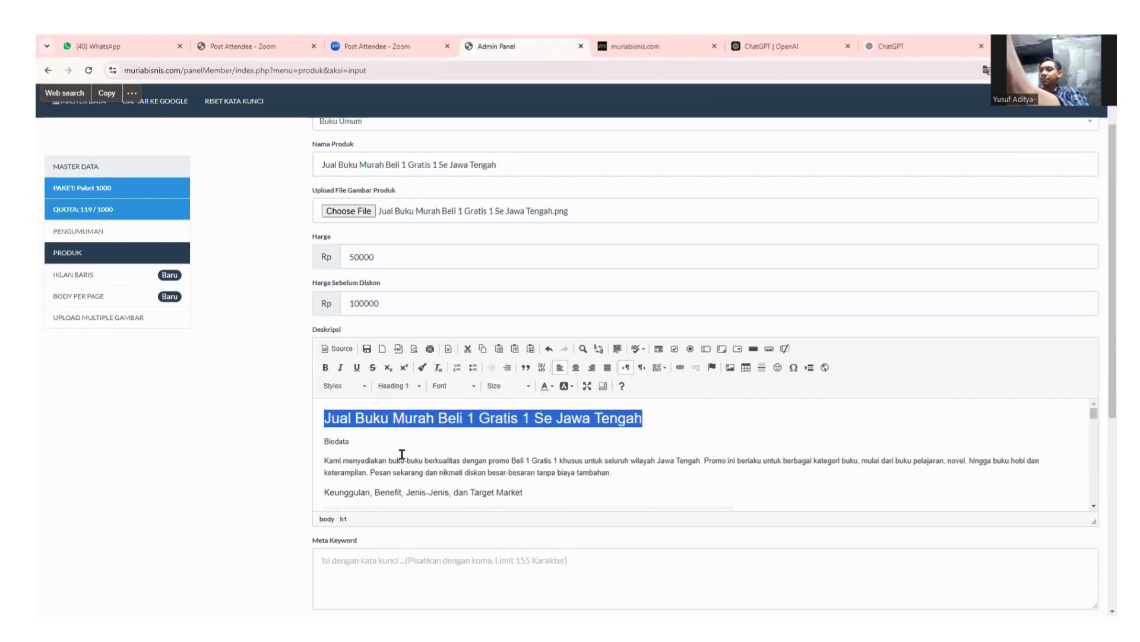
pyautogui.click(410, 386)
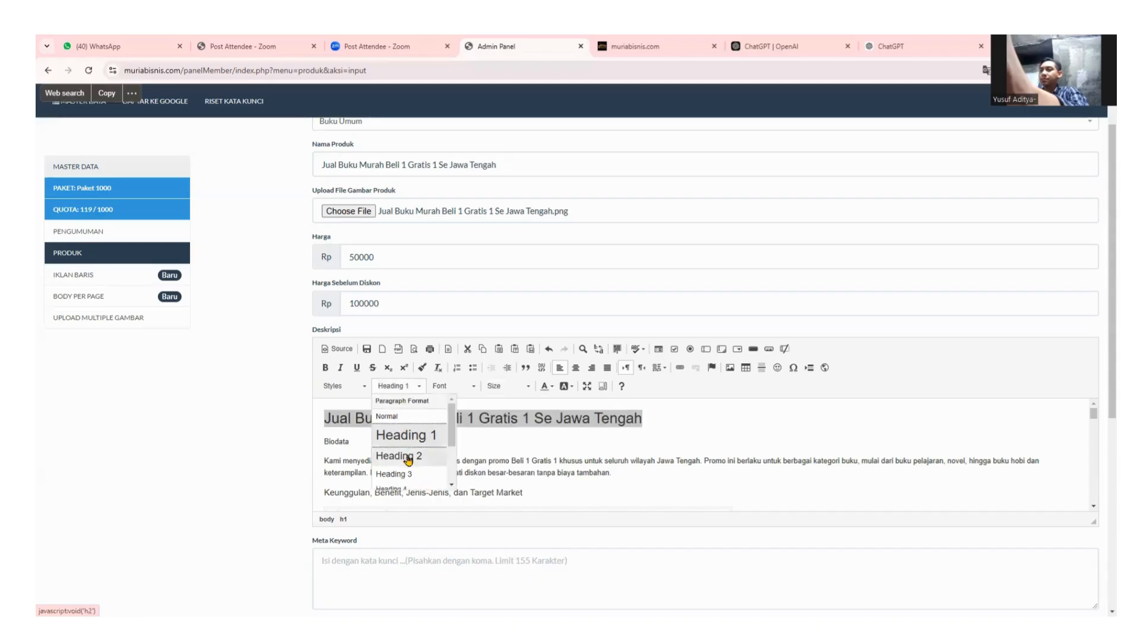
pyautogui.click(409, 457)
pyautogui.click(408, 386)
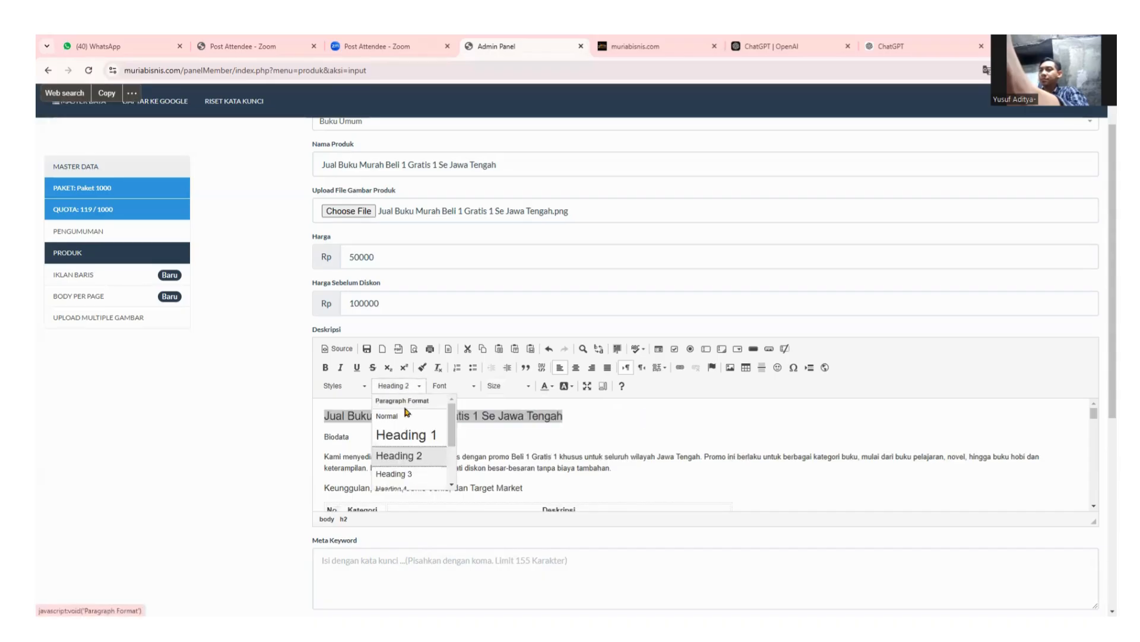
pyautogui.click(401, 435)
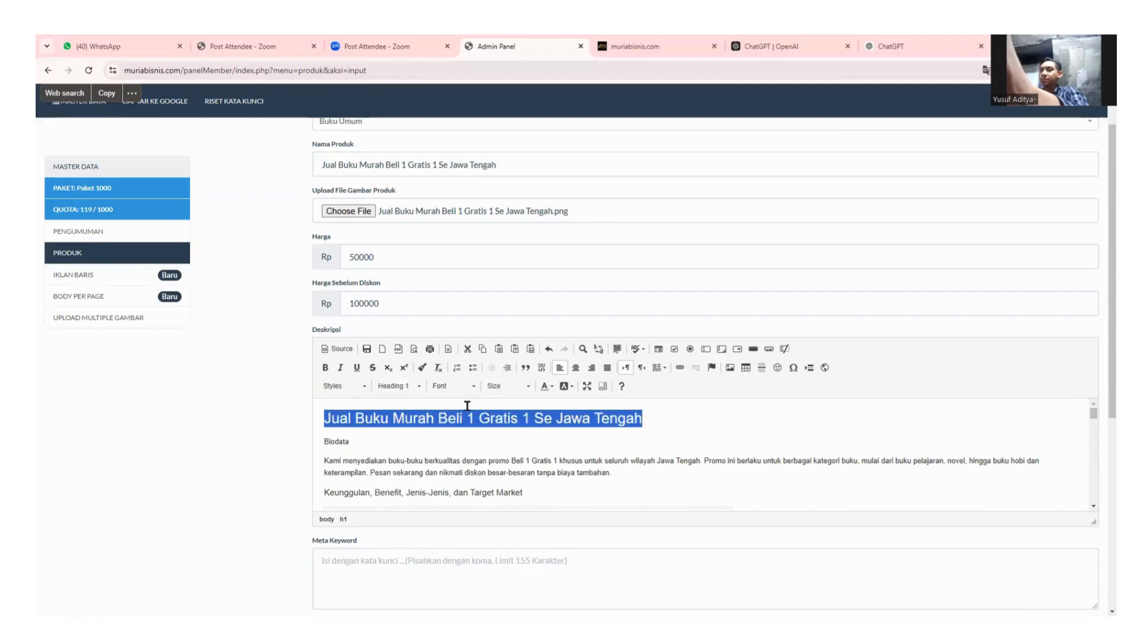
pyautogui.click(454, 387)
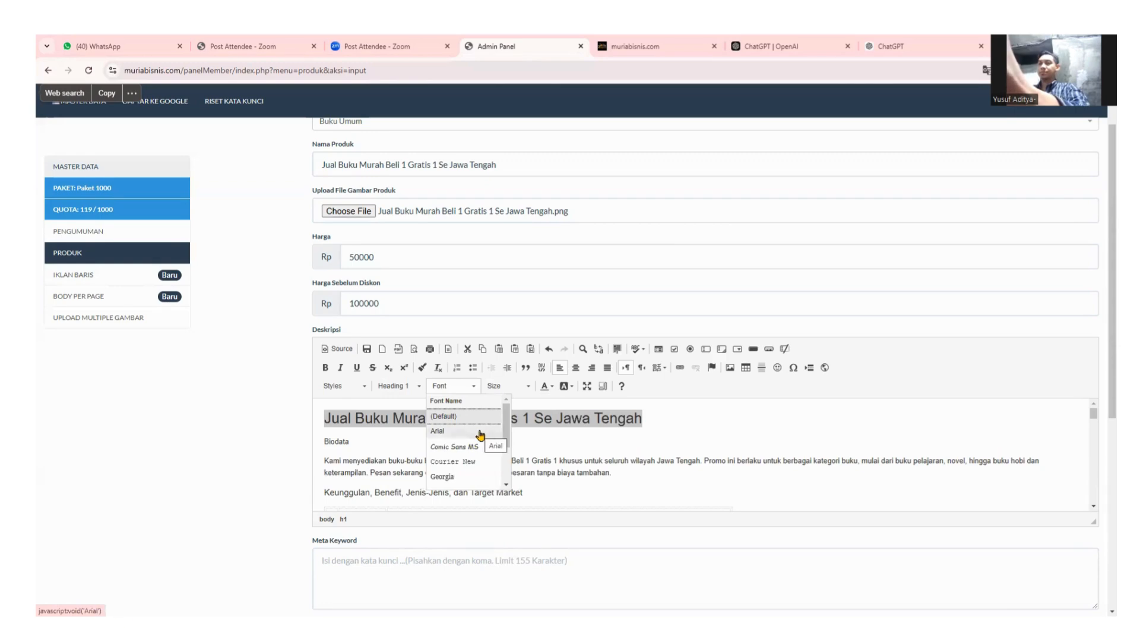
# Set the title heading's font to Arial.
pyautogui.click(460, 433)
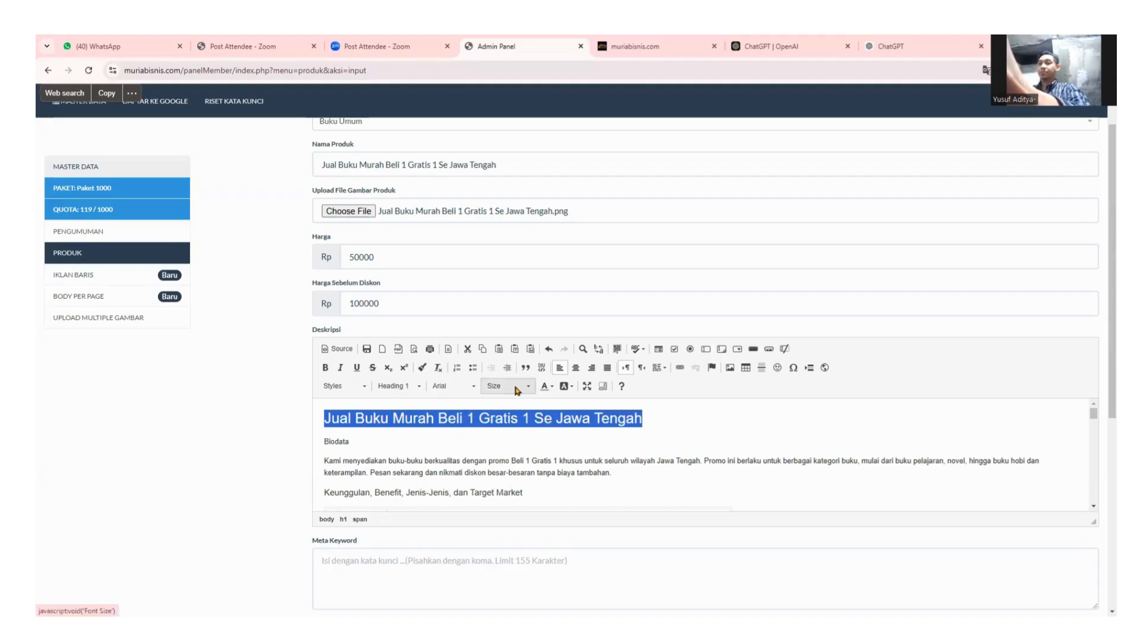
pyautogui.click(461, 392)
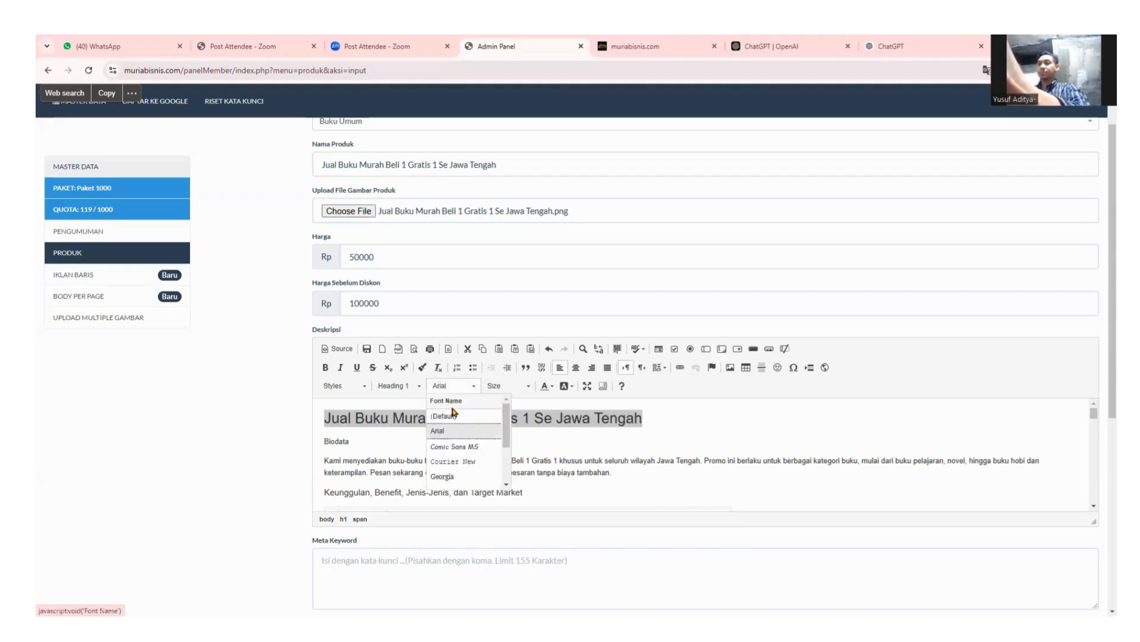
pyautogui.scroll(-3, 461, 443)
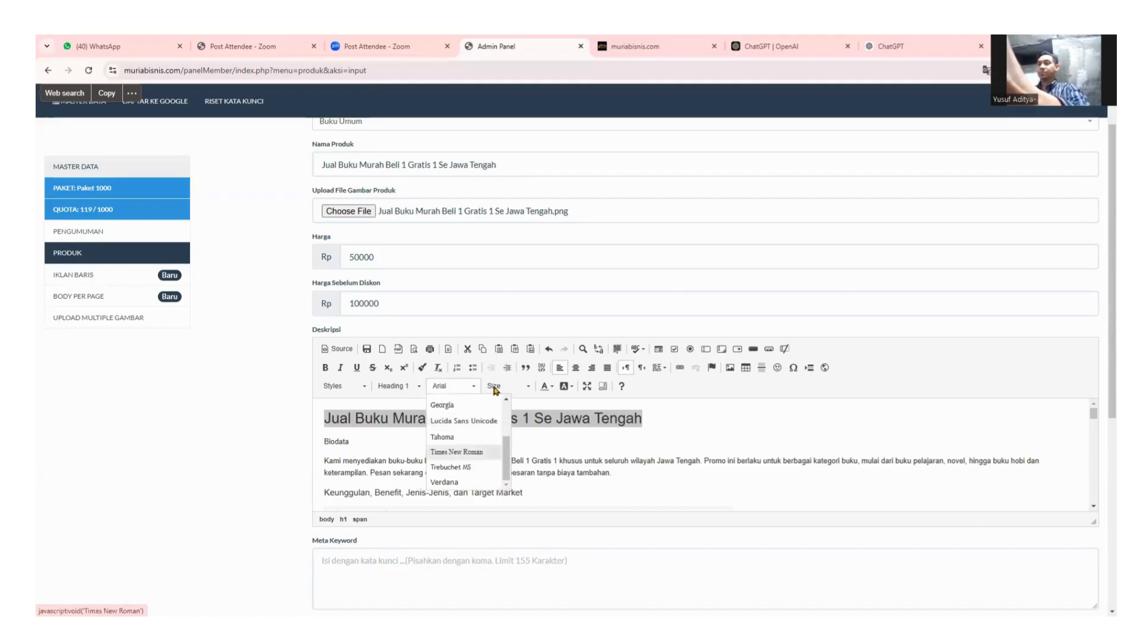
pyautogui.click(467, 389)
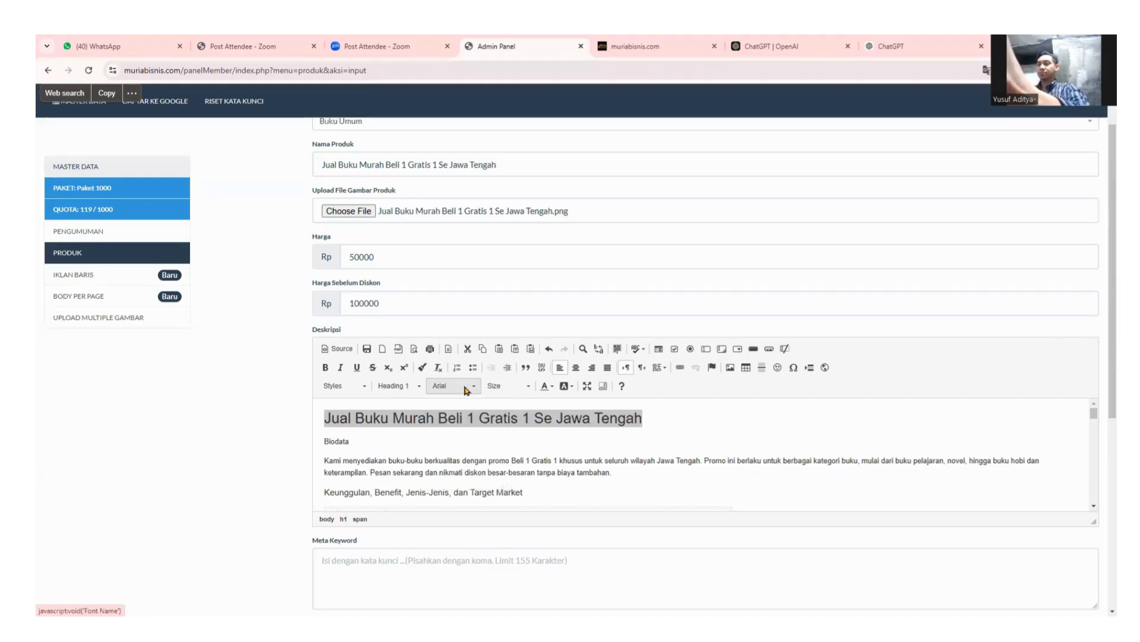
# Set the title heading's font size to 24, after briefly trying 22.
pyautogui.click(505, 386)
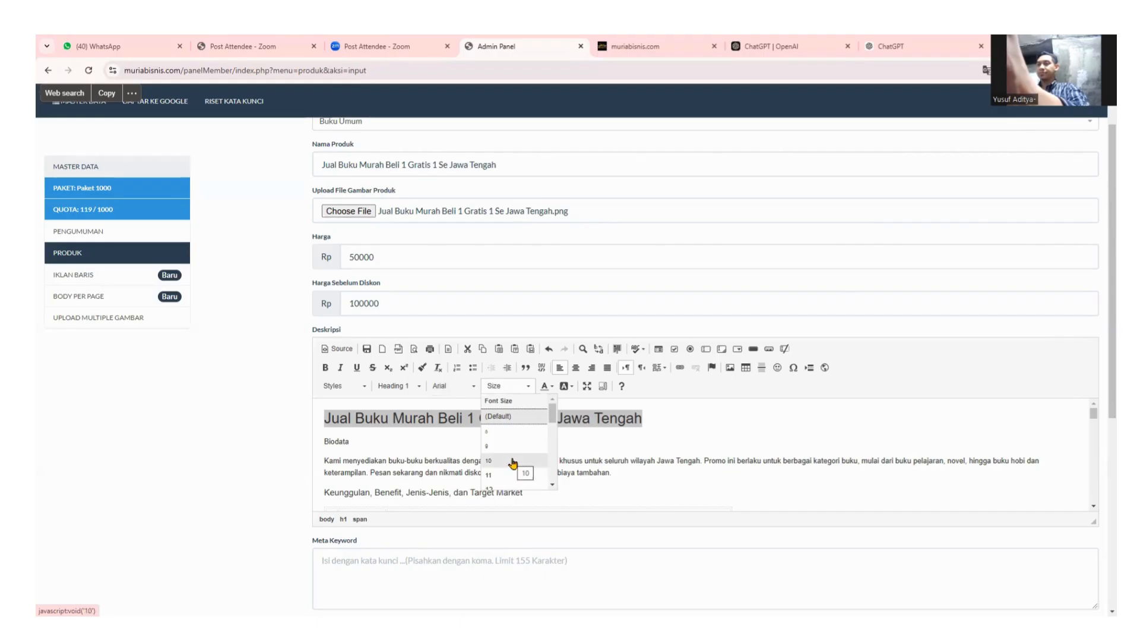
pyautogui.scroll(-1, 512, 458)
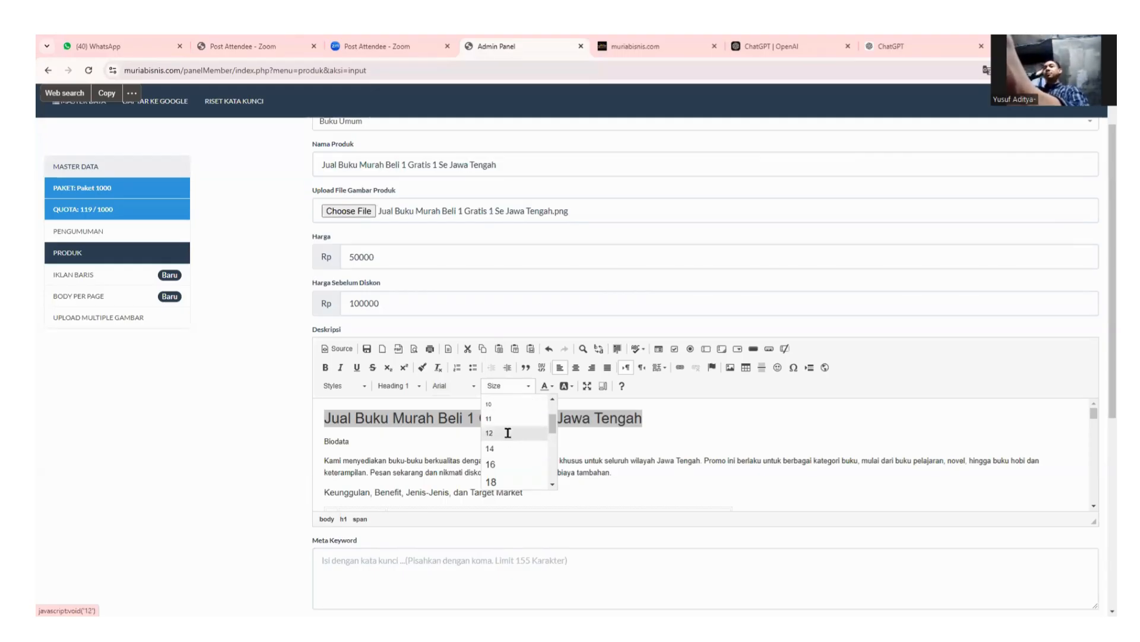
pyautogui.scroll(-3, 509, 463)
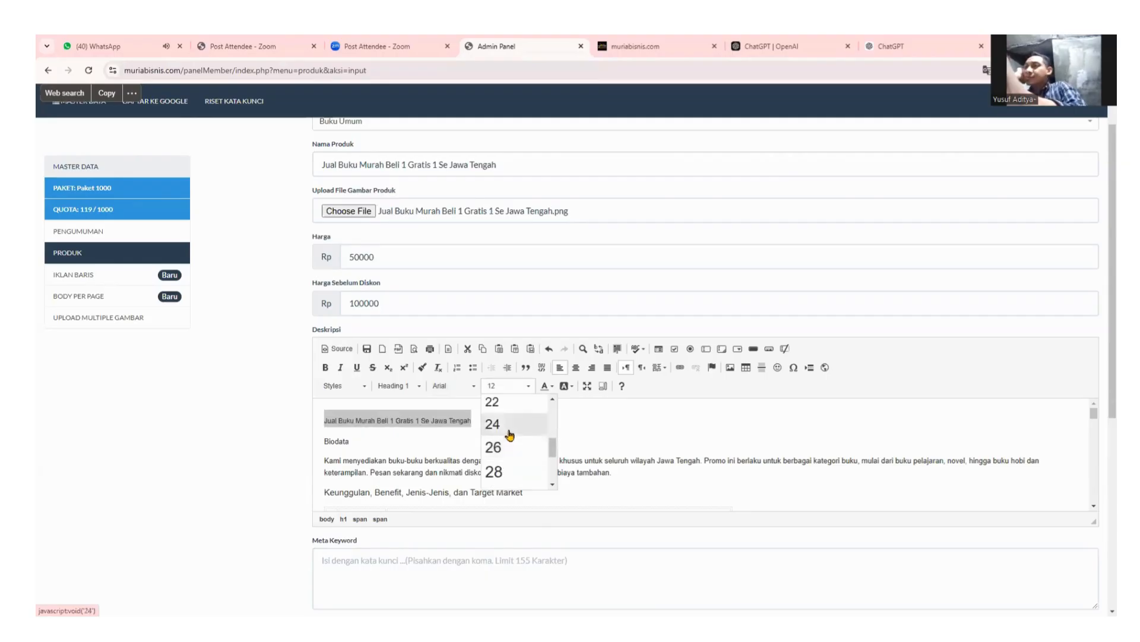
pyautogui.click(509, 474)
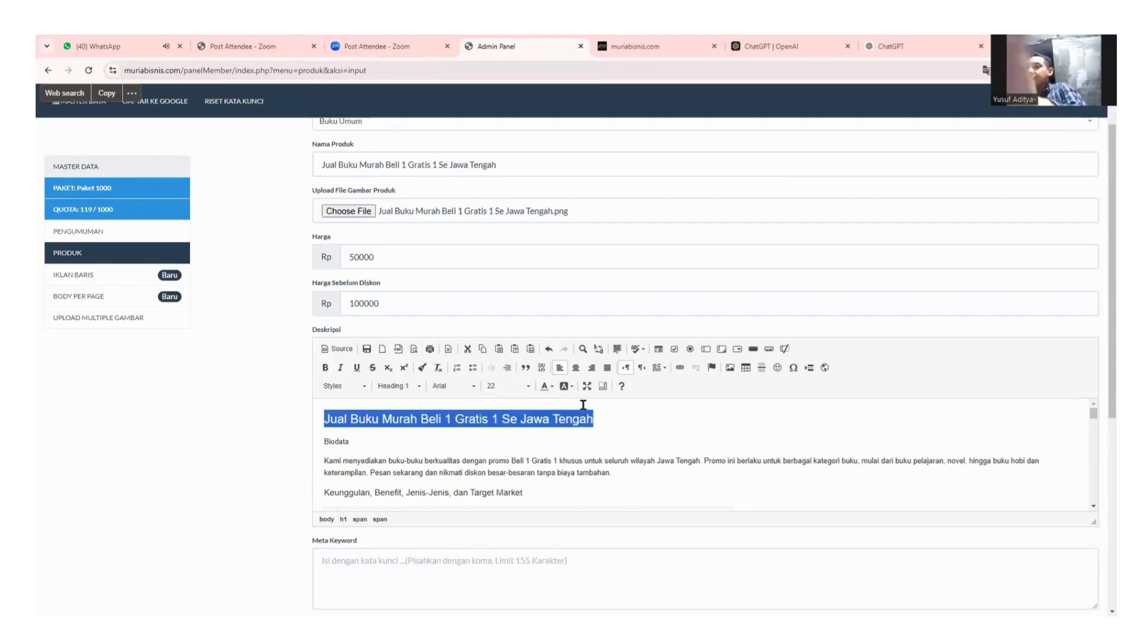
pyautogui.click(509, 386)
pyautogui.click(523, 463)
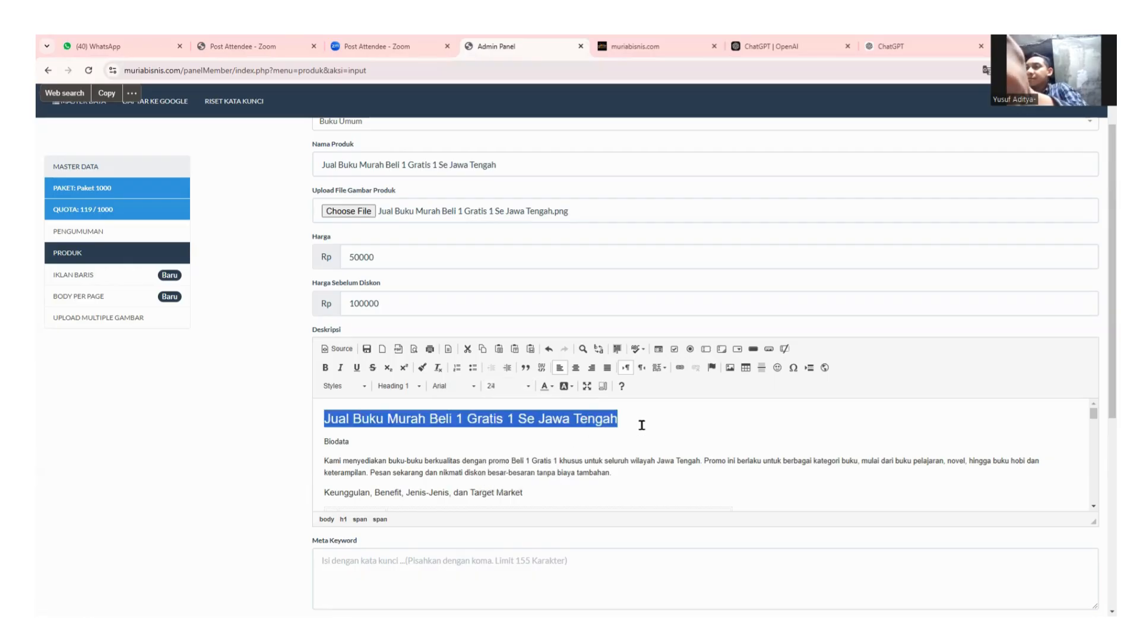
# Apply a teal background highlight to the title and erase the 'Biodata' label beneath it.
pyautogui.click(566, 387)
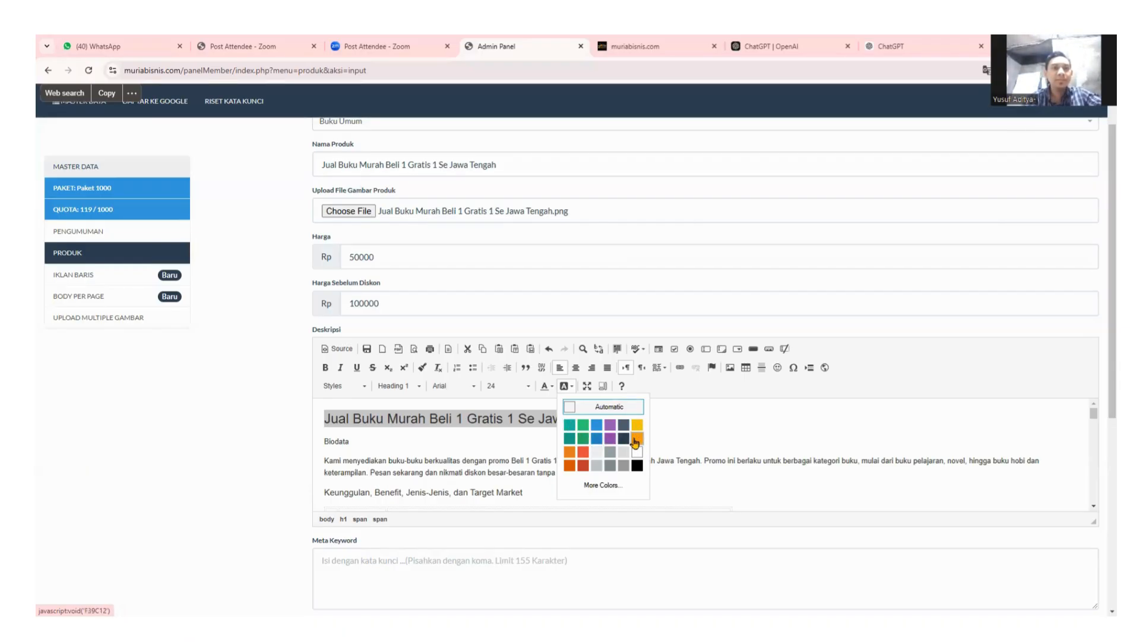
pyautogui.click(584, 438)
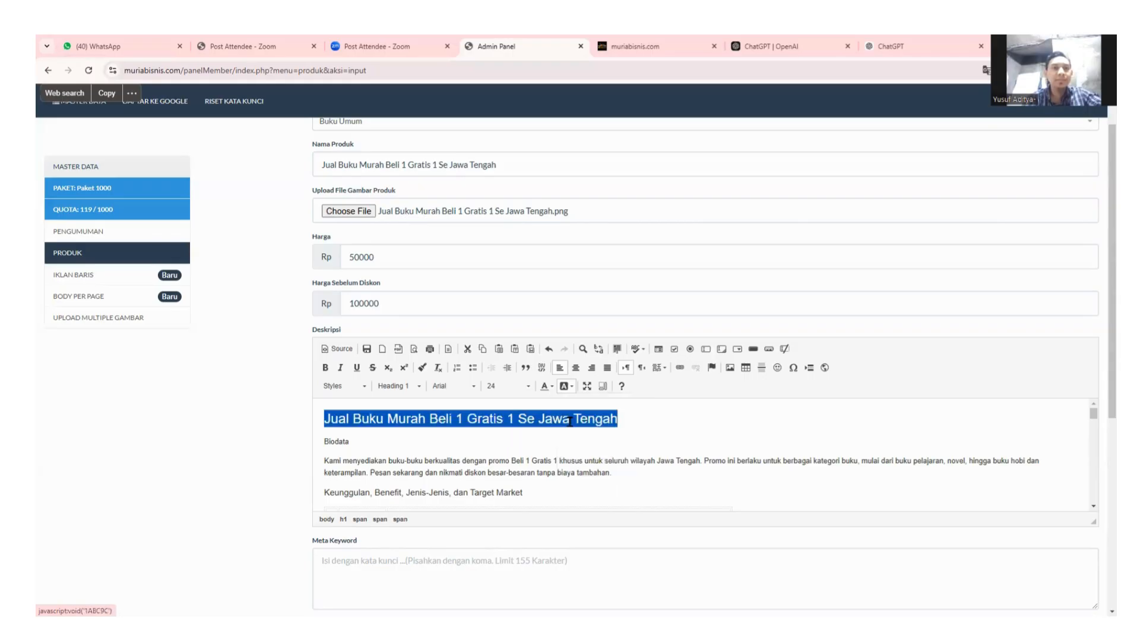
pyautogui.click(675, 425)
pyautogui.scroll(-1, 631, 441)
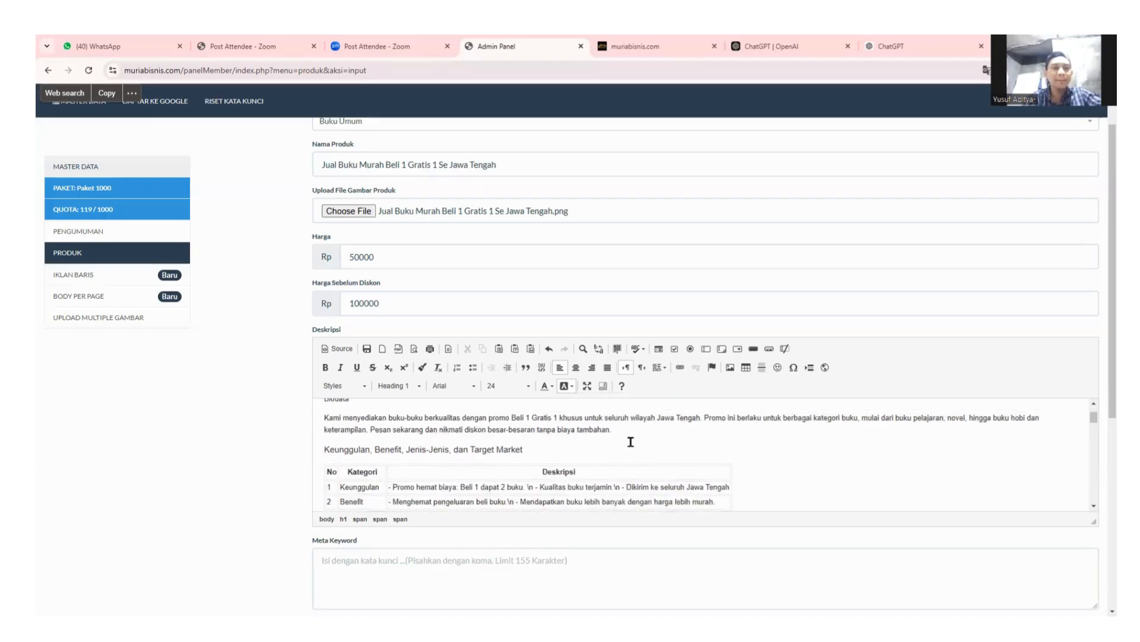
pyautogui.scroll(1, 631, 441)
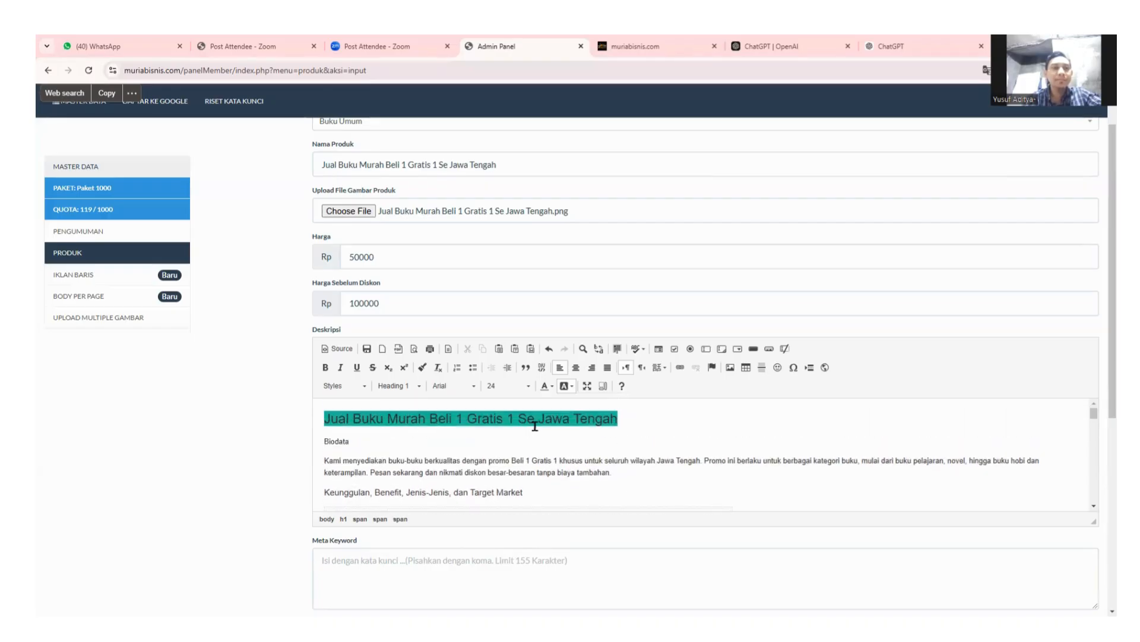
pyautogui.click(355, 443)
pyautogui.press('BackSpace')
pyautogui.press('BackSpace')
pyautogui.press('BackSpace')
pyautogui.press('BackSpace')
pyautogui.press('BackSpace')
pyautogui.press('BackSpace')
pyautogui.press('BackSpace')
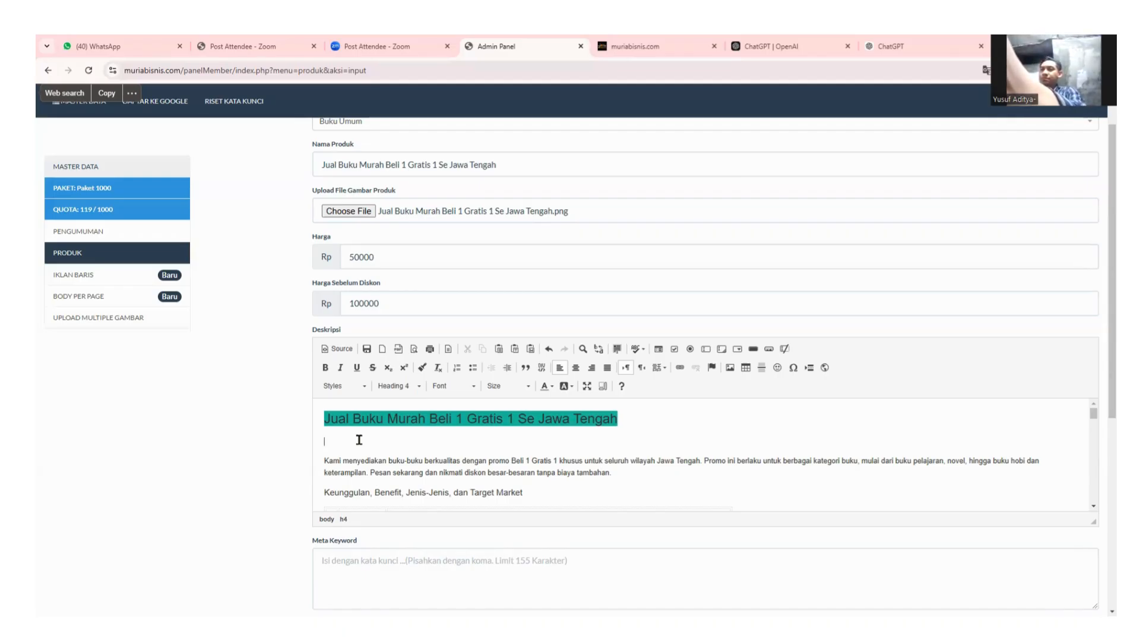
# Remove the empty line under the title and place the cursor after the first paragraph.
pyautogui.press('BackSpace')
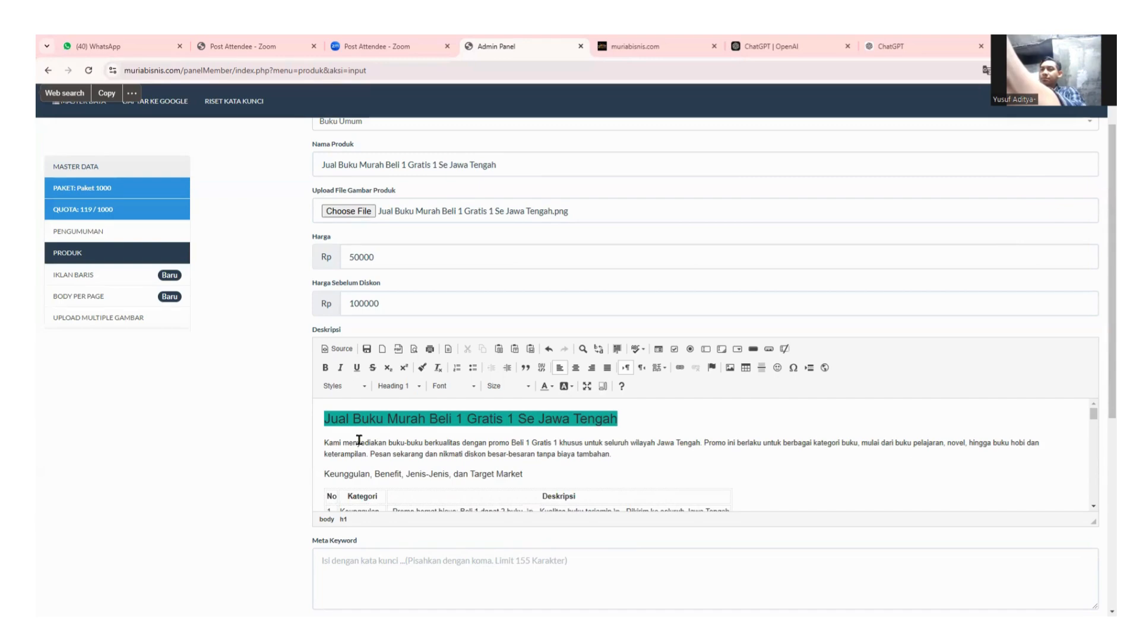
pyautogui.click(667, 423)
pyautogui.scroll(-1, 385, 446)
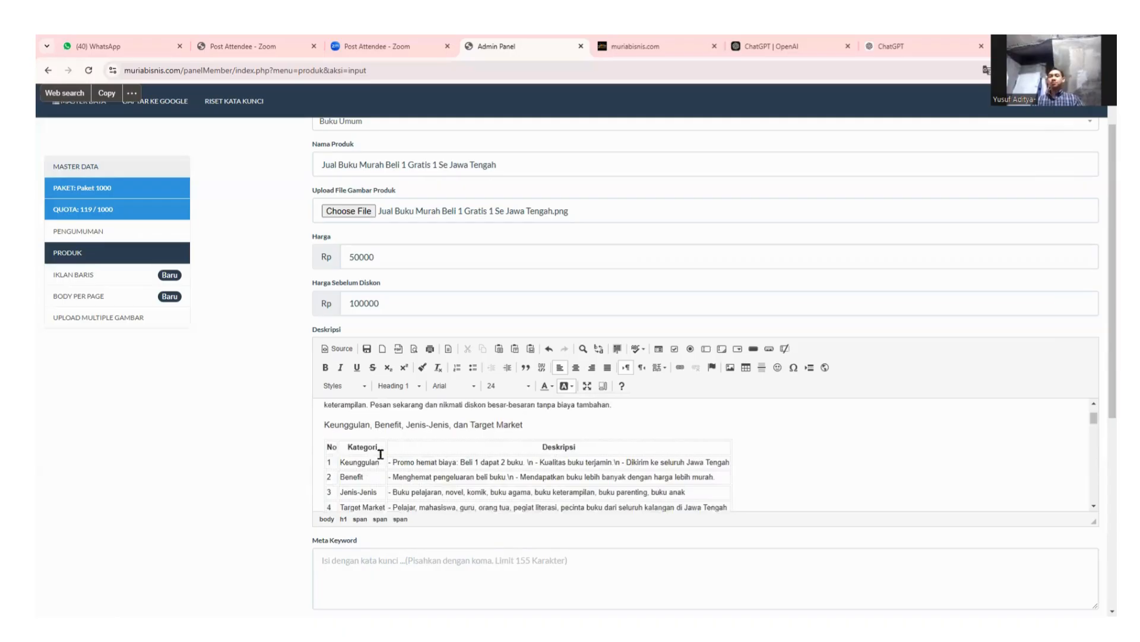
pyautogui.scroll(1, 385, 445)
pyautogui.click(619, 453)
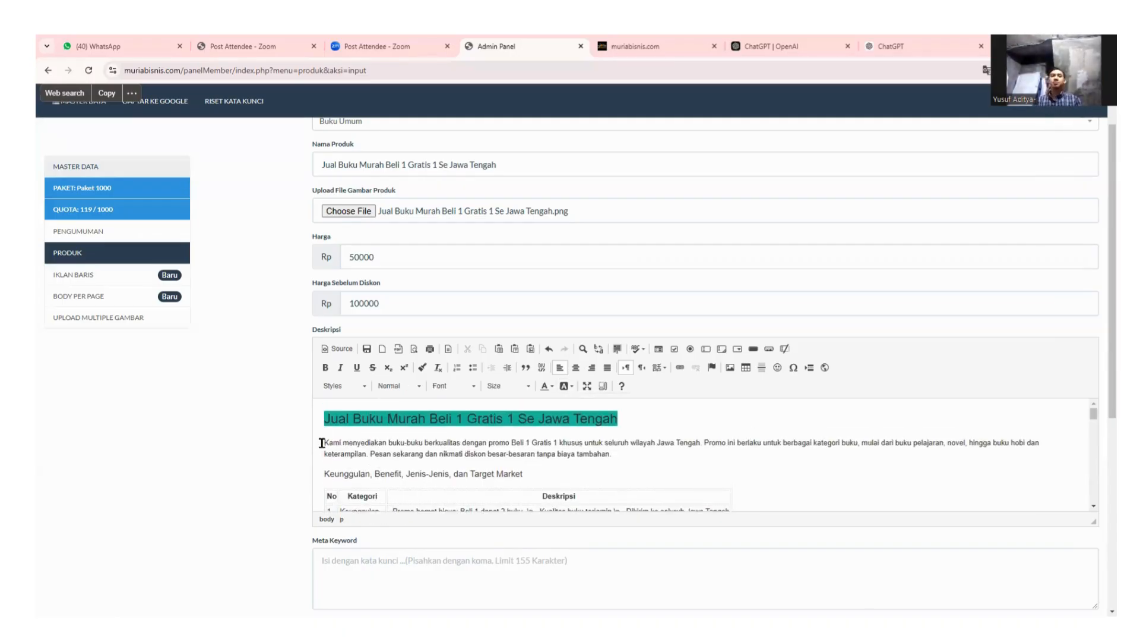
pyautogui.moveTo(321, 442); pyautogui.dragTo(635, 453)
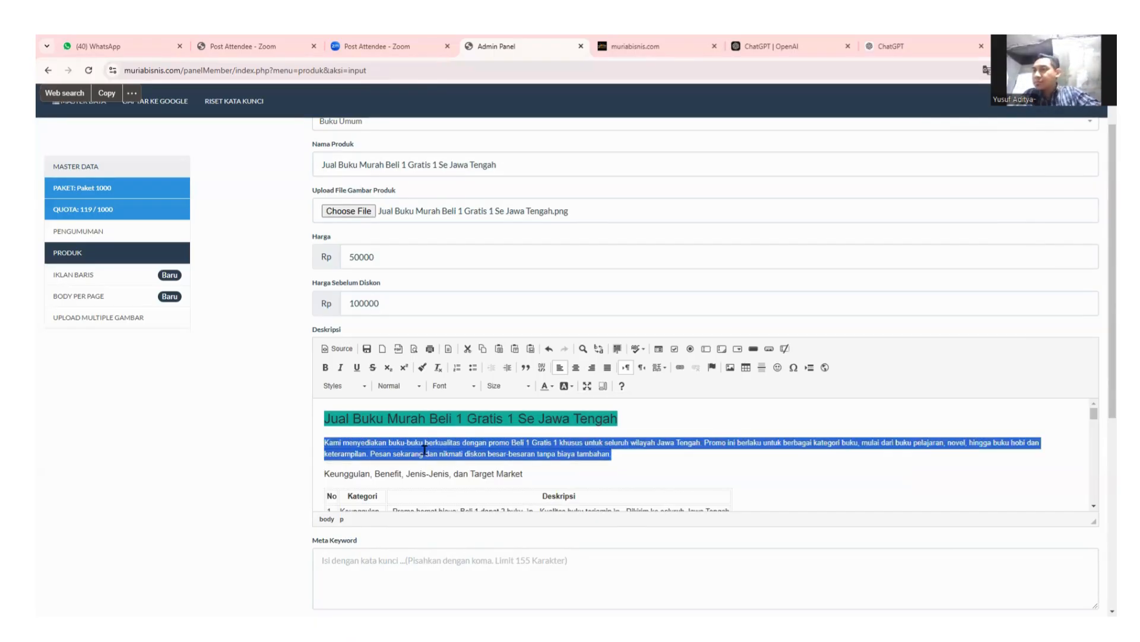
pyautogui.click(629, 456)
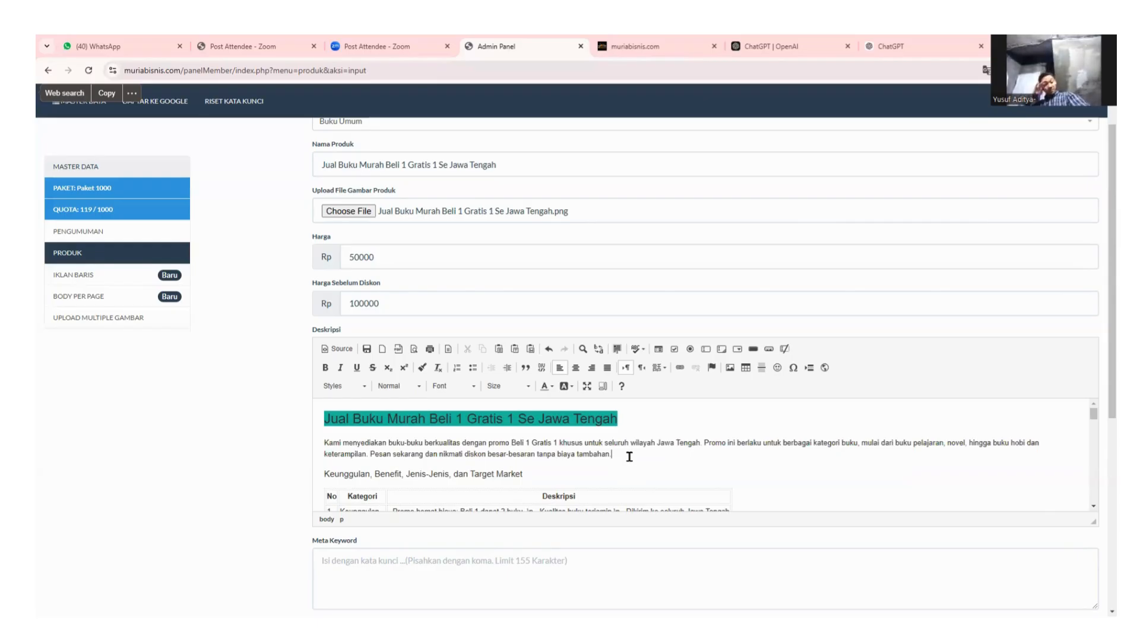
# Add a new paragraph with 'seowa' before the Keunggulan heading.
pyautogui.press('Return')
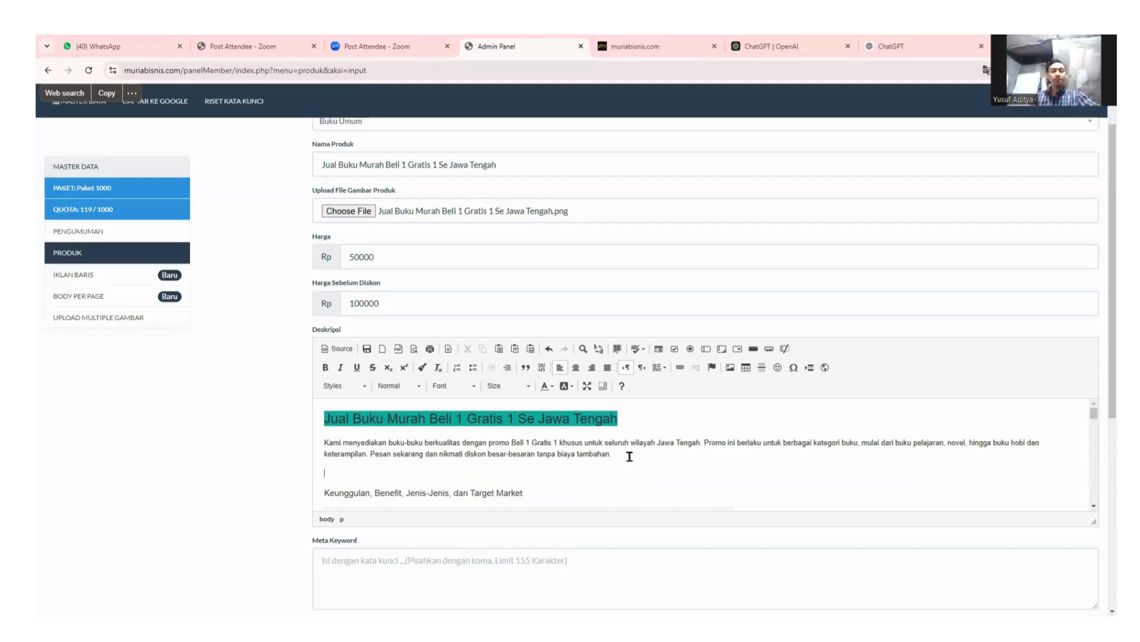
pyautogui.write('seowa')
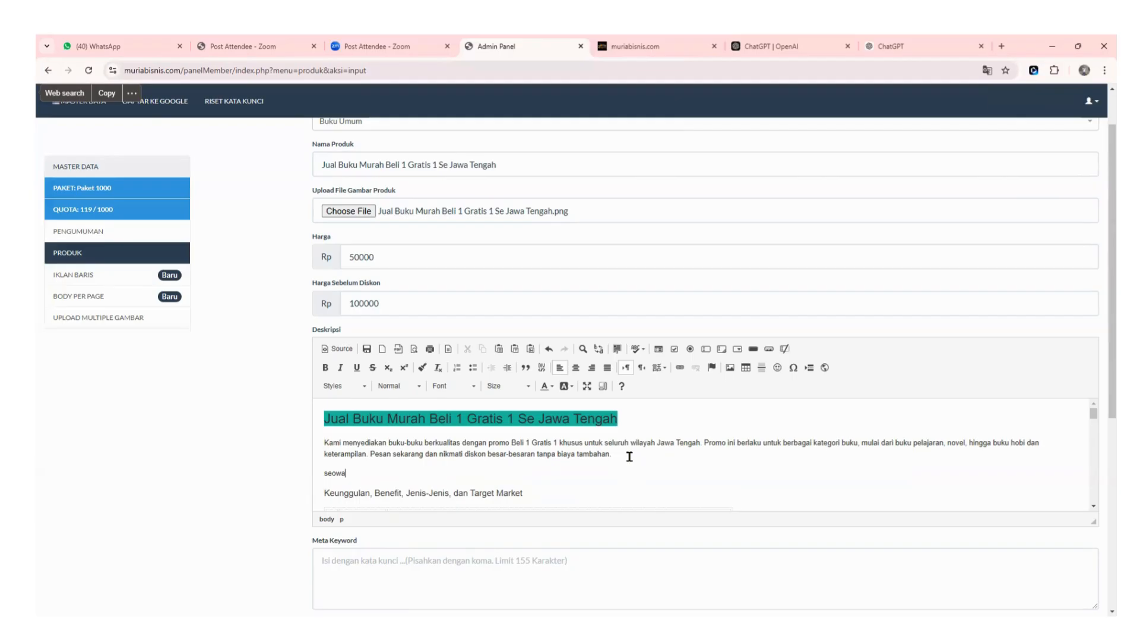
pyautogui.moveTo(356, 473); pyautogui.dragTo(315, 473)
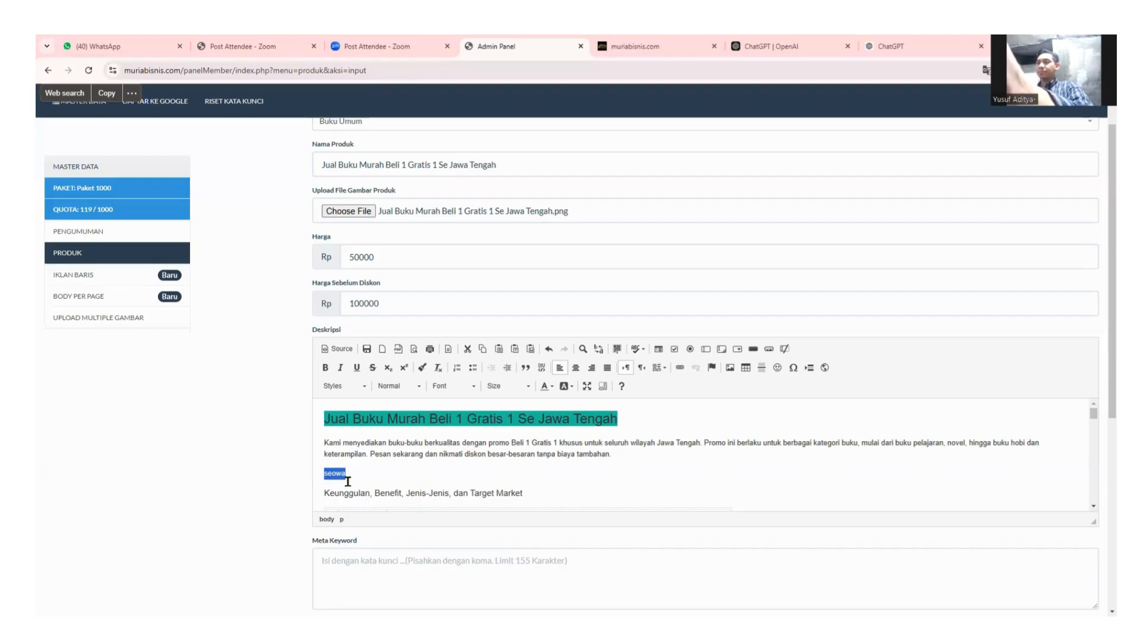
pyautogui.scroll(-1, 499, 472)
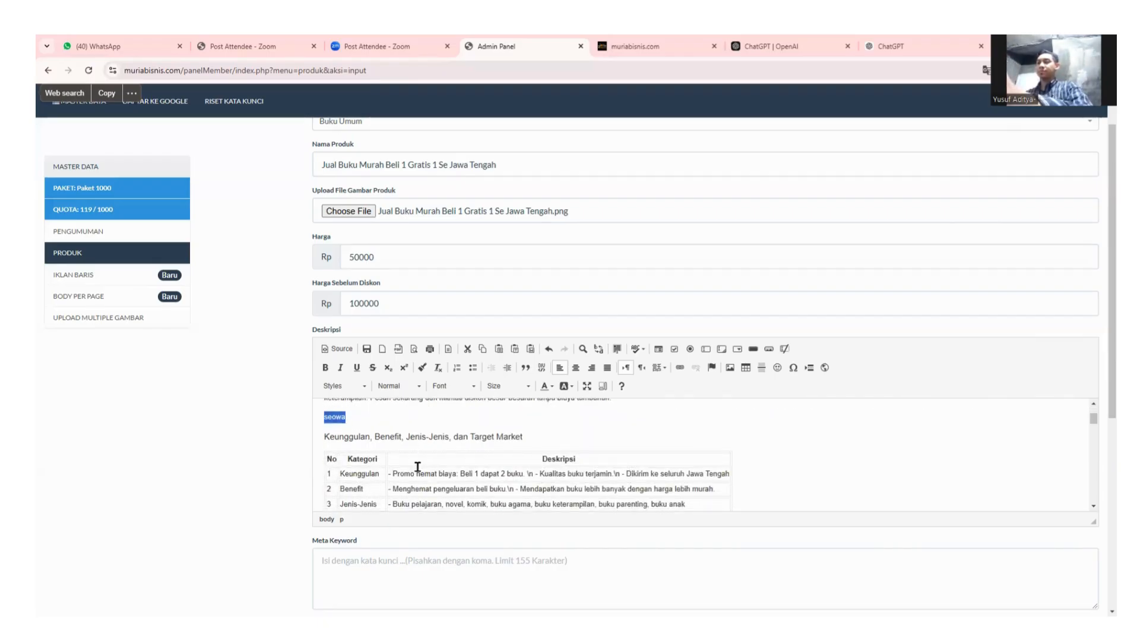
pyautogui.click(375, 414)
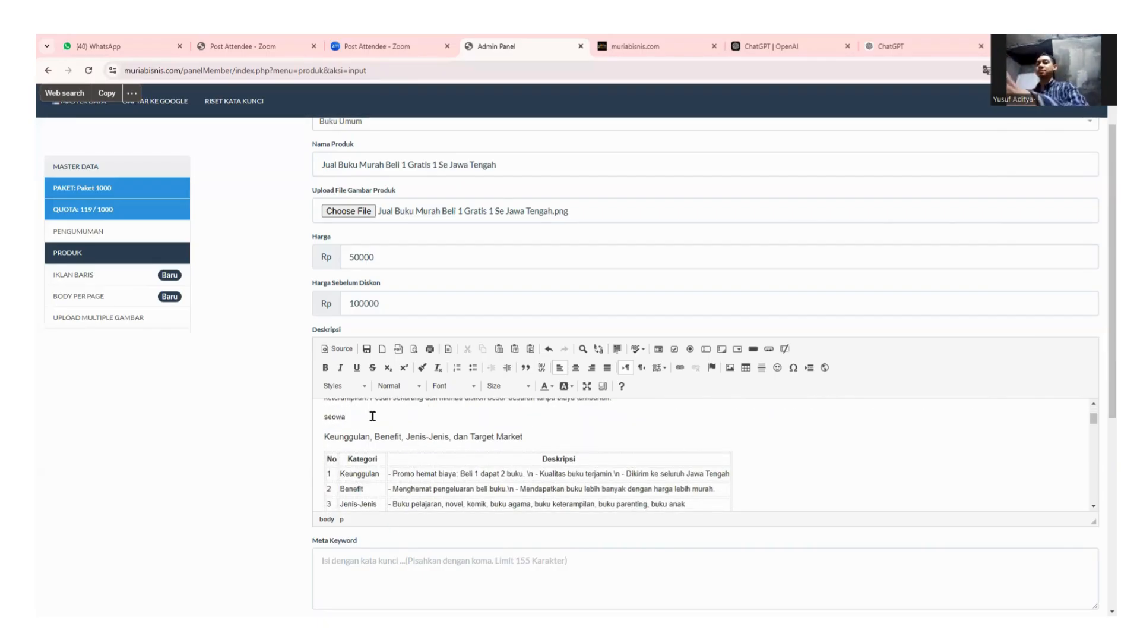
pyautogui.scroll(2, 372, 419)
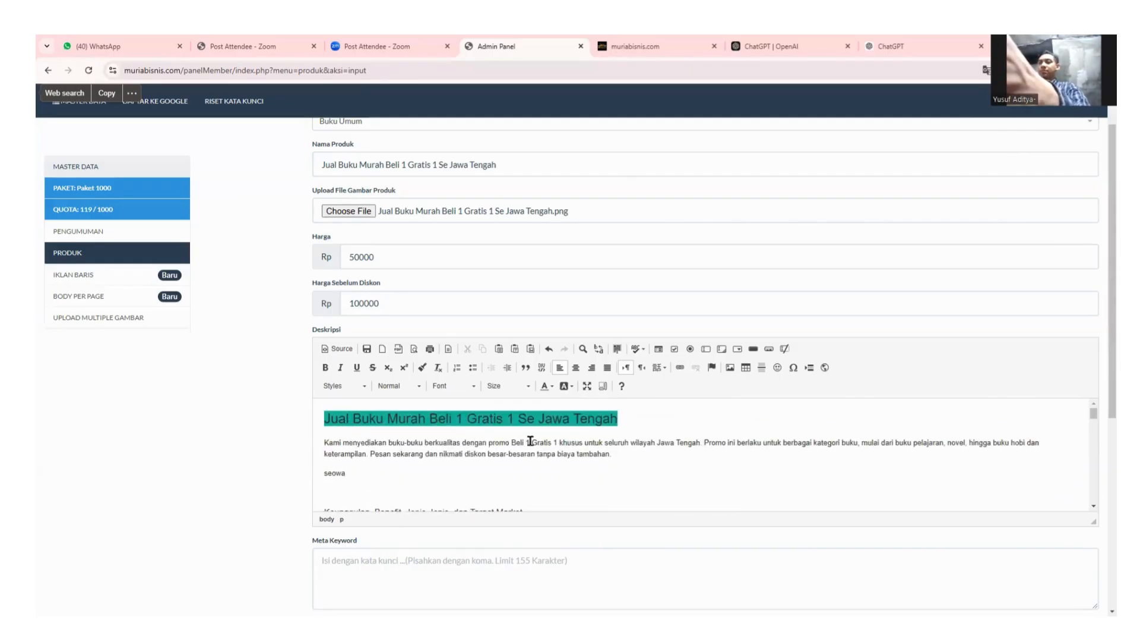
pyautogui.scroll(-1, 531, 440)
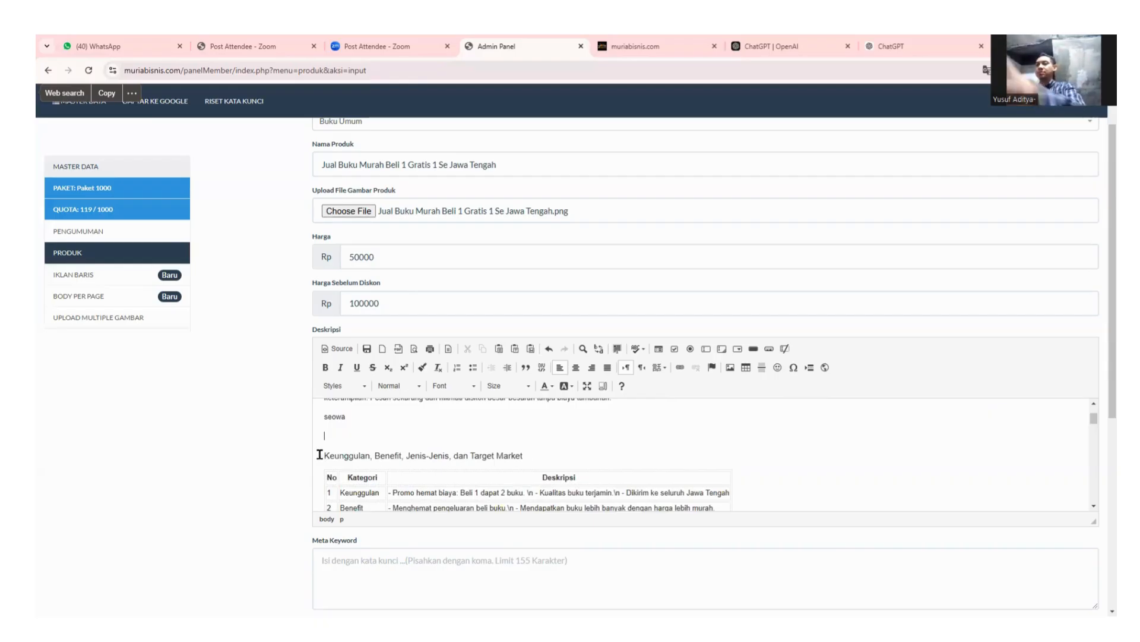
# Make the 'Keunggulan, Benefit, Jenis-Jenis, dan Target Market' line Heading 2 with yellow background.
pyautogui.moveTo(322, 455); pyautogui.dragTo(534, 450)
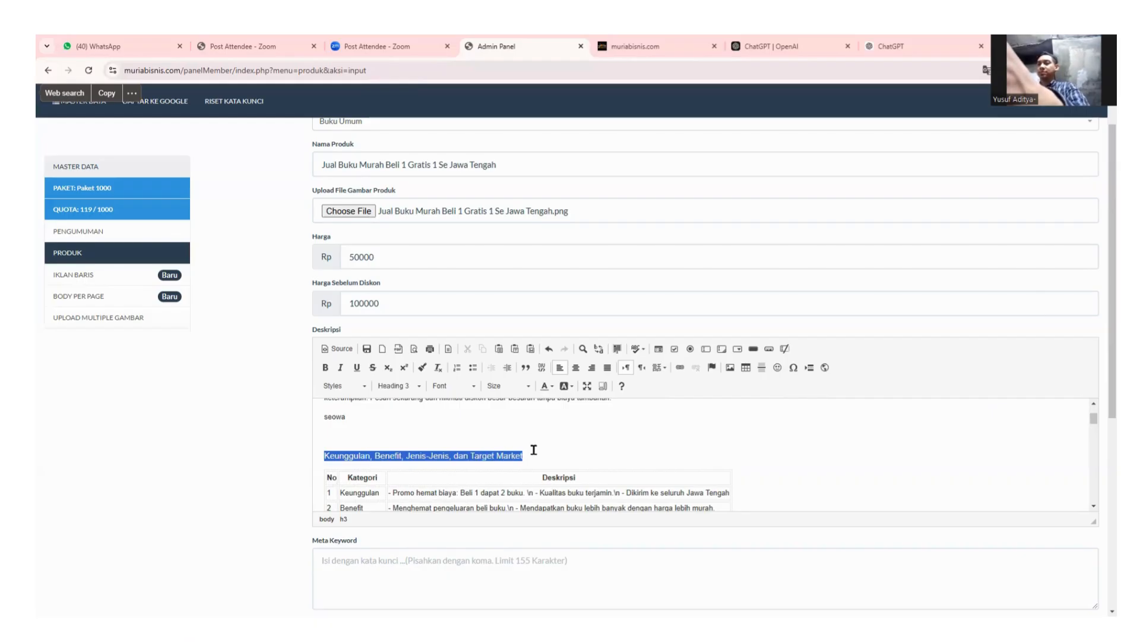
pyautogui.click(409, 388)
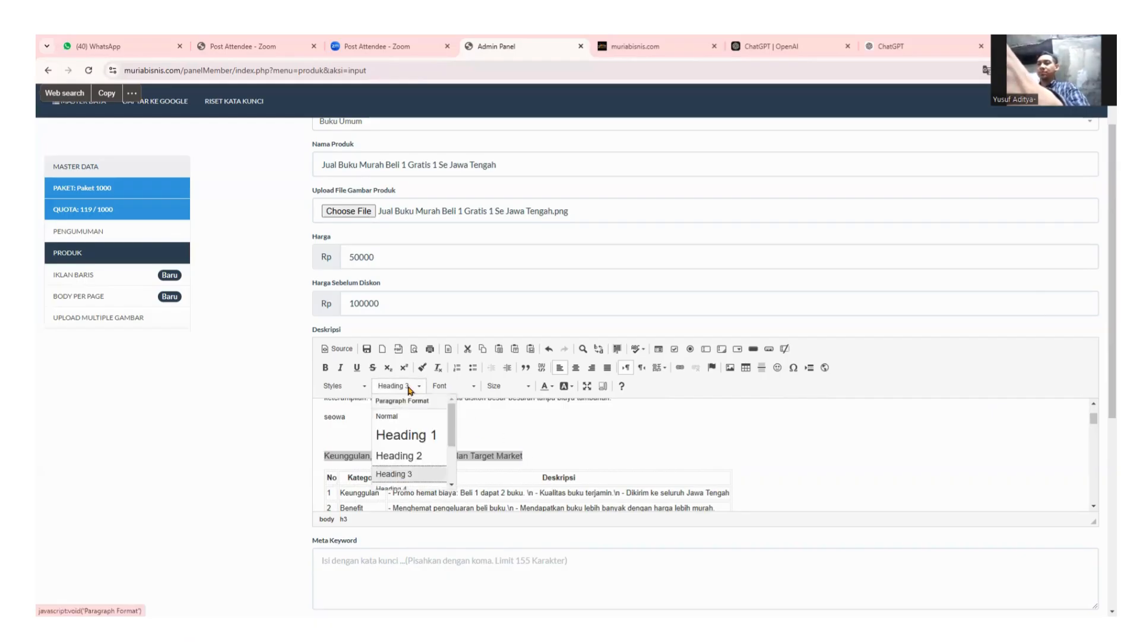
pyautogui.click(397, 455)
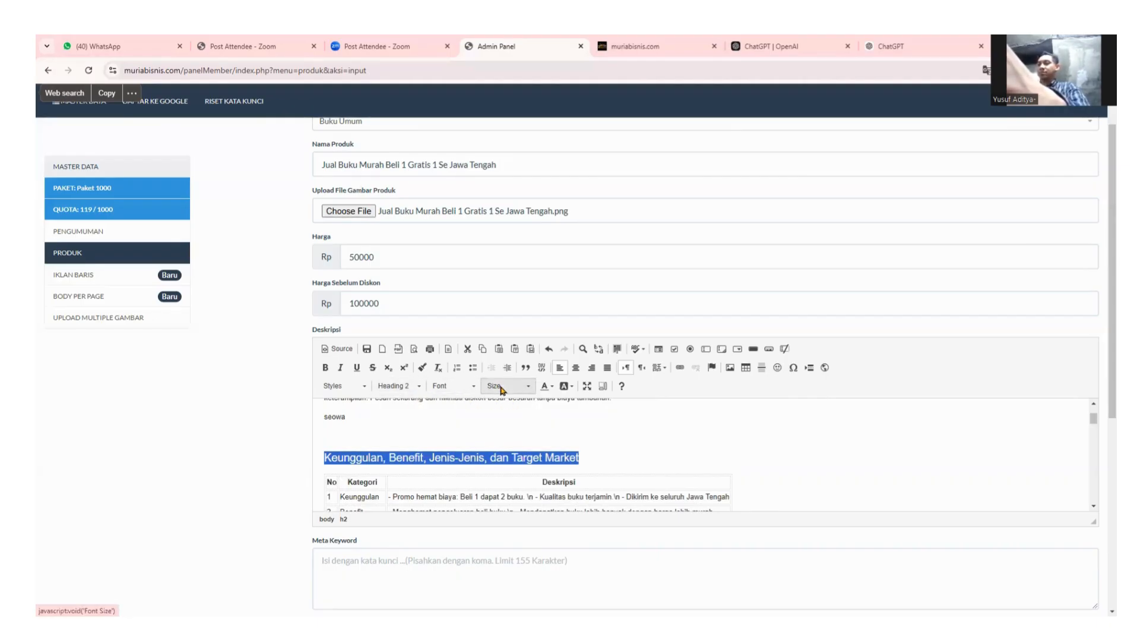
pyautogui.click(567, 387)
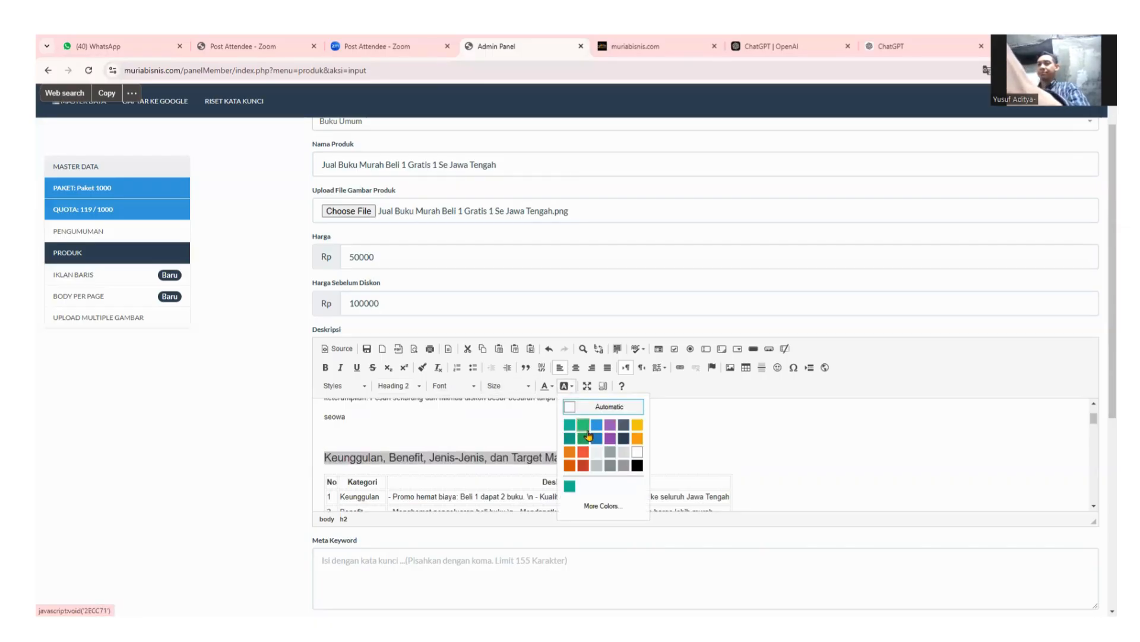
pyautogui.click(638, 438)
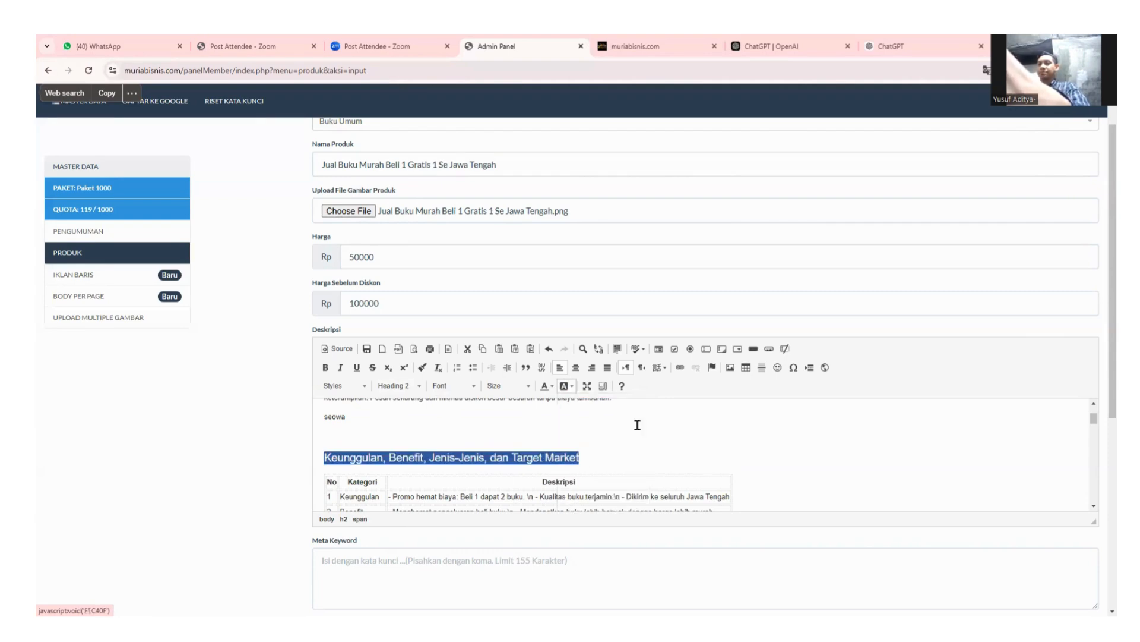
pyautogui.click(612, 438)
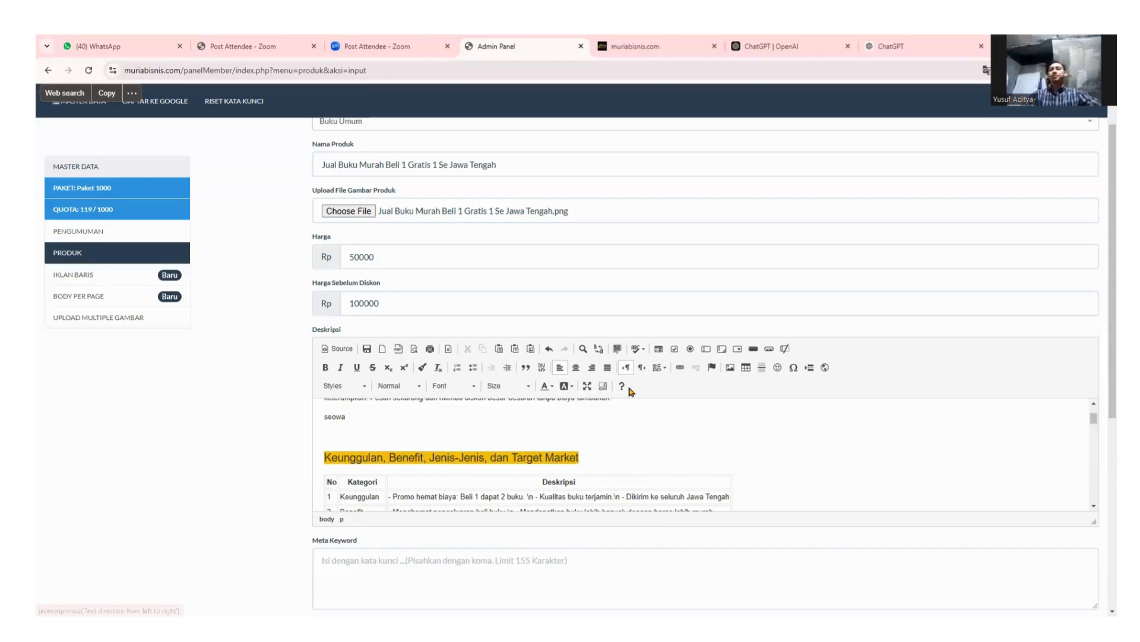
# Insert an empty paragraph right after the Keunggulan table.
pyautogui.scroll(-1, 626, 442)
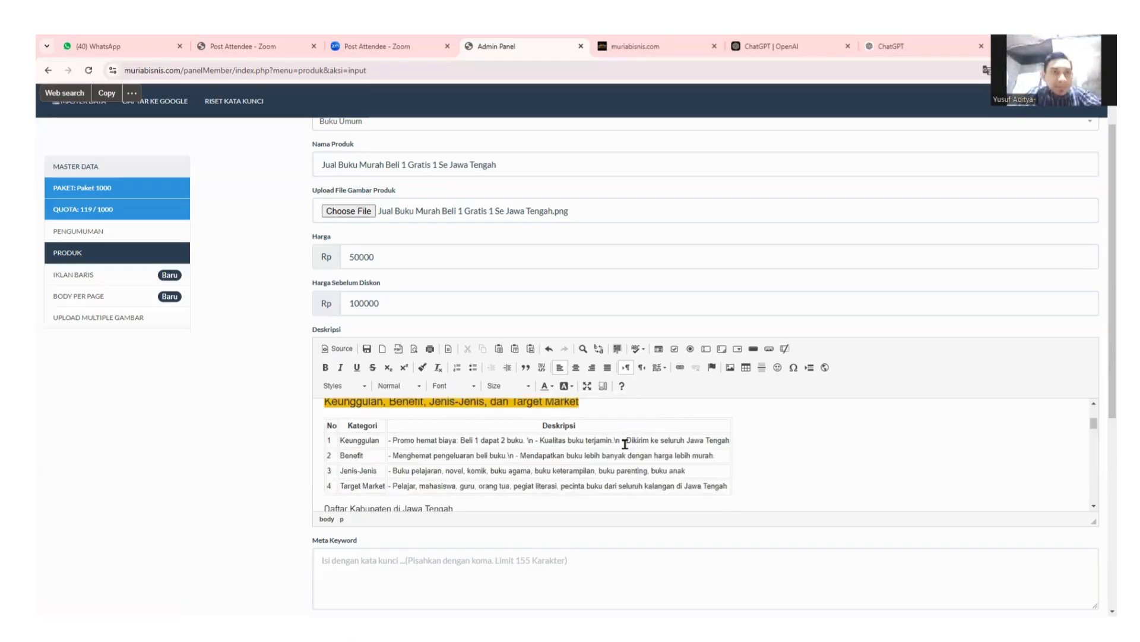
pyautogui.scroll(-1, 391, 448)
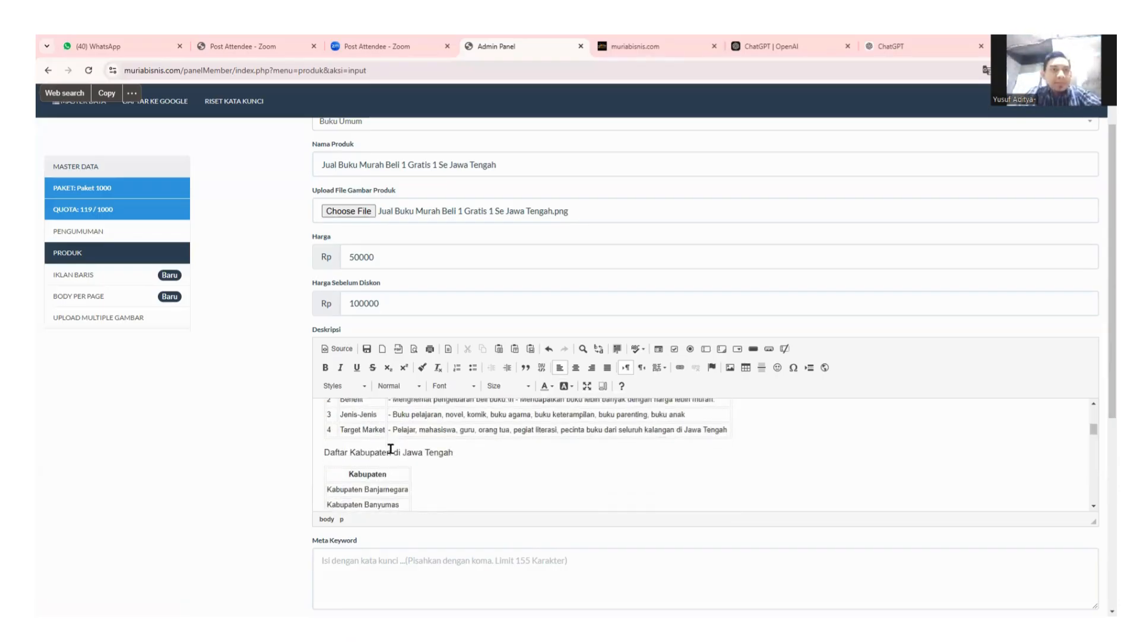
pyautogui.click(752, 431)
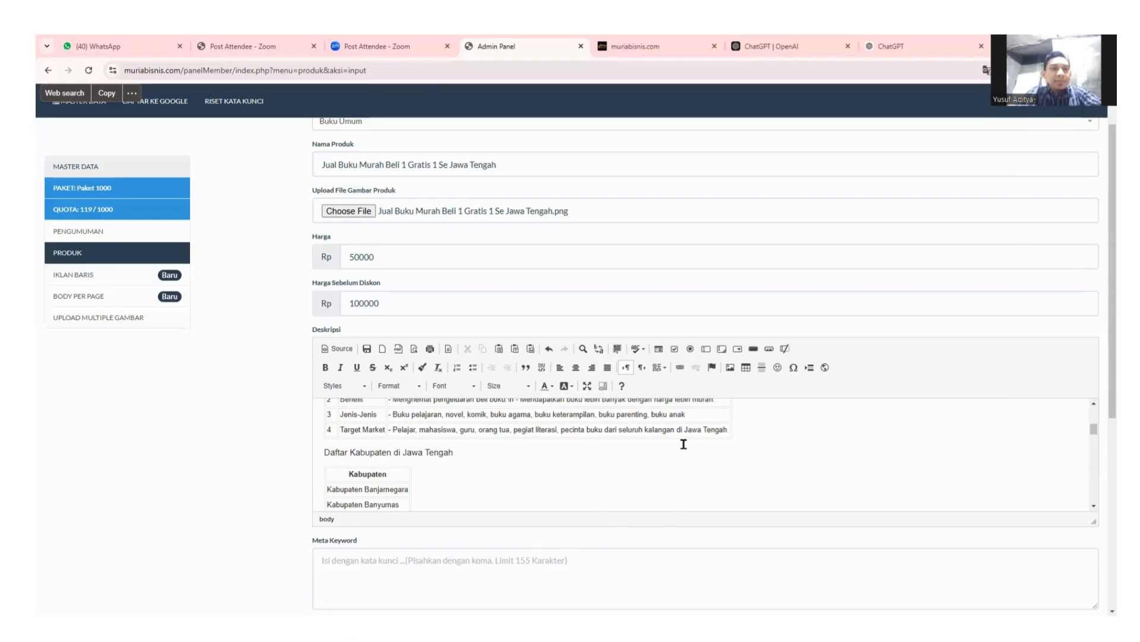
pyautogui.press('Return')
# Format 'Daftar Kabupaten di Jawa Tengah' as Heading 2 with a coloured background highlight.
pyautogui.scroll(-1, 368, 469)
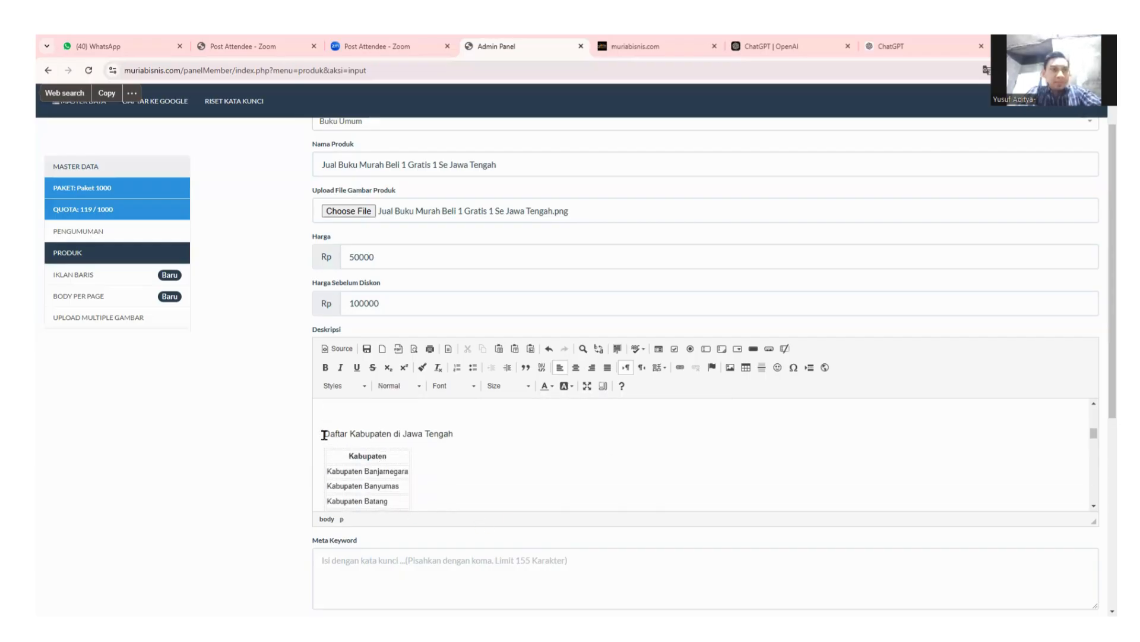
pyautogui.moveTo(324, 434); pyautogui.dragTo(463, 433)
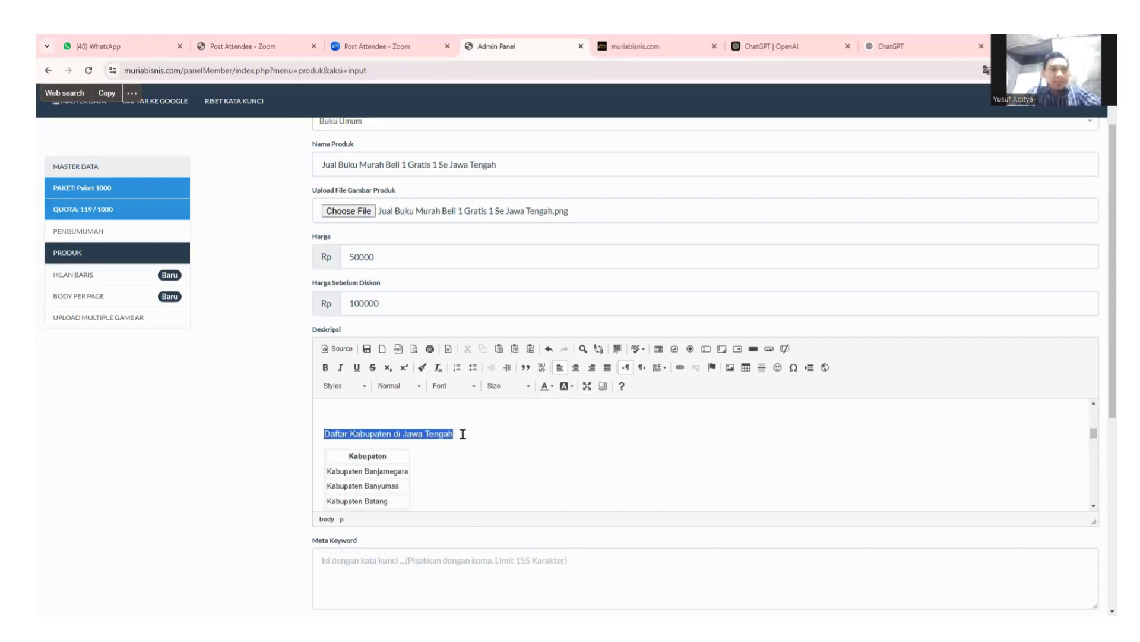
pyautogui.click(409, 387)
pyautogui.click(413, 450)
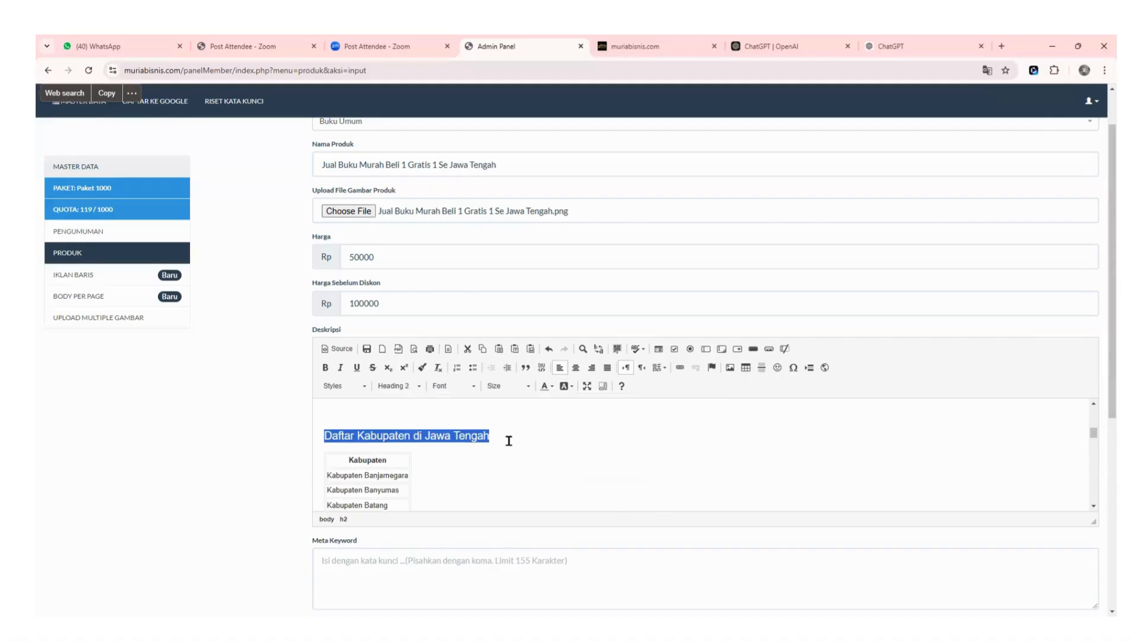
pyautogui.click(567, 386)
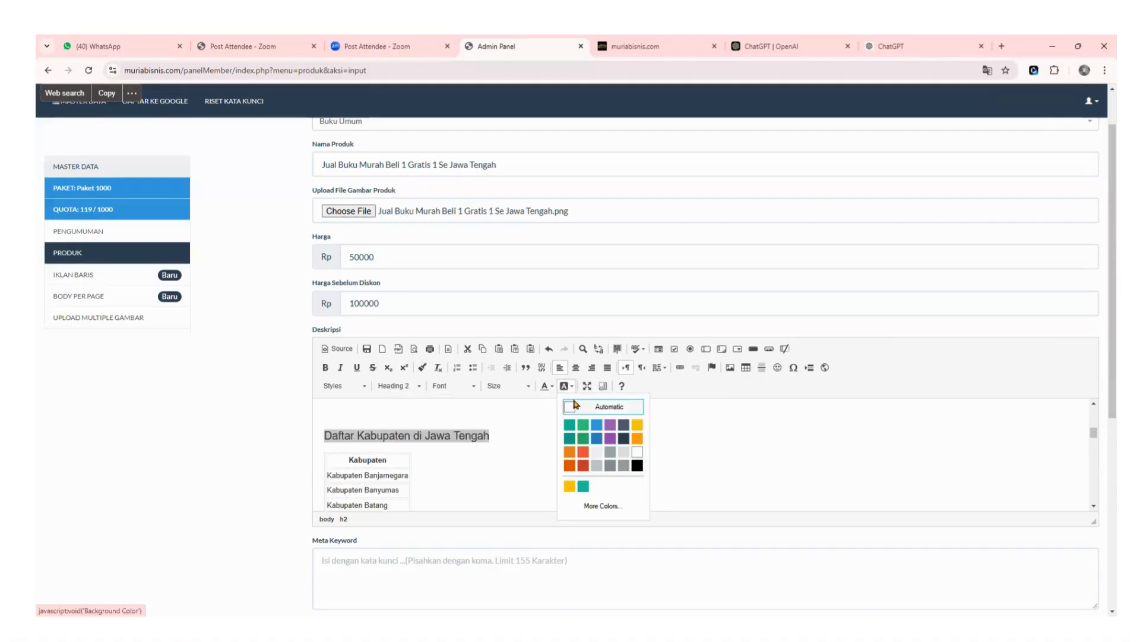
pyautogui.click(596, 428)
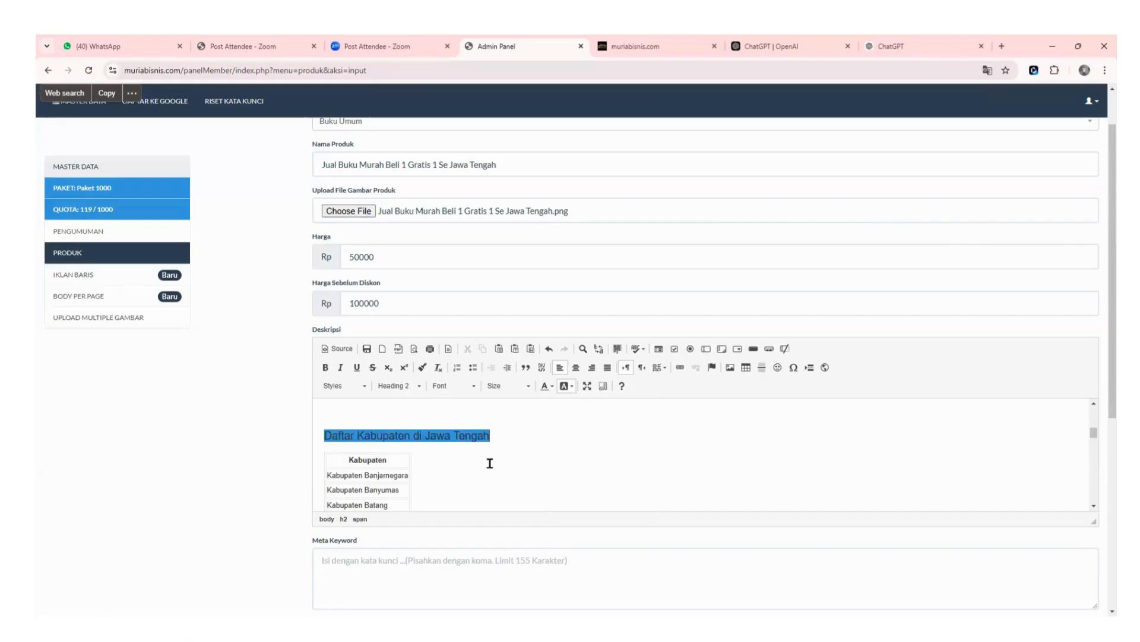
pyautogui.scroll(-4, 490, 463)
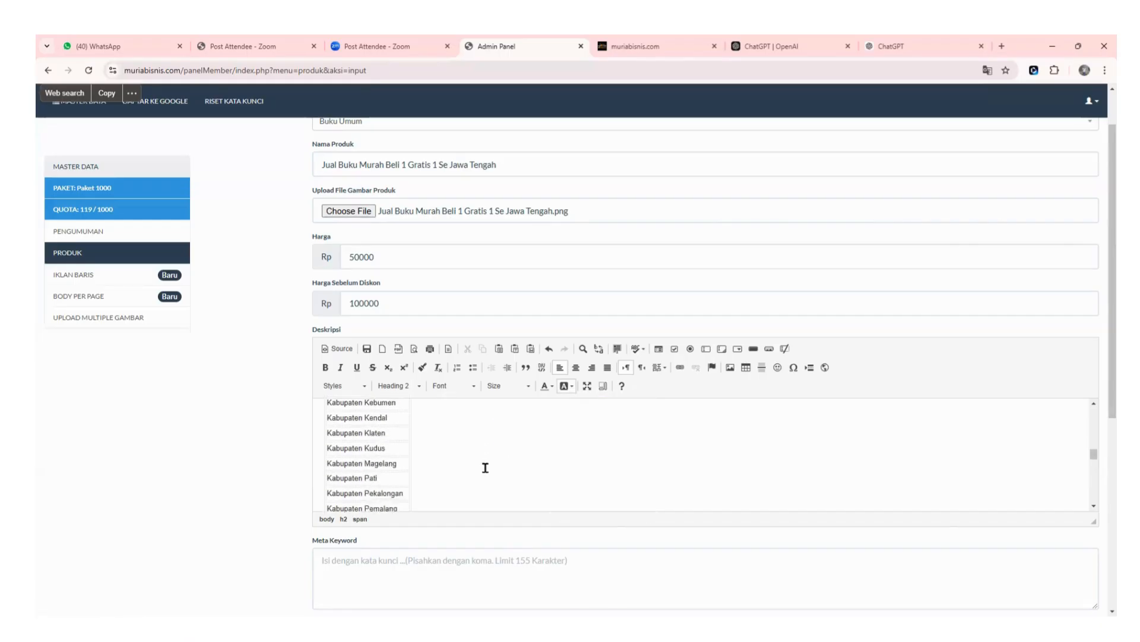
pyautogui.scroll(-8, 485, 468)
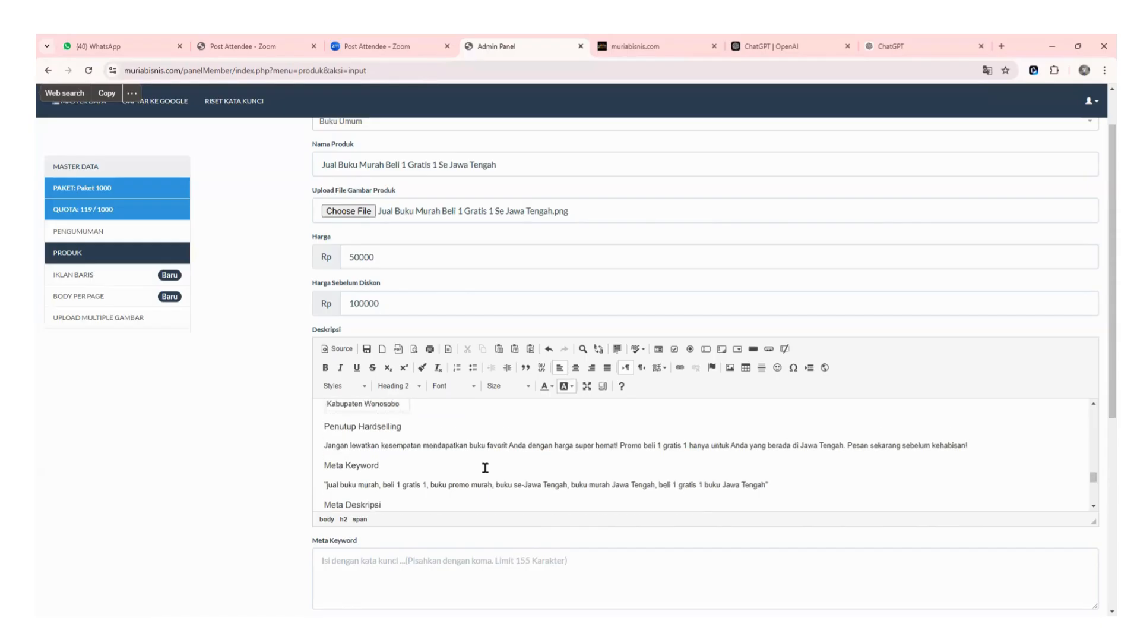
pyautogui.scroll(1, 481, 465)
pyautogui.click(437, 453)
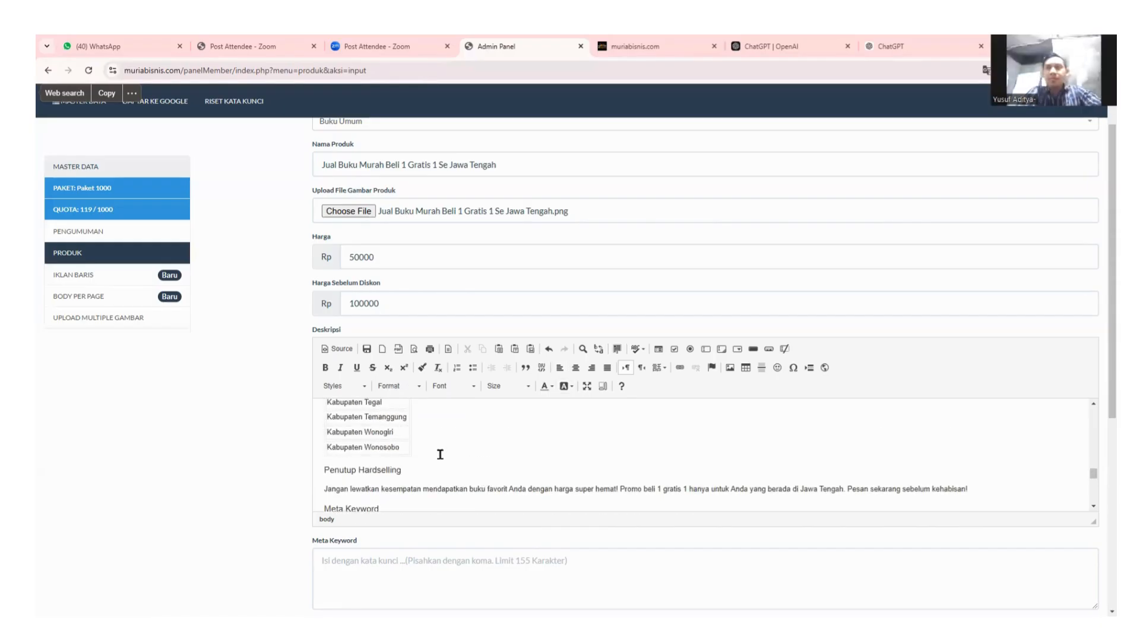
# Delete the 'Penutup Hardselling' heading and pull the 'Jangan lewatkan…' promo paragraph into its place.
pyautogui.click(436, 462)
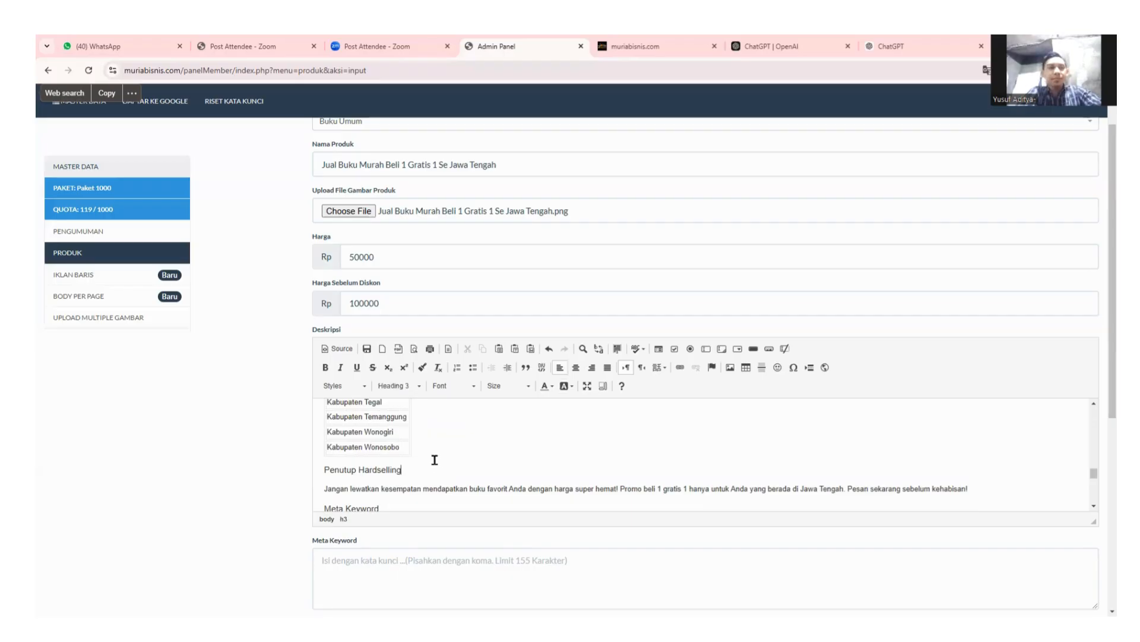
pyautogui.press('Return')
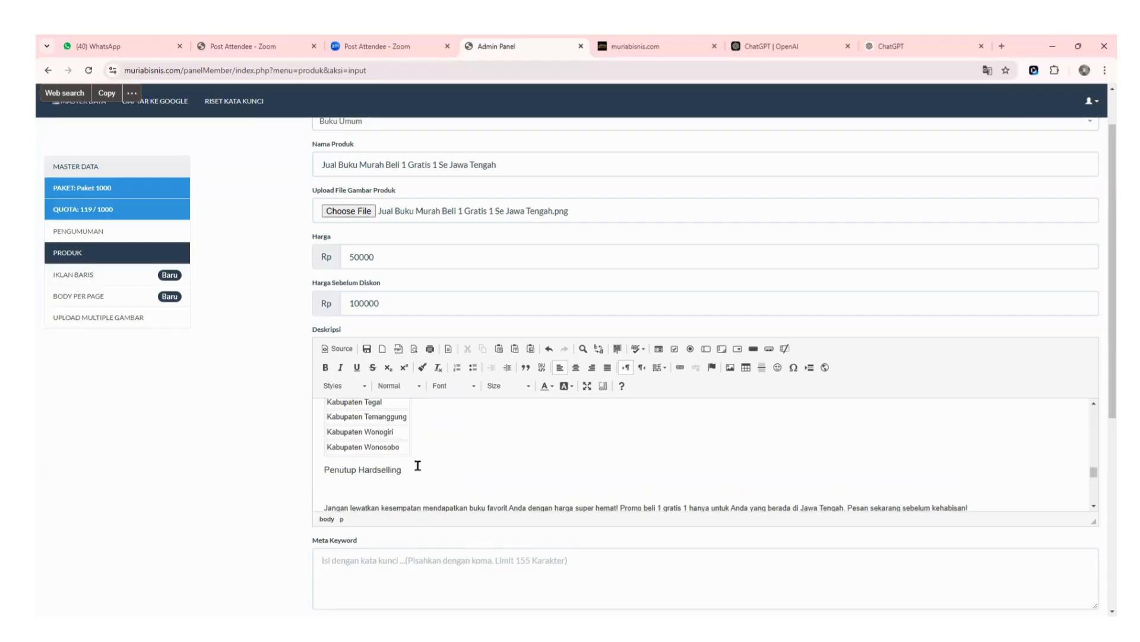
pyautogui.moveTo(414, 468); pyautogui.dragTo(298, 465)
pyautogui.press('BackSpace')
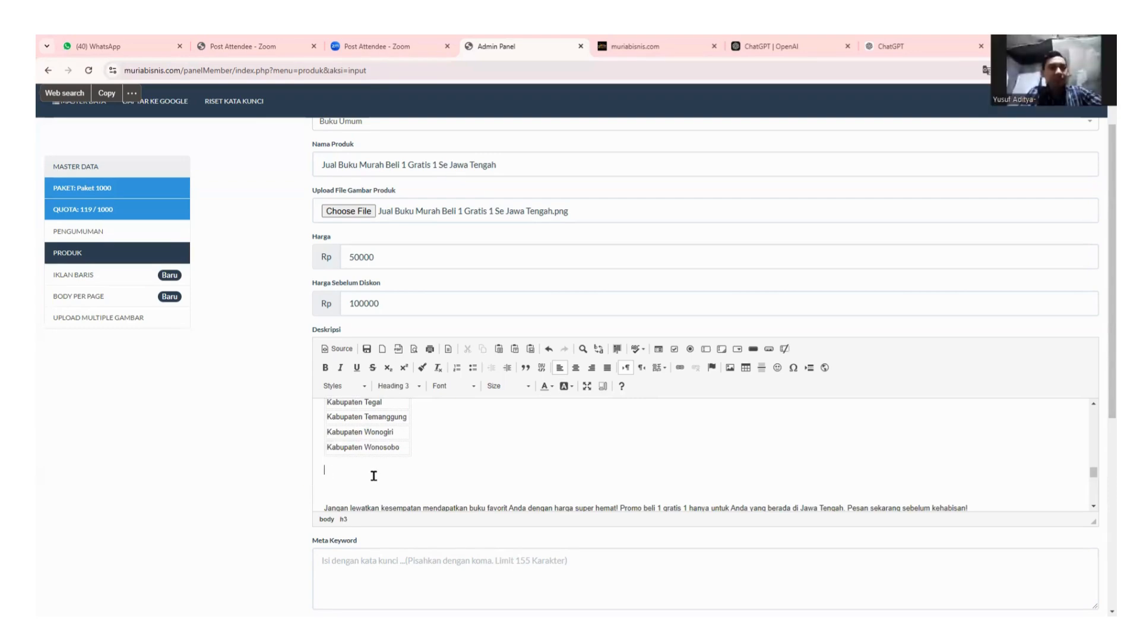
pyautogui.press('Delete')
pyautogui.press('Delete')
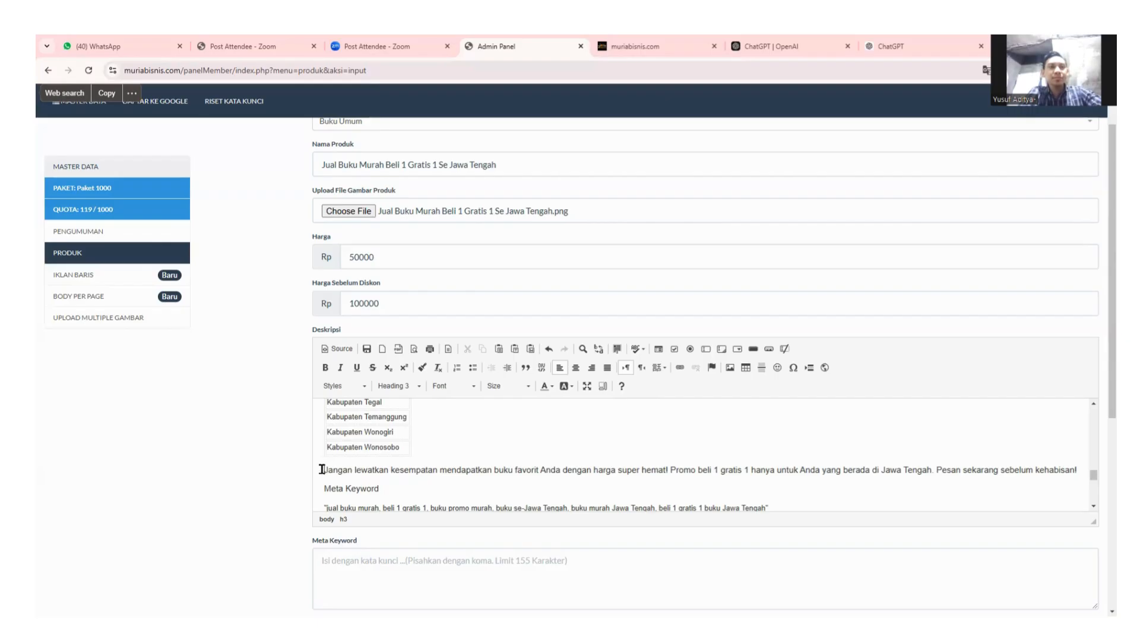
pyautogui.moveTo(322, 469); pyautogui.dragTo(399, 469)
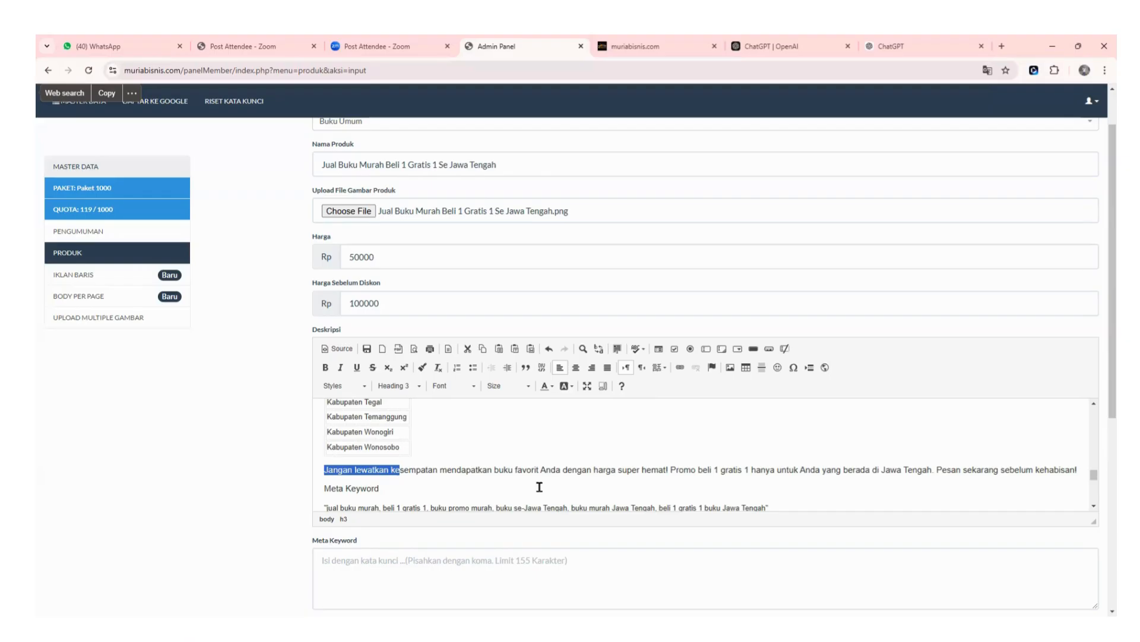
pyautogui.click(471, 453)
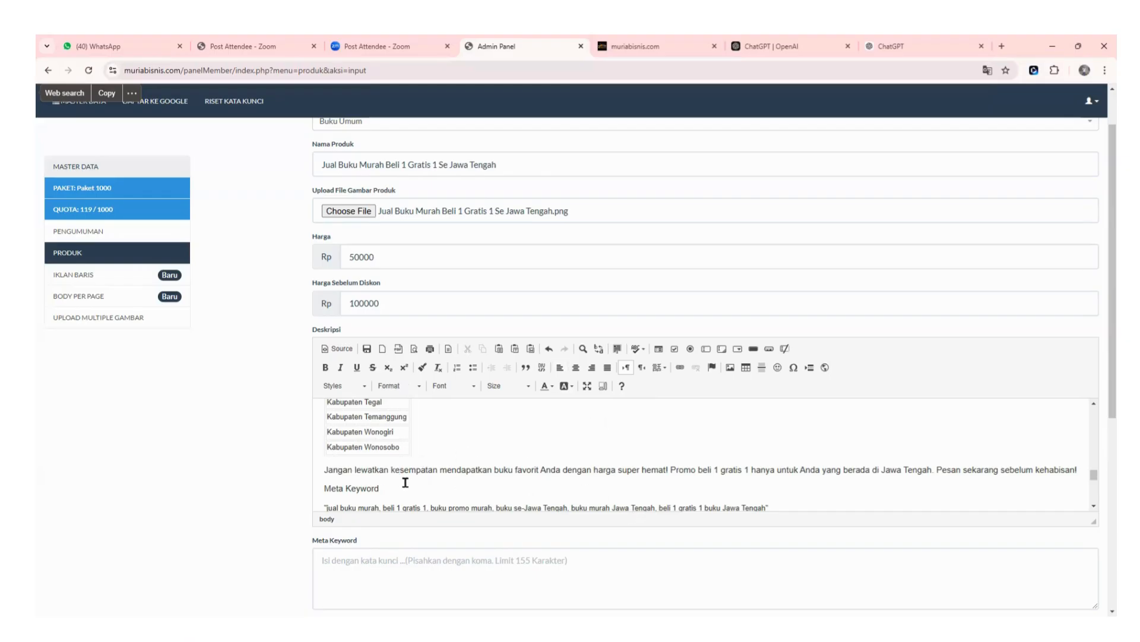
pyautogui.scroll(-2, 406, 482)
pyautogui.scroll(1, 406, 483)
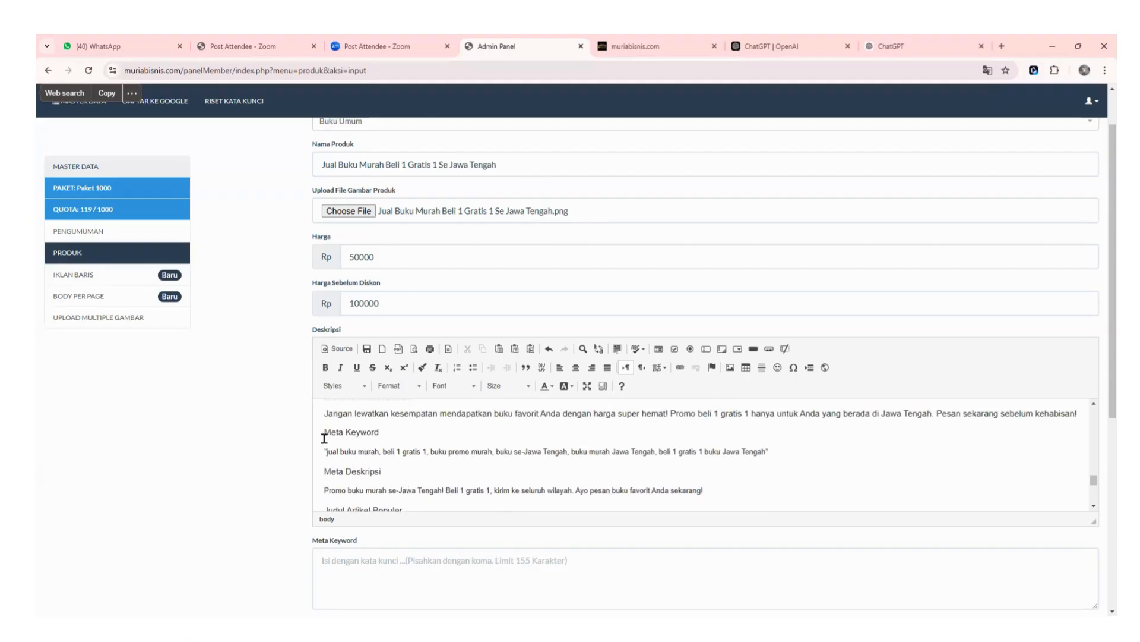
# Cut the quoted keyword list from the description and paste it into the Meta Keyword field.
pyautogui.moveTo(321, 434); pyautogui.dragTo(778, 454)
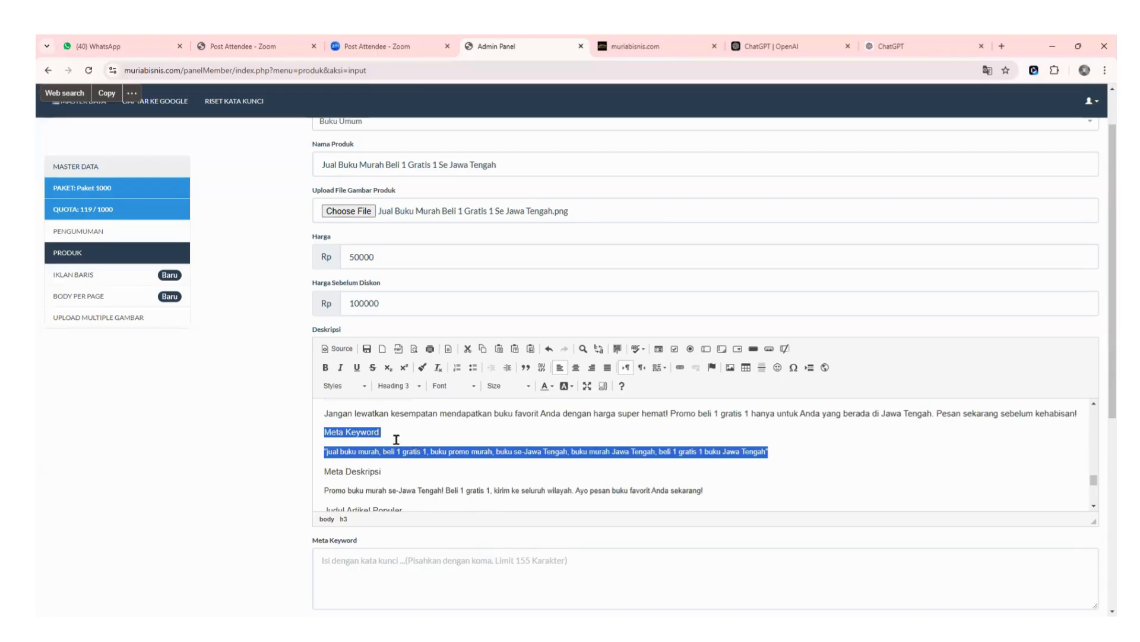
pyautogui.scroll(1, 401, 440)
pyautogui.scroll(-1, 397, 455)
pyautogui.click(357, 452)
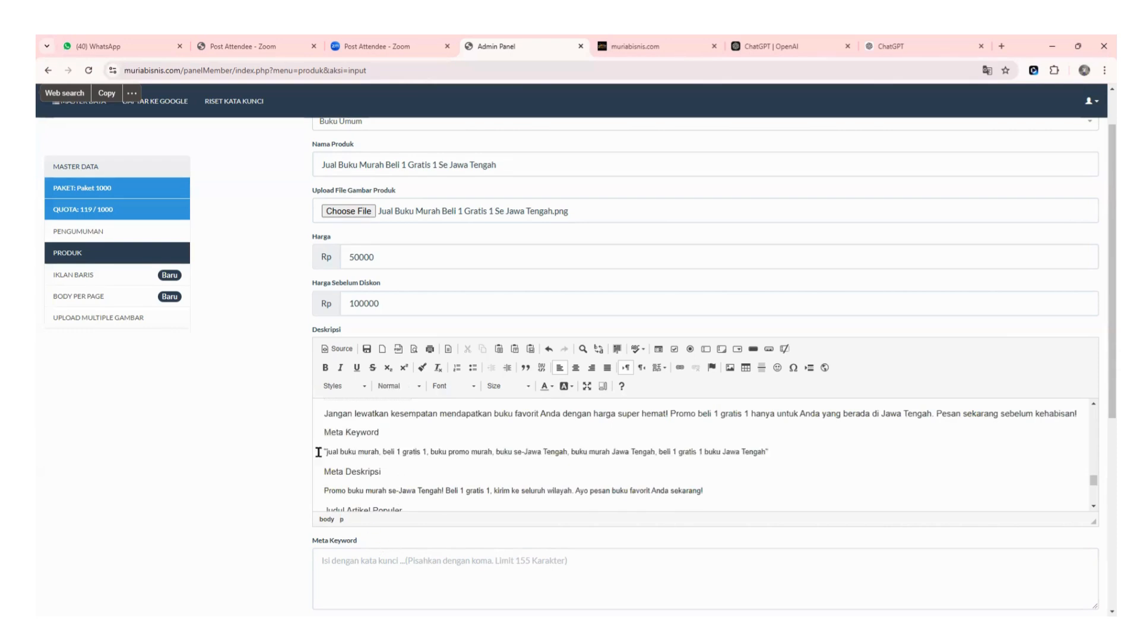
pyautogui.moveTo(318, 452); pyautogui.dragTo(759, 446)
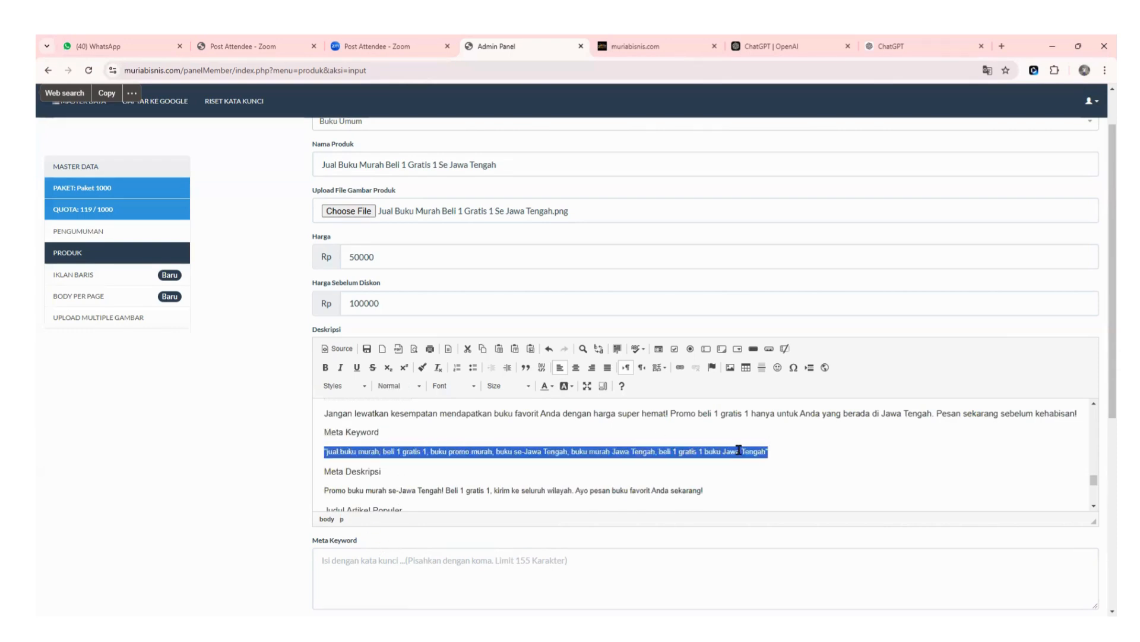
pyautogui.rightClick(739, 450)
pyautogui.click(761, 464)
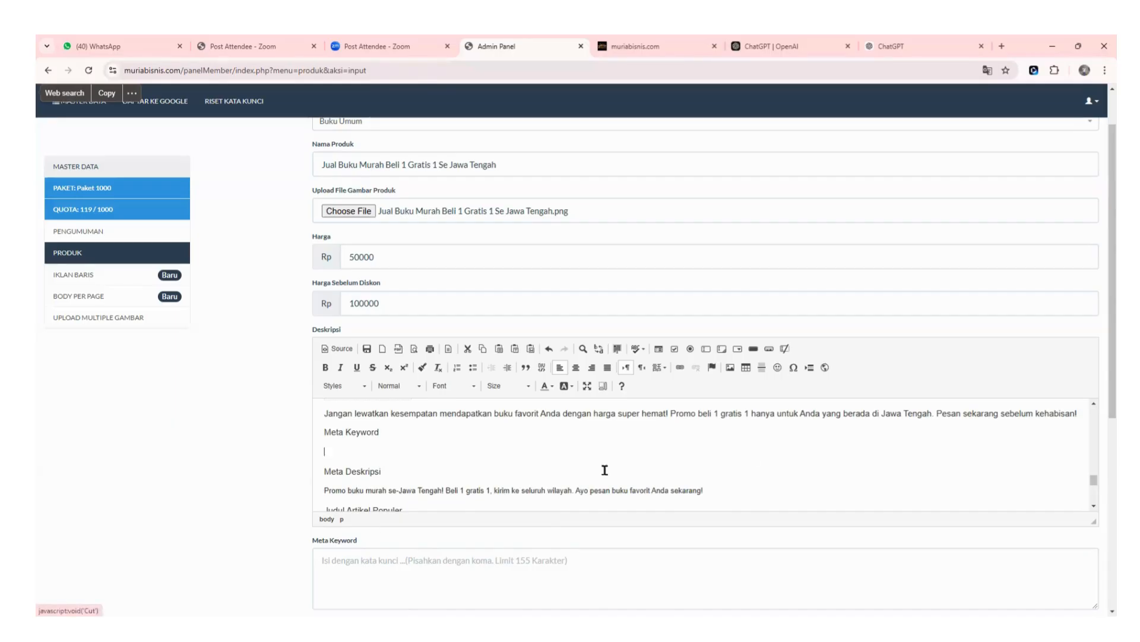
pyautogui.click(355, 553)
pyautogui.scroll(-2, 562, 459)
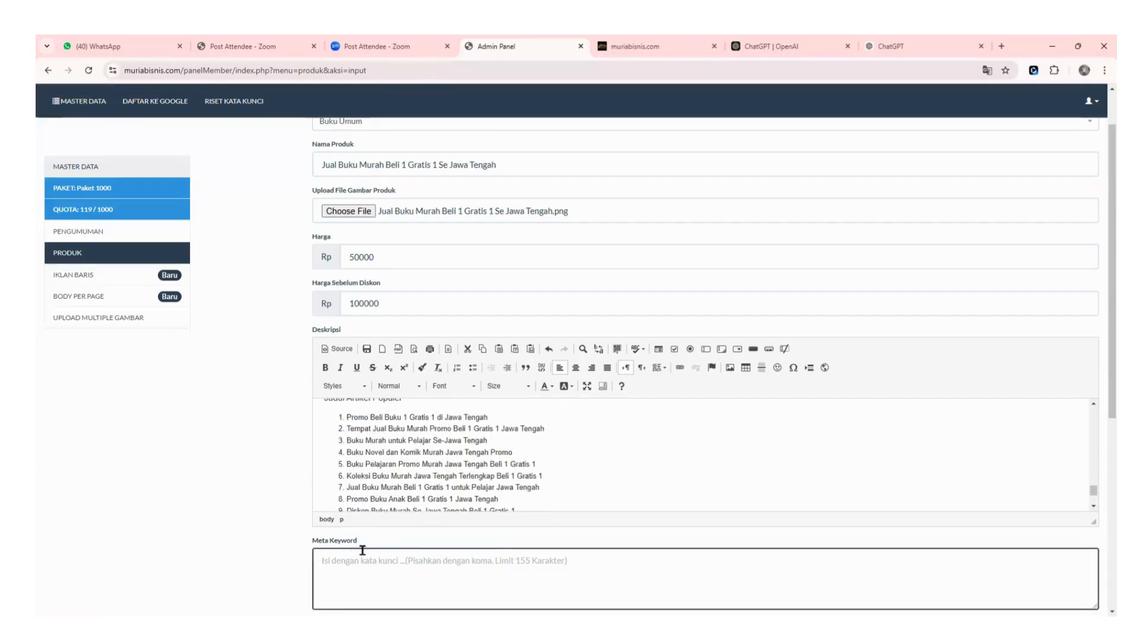
pyautogui.hotkey('ctrl', 'v')
pyautogui.scroll(2, 509, 453)
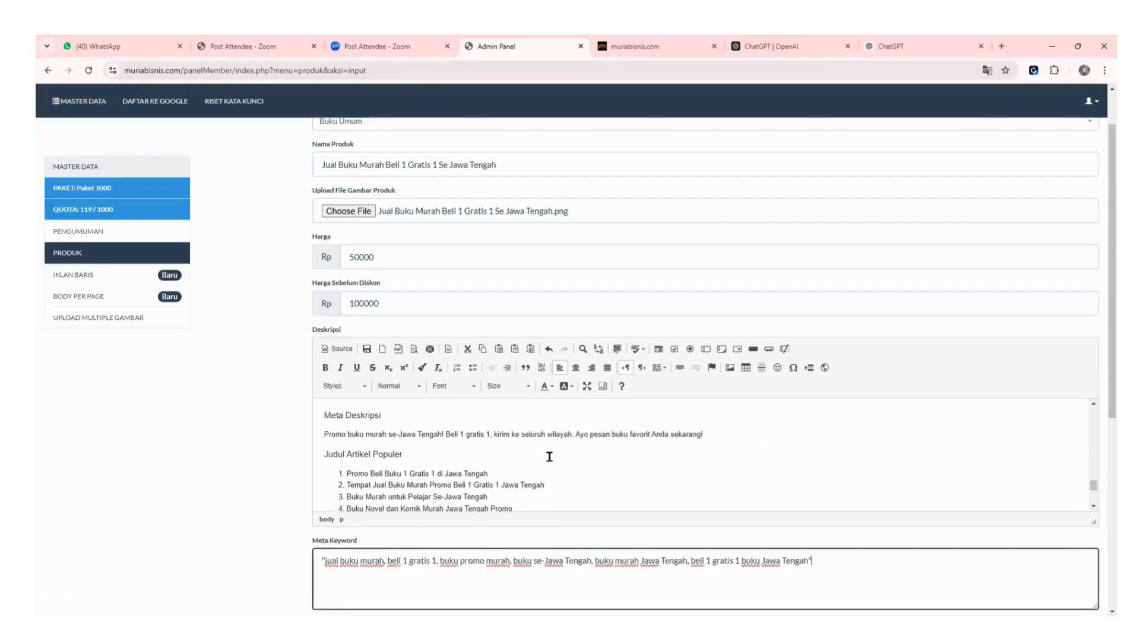
pyautogui.scroll(1, 493, 447)
pyautogui.scroll(-1, 406, 462)
pyautogui.moveTo(320, 435); pyautogui.dragTo(677, 436)
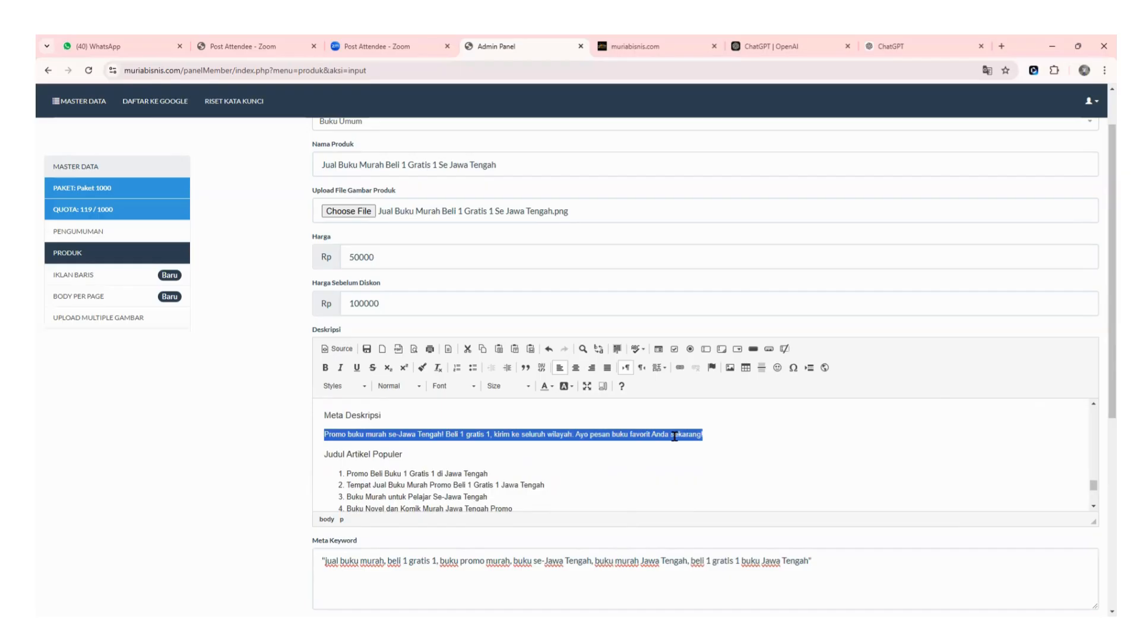
# Cut the promo sentence from the description and paste it into the Meta Deskripsi field.
pyautogui.rightClick(675, 436)
pyautogui.click(689, 446)
pyautogui.scroll(-3, 1072, 451)
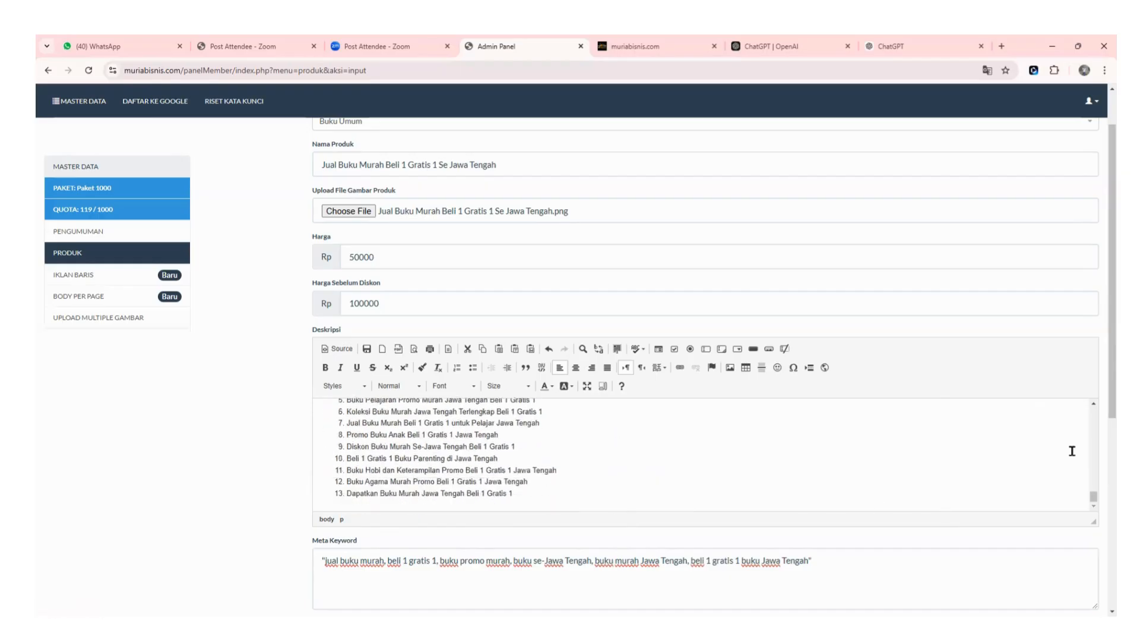
pyautogui.moveTo(1101, 402); pyautogui.dragTo(1103, 594)
pyautogui.click(1017, 435)
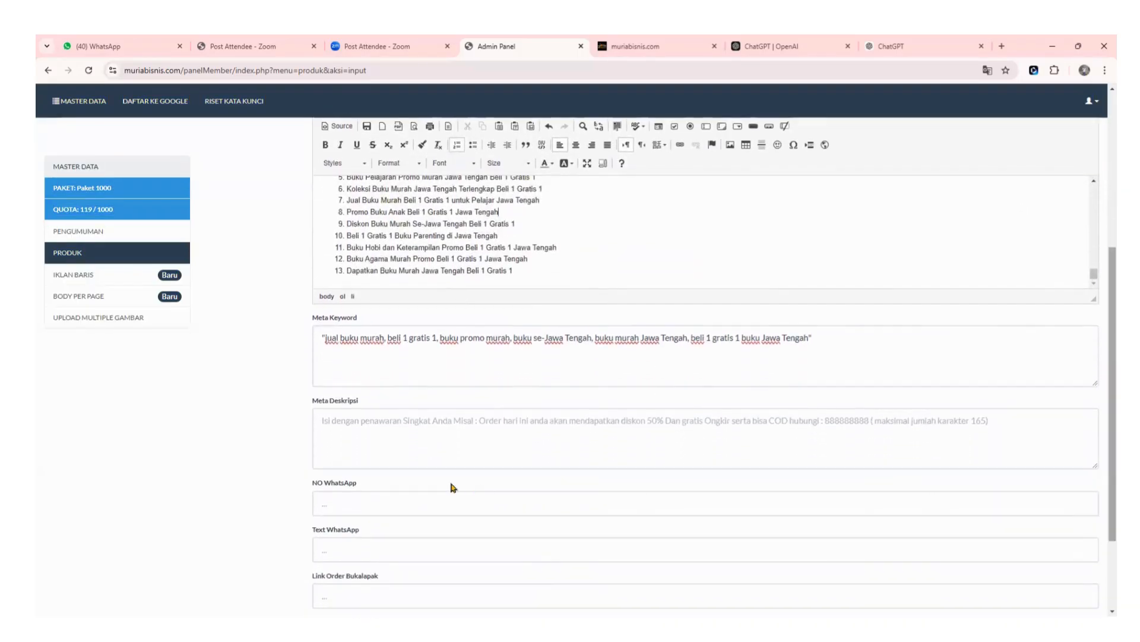
pyautogui.click(426, 434)
pyautogui.hotkey('ctrl', 'v')
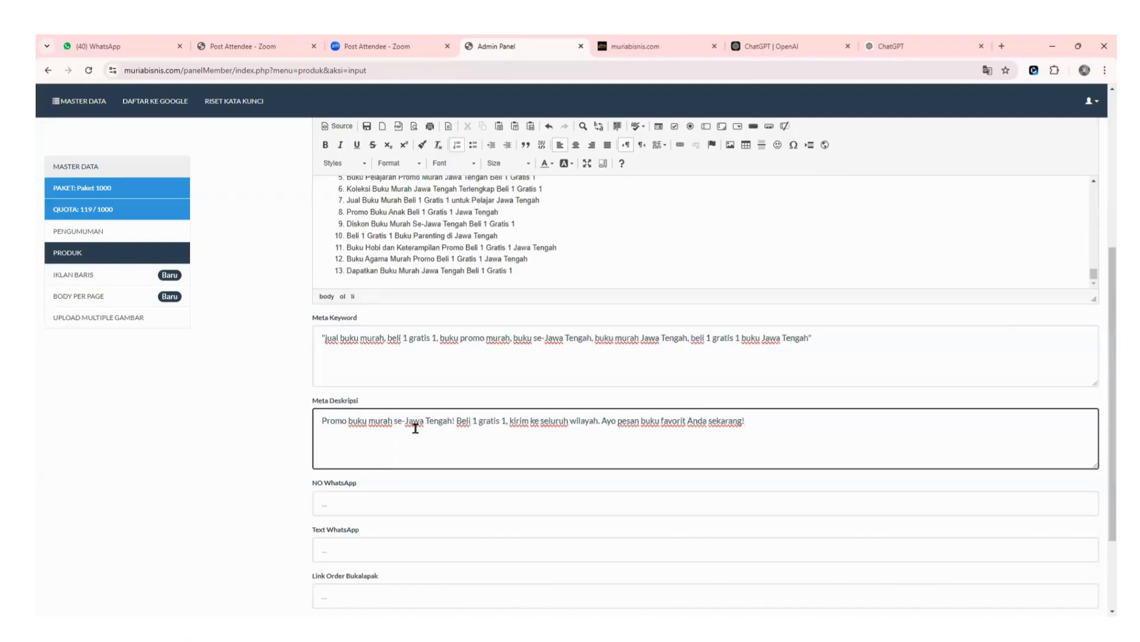
# Delete the leftover 'Meta Keyword' and 'Meta Deskripsi' headings from the description.
pyautogui.moveTo(1101, 411); pyautogui.dragTo(1103, 241)
pyautogui.scroll(5, 719, 374)
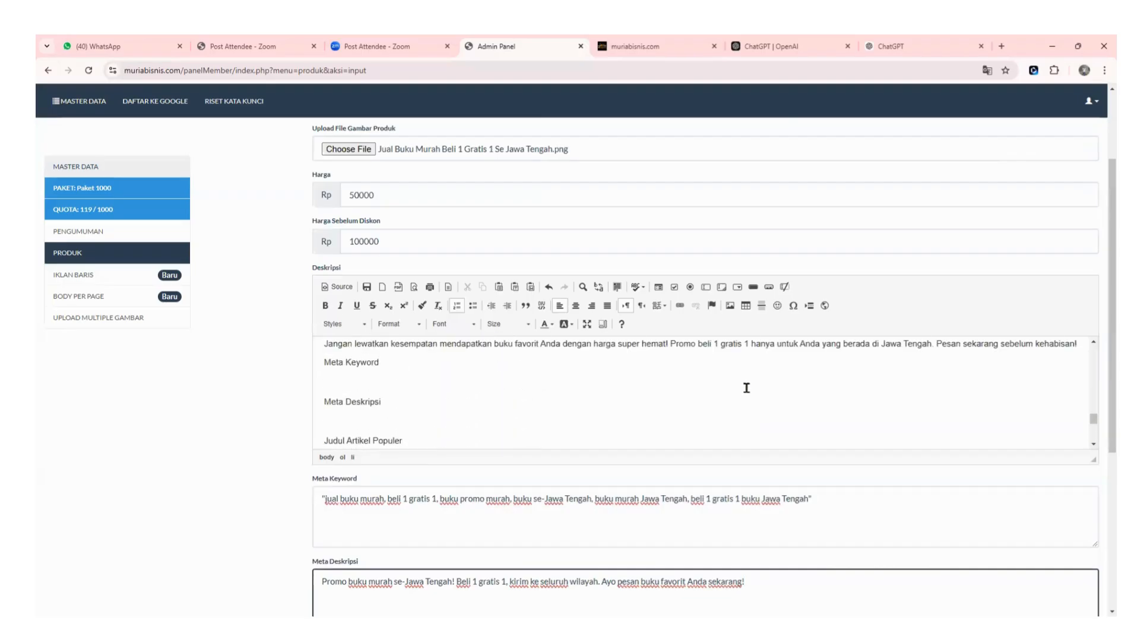
pyautogui.moveTo(380, 415); pyautogui.dragTo(310, 362)
pyautogui.press('Delete')
pyautogui.press('Delete')
pyautogui.press('Delete')
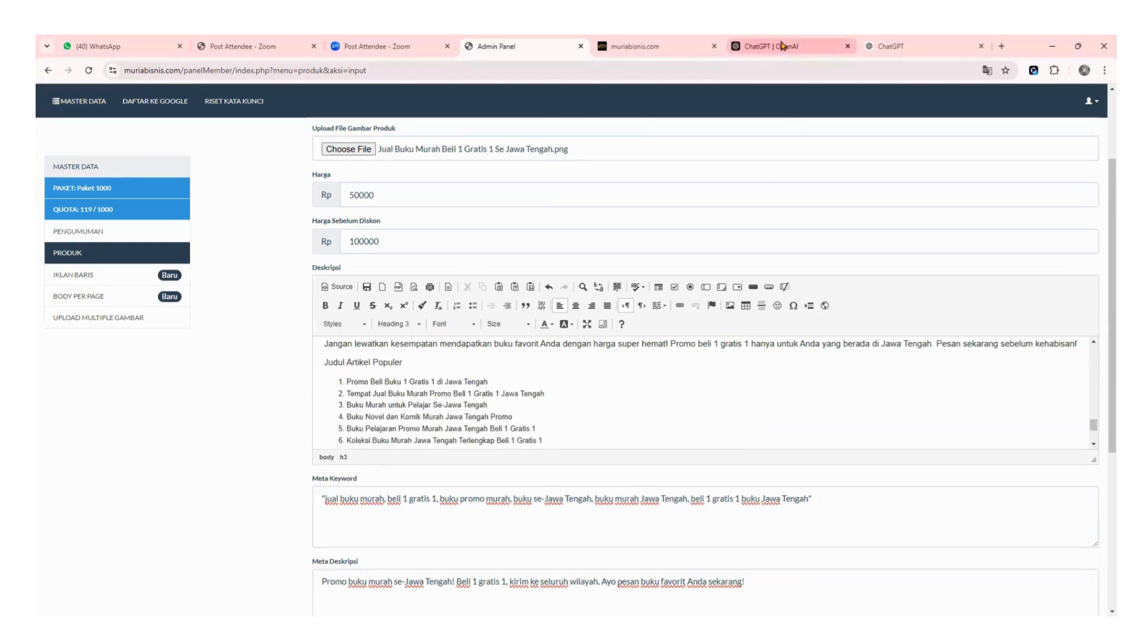
pyautogui.click(891, 46)
pyautogui.click(678, 346)
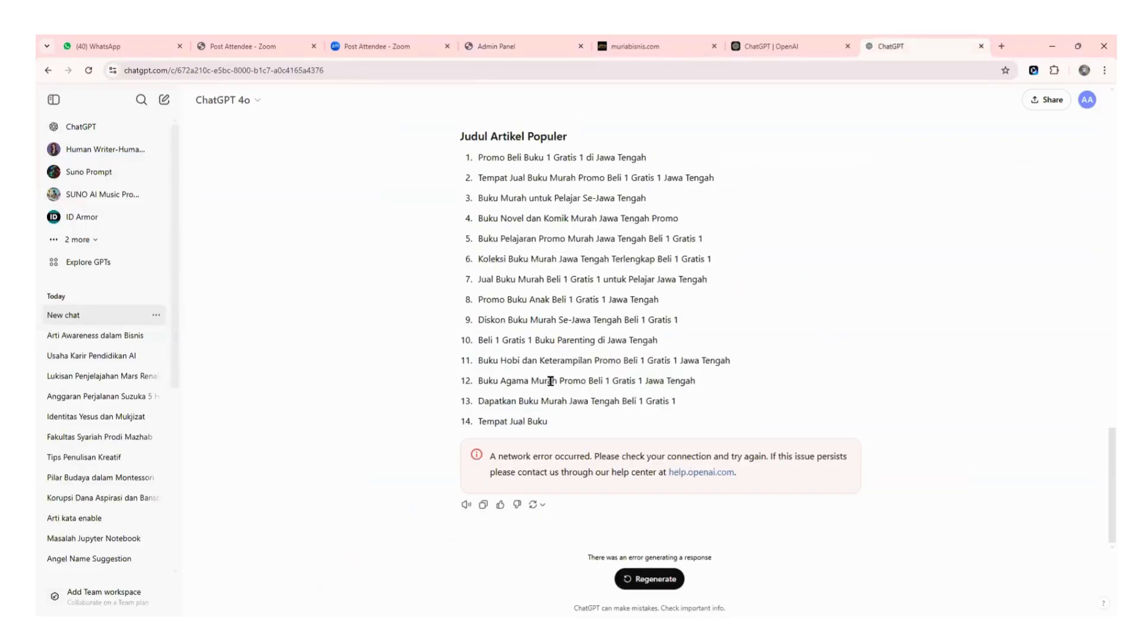
pyautogui.scroll(5, 546, 380)
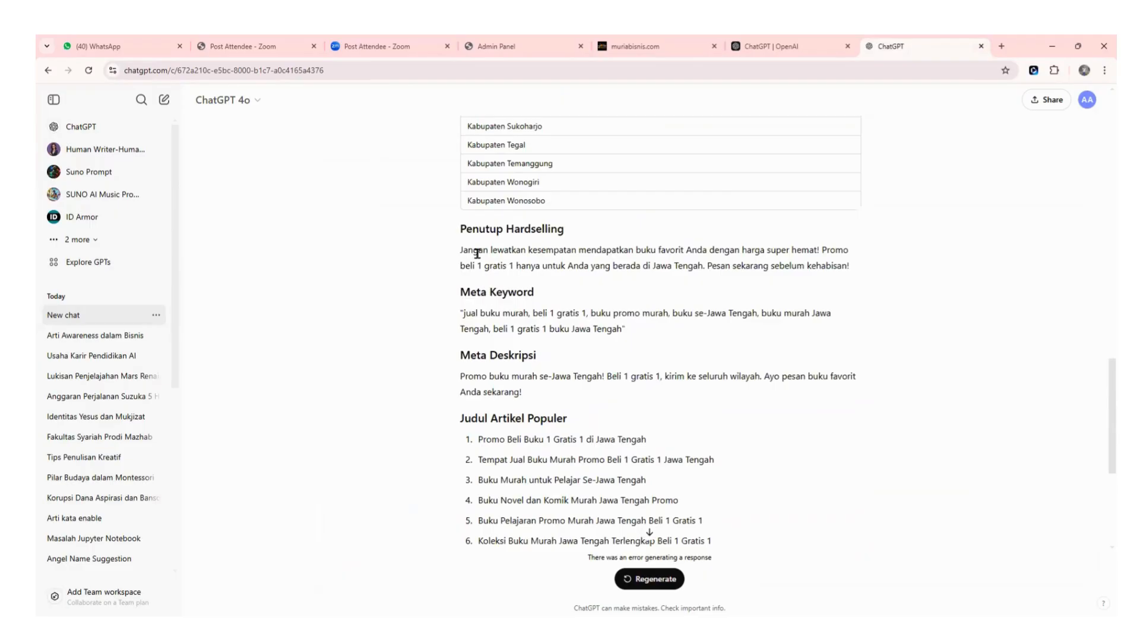
pyautogui.moveTo(461, 232); pyautogui.dragTo(591, 247)
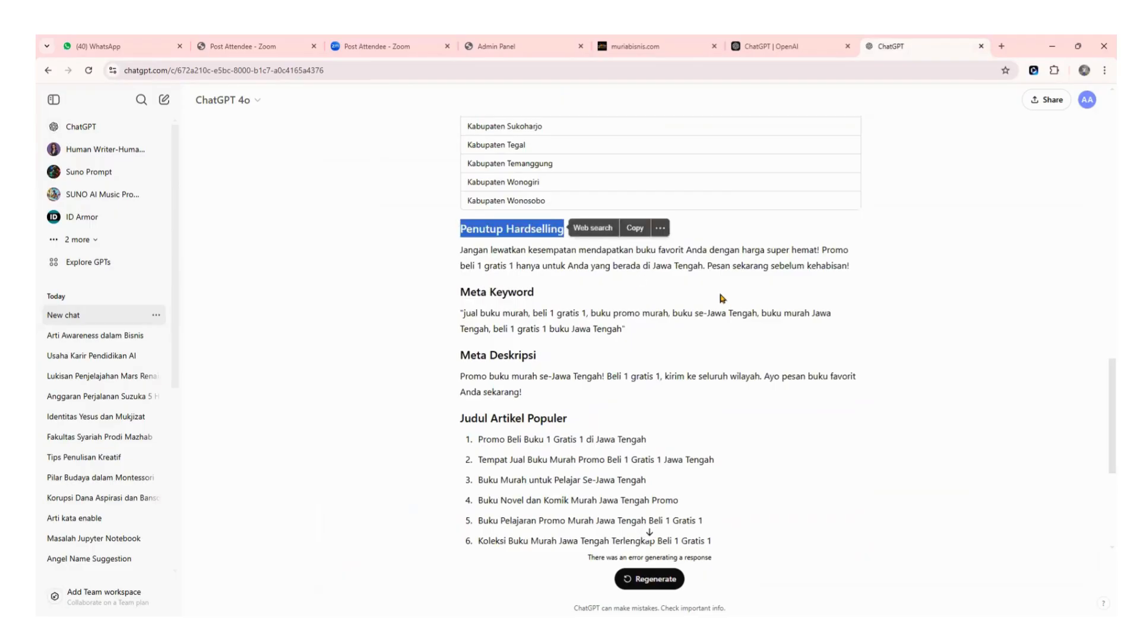
pyautogui.click(674, 297)
pyautogui.scroll(10, 530, 355)
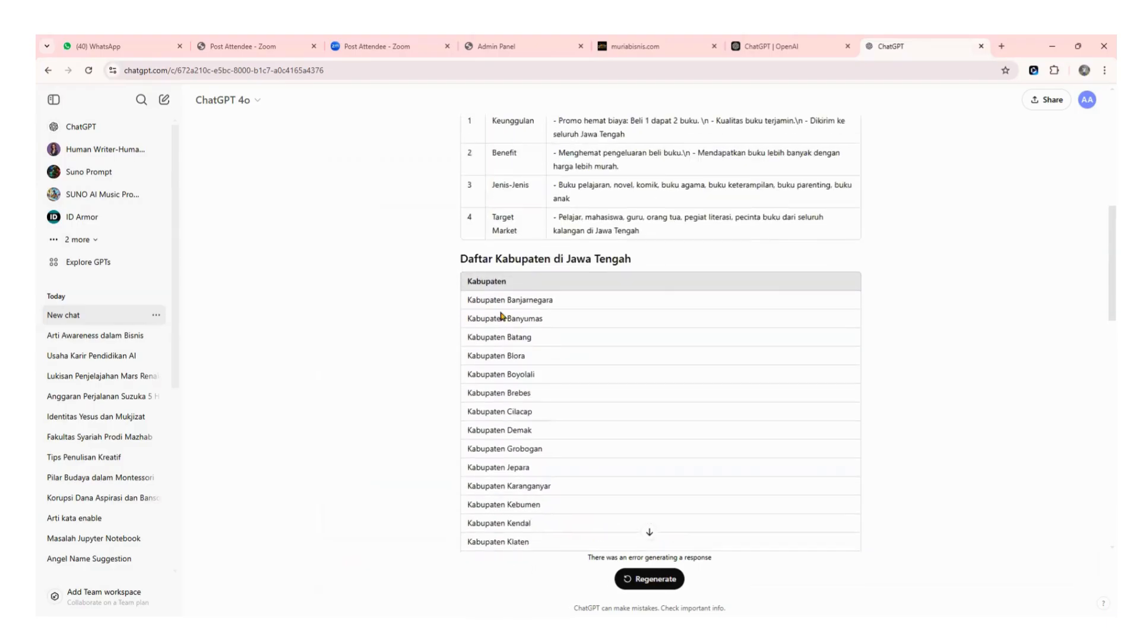
pyautogui.scroll(5, 502, 314)
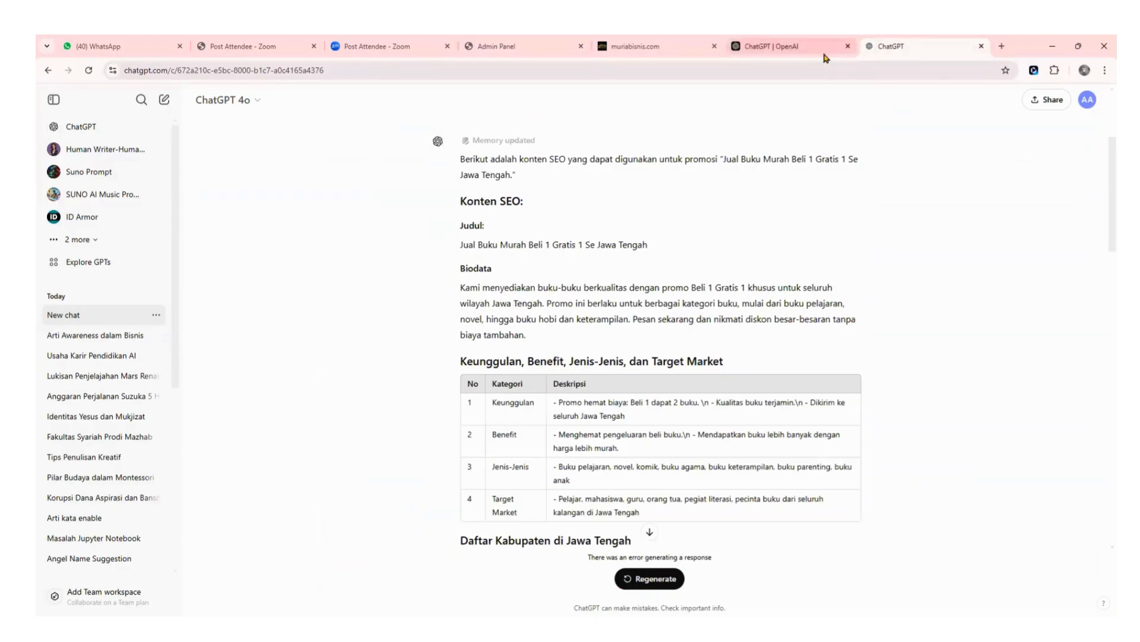
pyautogui.click(665, 47)
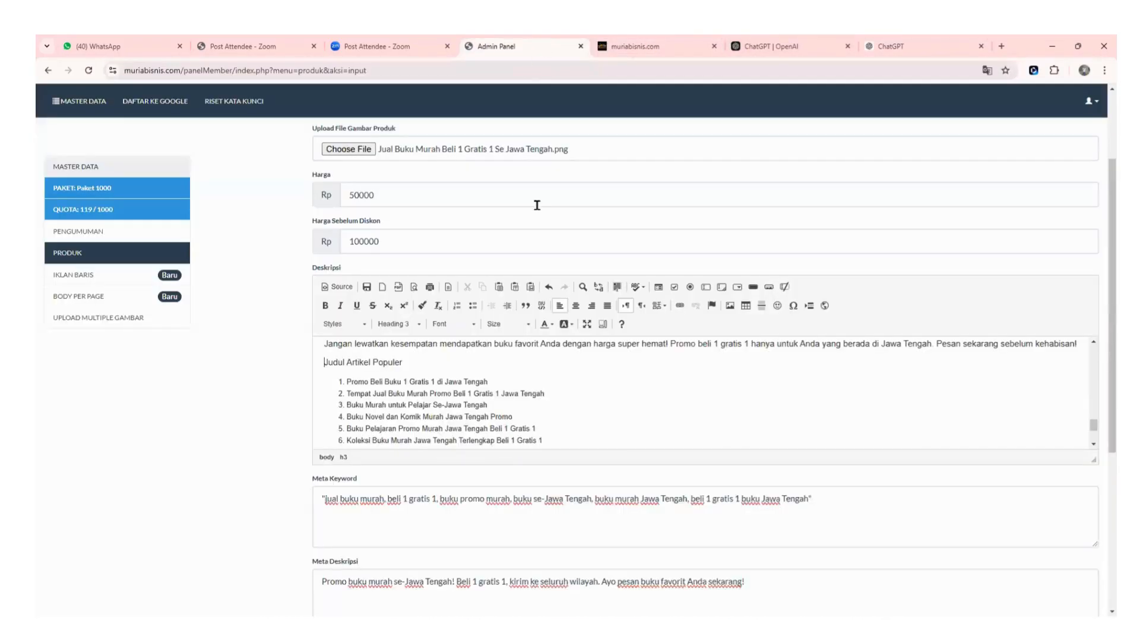
# Return to the product input form and scroll through the description.
pyautogui.click(543, 46)
pyautogui.scroll(1, 563, 398)
pyautogui.scroll(-1, 563, 398)
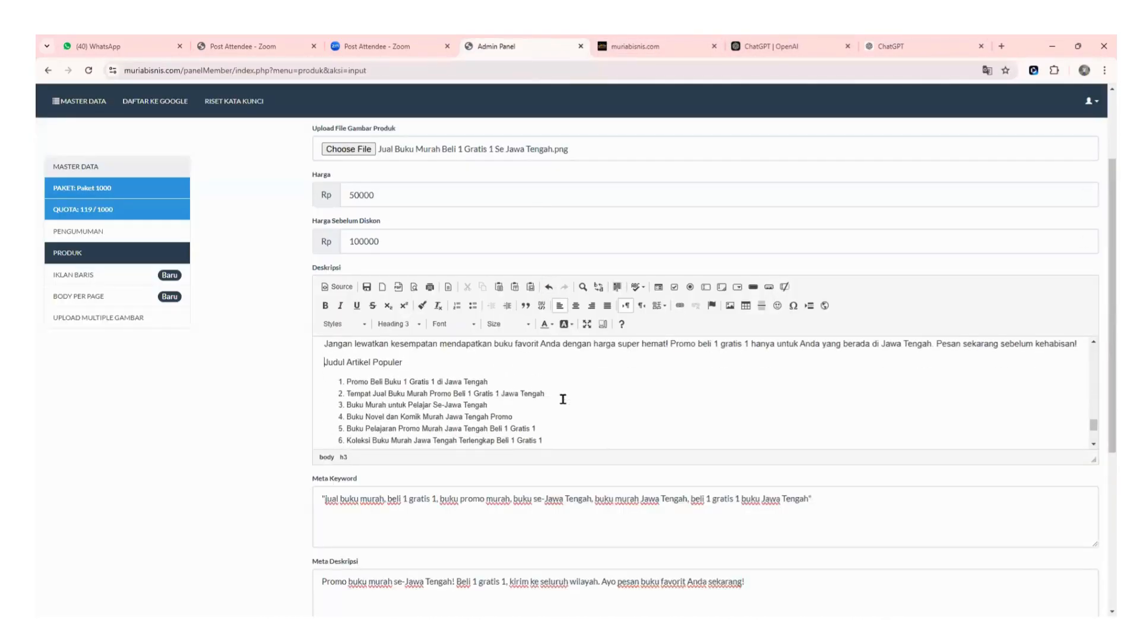
pyautogui.scroll(-4, 554, 394)
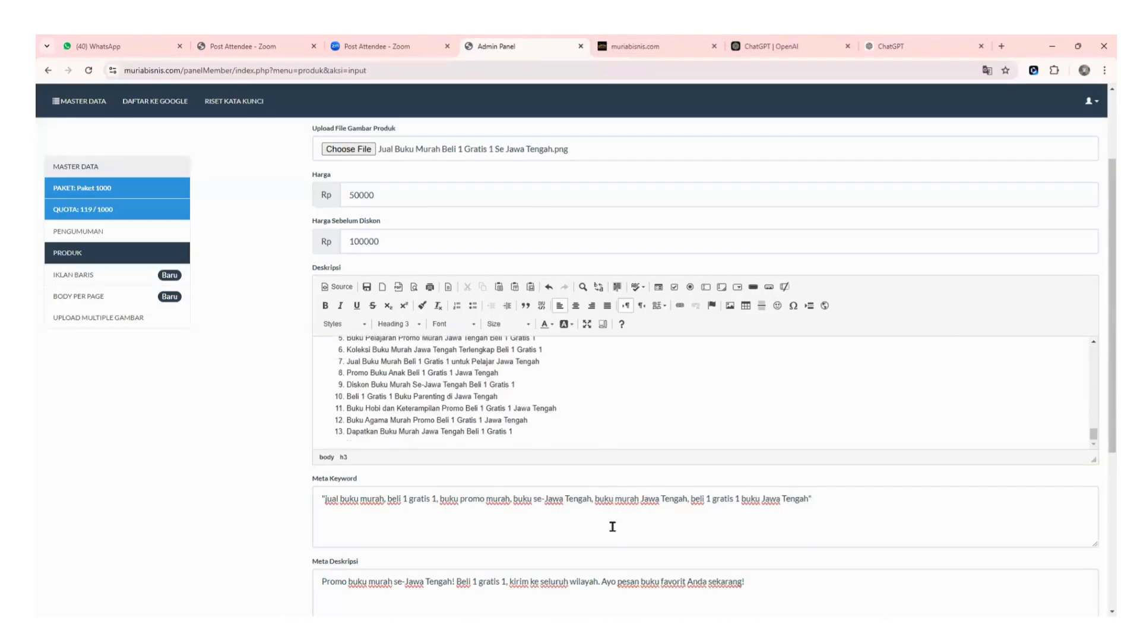
pyautogui.scroll(-3, 594, 525)
pyautogui.scroll(2, 598, 483)
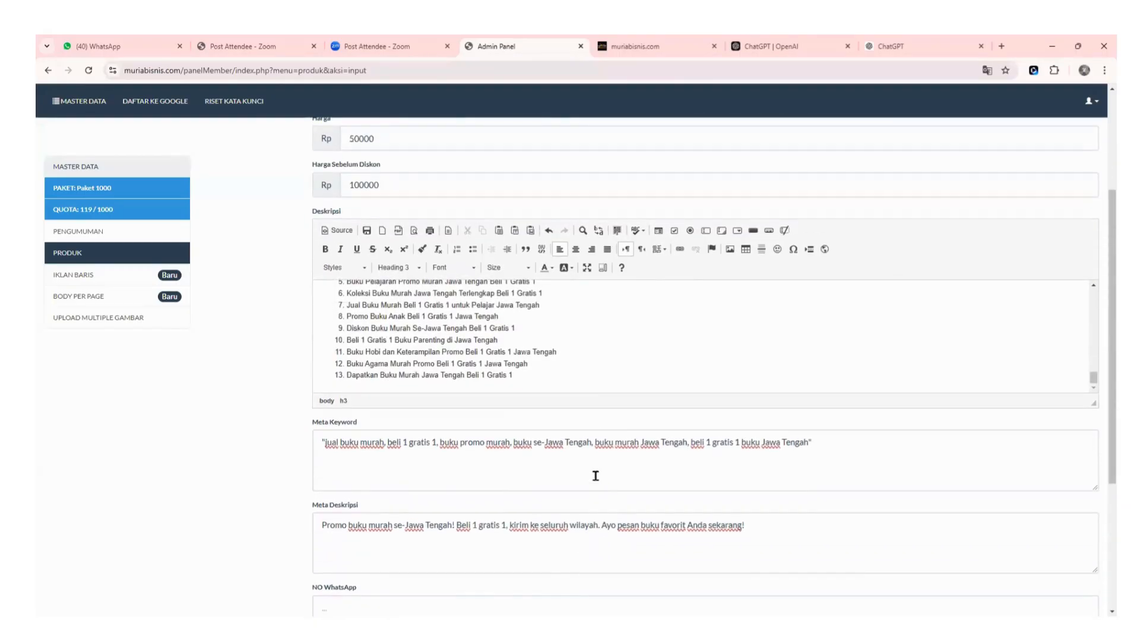
pyautogui.scroll(3, 587, 366)
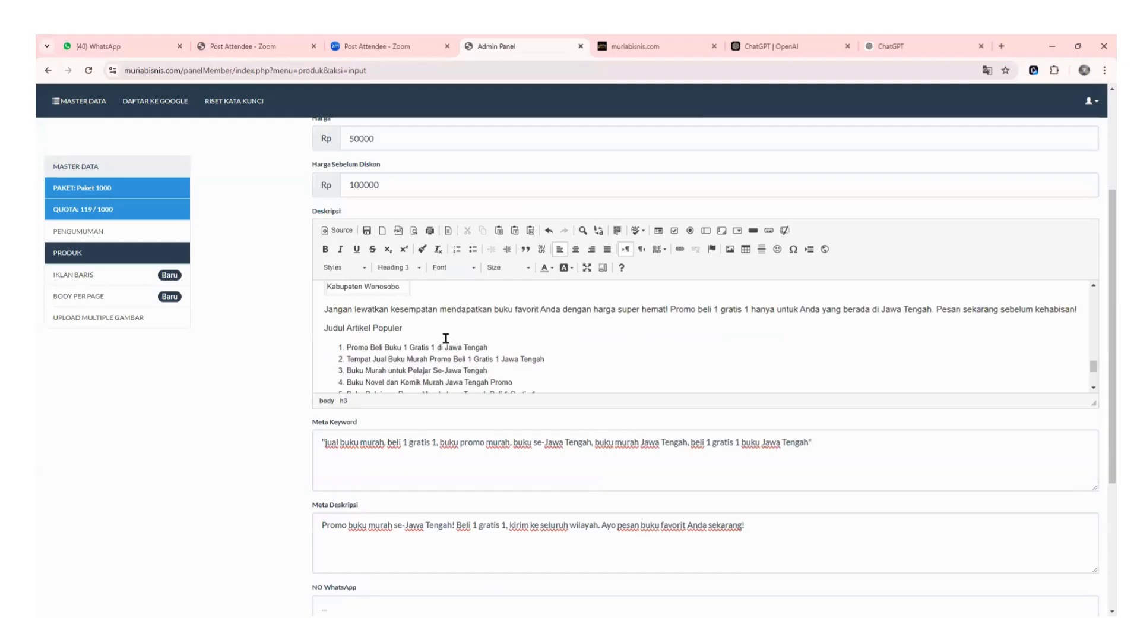
pyautogui.scroll(-2, 356, 335)
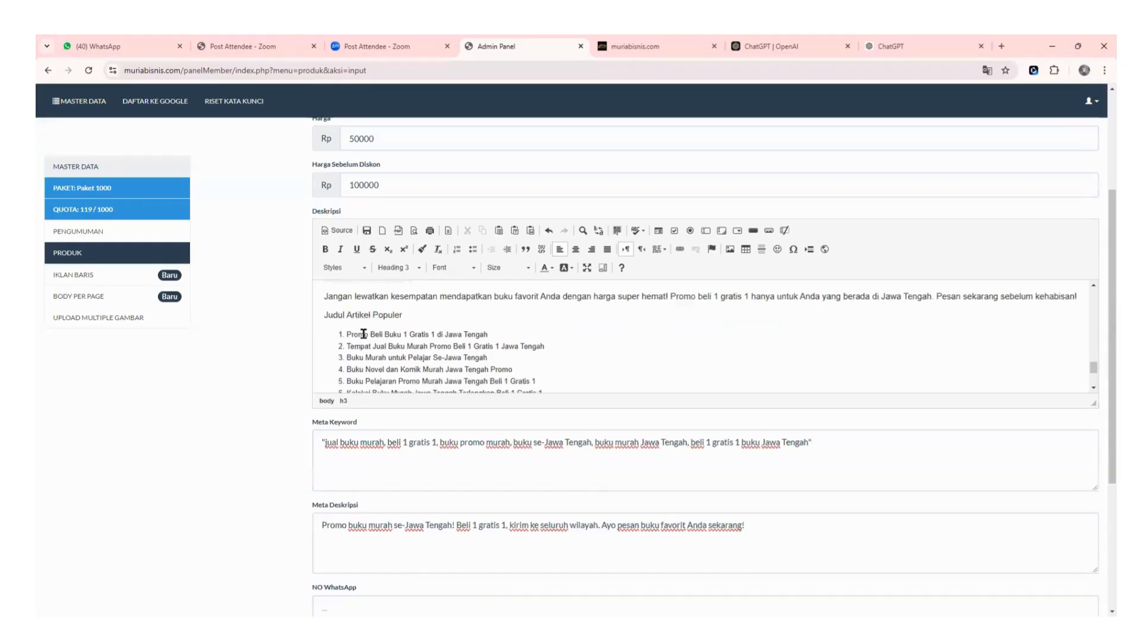
pyautogui.scroll(2, 363, 334)
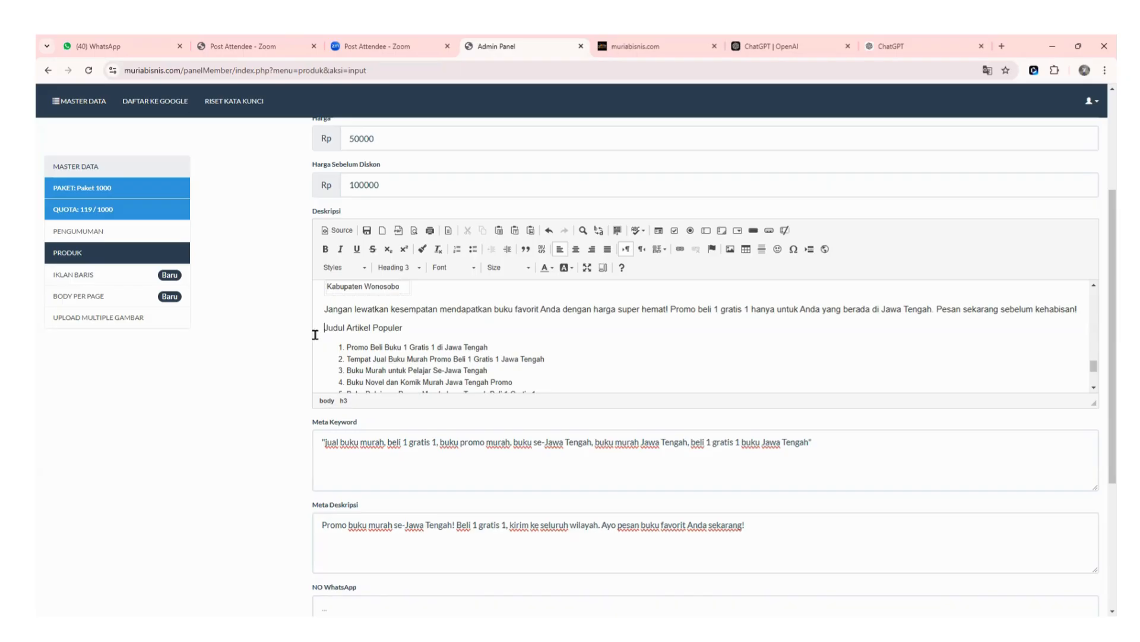
# Delete the 'Judul Artikel Populer' heading, its numbered title list and the trailing empty line.
pyautogui.moveTo(322, 328); pyautogui.dragTo(517, 369)
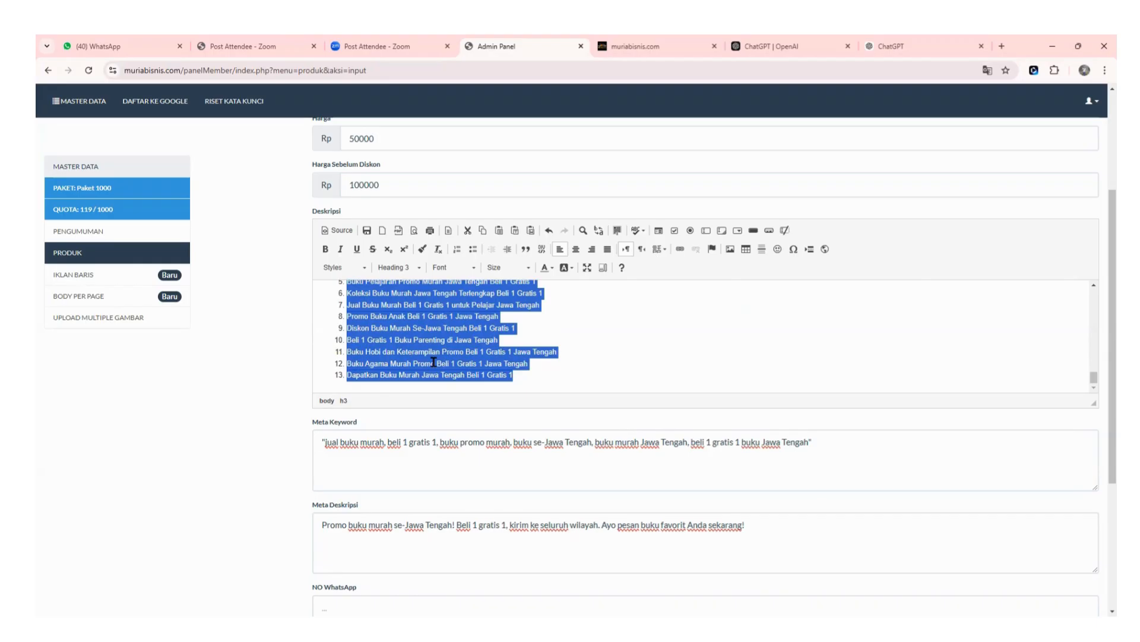
pyautogui.scroll(2, 434, 362)
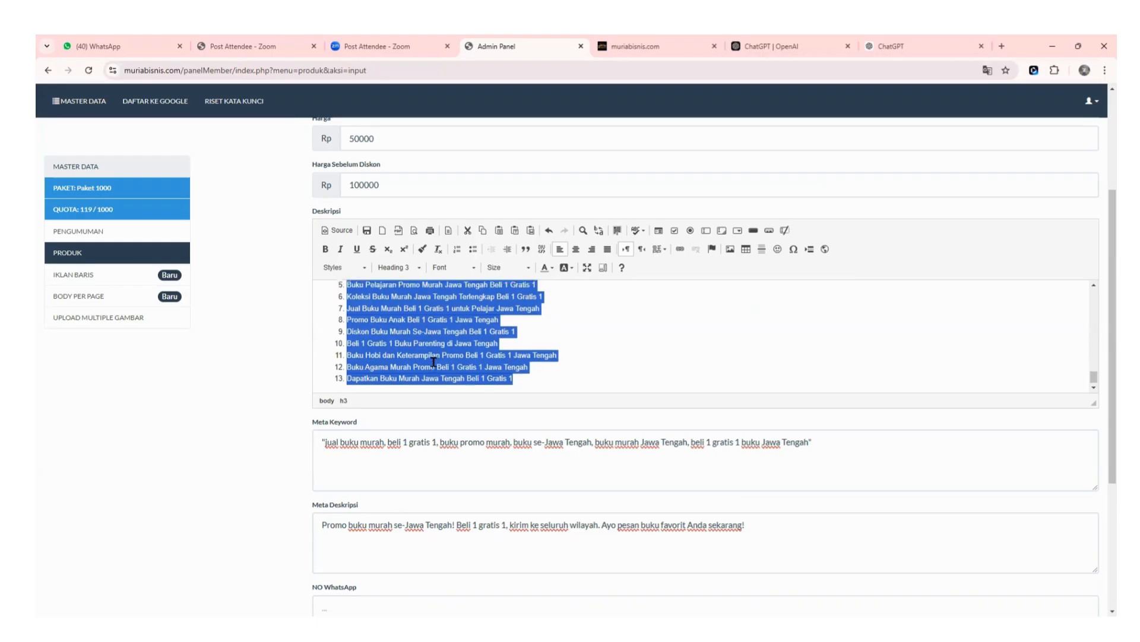
pyautogui.scroll(2, 434, 361)
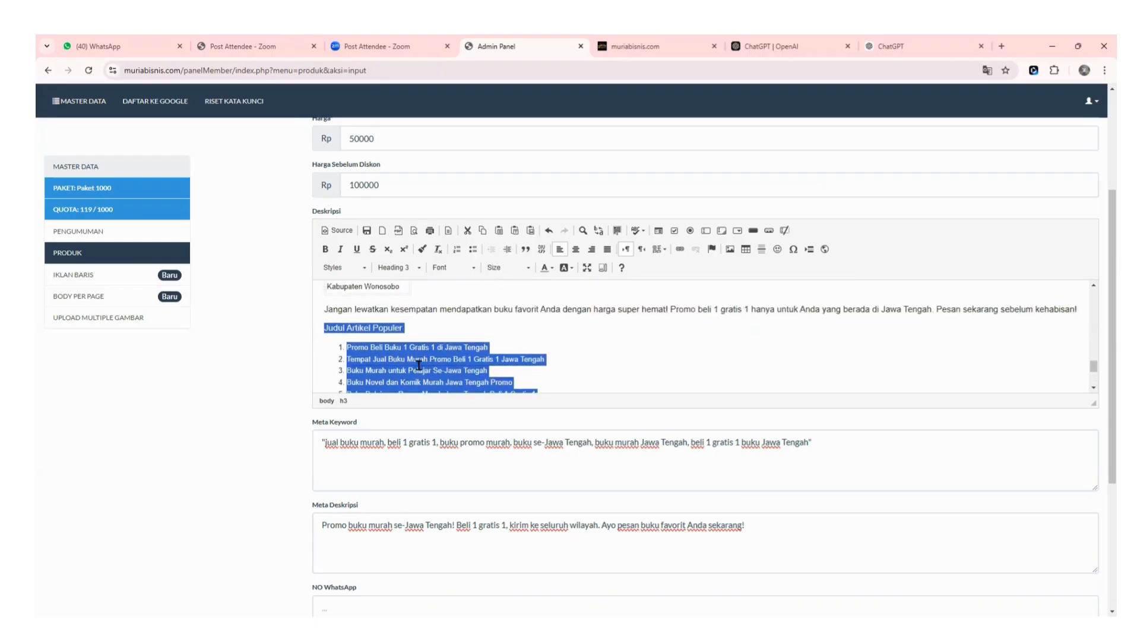
pyautogui.scroll(-2, 375, 358)
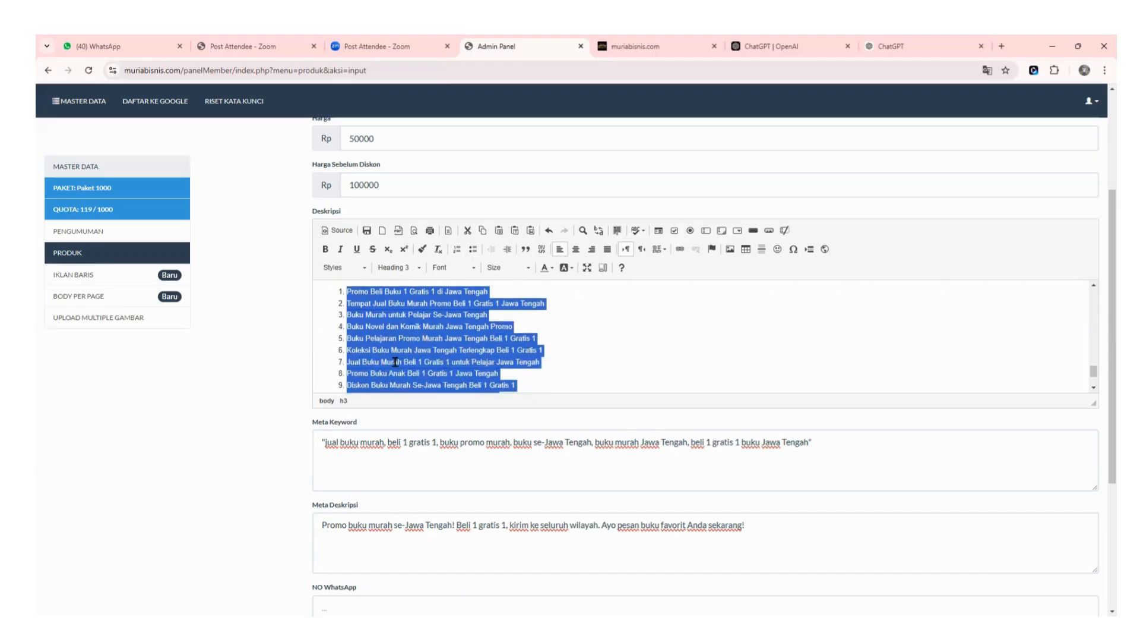
pyautogui.scroll(2, 358, 315)
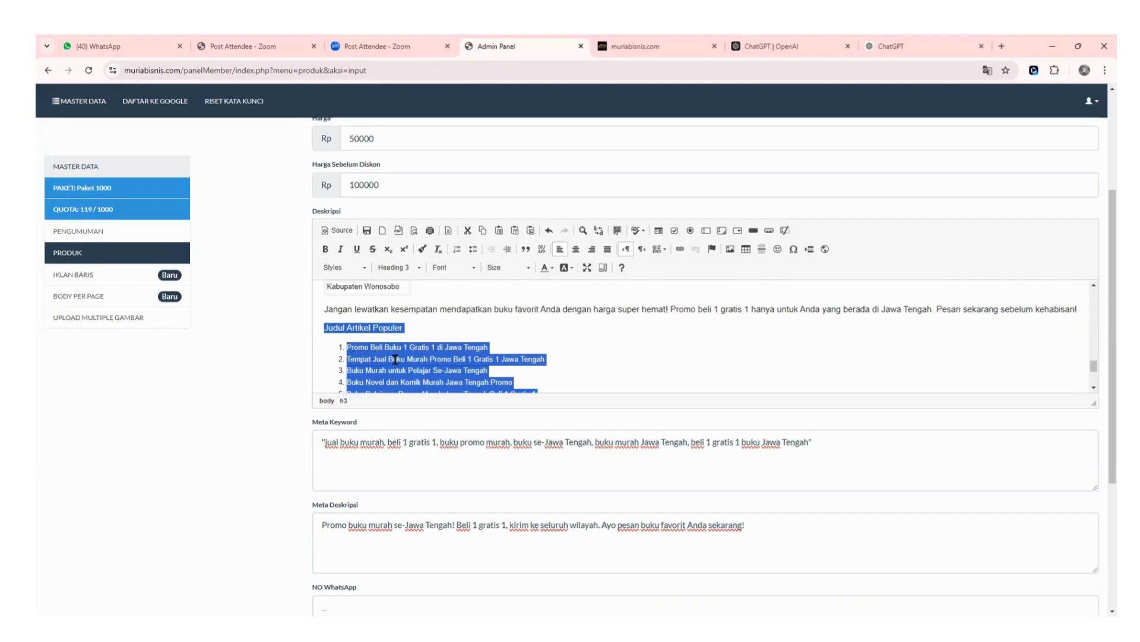
pyautogui.scroll(-2, 396, 359)
pyautogui.scroll(2, 386, 358)
pyautogui.press('Delete')
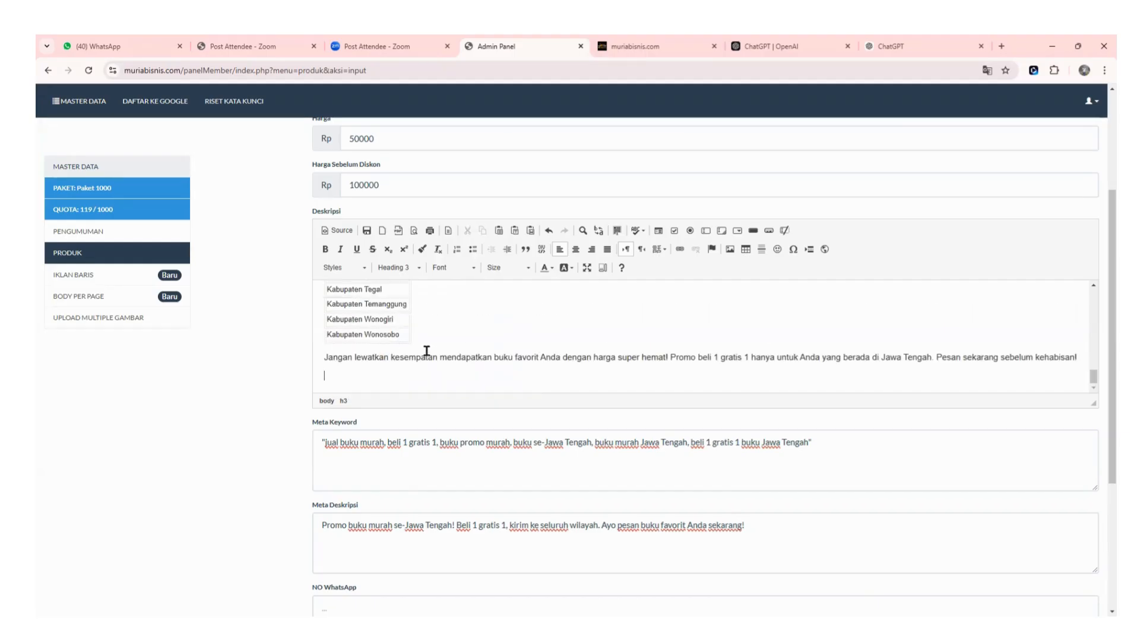
pyautogui.press('BackSpace')
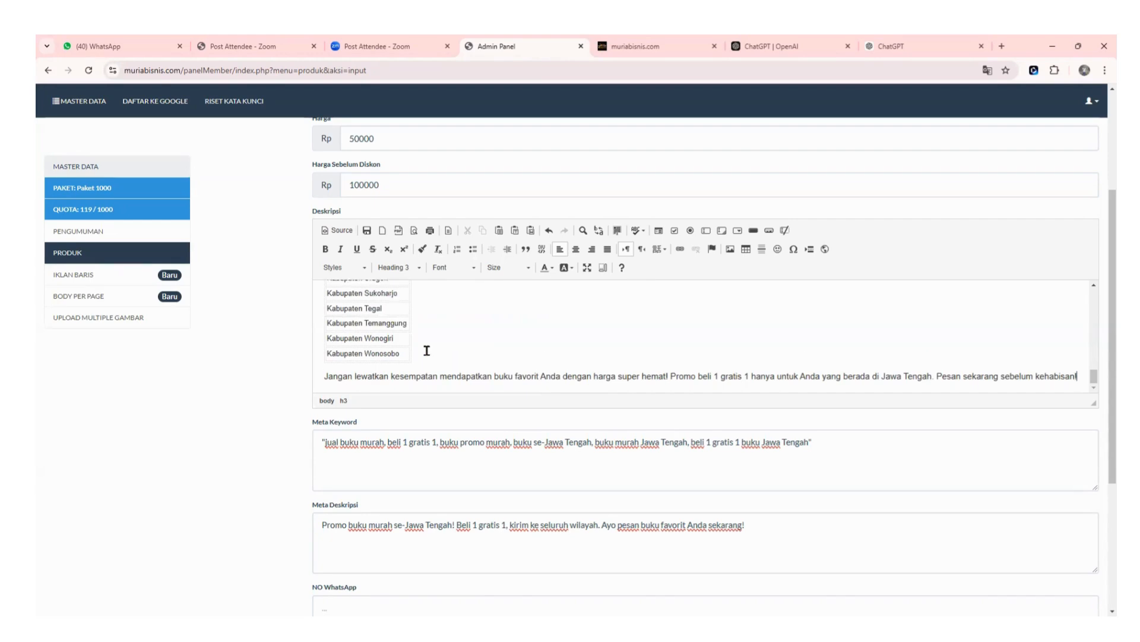
pyautogui.scroll(10, 454, 350)
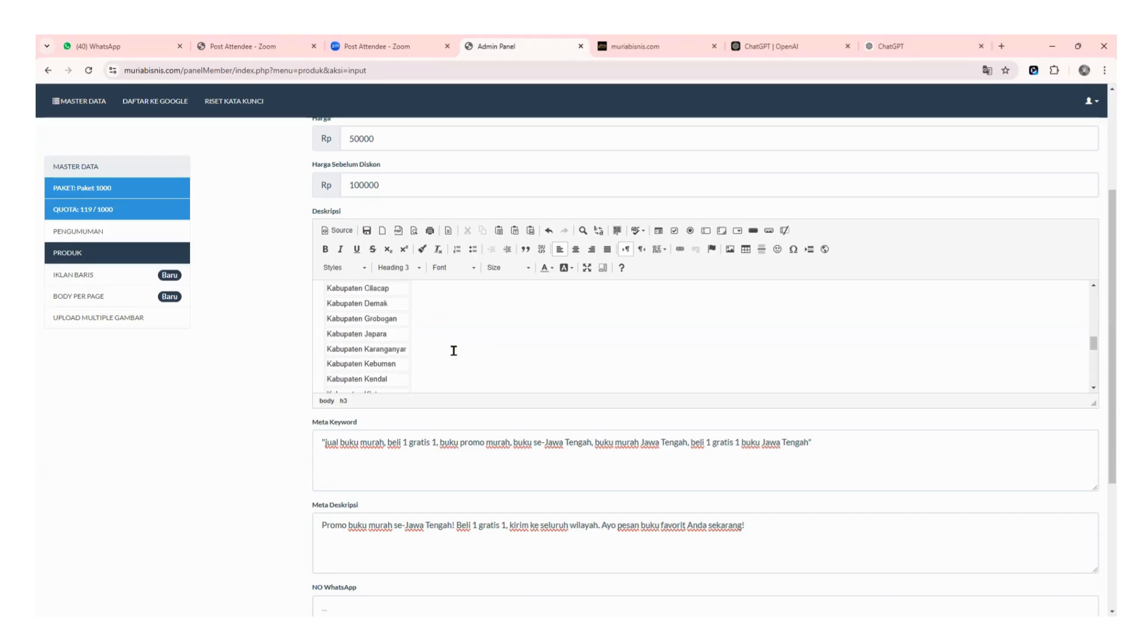
# Delete the blank line under the Keunggulan table and format 'Daftar Kabupaten di Jawa Tengah' as Heading 2.
pyautogui.click(394, 364)
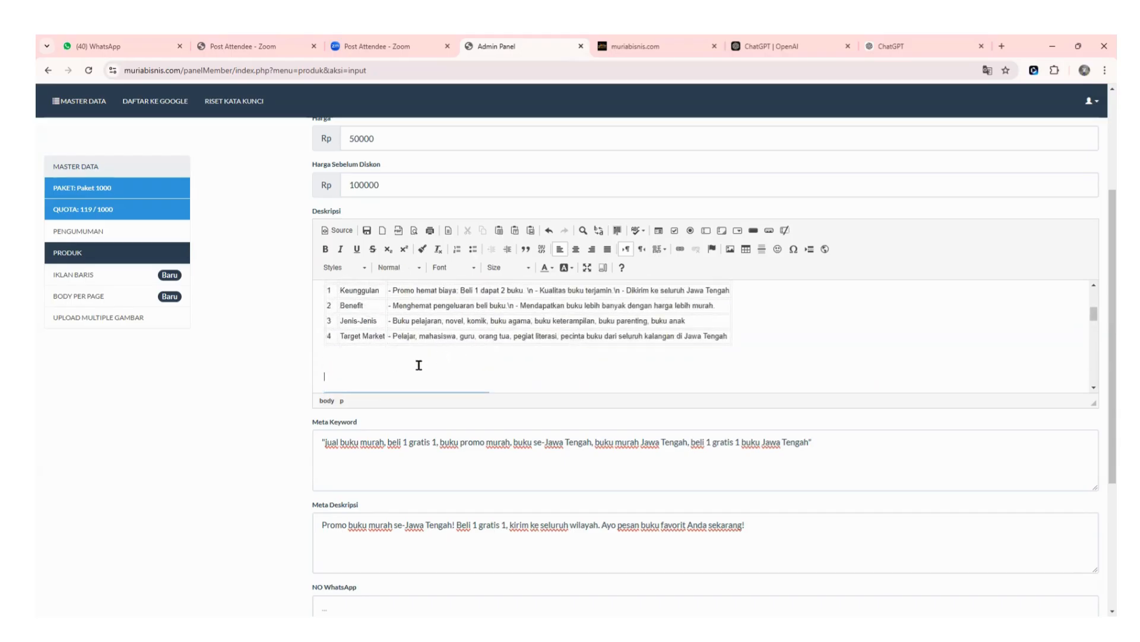
pyautogui.press('Delete')
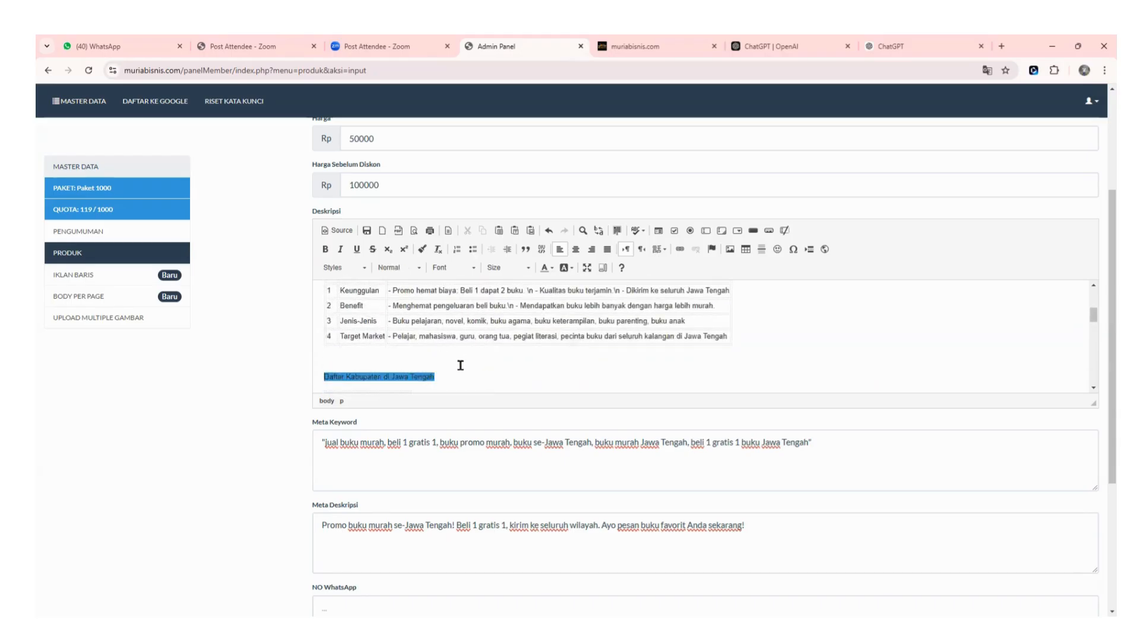
pyautogui.scroll(-5, 469, 368)
pyautogui.scroll(3, 475, 375)
pyautogui.scroll(1, 471, 372)
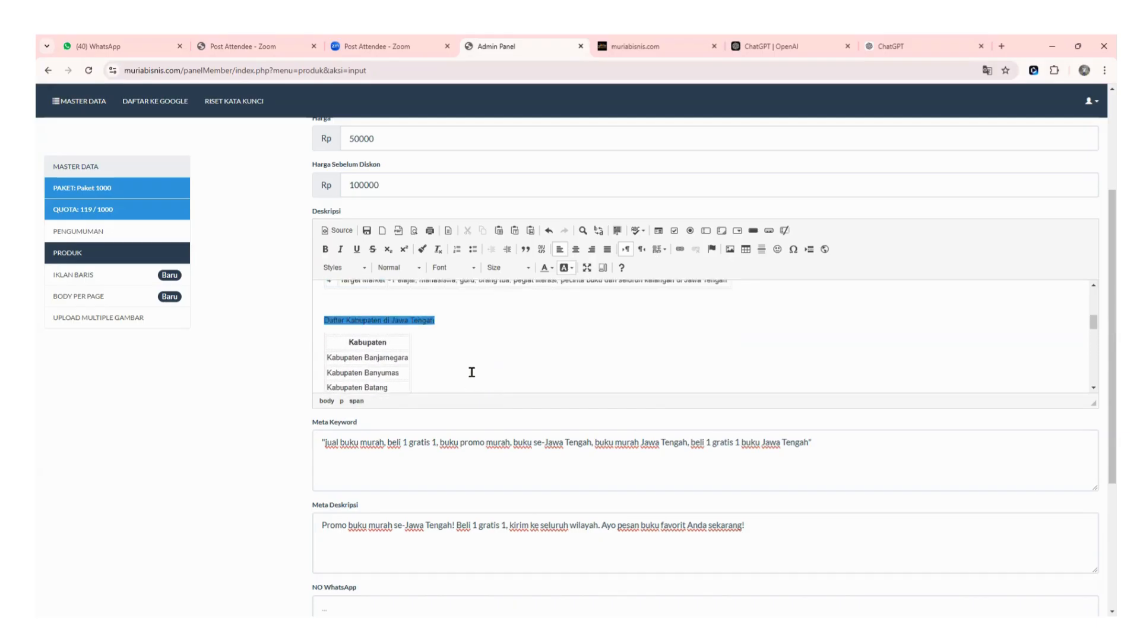
pyautogui.click(406, 267)
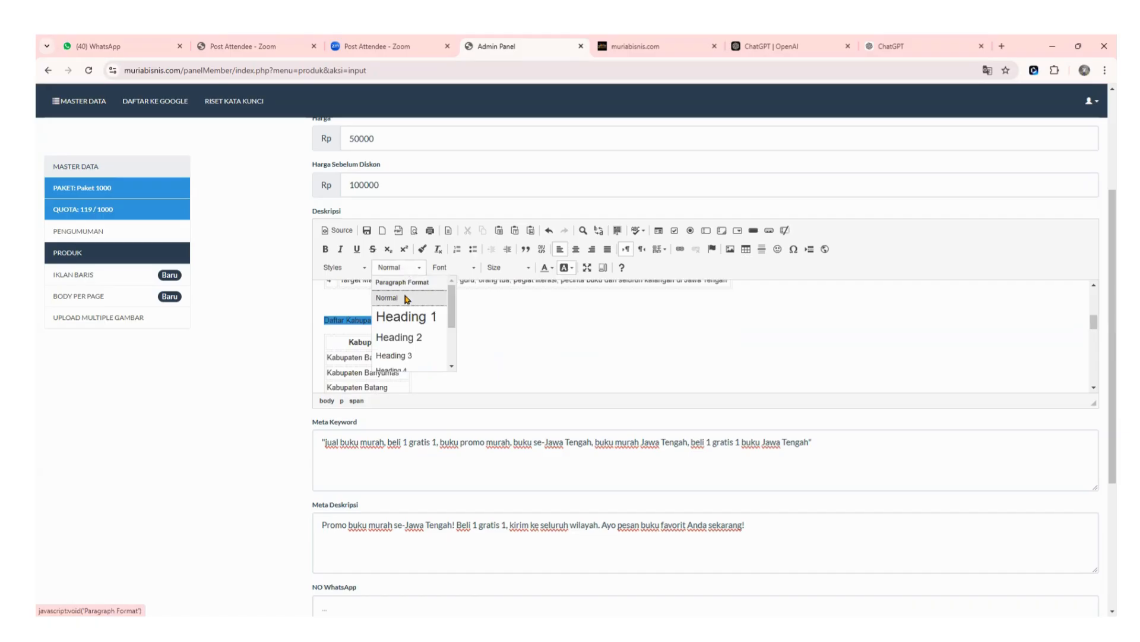
pyautogui.click(406, 351)
pyautogui.click(528, 333)
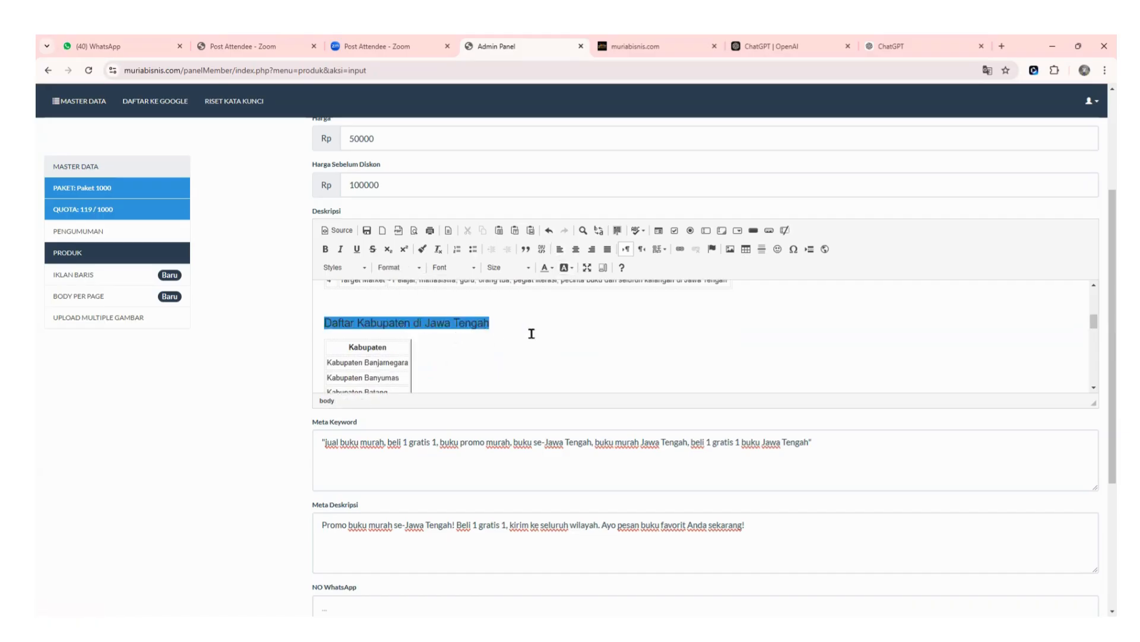
pyautogui.scroll(4, 534, 334)
pyautogui.scroll(-10, 416, 357)
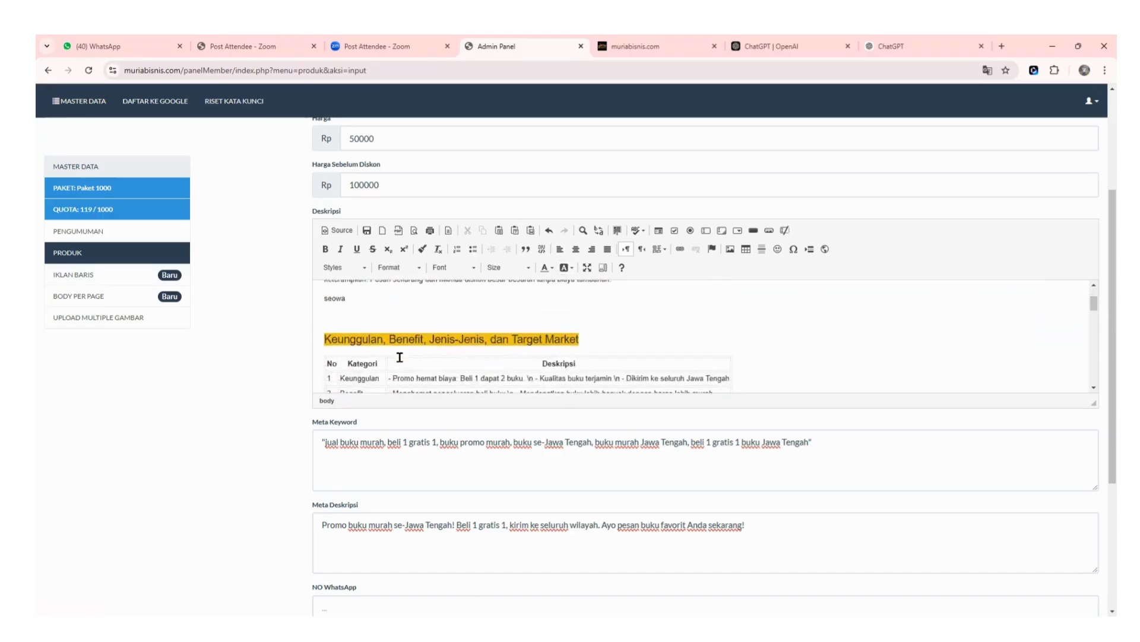
pyautogui.scroll(-3, 431, 373)
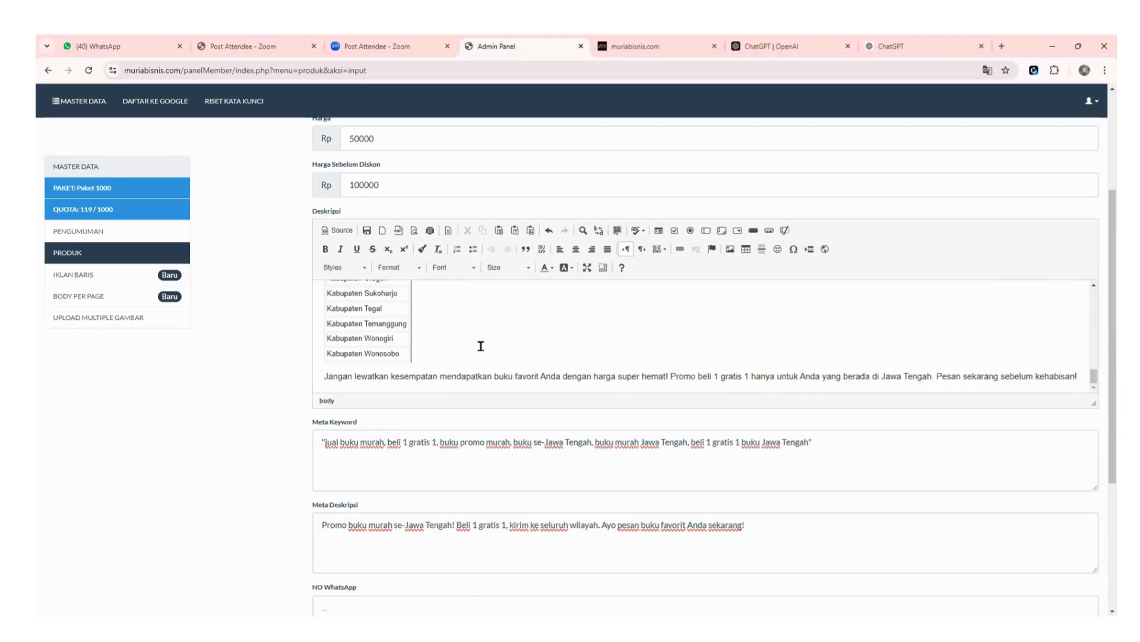
# Add 'seowa', 'seodenai' and 'seobaca' as new lines after the 'kehabisan!' promo paragraph.
pyautogui.click(1078, 377)
pyautogui.press('Return')
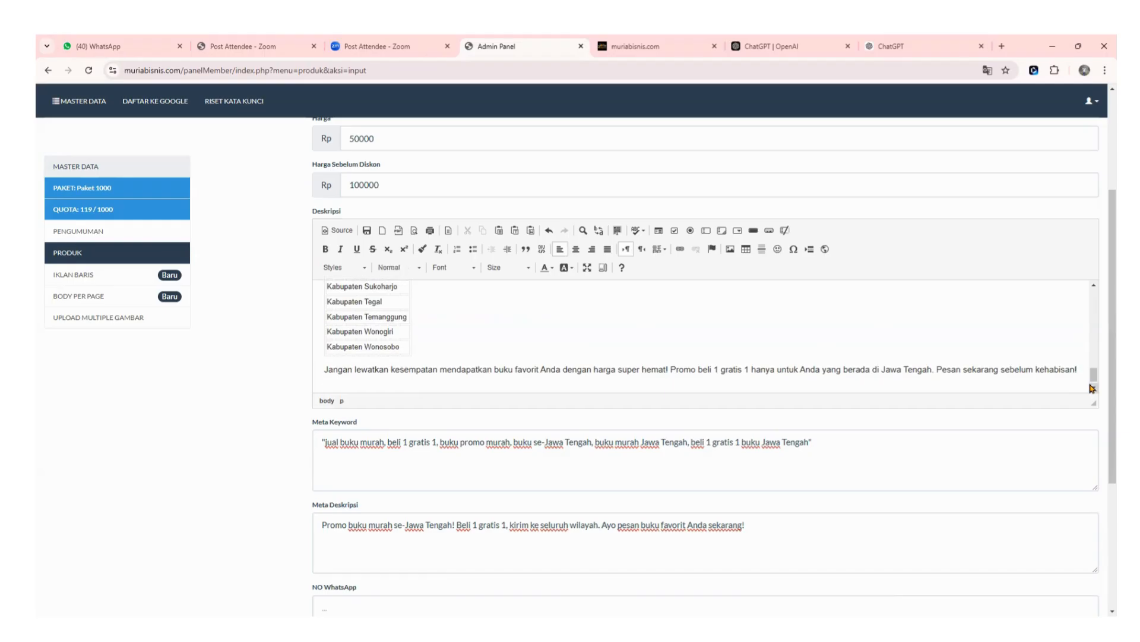
pyautogui.write('seowa')
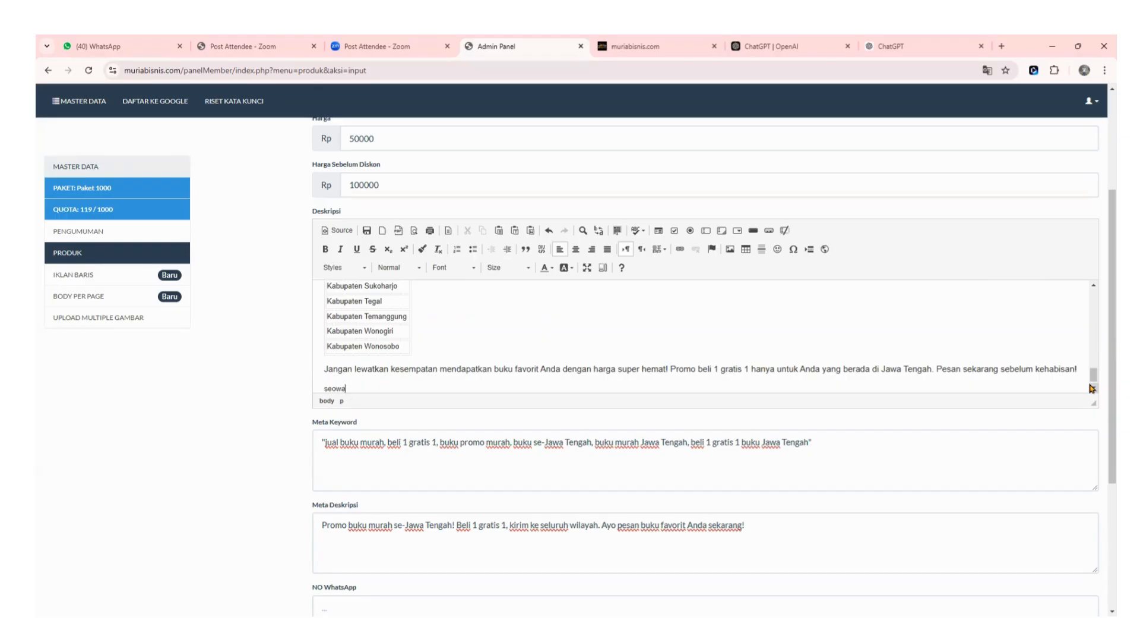
pyautogui.press('Return')
pyautogui.write('se')
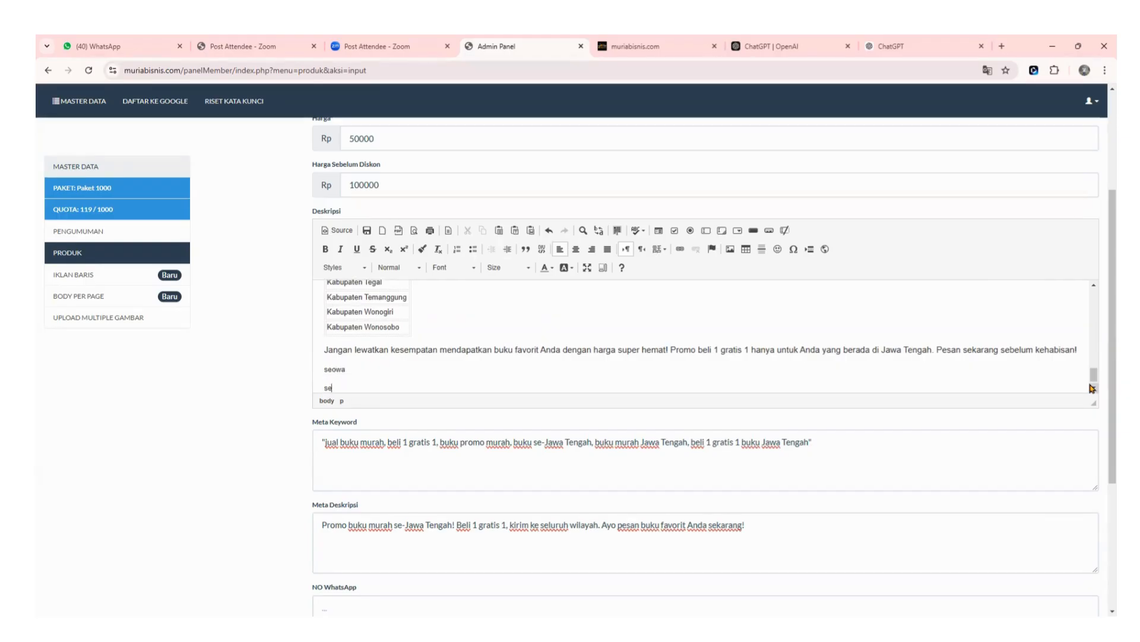
pyautogui.write('odenai')
pyautogui.press('Return')
pyautogui.write('seobaca')
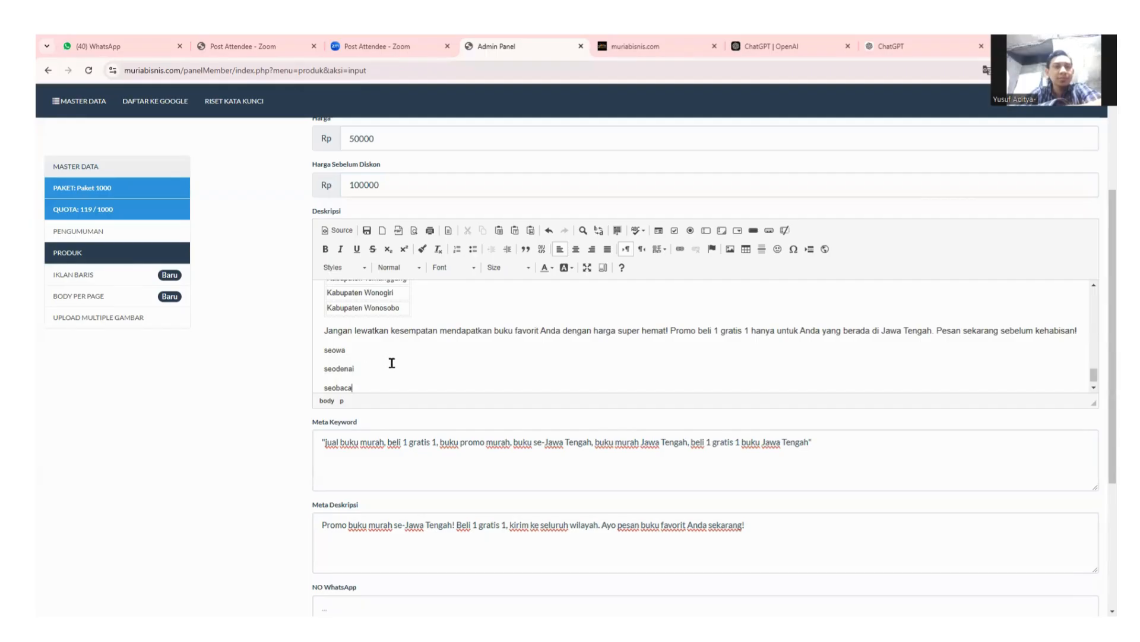
# Enter the product's WhatsApp contact phone number in the NO WhatsApp field.
pyautogui.scroll(-1, 375, 356)
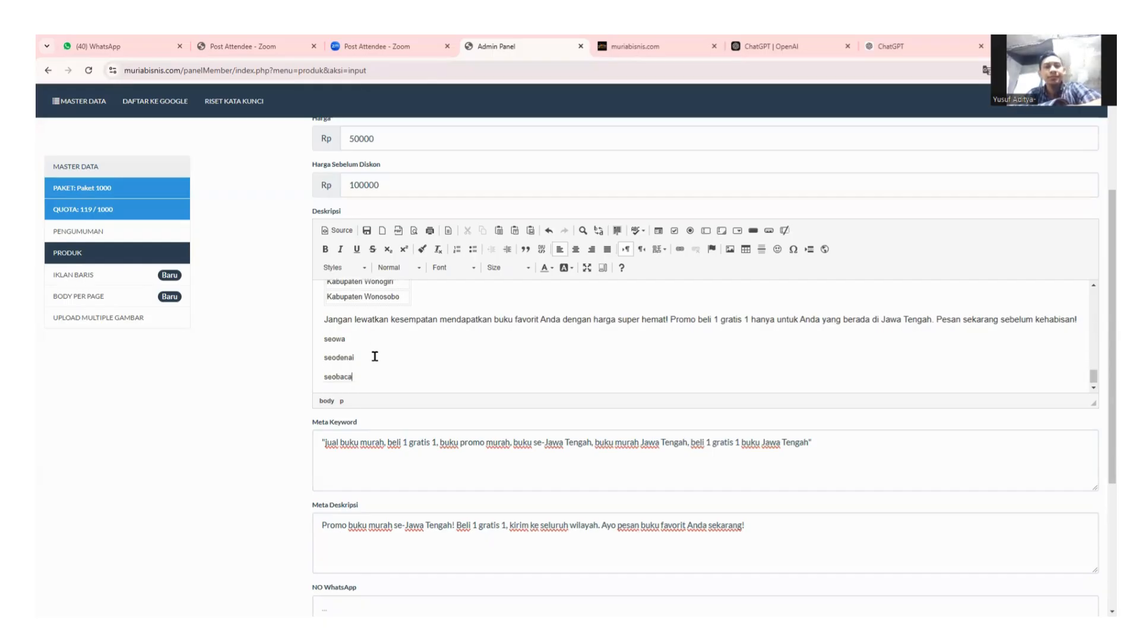
pyautogui.scroll(-1, 689, 445)
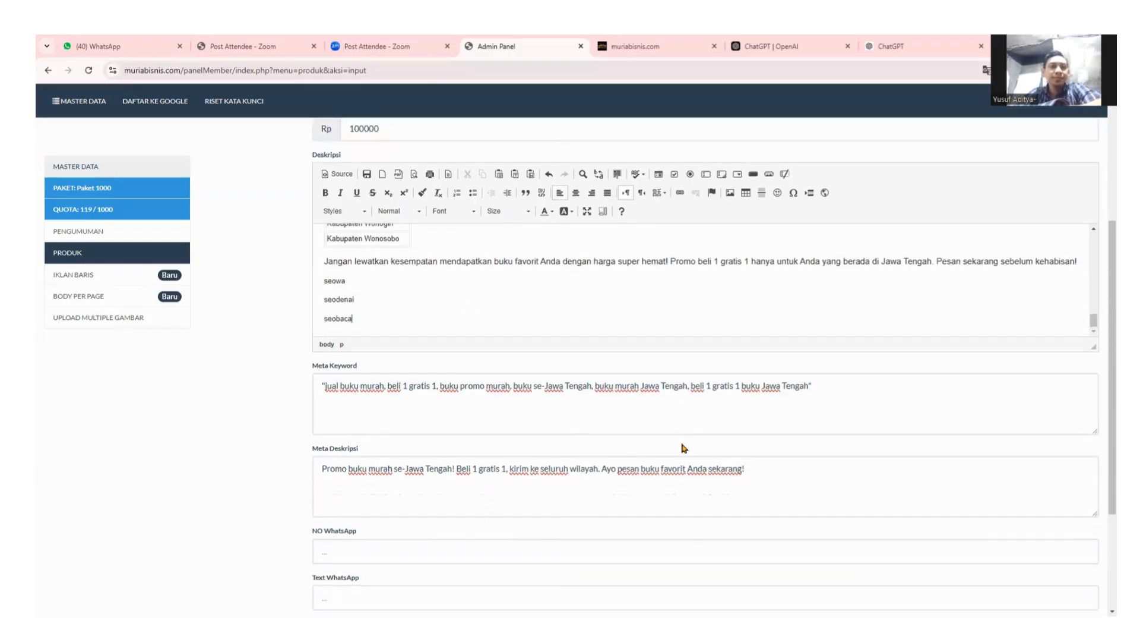
pyautogui.scroll(-1, 683, 446)
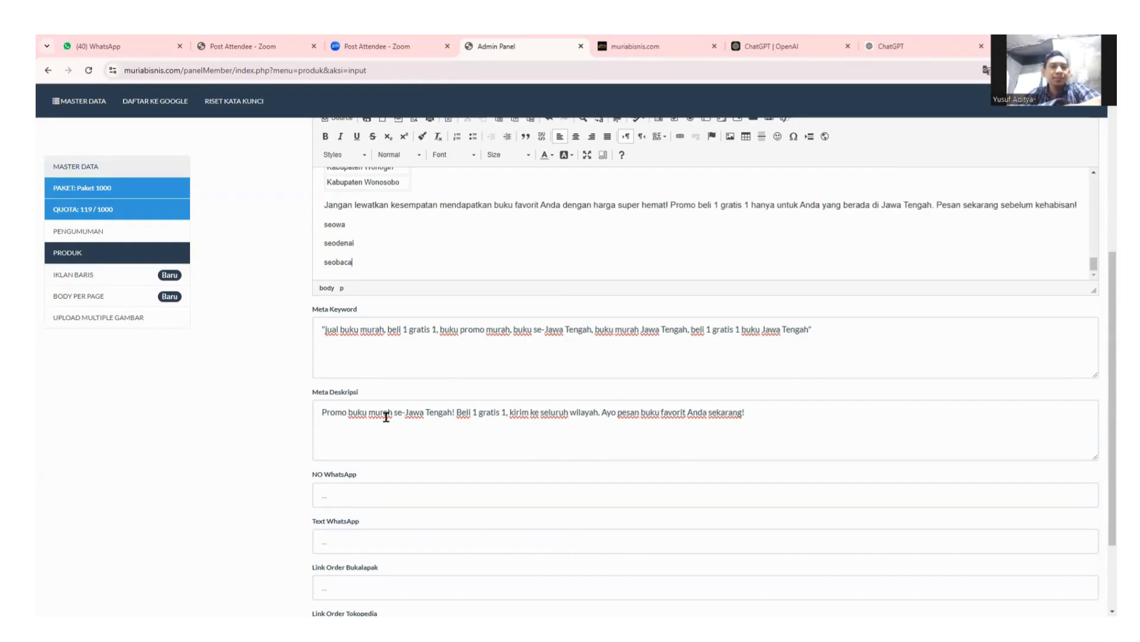
pyautogui.scroll(-1, 386, 416)
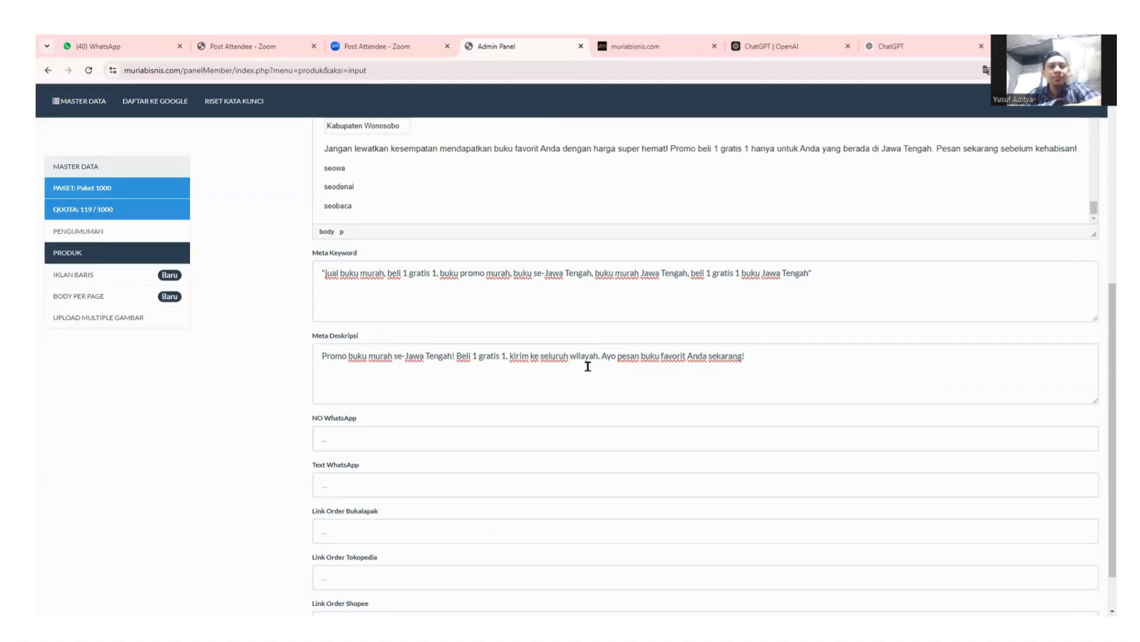
pyautogui.scroll(-1, 588, 365)
pyautogui.click(378, 388)
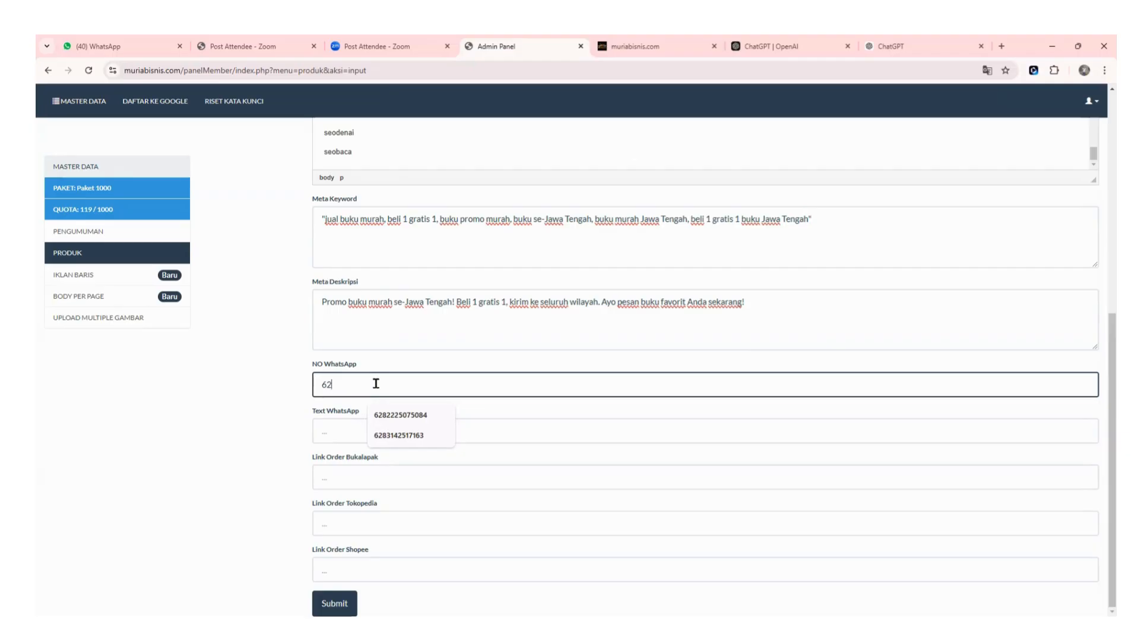
pyautogui.press('BackSpace')
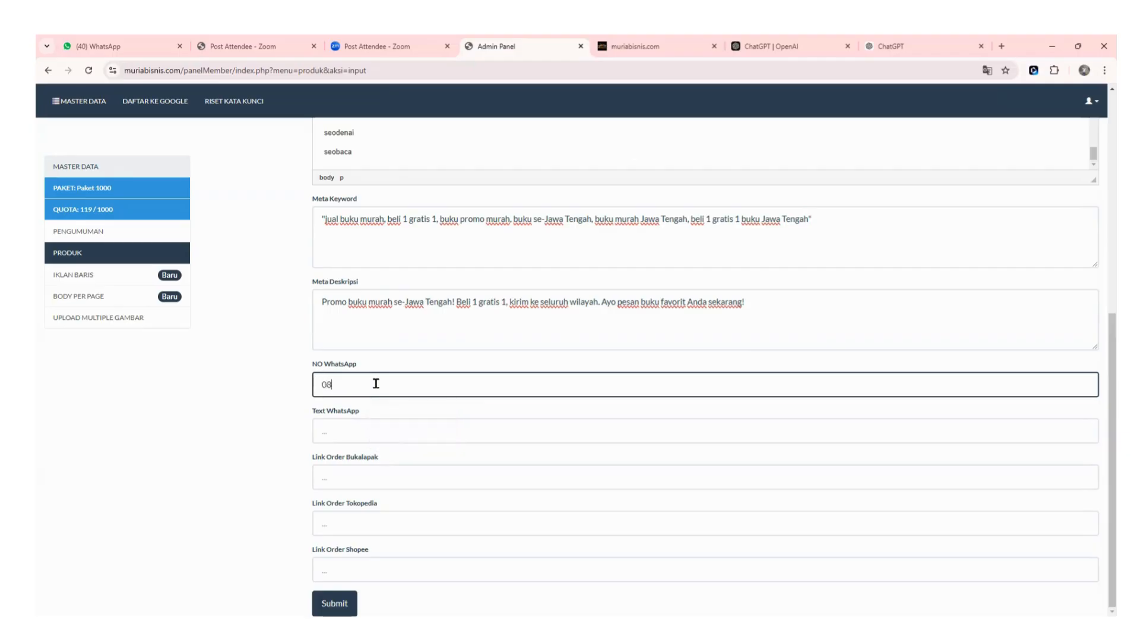
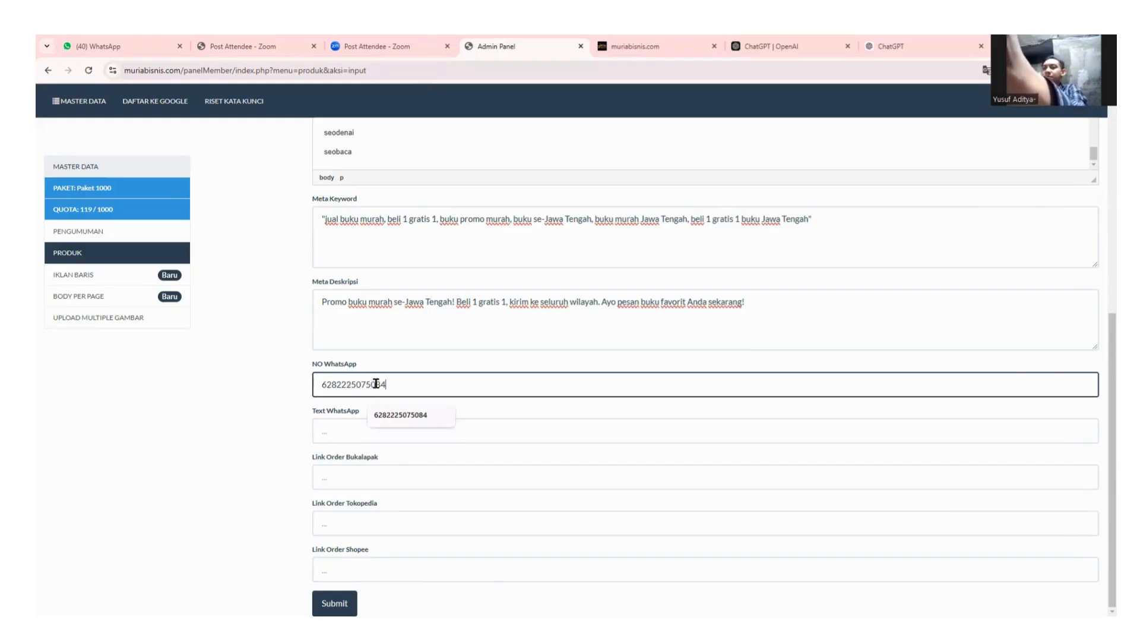
pyautogui.click(342, 428)
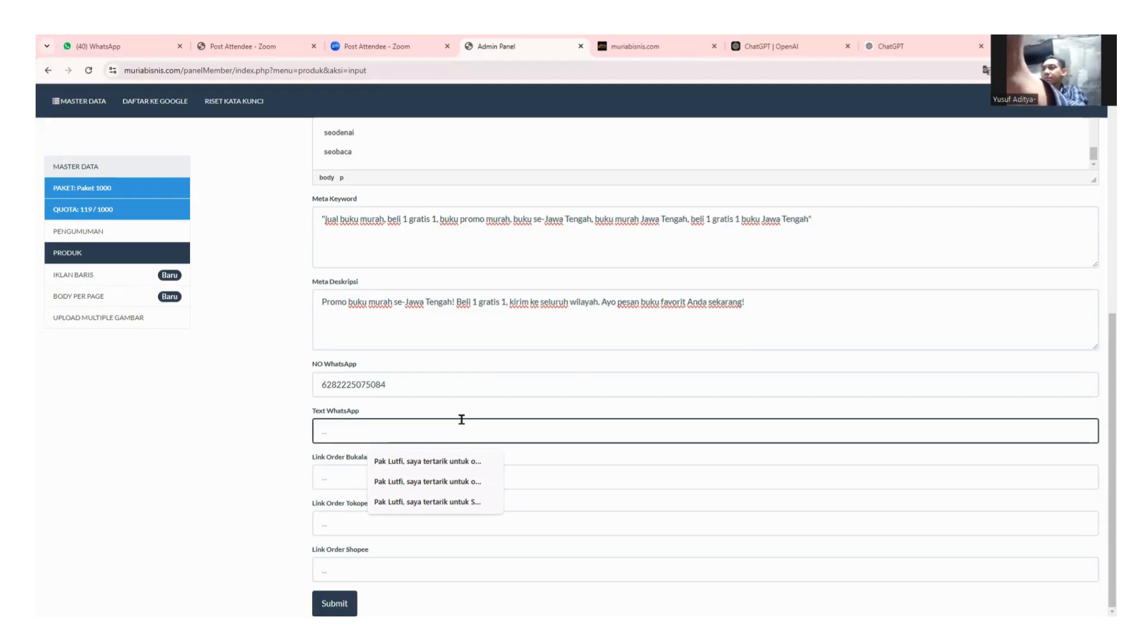
# Type 'Saya Mau Pesan Buku Murahnya. Tolong Info detailnya' as the Text WhatsApp message.
pyautogui.write('Saya Mau')
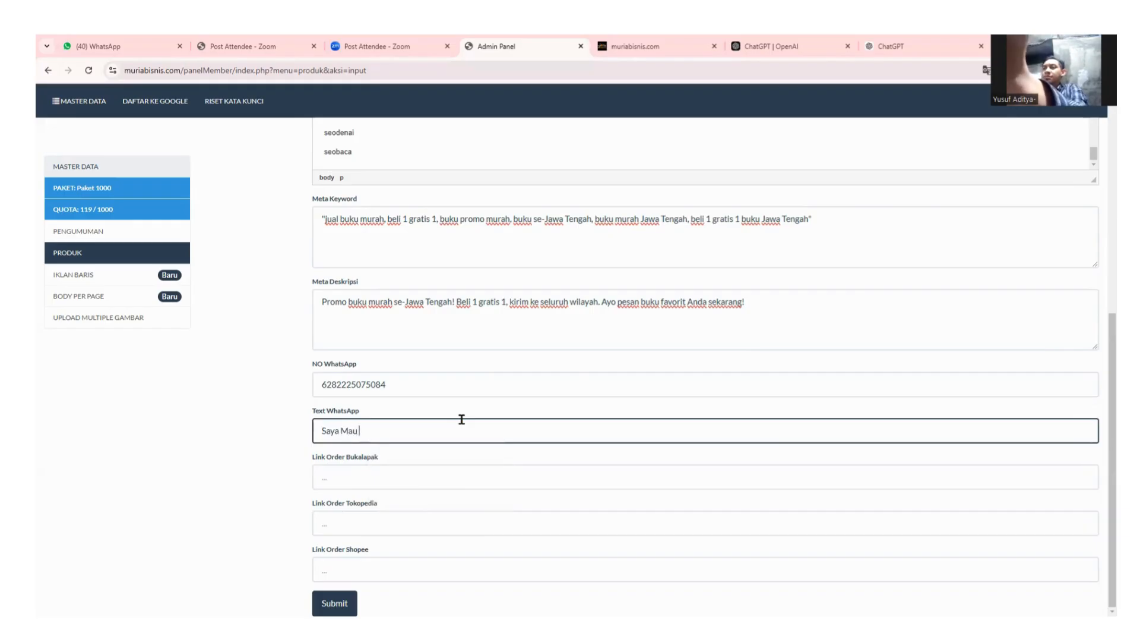
pyautogui.write(' Pesan')
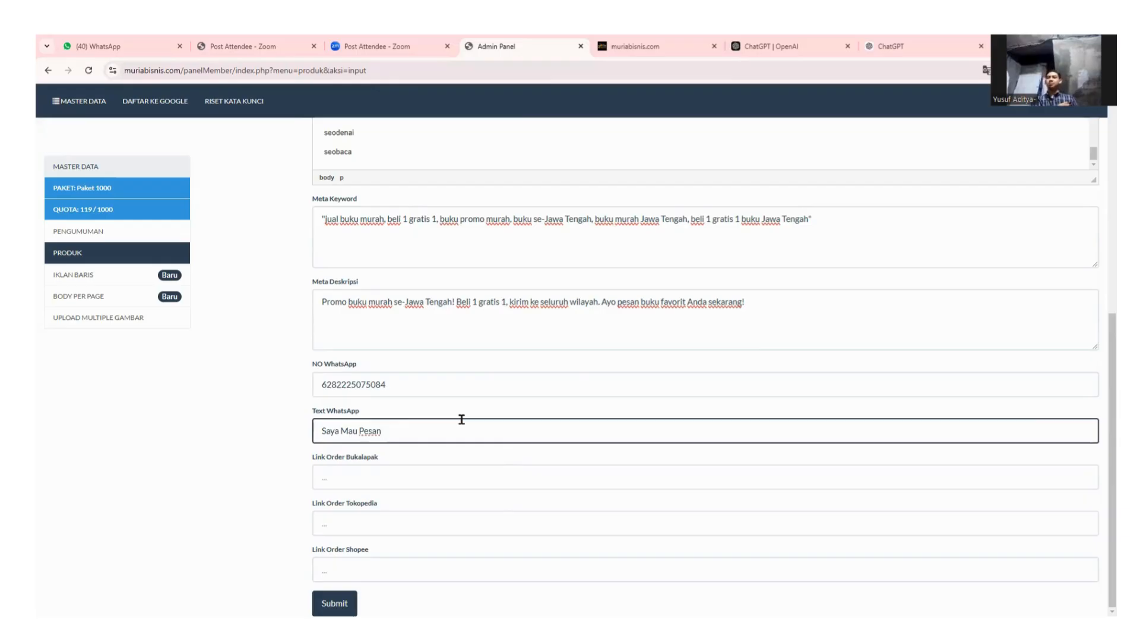
pyautogui.write(' Buku Murah')
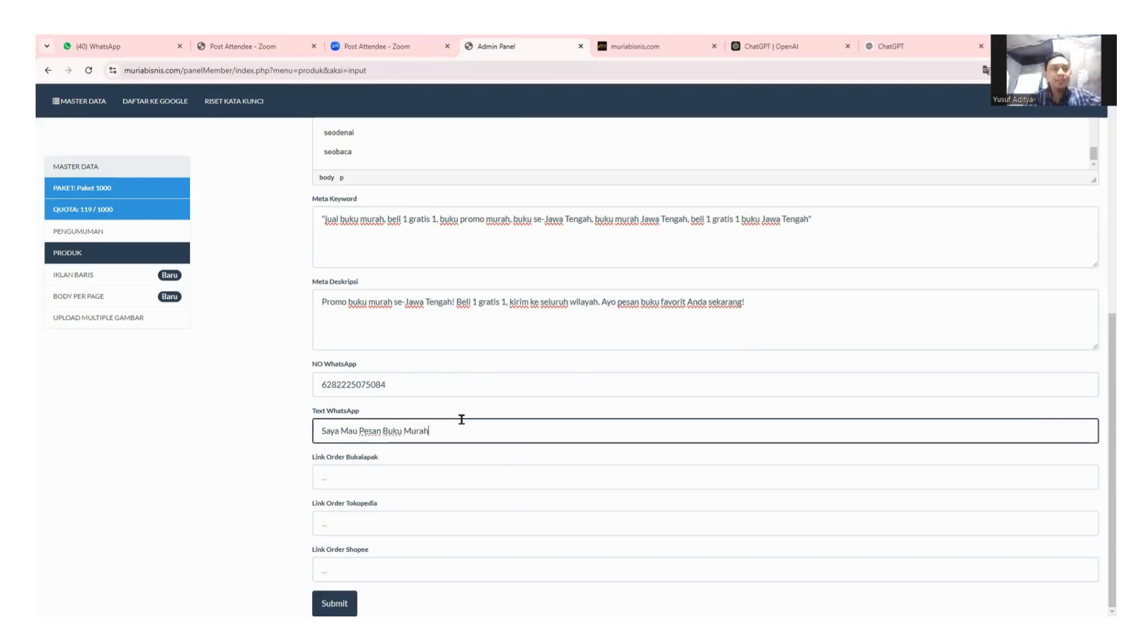
pyautogui.write('nya. Tol')
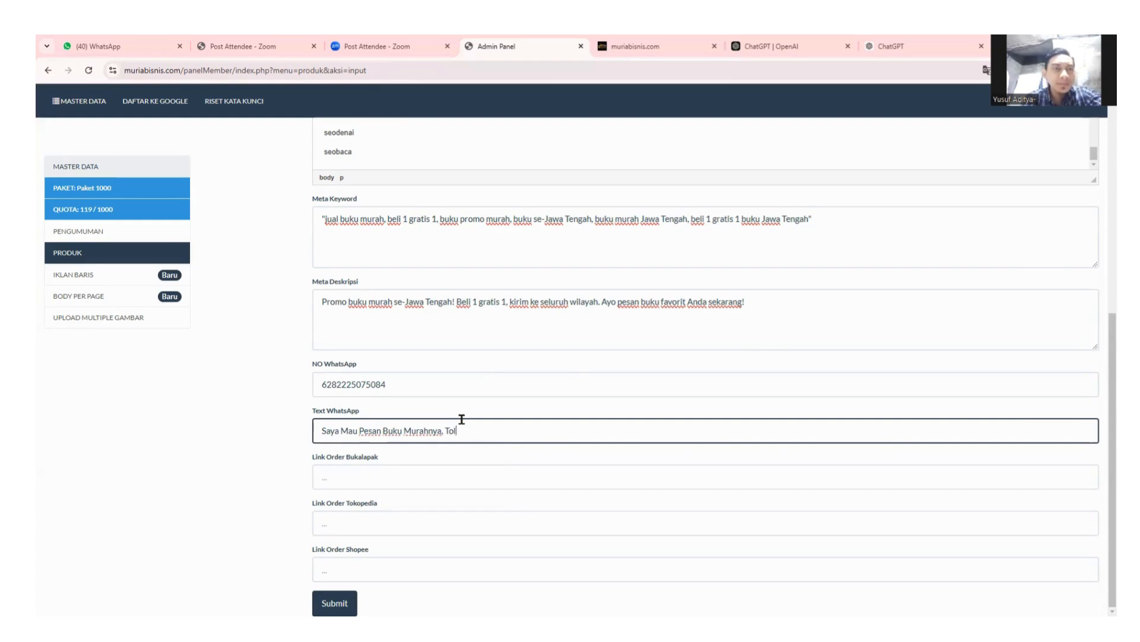
pyautogui.write('o')
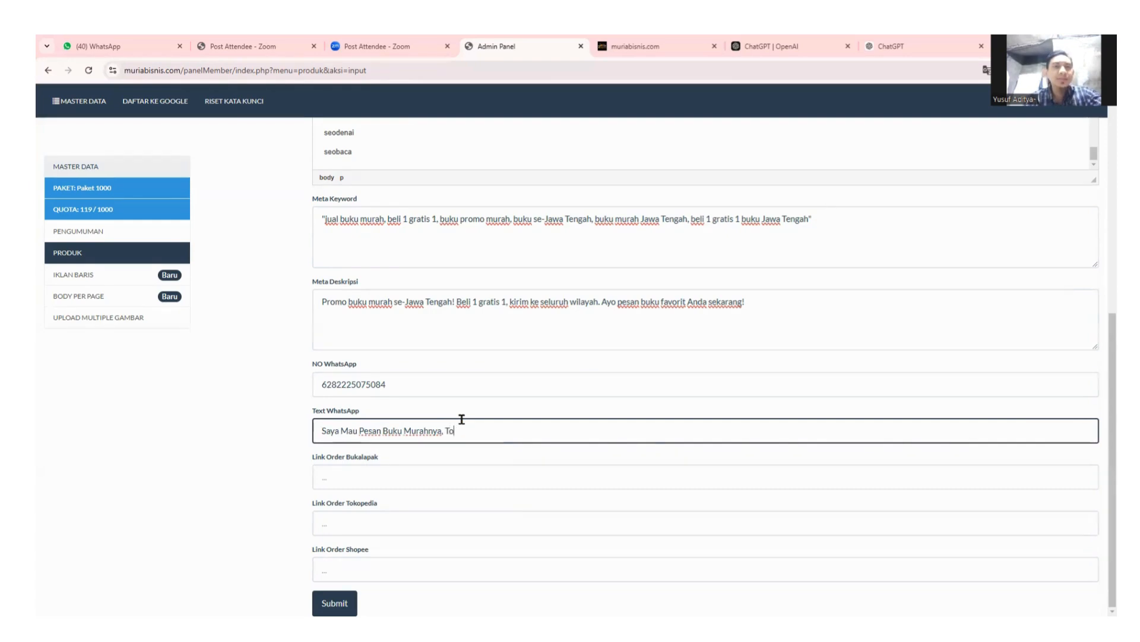
pyautogui.write('long Info')
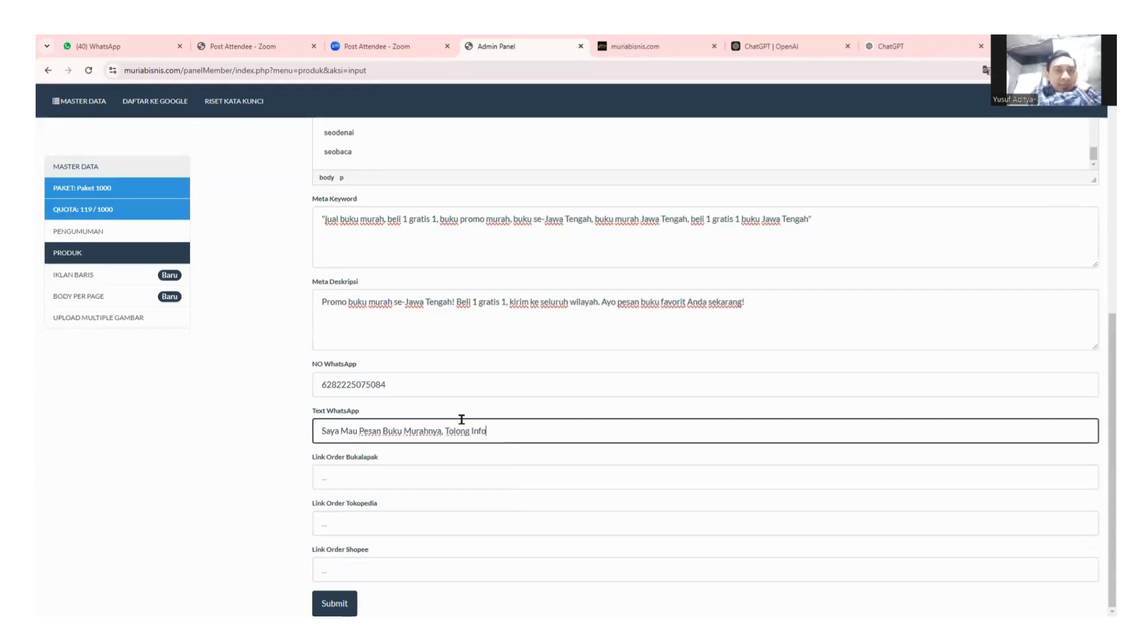
pyautogui.write(' detailnya')
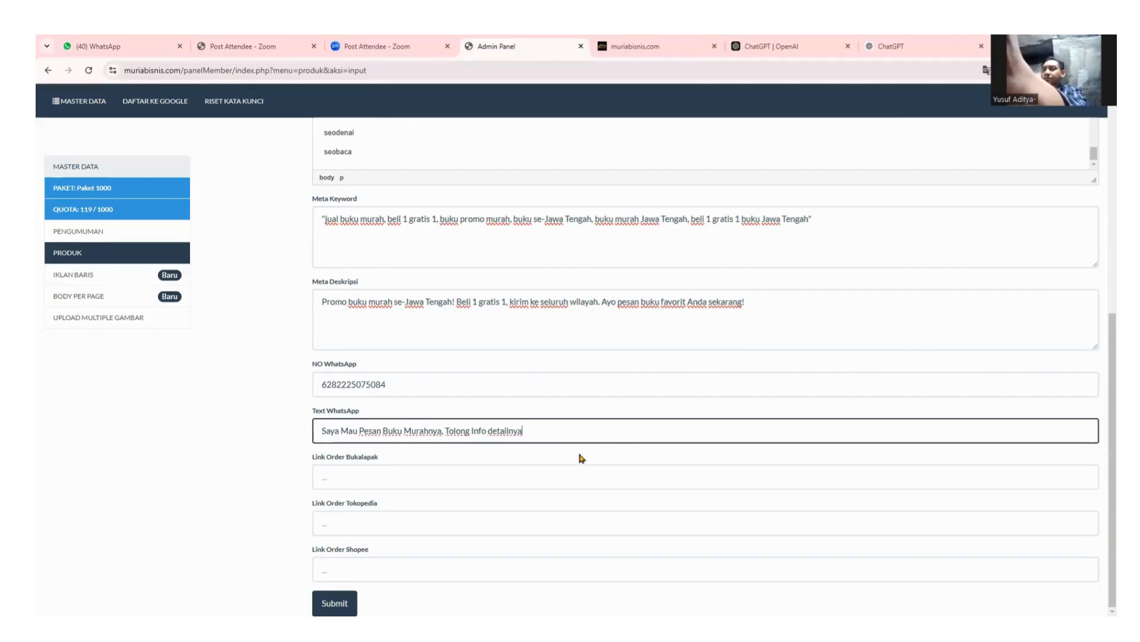
pyautogui.click(457, 473)
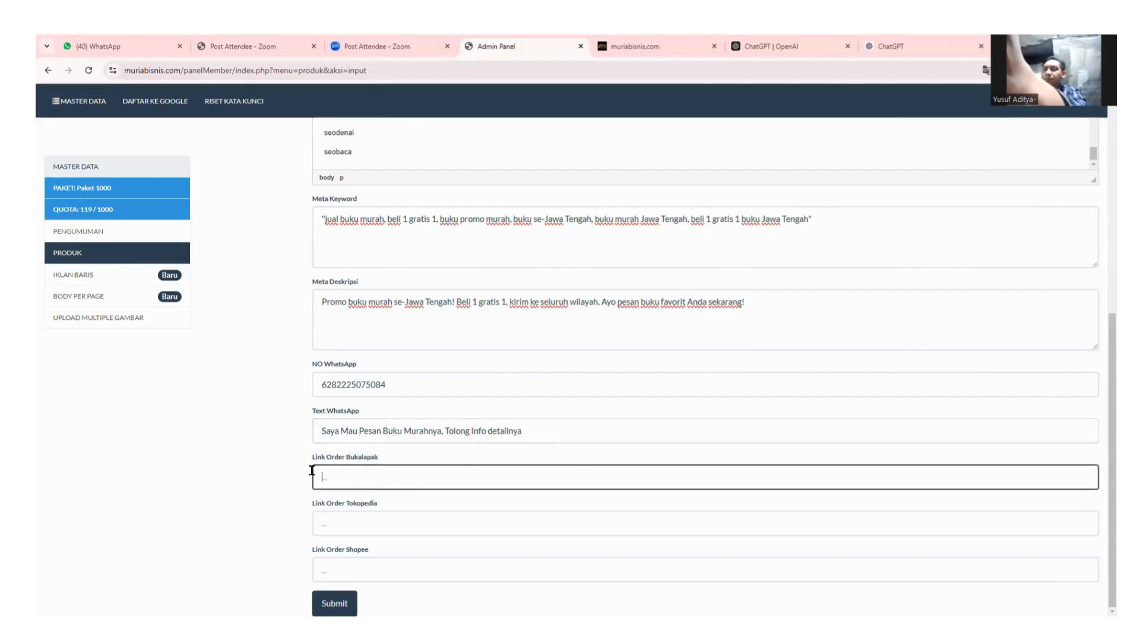
pyautogui.click(387, 518)
pyautogui.click(374, 558)
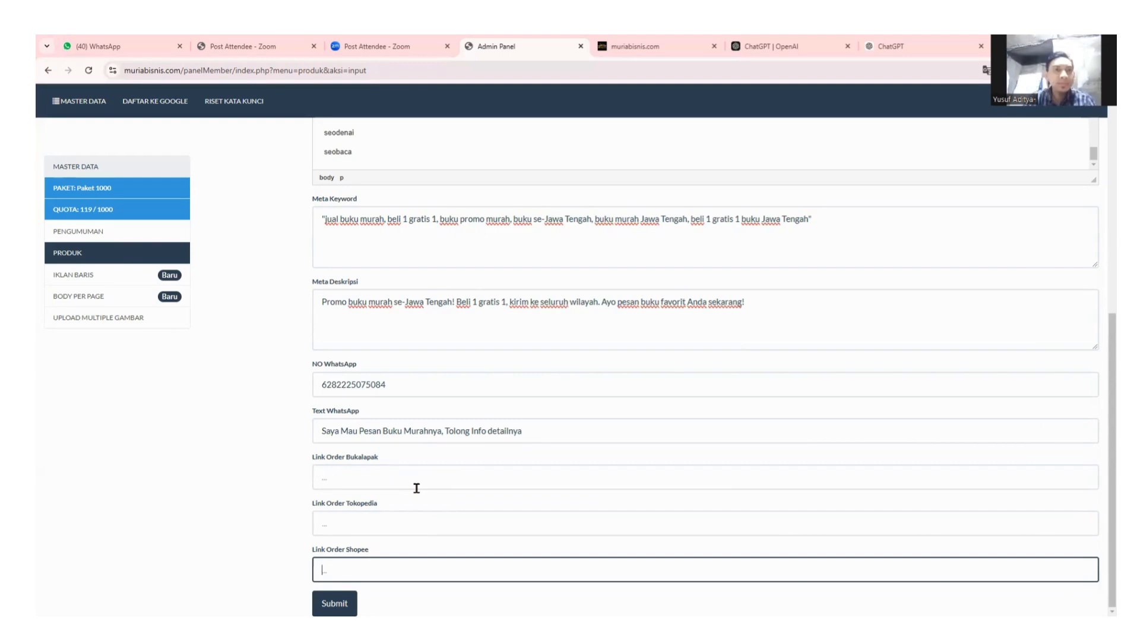
pyautogui.scroll(2, 535, 502)
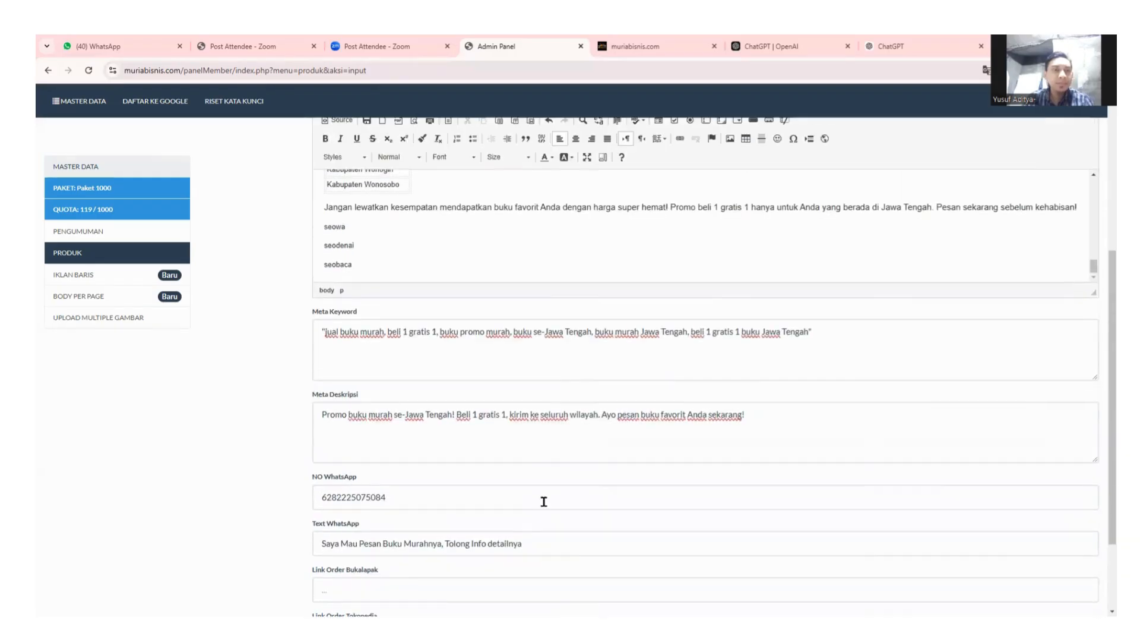
pyautogui.scroll(2, 772, 422)
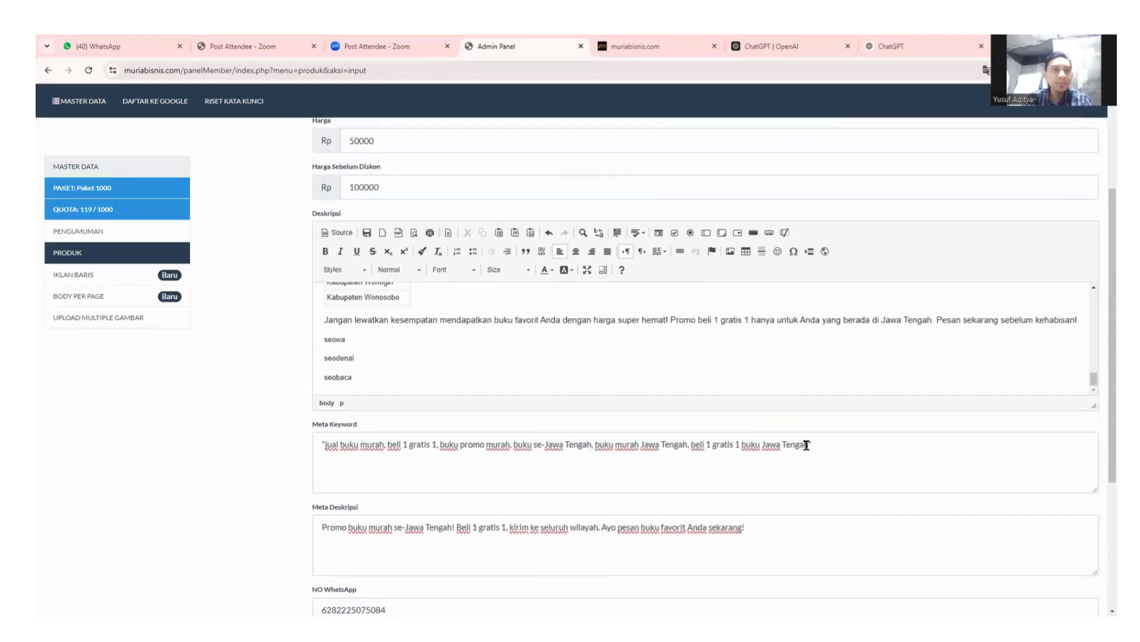
pyautogui.scroll(4, 652, 464)
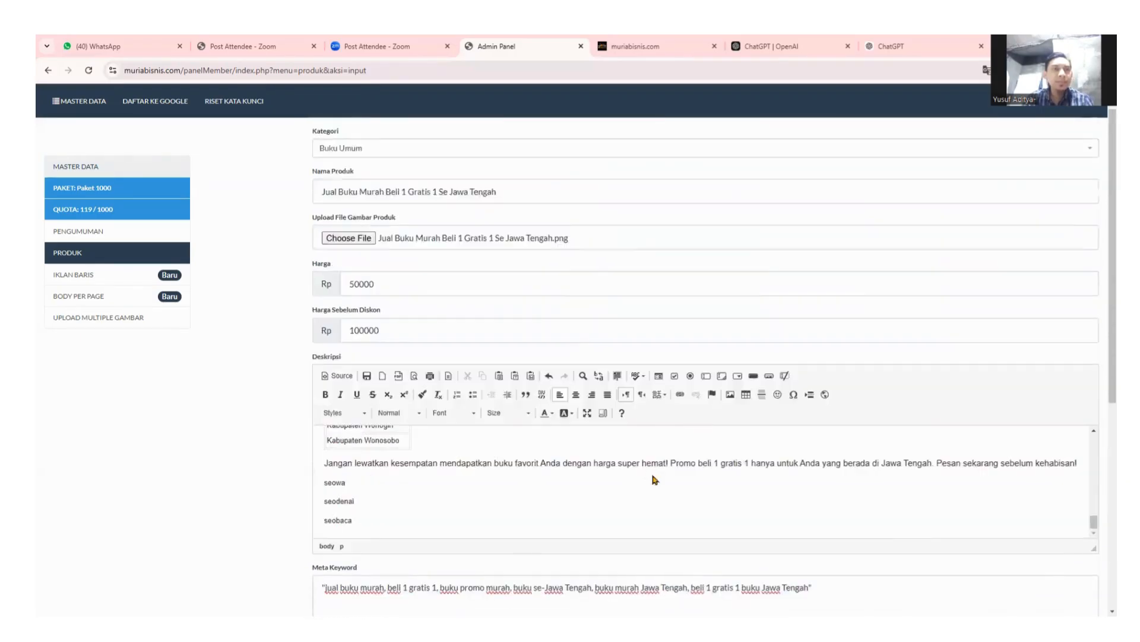
pyautogui.scroll(-7, 835, 402)
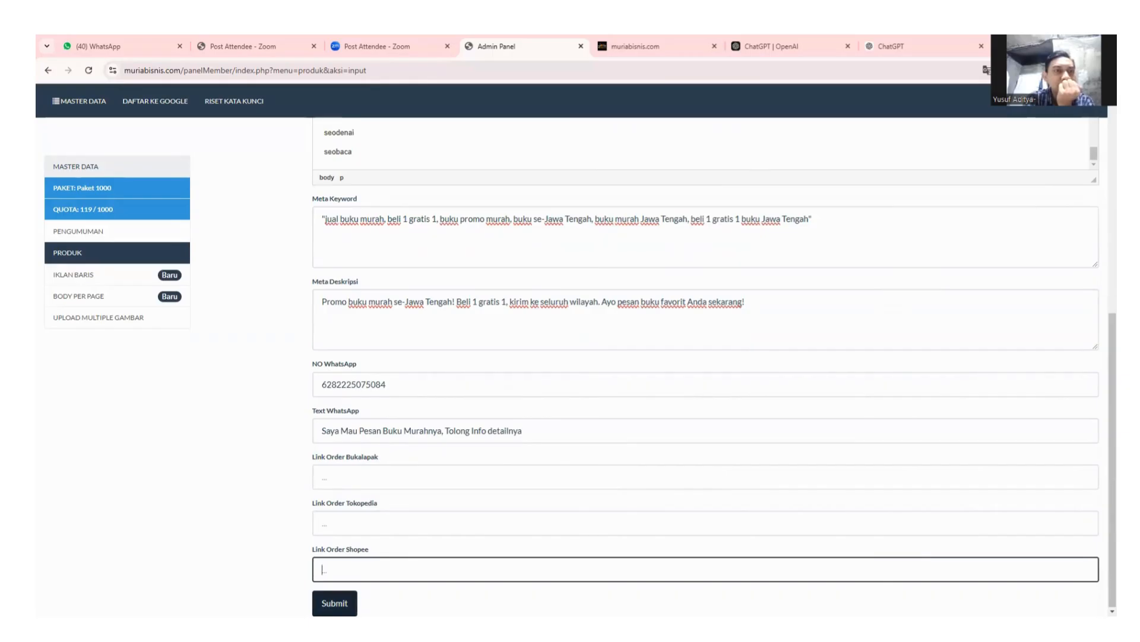
# Submit the product form, check the book product tops the PRODUK list at Rp 50.000, then view the public site.
pyautogui.press('Tab')
pyautogui.press('Return')
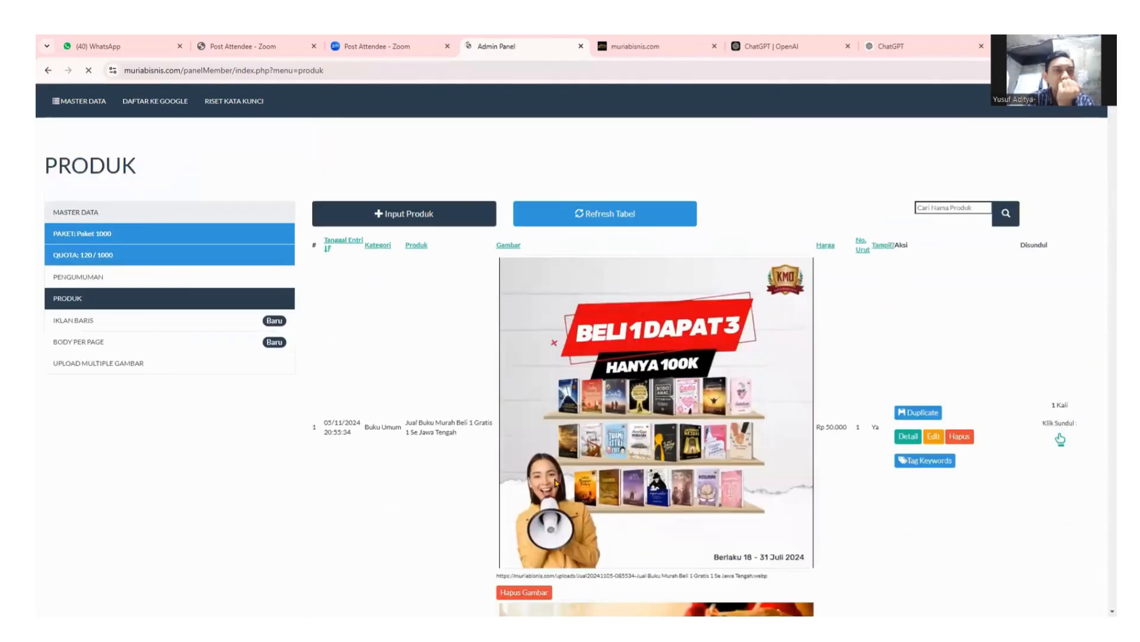
pyautogui.scroll(-5, 553, 480)
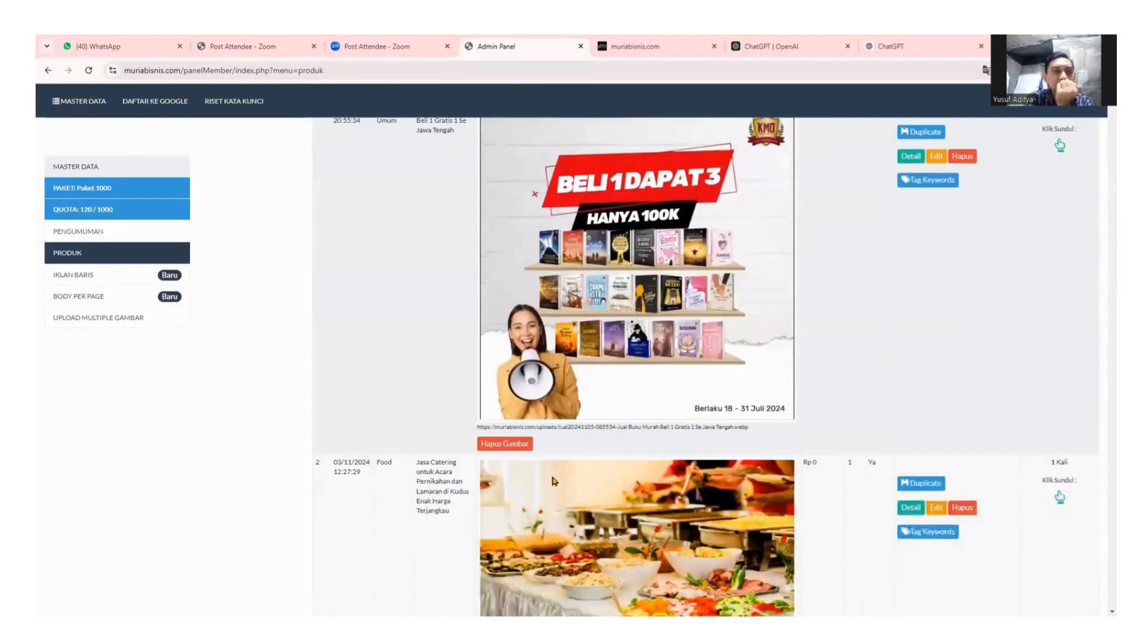
pyautogui.scroll(5, 553, 480)
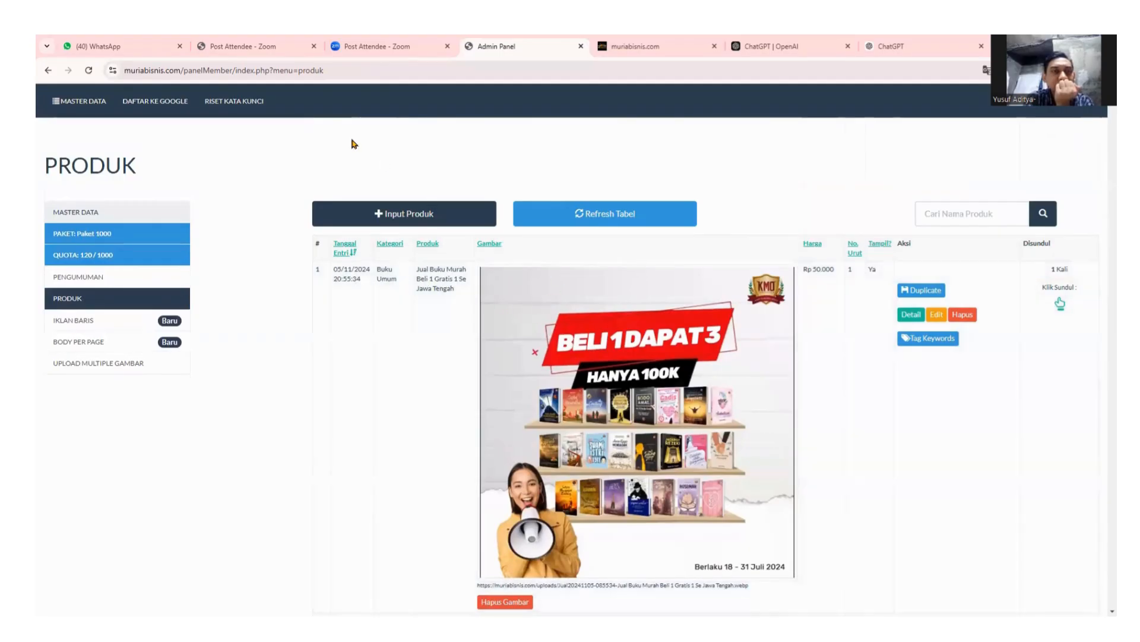
pyautogui.click(703, 47)
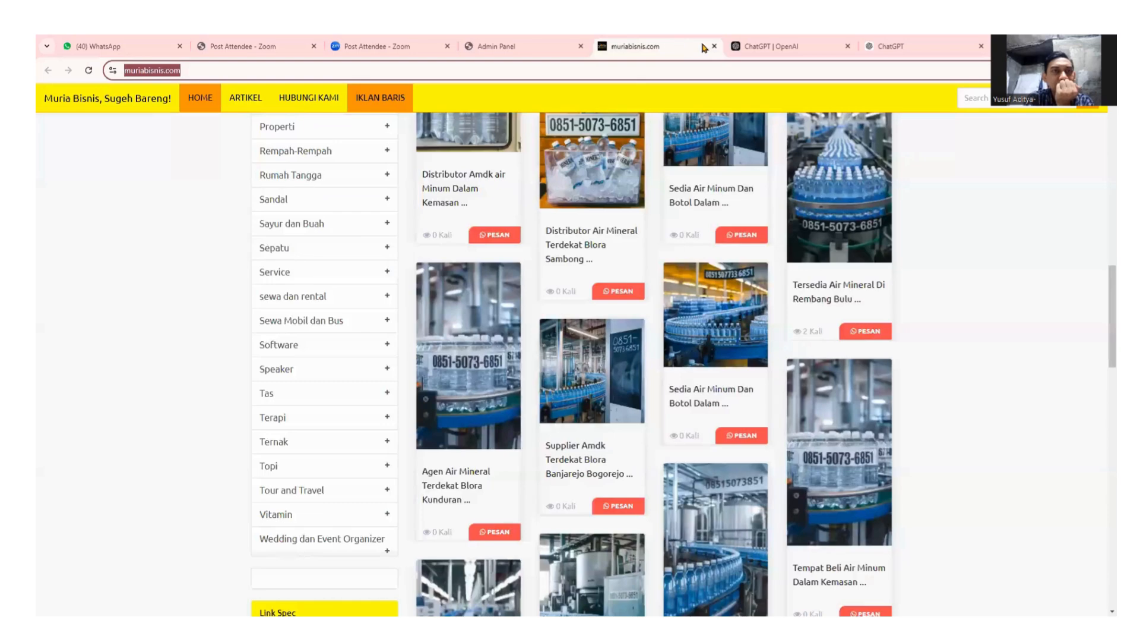
# Close the site tab and reopen the earlier Google search in a fresh tab.
pyautogui.click(714, 47)
pyautogui.click(861, 46)
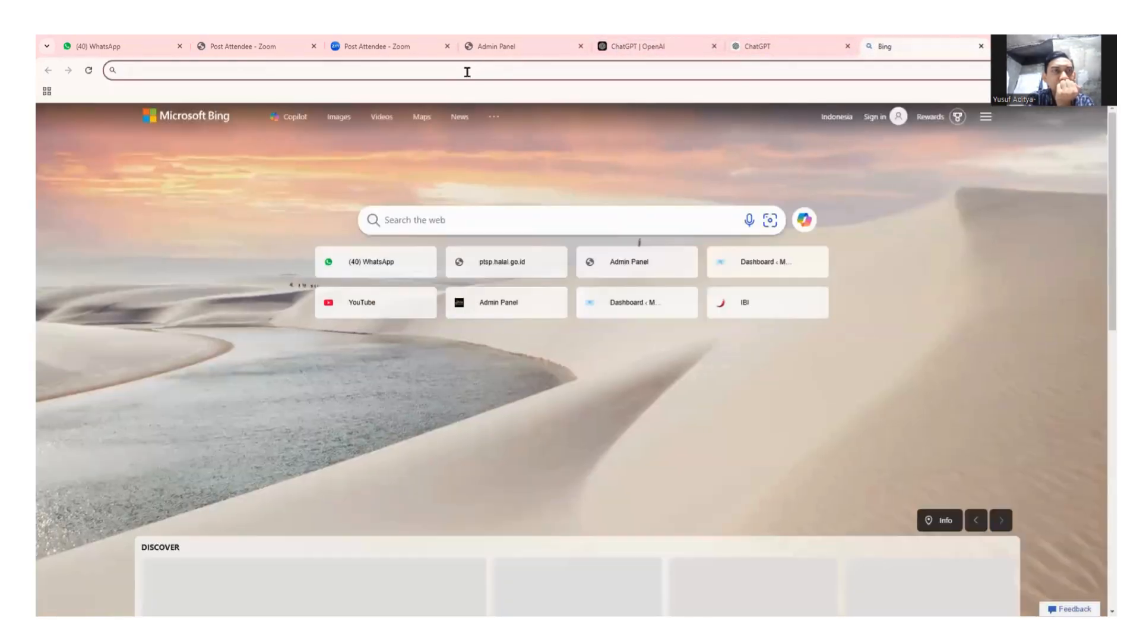
pyautogui.write('goog')
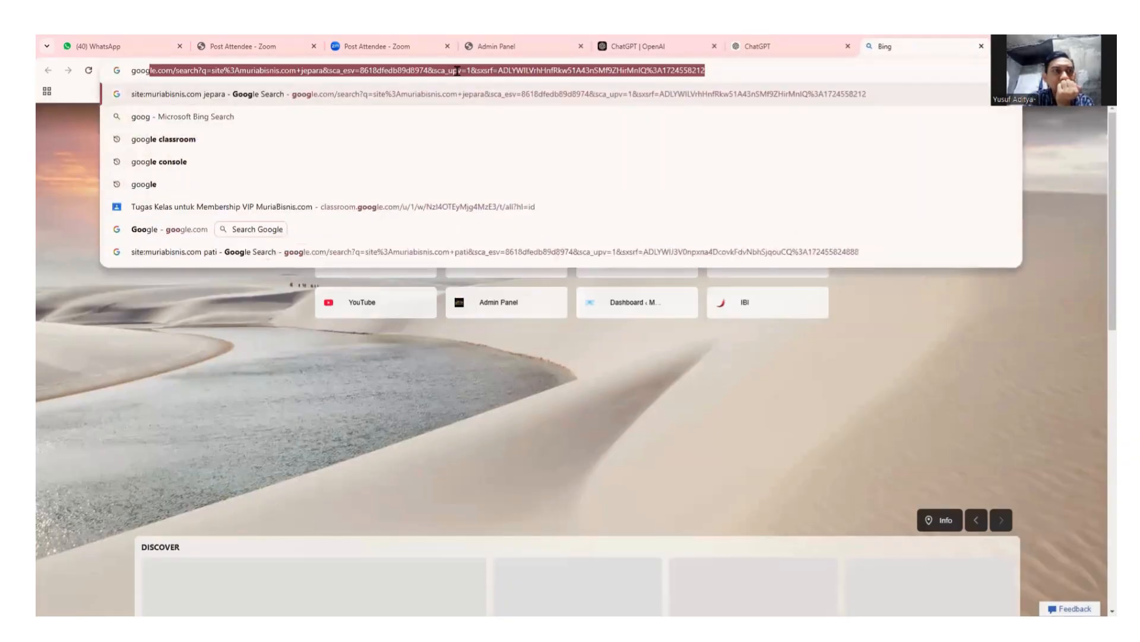
pyautogui.write('le')
pyautogui.press('Return')
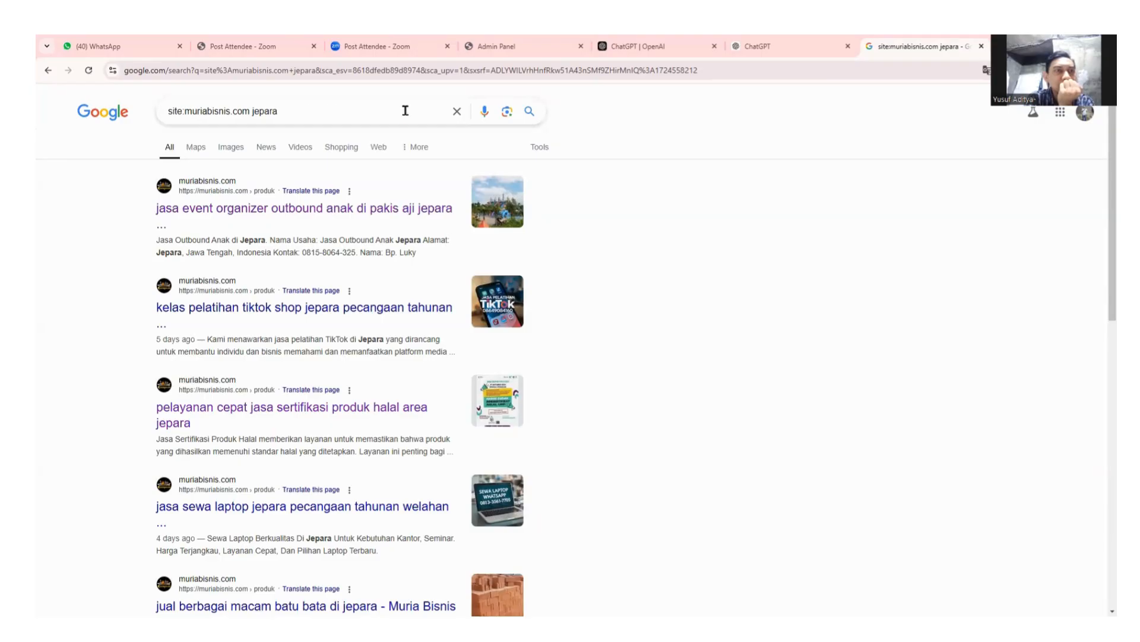
# Search Google for 'muriabisnis.com' and decline the precise-location prompt.
pyautogui.click(459, 113)
pyautogui.write('m')
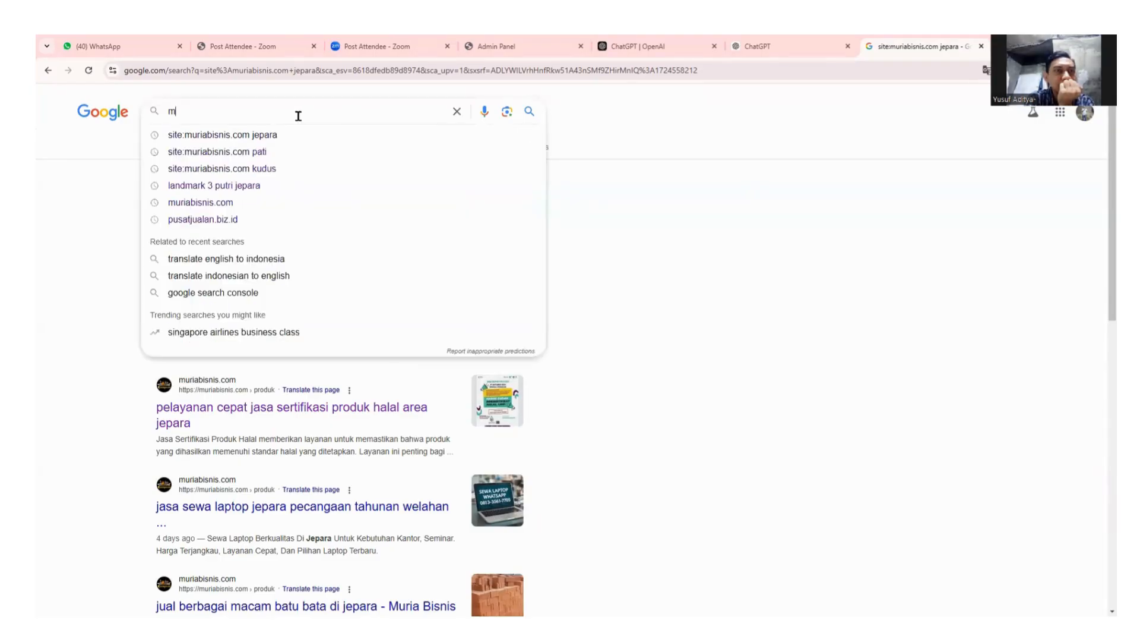
pyautogui.write('uriabisni')
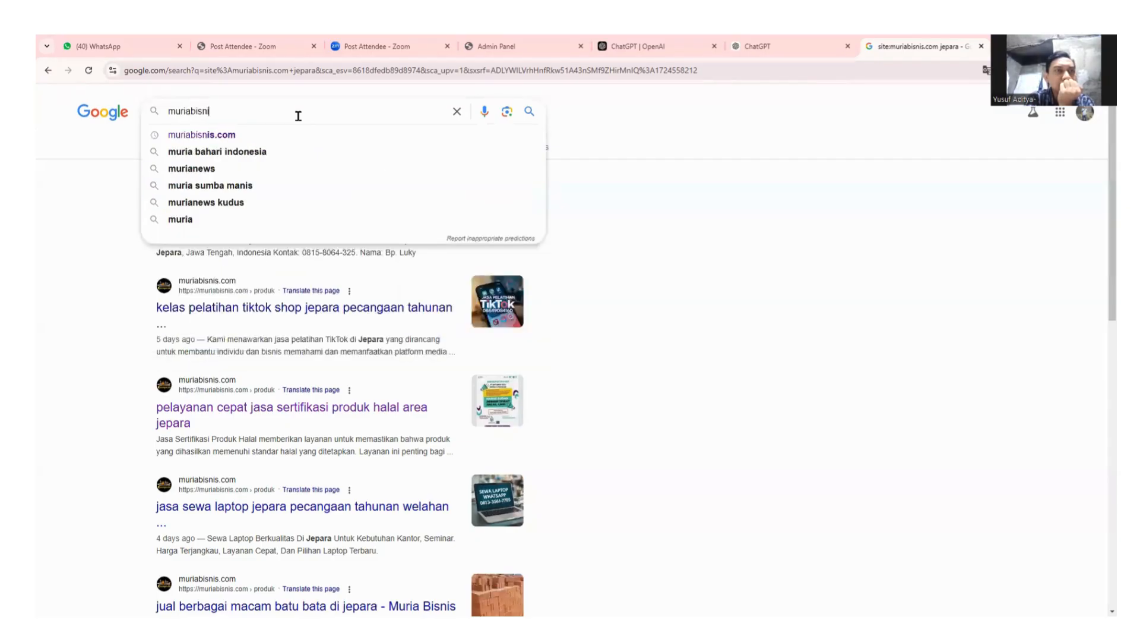
pyautogui.write('s.com')
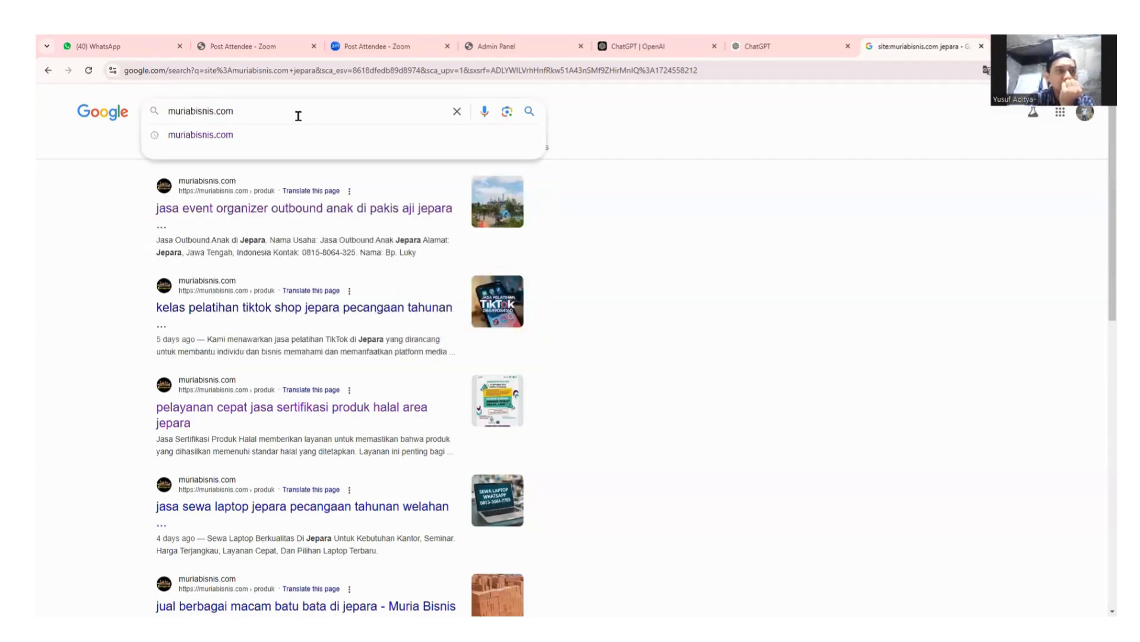
pyautogui.press('Return')
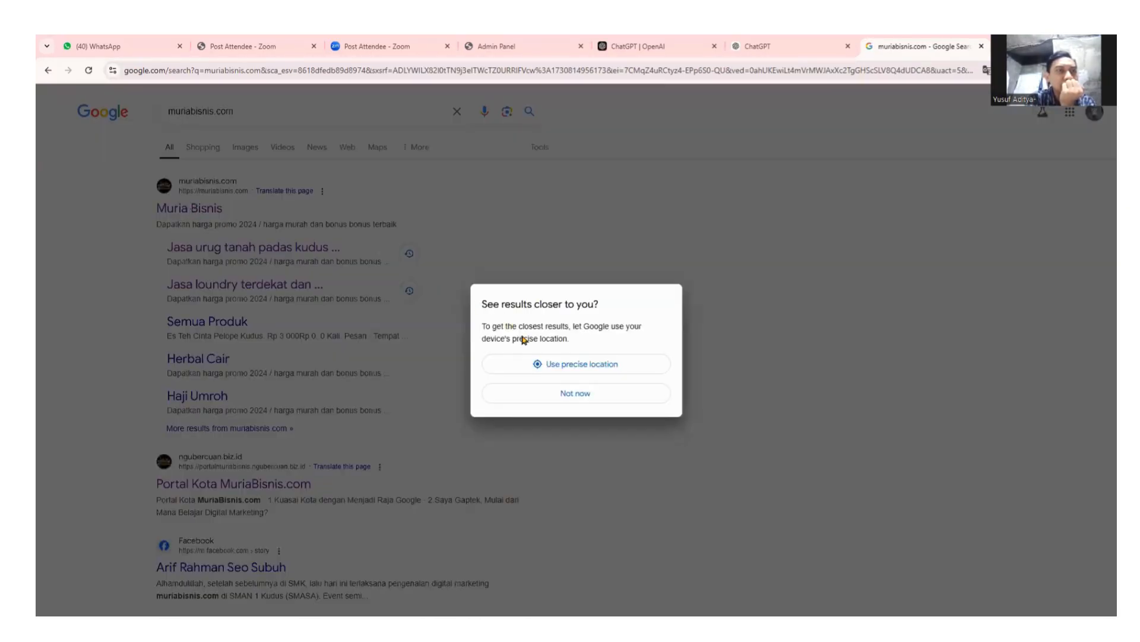
pyautogui.click(616, 393)
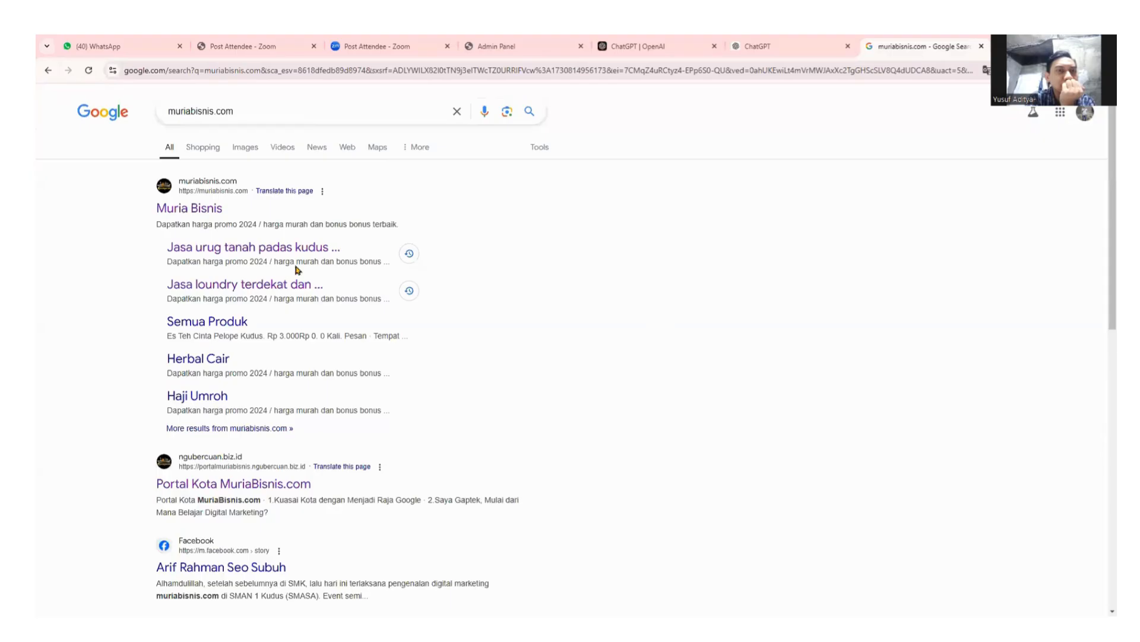
# Open Muria Bisnis from the results and review the 'jual buku murah beli 1 gratis 1' product page.
pyautogui.click(176, 212)
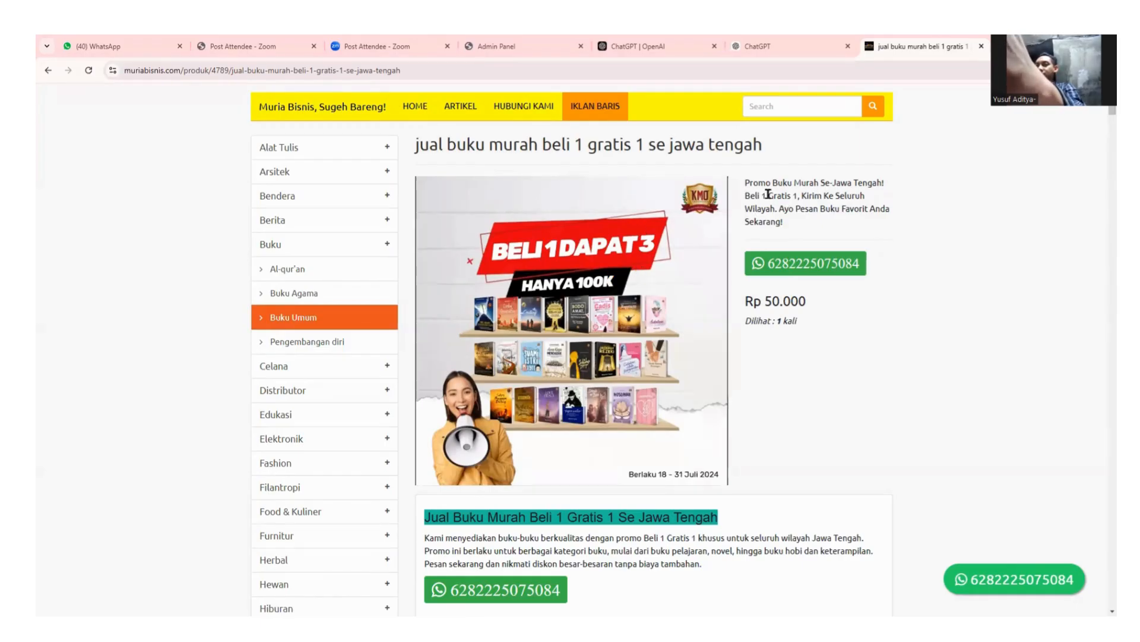
pyautogui.moveTo(745, 183); pyautogui.dragTo(827, 223)
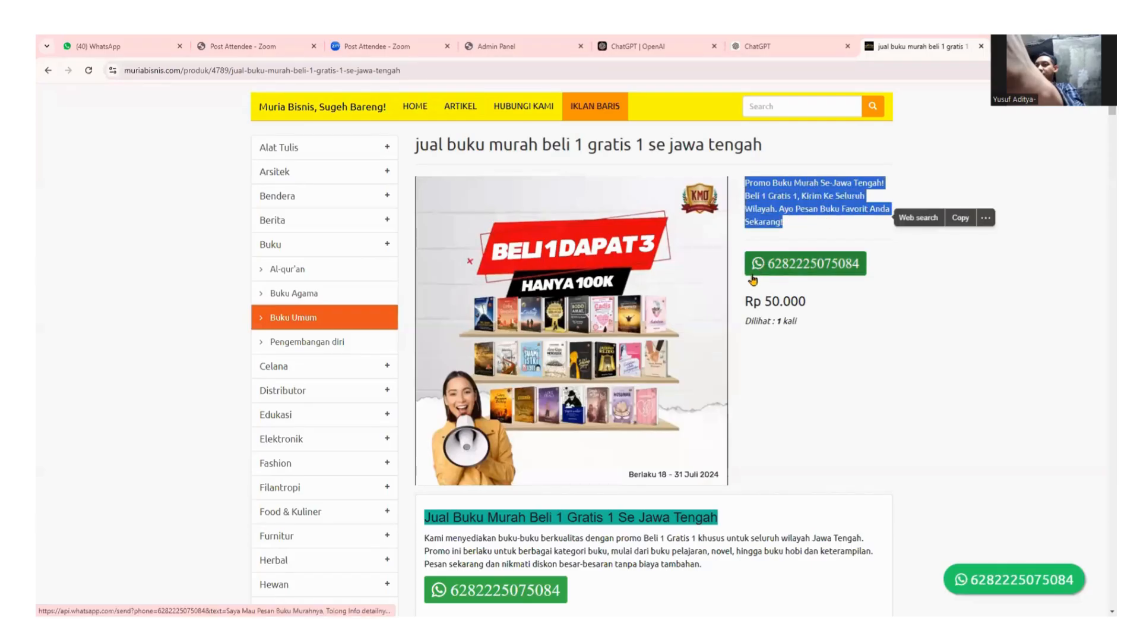
pyautogui.click(856, 287)
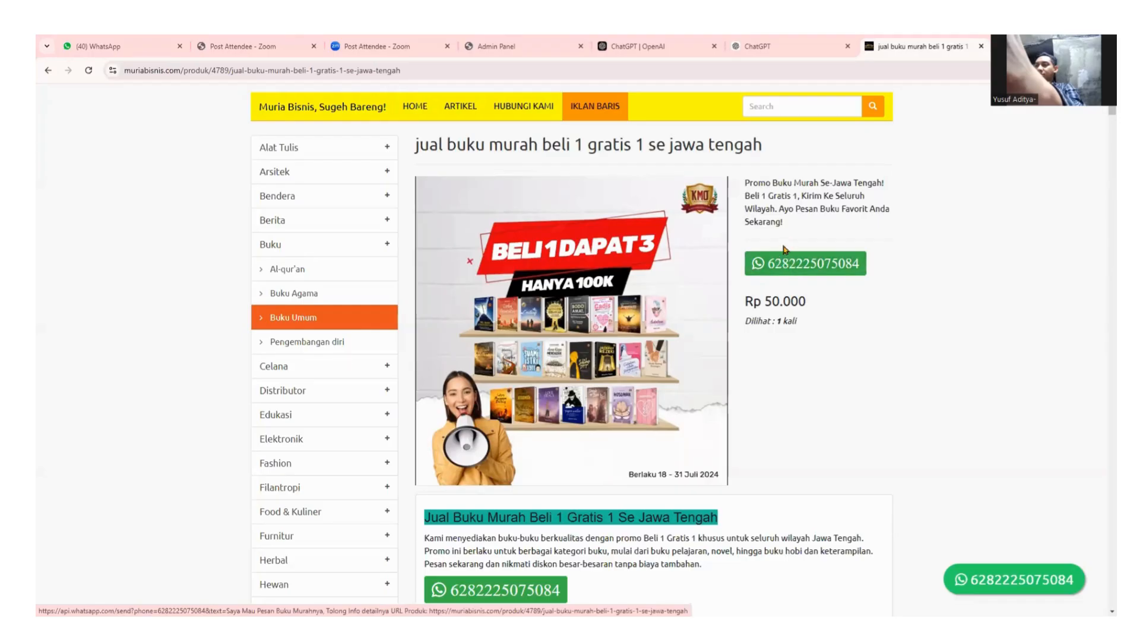
pyautogui.scroll(-3, 861, 357)
pyautogui.scroll(-3, 861, 371)
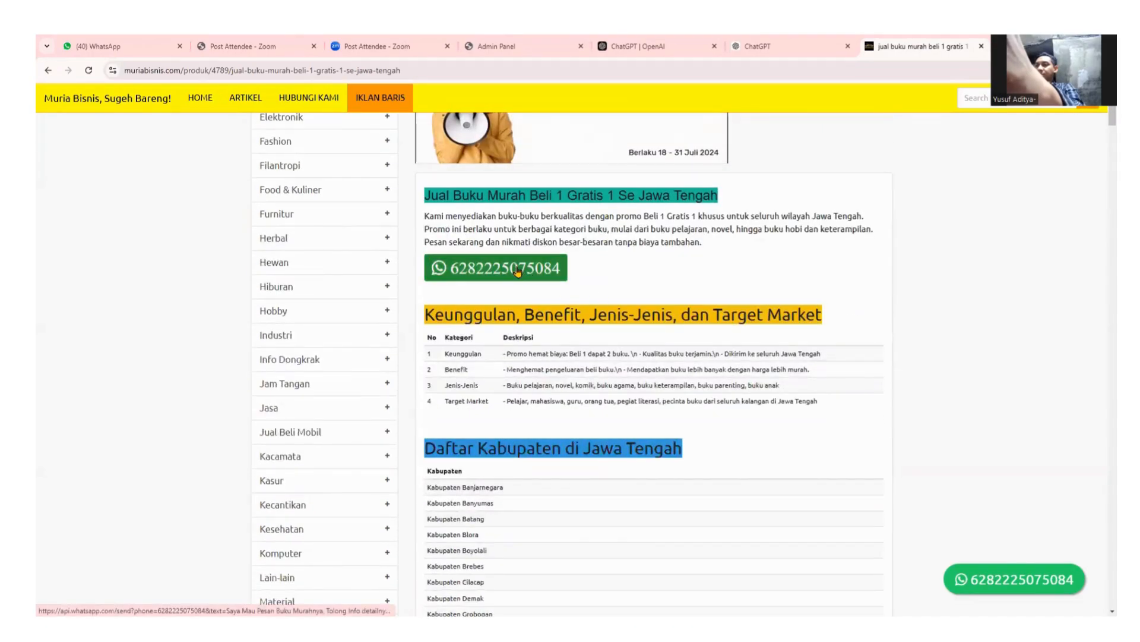
pyautogui.scroll(-15, 567, 380)
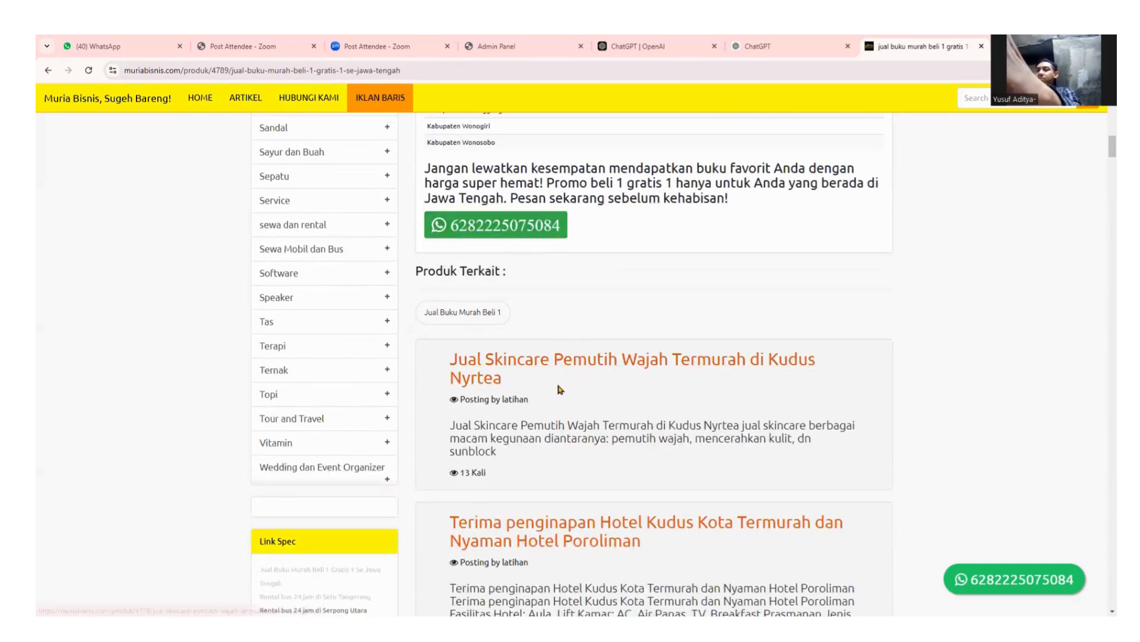
pyautogui.scroll(-1, 562, 393)
pyautogui.scroll(-1, 561, 394)
pyautogui.scroll(2, 558, 333)
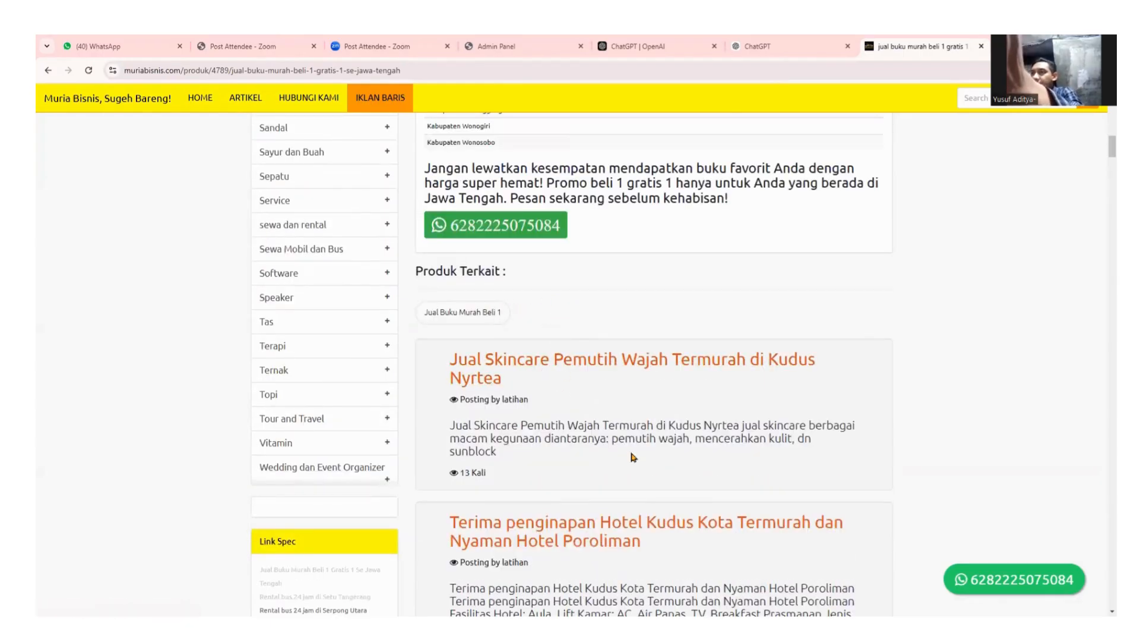
pyautogui.scroll(-3, 630, 464)
pyautogui.scroll(3, 621, 442)
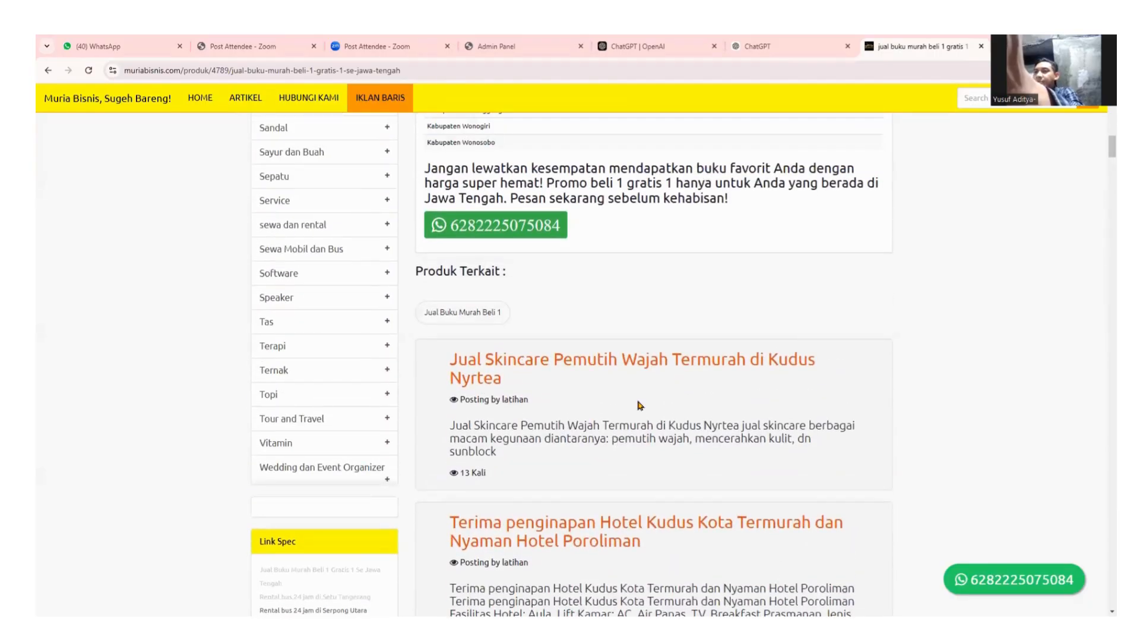
pyautogui.scroll(6, 746, 395)
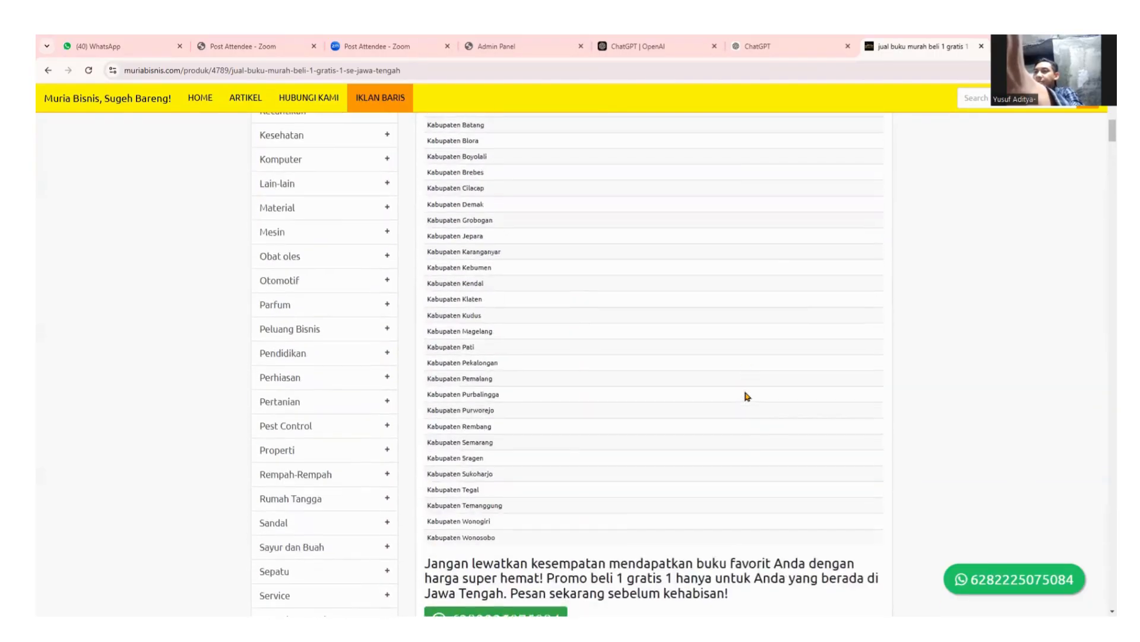
pyautogui.scroll(10, 746, 395)
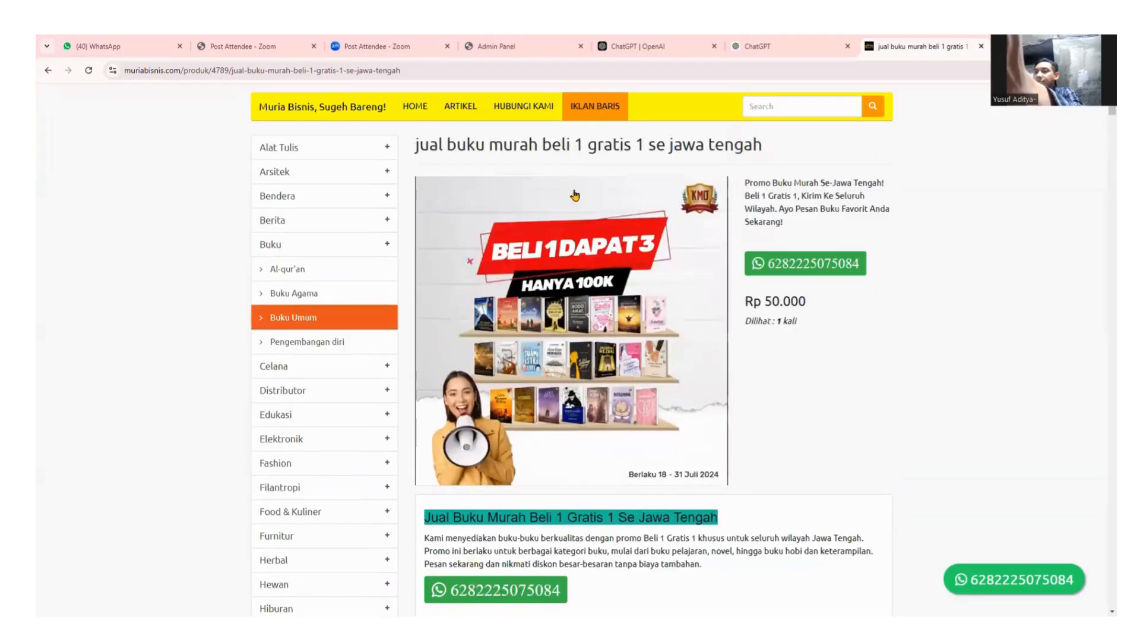
# Go to the home page and order the Jual Buku Murah promo via its PESAN button.
pyautogui.click(415, 107)
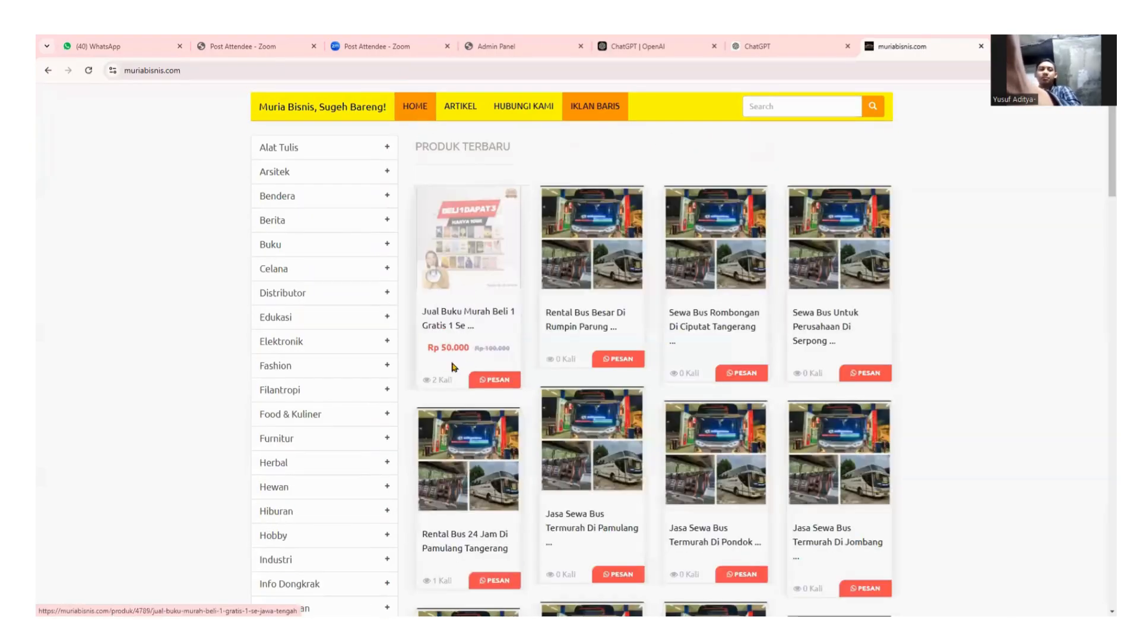
pyautogui.click(493, 380)
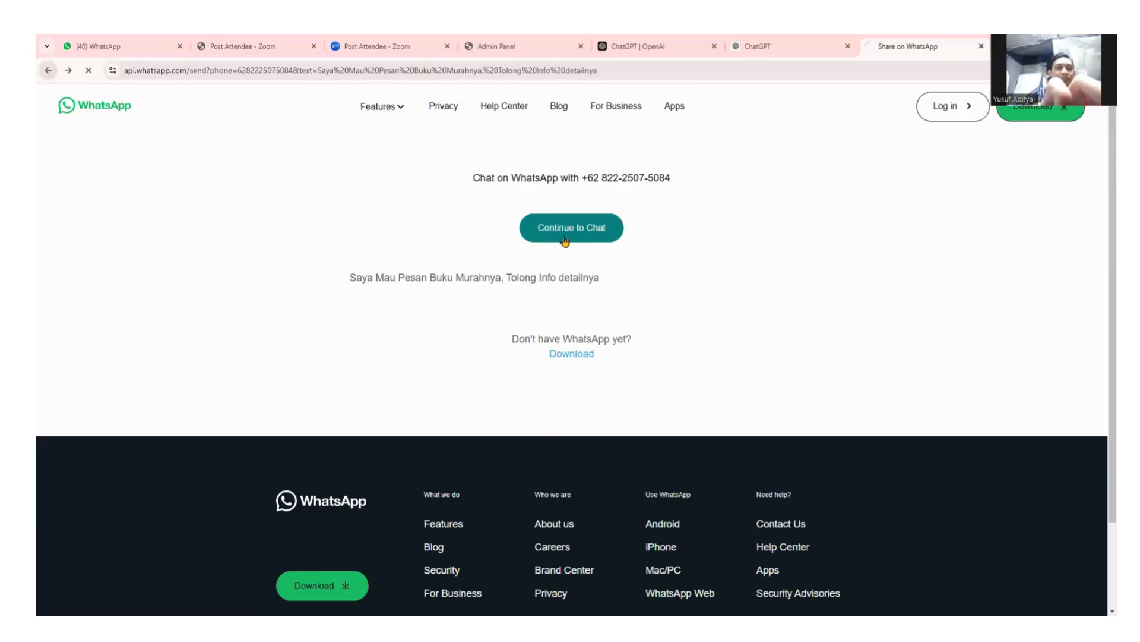
# Go back from the WhatsApp share page to the muriabisnis.com home page.
pyautogui.click(48, 71)
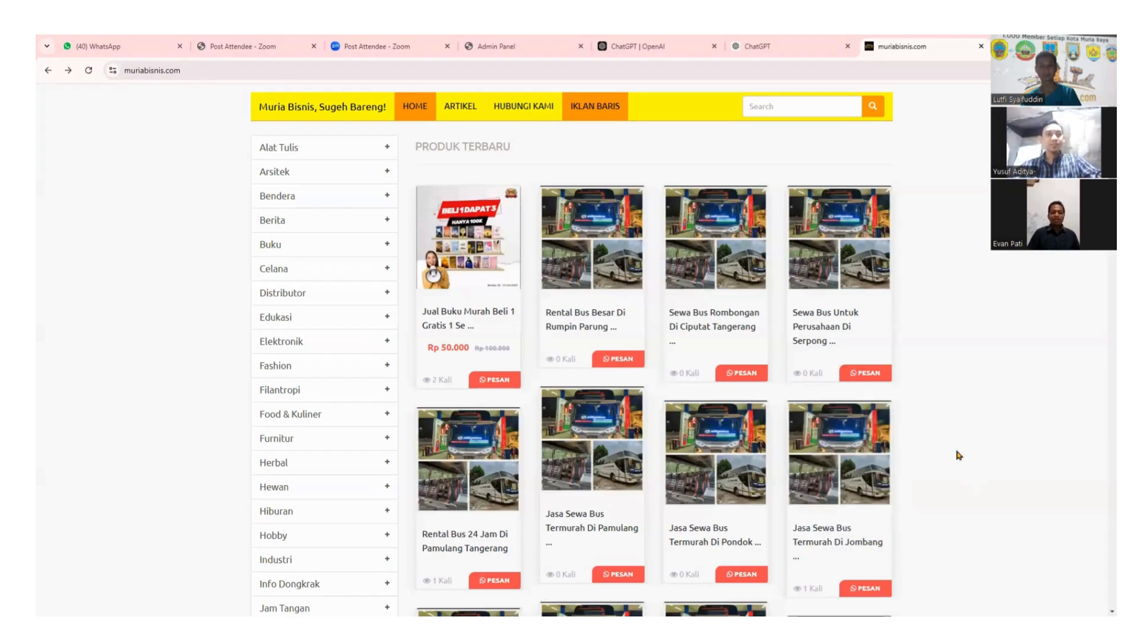
pyautogui.scroll(-3, 954, 457)
pyautogui.scroll(3, 953, 459)
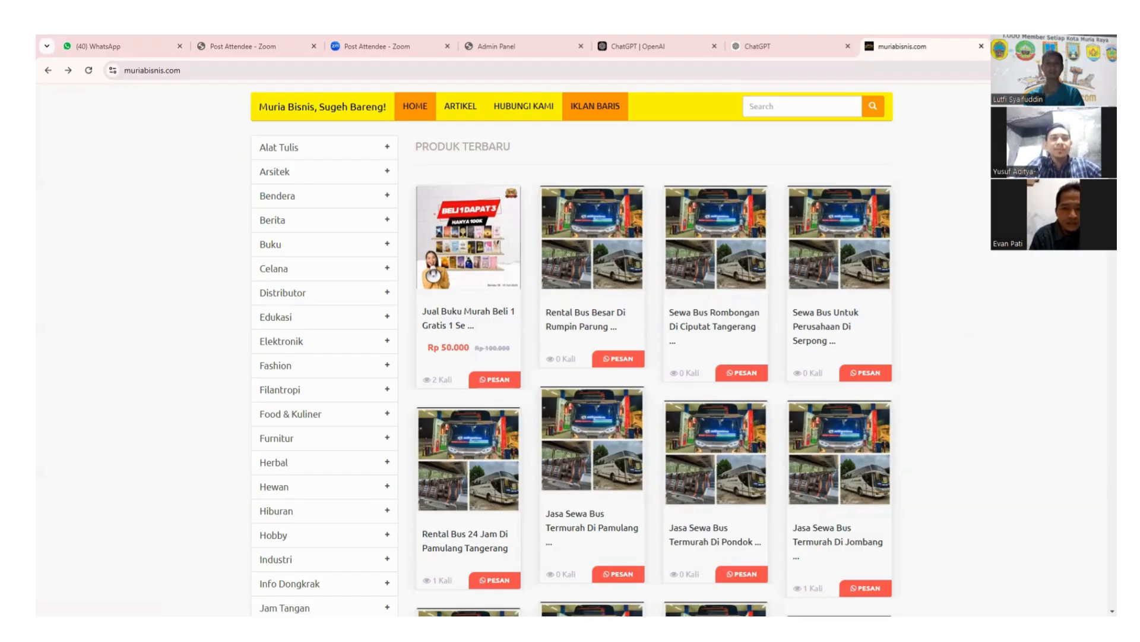
# In a new tab, search Bing for 'google console' and scan the results for Google Search Console.
pyautogui.hotkey('ctrl', 't')
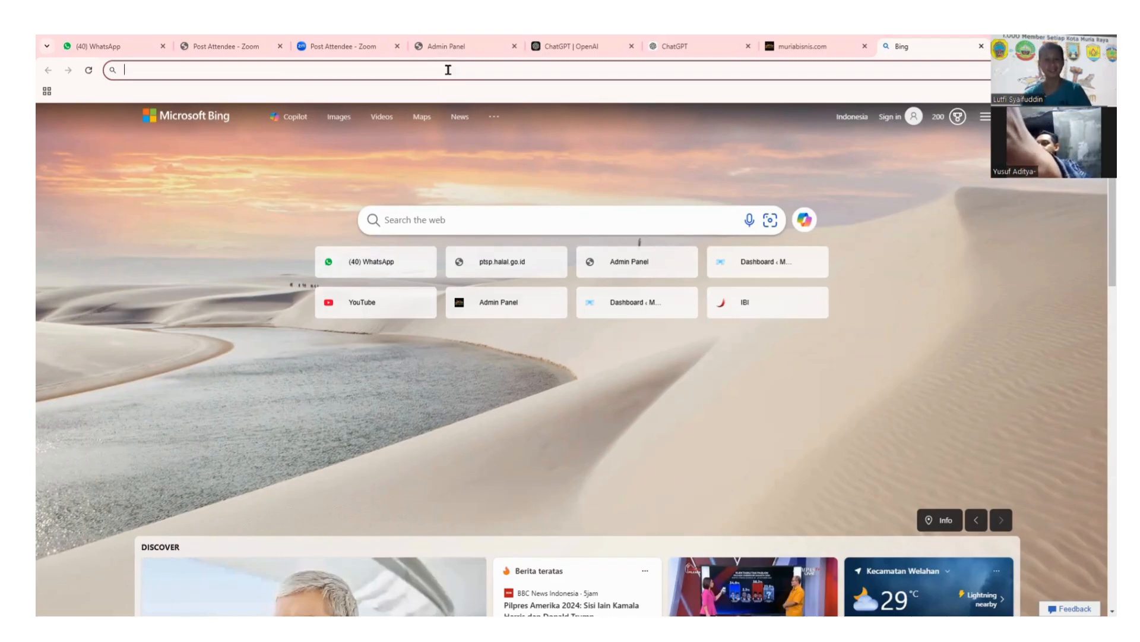
pyautogui.write('G')
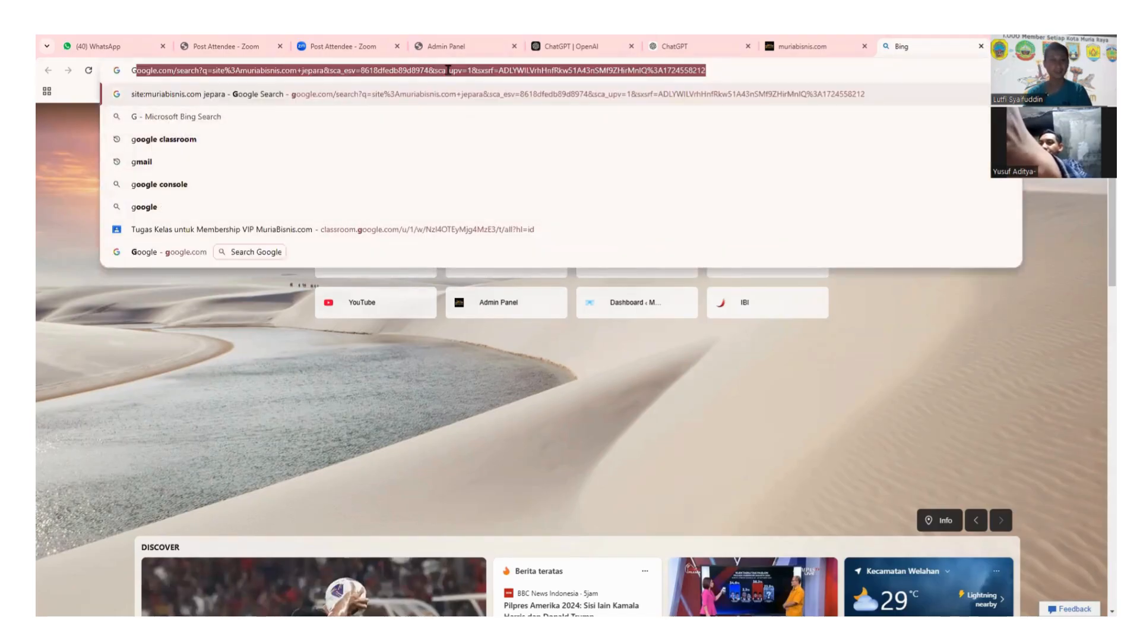
pyautogui.click(176, 186)
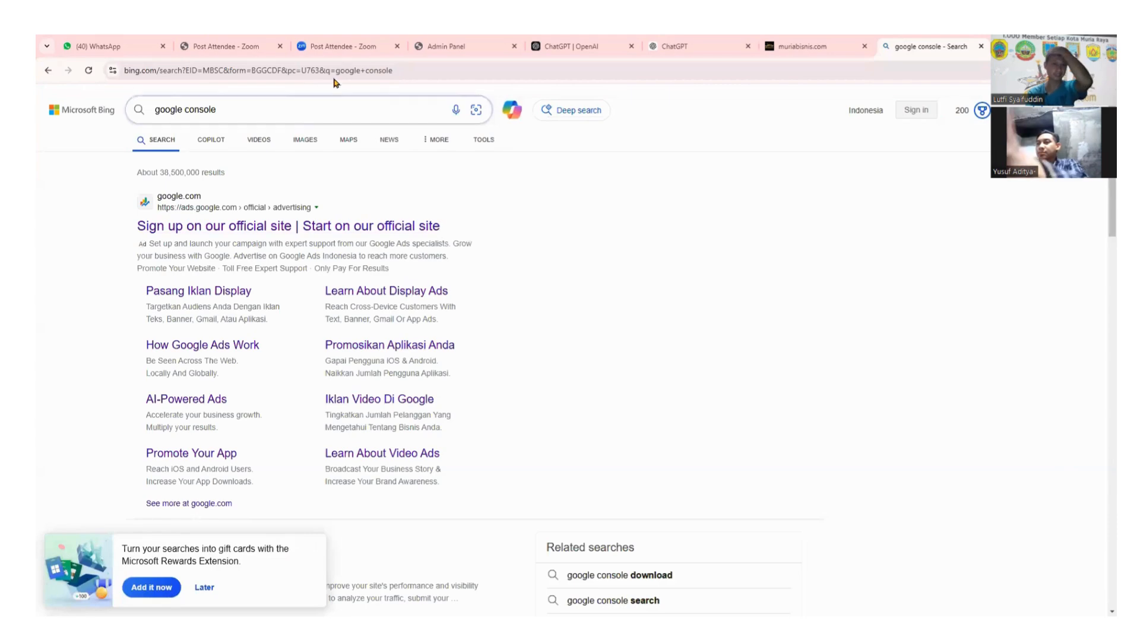
pyautogui.scroll(-4, 335, 149)
pyautogui.scroll(3, 335, 150)
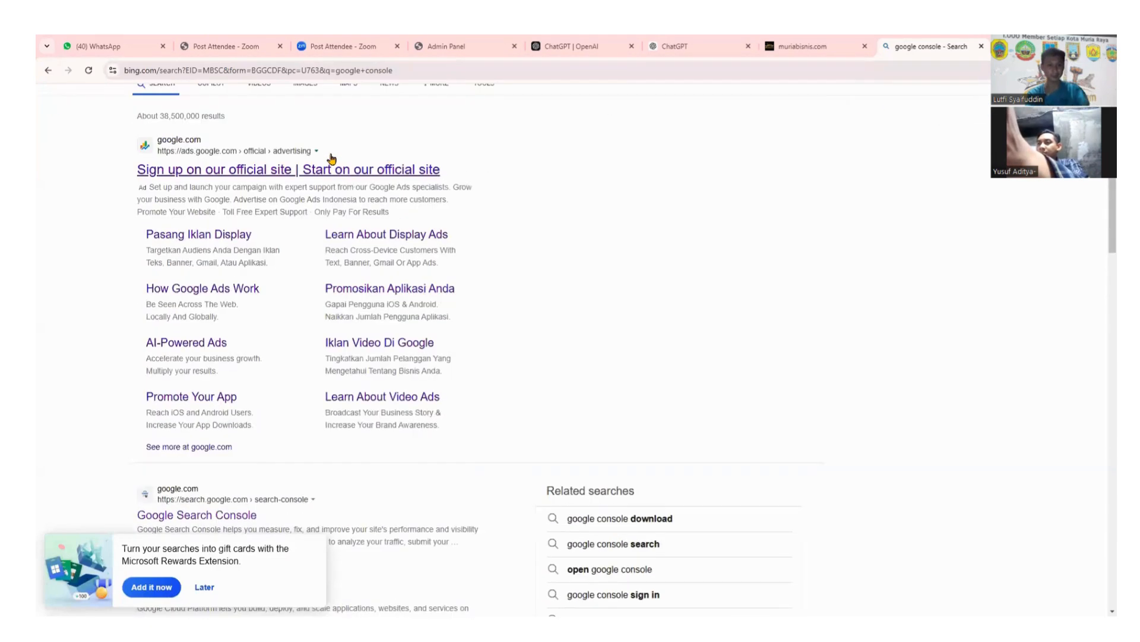
pyautogui.scroll(-2, 316, 208)
pyautogui.scroll(-3, 316, 233)
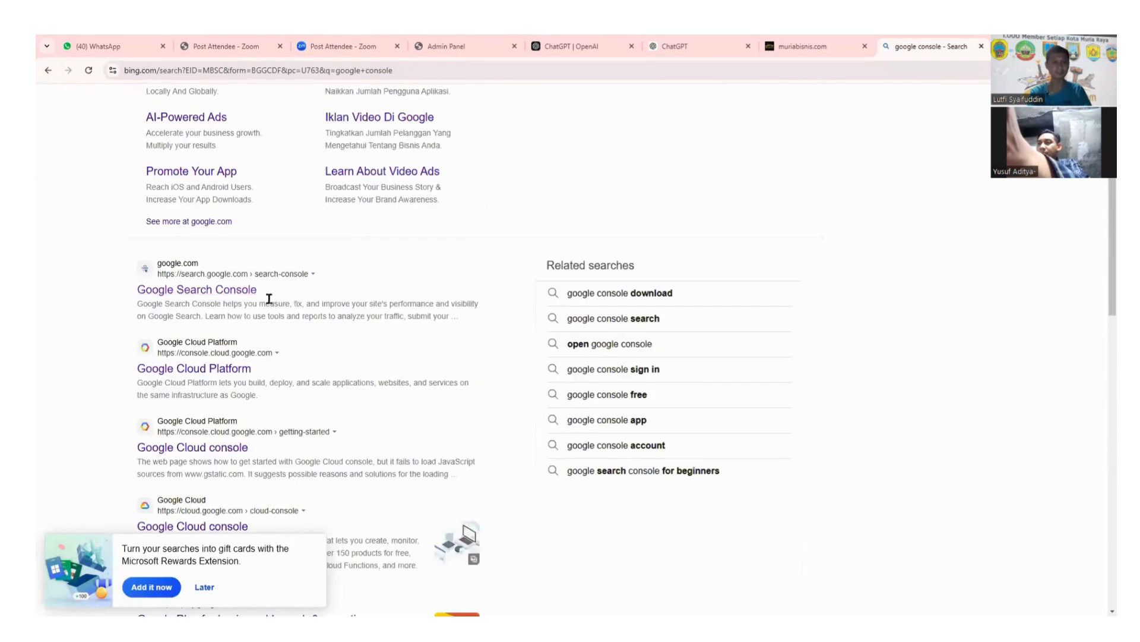
# Open Google Search Console from the search results and choose Start now.
pyautogui.click(210, 291)
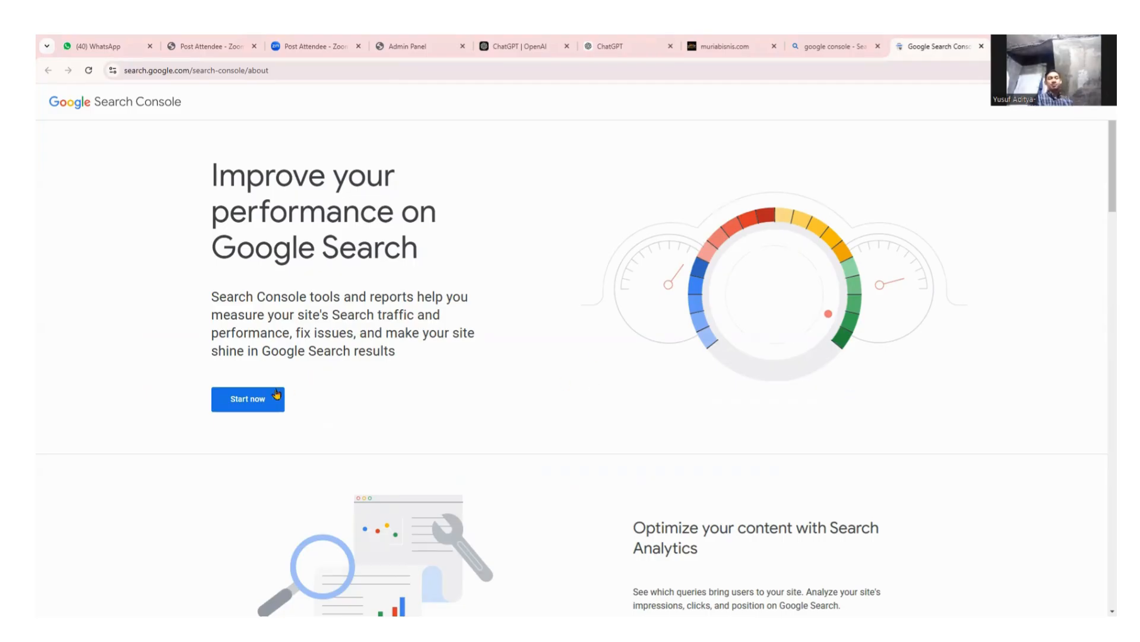
pyautogui.click(249, 406)
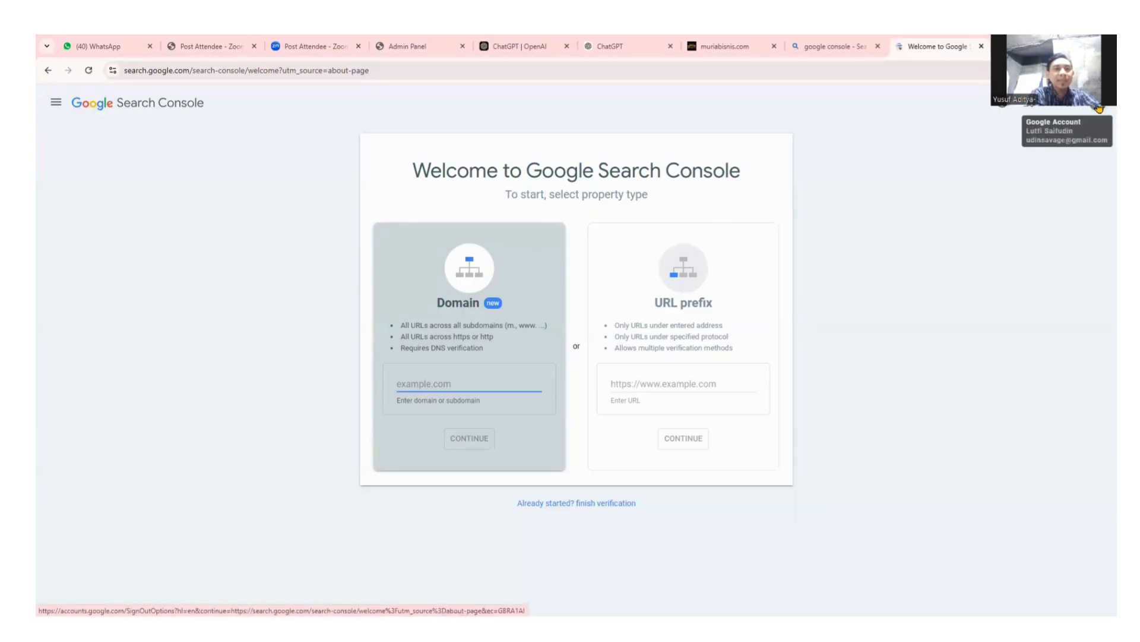
# Switch Search Console to the second Google account and open its property list.
pyautogui.click(1099, 108)
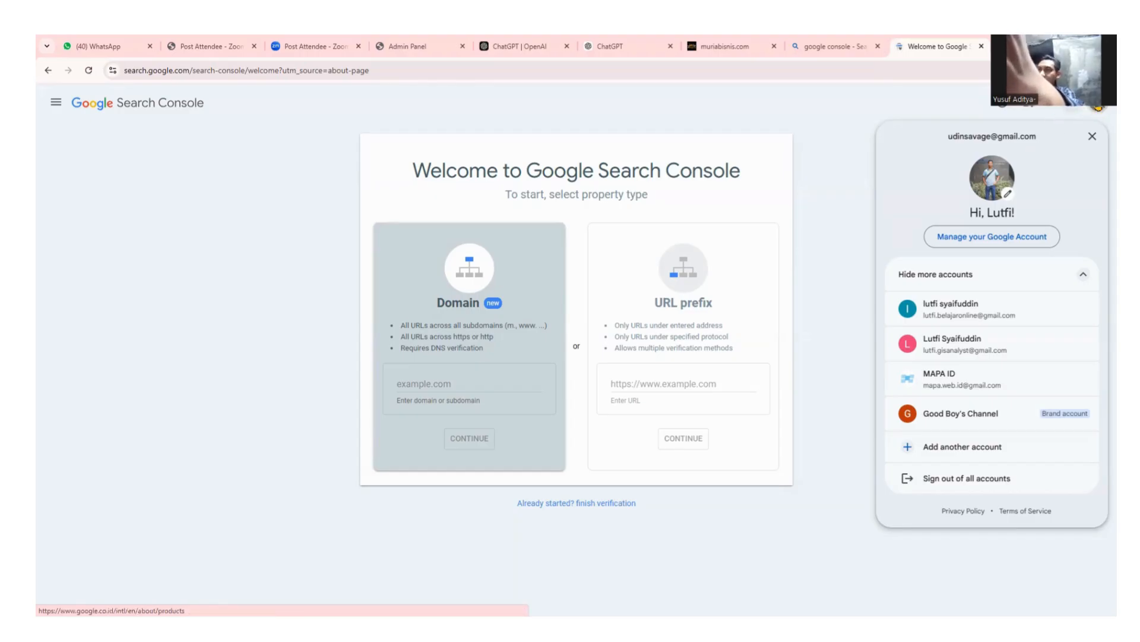
pyautogui.click(922, 310)
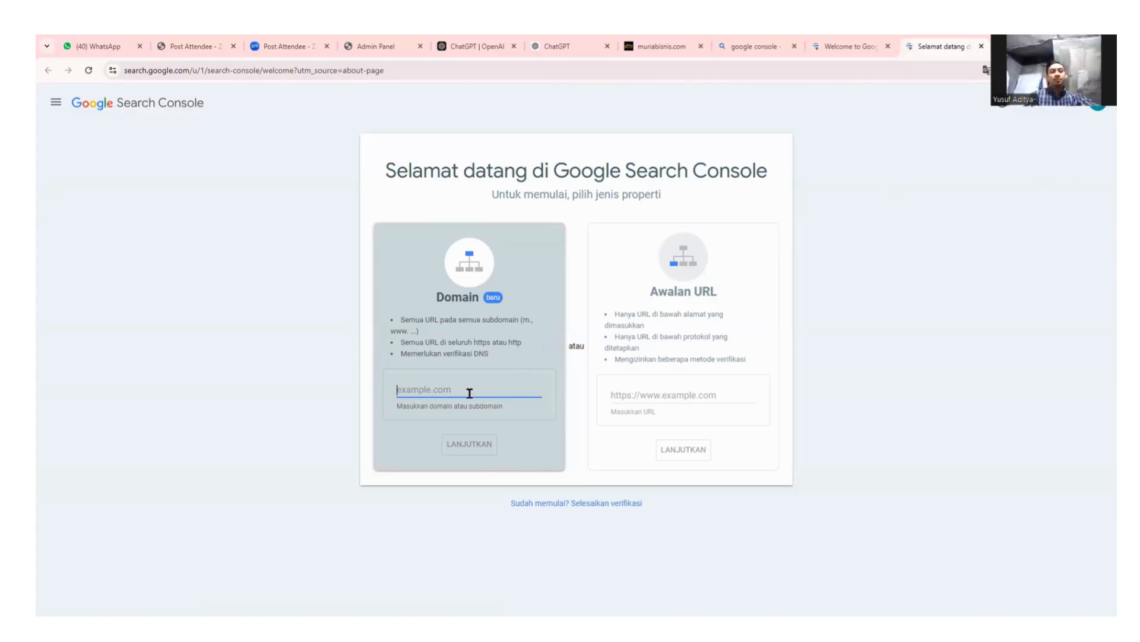
pyautogui.click(57, 104)
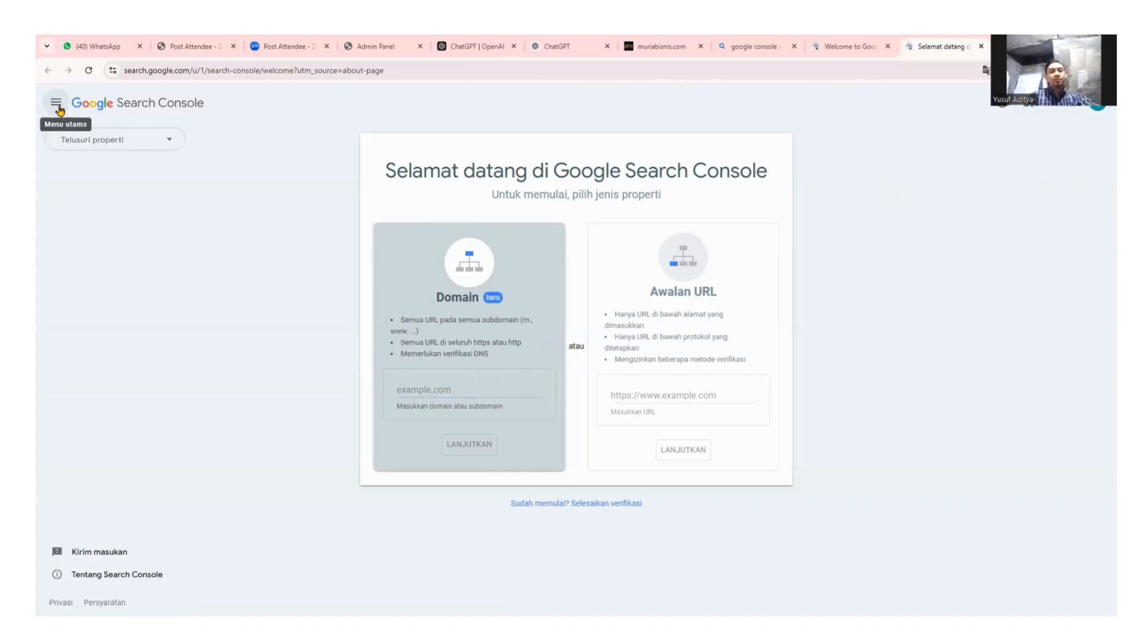
pyautogui.click(156, 141)
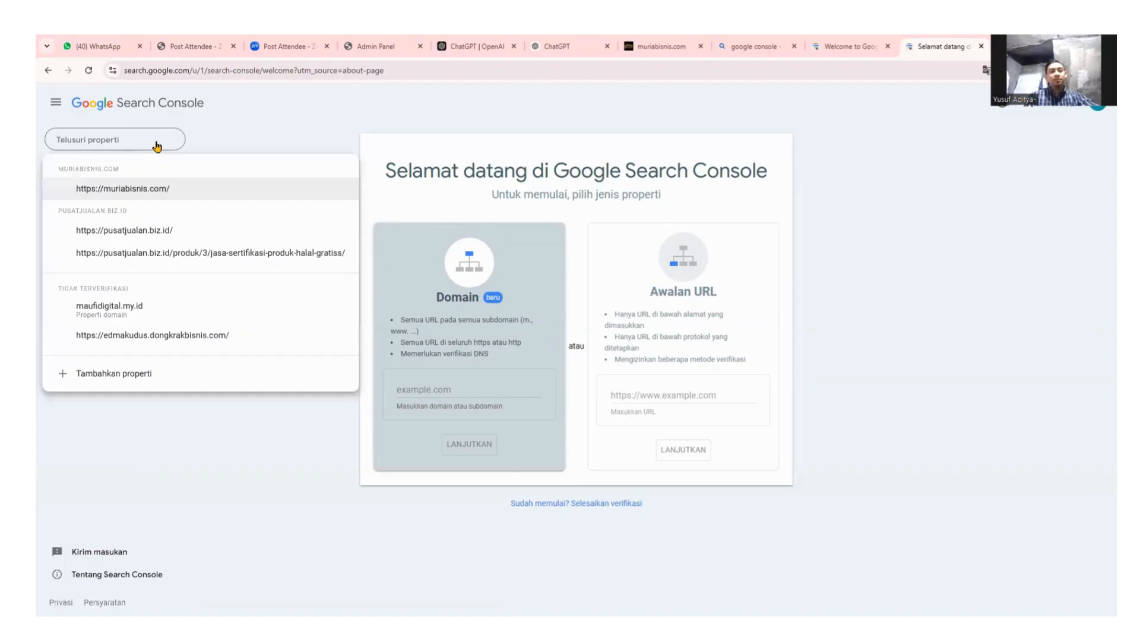
# Try entering muriabisnis.com as a Domain property, clear it, and reopen the property list.
pyautogui.click(270, 127)
pyautogui.click(145, 145)
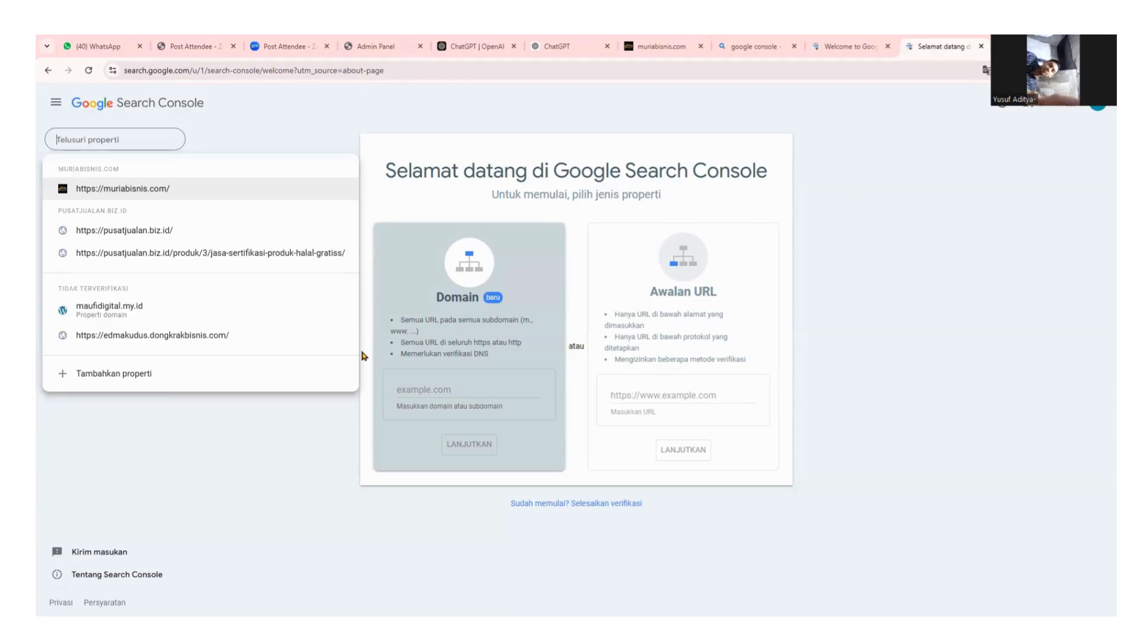
pyautogui.click(452, 387)
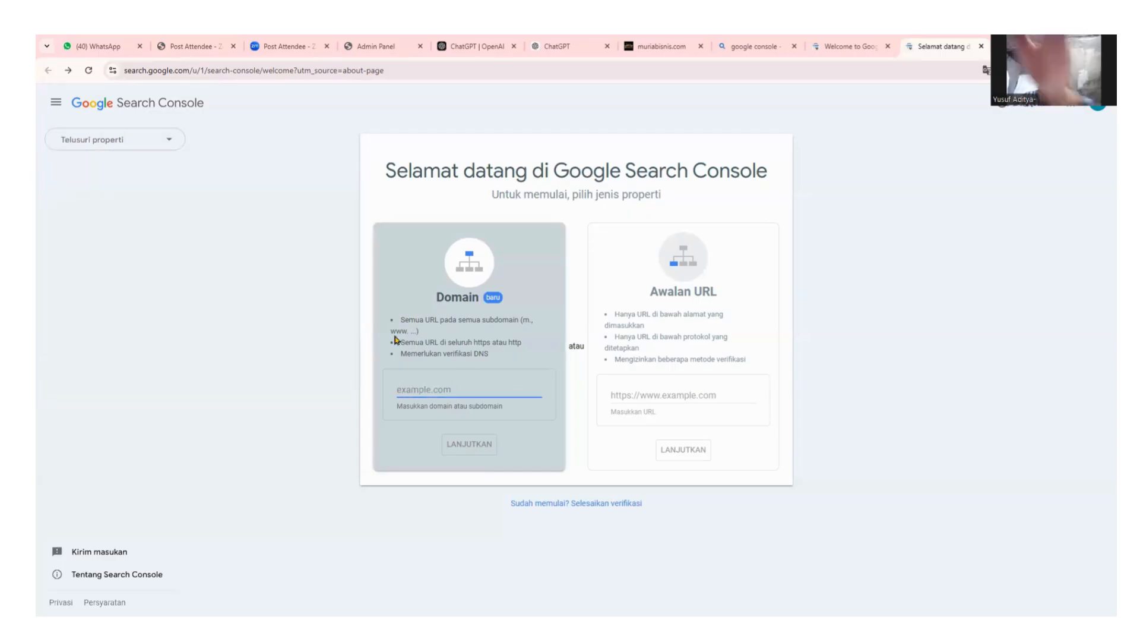
pyautogui.click(142, 142)
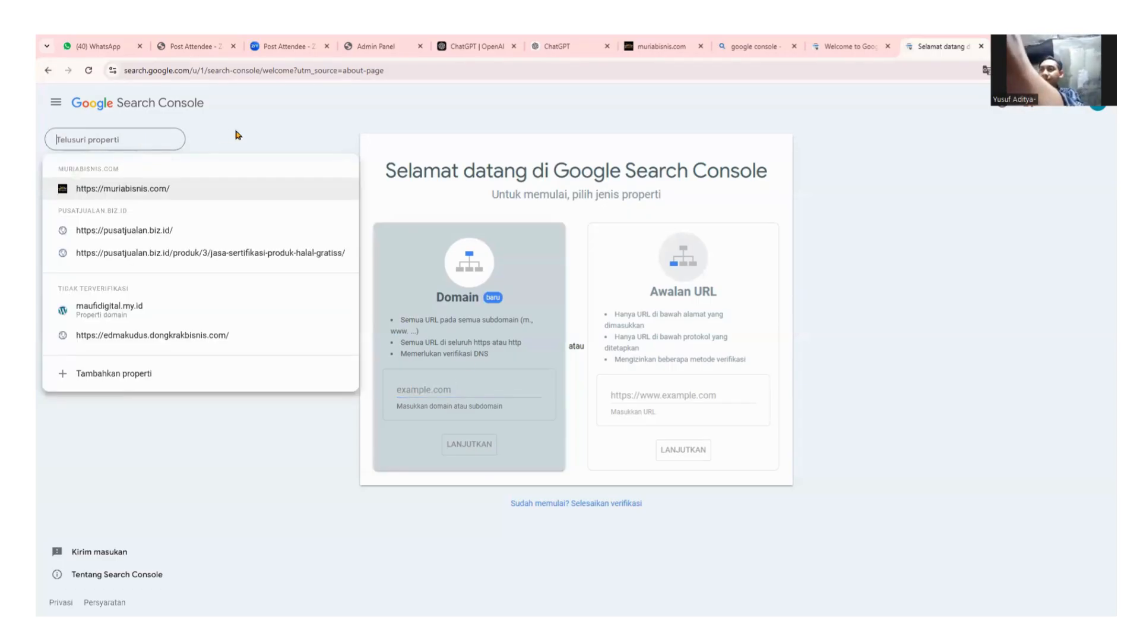
pyautogui.click(189, 136)
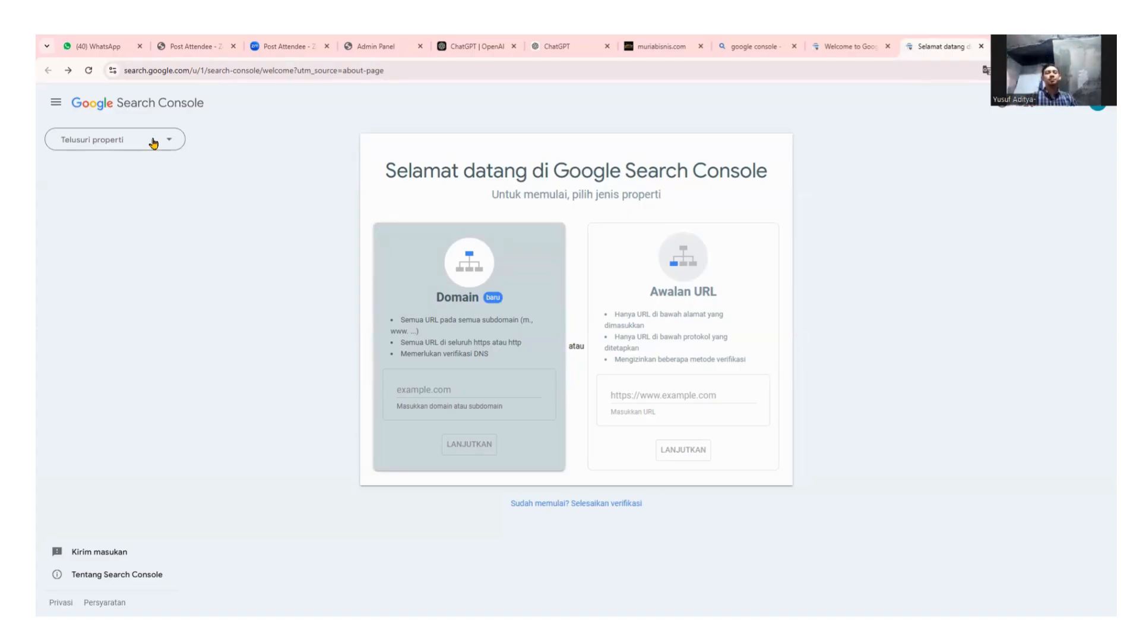
pyautogui.click(153, 142)
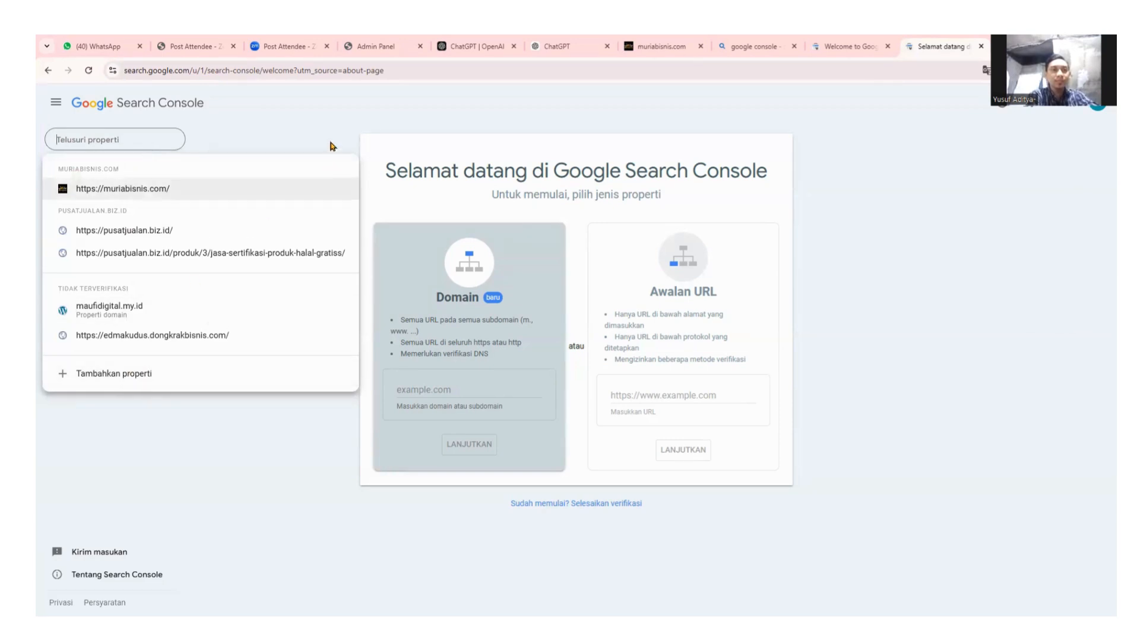
pyautogui.click(374, 114)
pyautogui.click(443, 389)
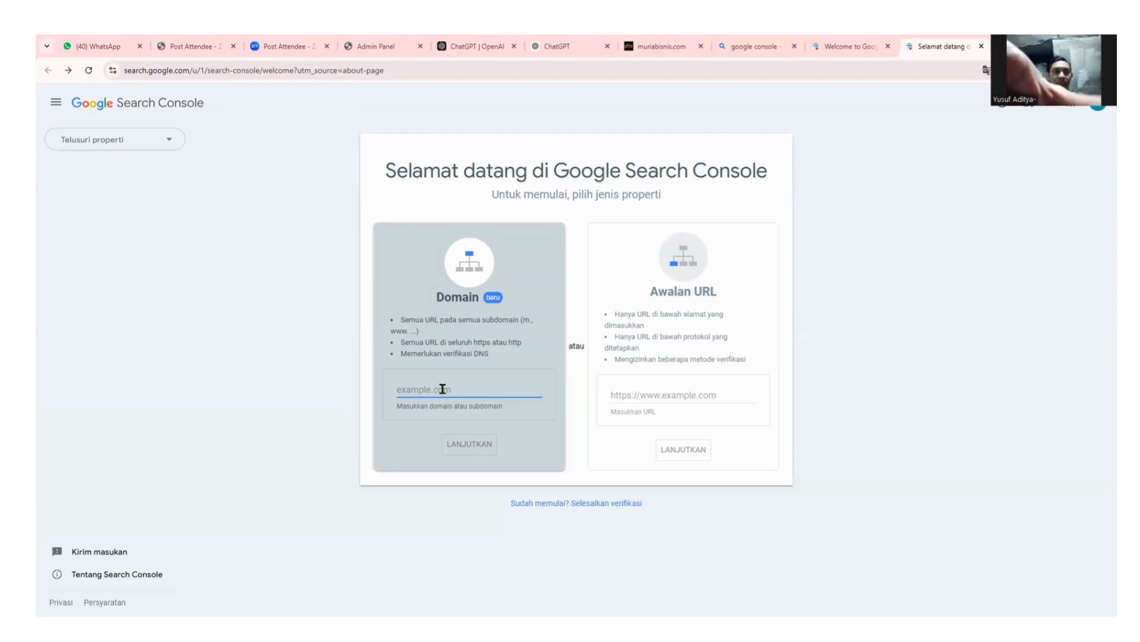
pyautogui.write('muriab')
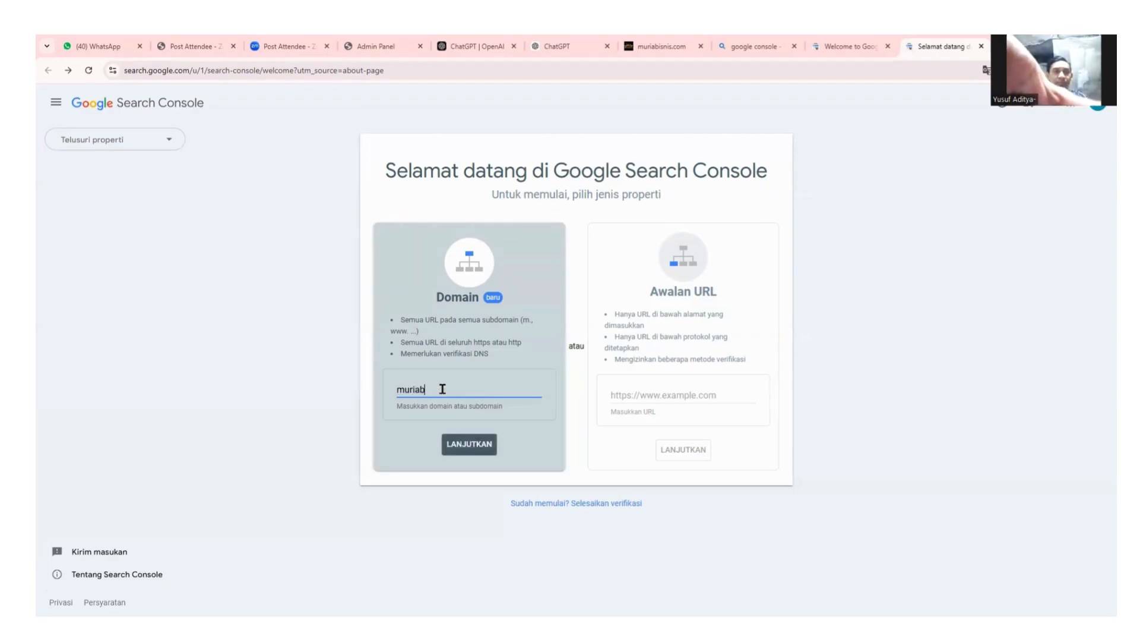
pyautogui.write('isnis.com')
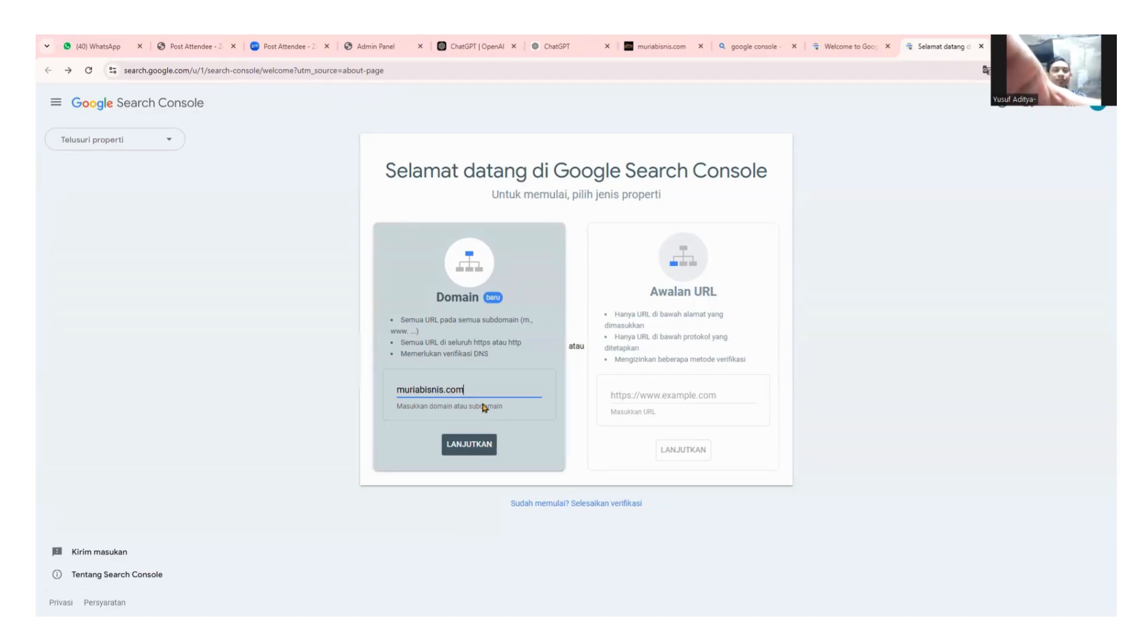
pyautogui.press('BackSpace')
pyautogui.press('BackSpace')
pyautogui.press('BackSpace')
pyautogui.press('BackSpace')
pyautogui.press('BackSpace')
pyautogui.press('BackSpace')
pyautogui.press('BackSpace')
pyautogui.press('BackSpace')
pyautogui.press('BackSpace')
pyautogui.press('BackSpace')
pyautogui.press('BackSpace')
pyautogui.press('BackSpace')
pyautogui.press('BackSpace')
pyautogui.press('BackSpace')
pyautogui.press('BackSpace')
pyautogui.click(140, 143)
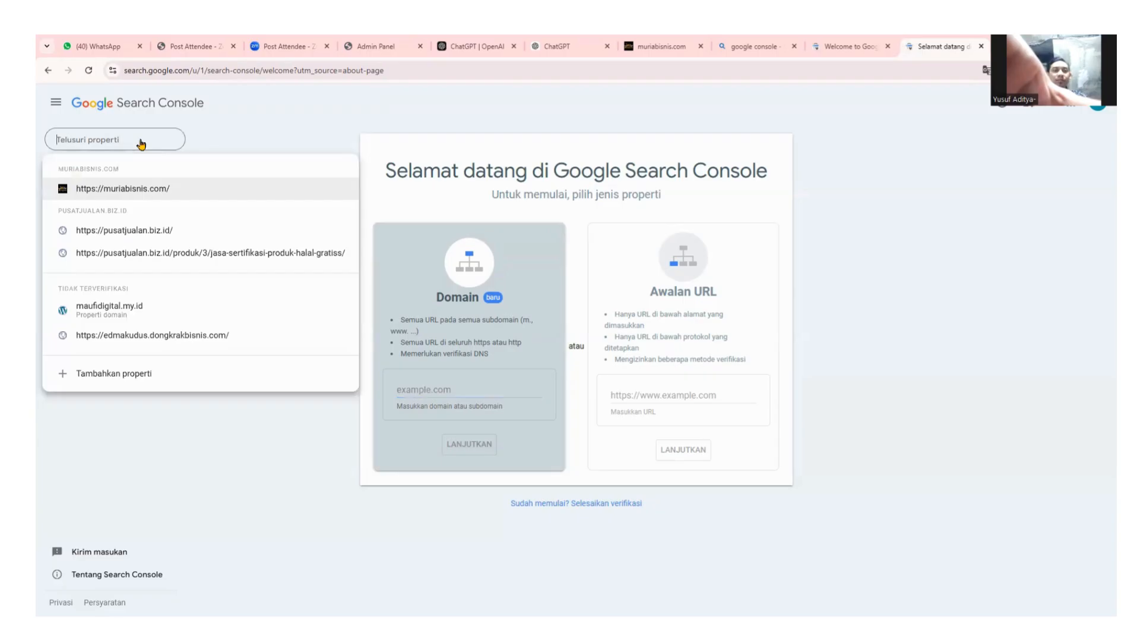
pyautogui.click(142, 189)
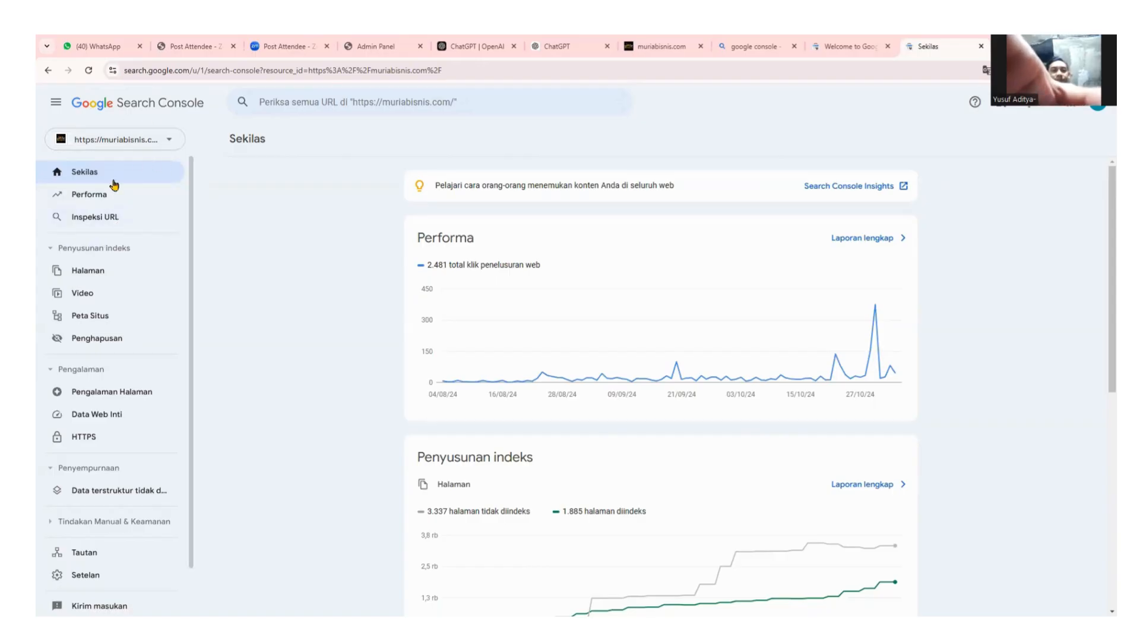
pyautogui.click(102, 223)
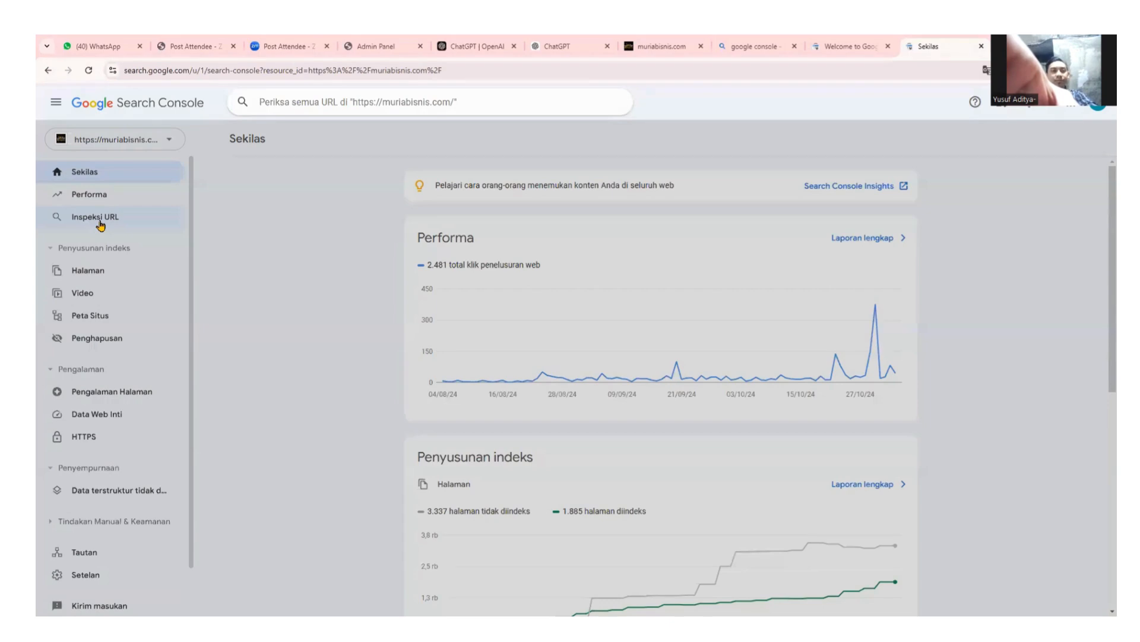
pyautogui.click(136, 145)
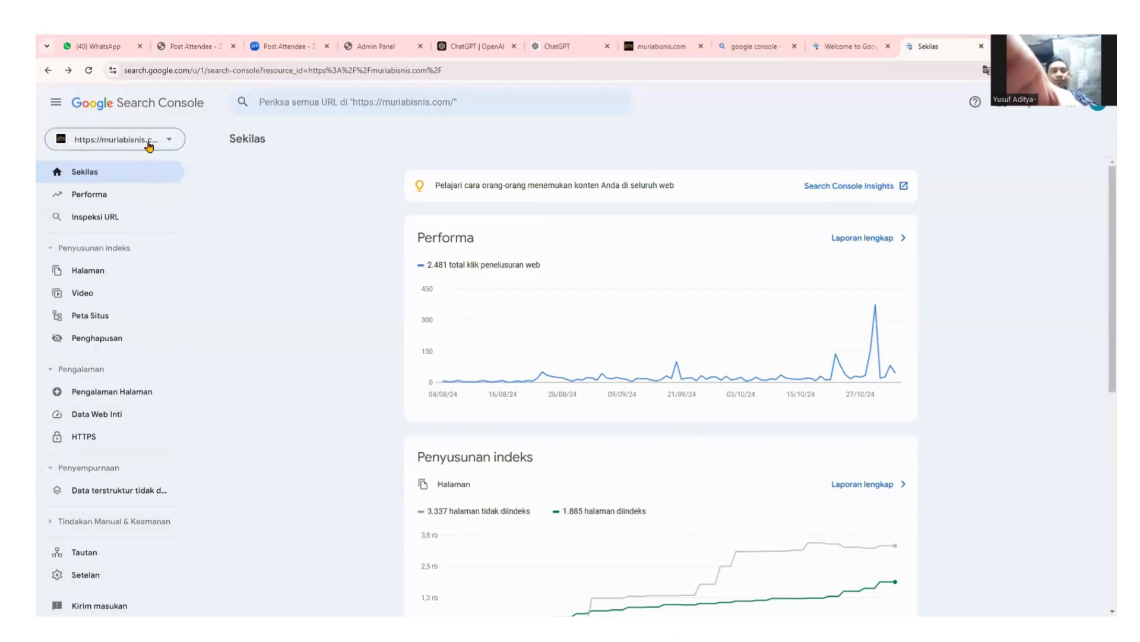
pyautogui.click(153, 145)
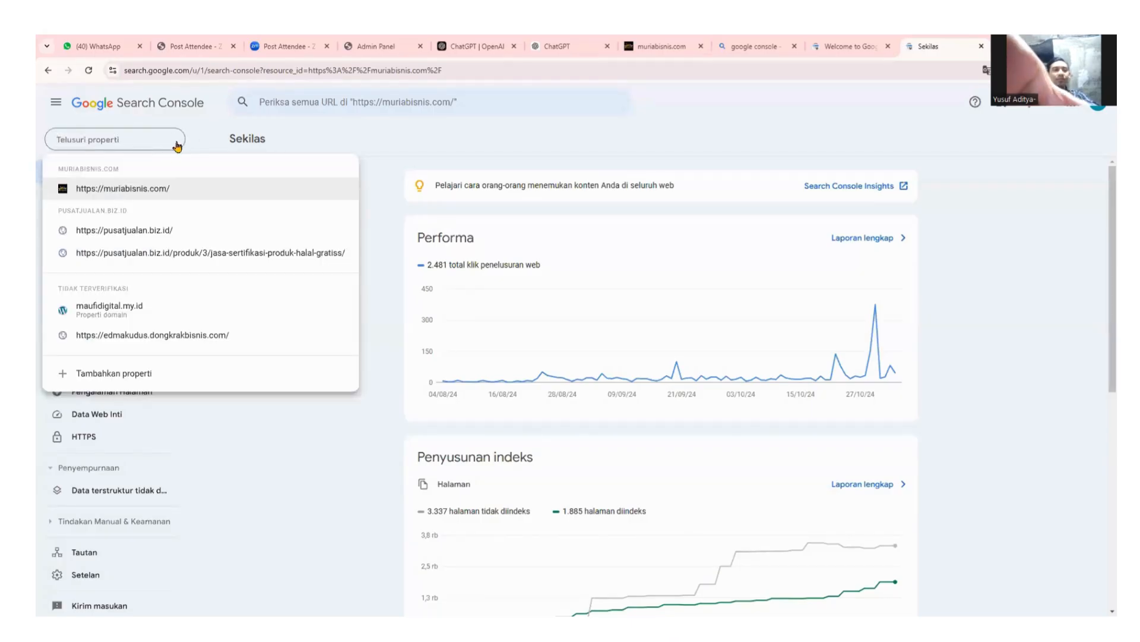
pyautogui.click(408, 138)
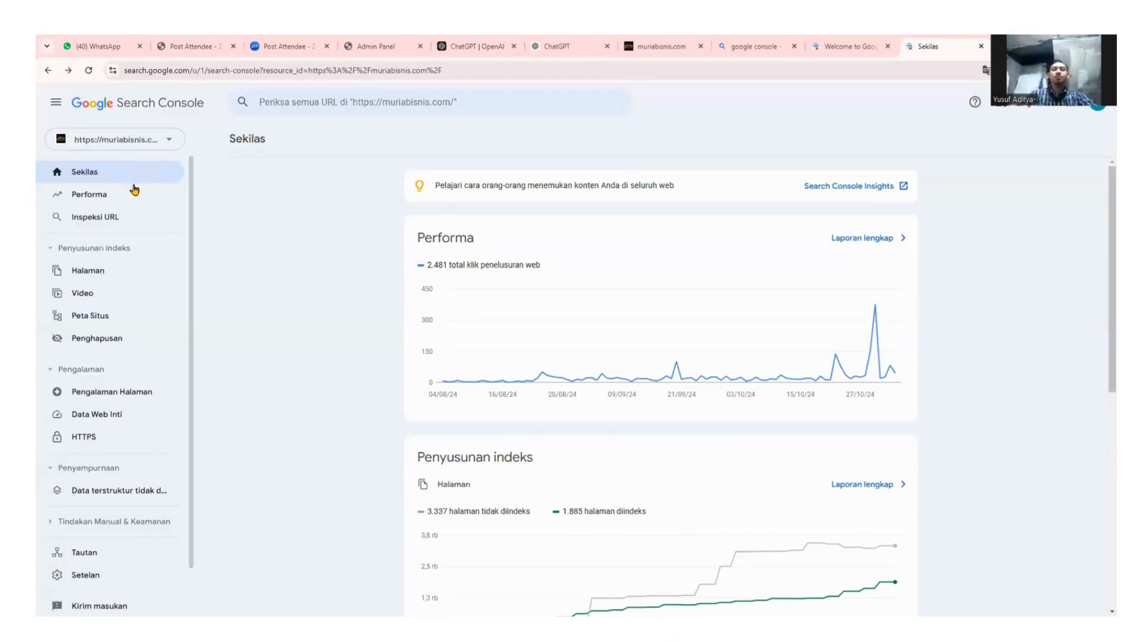
pyautogui.click(100, 221)
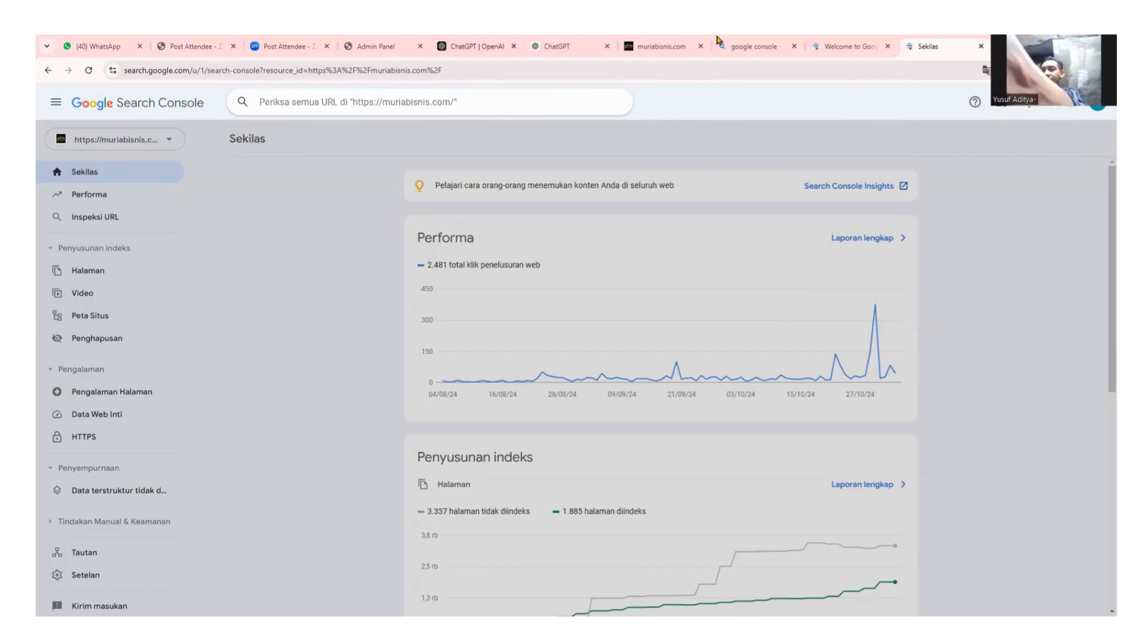
pyautogui.click(664, 47)
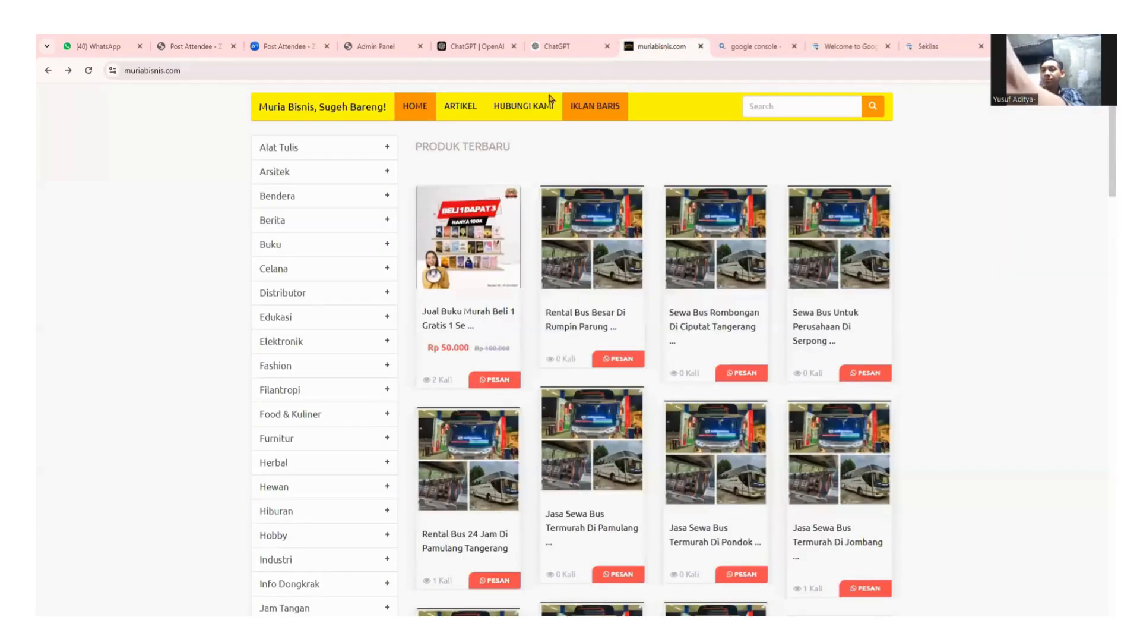
# Open the Jual Buku Murah product page, copy its URL, and go back to Search Console.
pyautogui.click(449, 319)
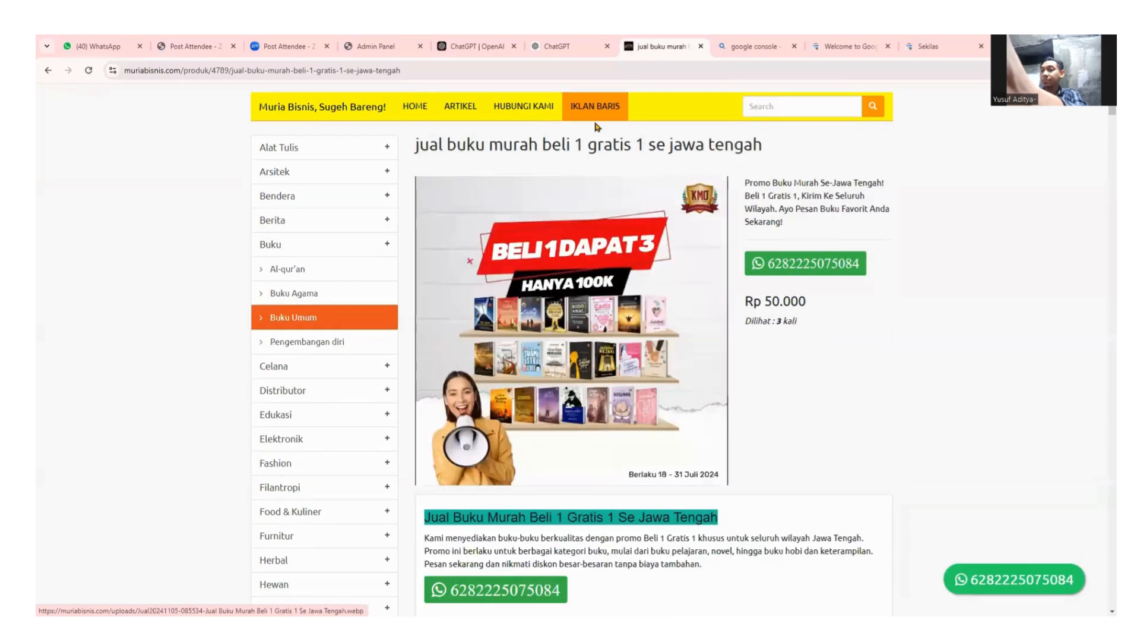
pyautogui.click(422, 70)
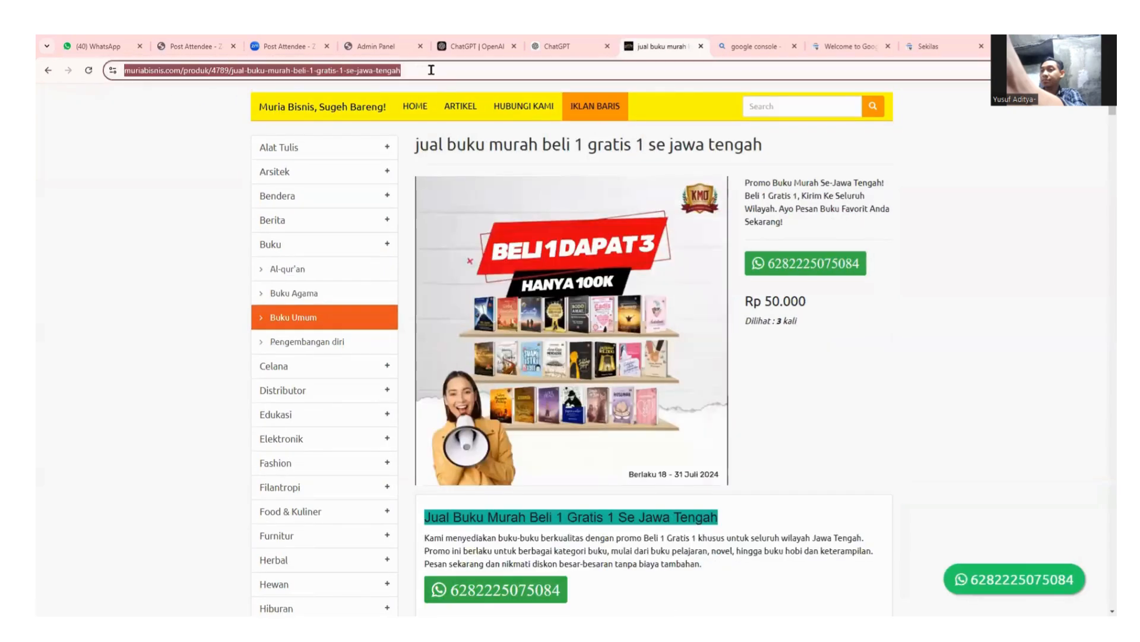
pyautogui.click(409, 71)
pyautogui.moveTo(443, 71); pyautogui.dragTo(119, 71)
pyautogui.hotkey('ctrl', 'c')
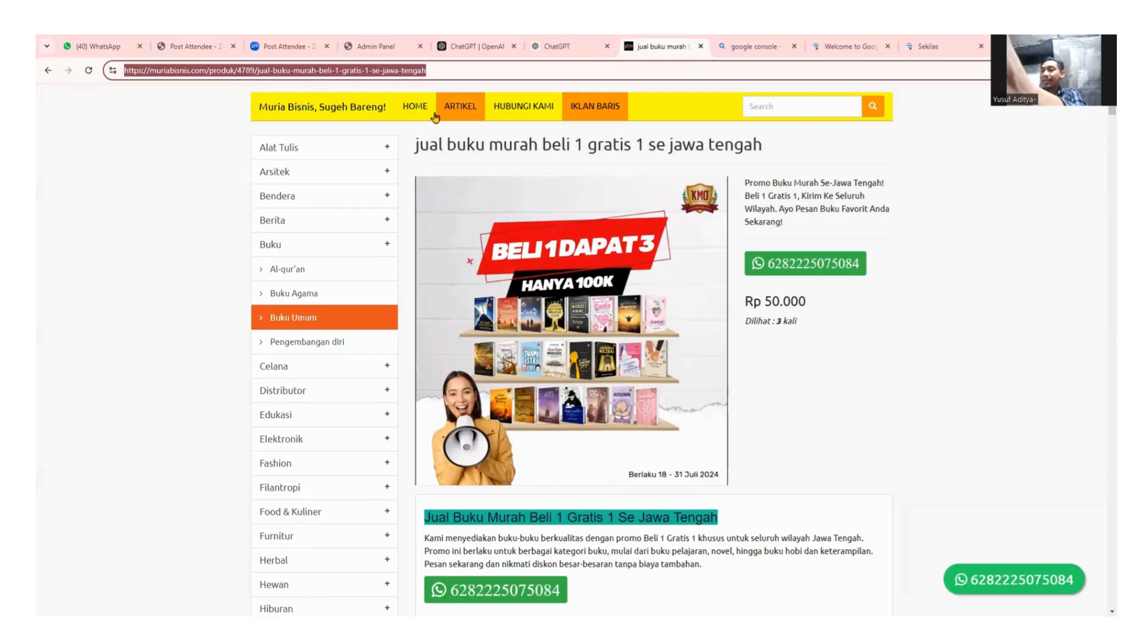
pyautogui.click(928, 45)
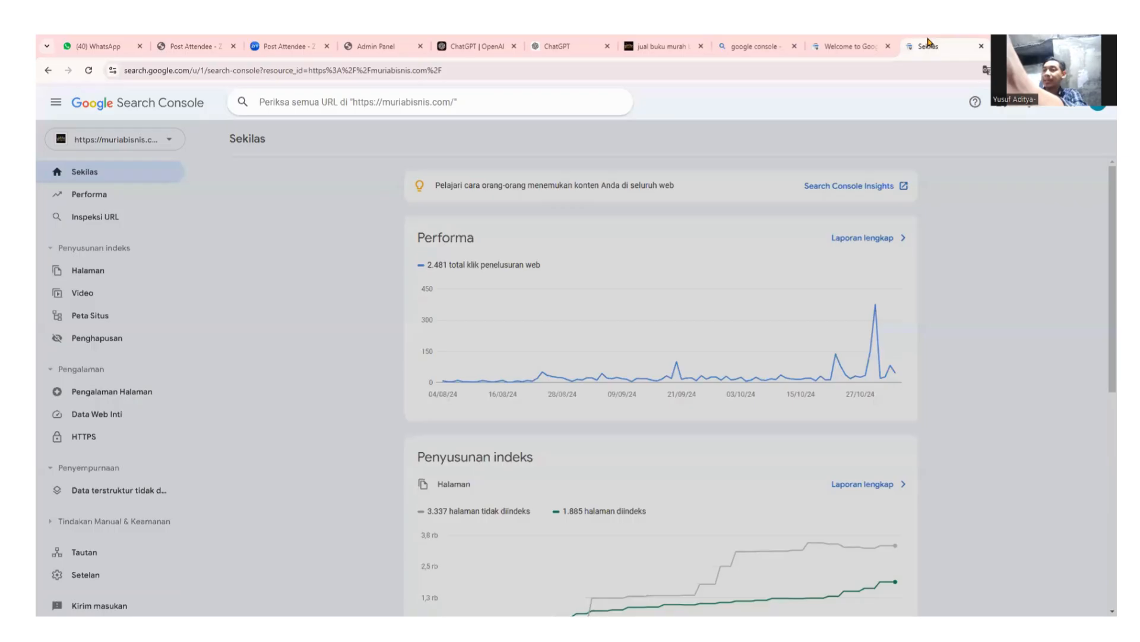
# Paste the copied Jual Buku Murah product URL into the inspection bar and run the check.
pyautogui.click(102, 215)
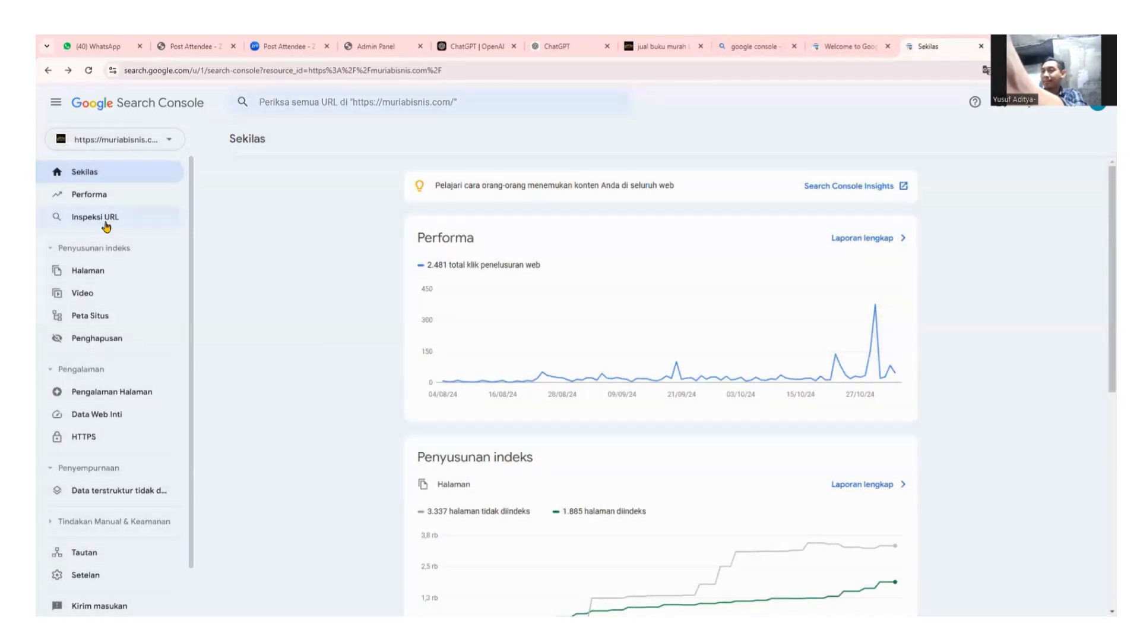
pyautogui.click(106, 226)
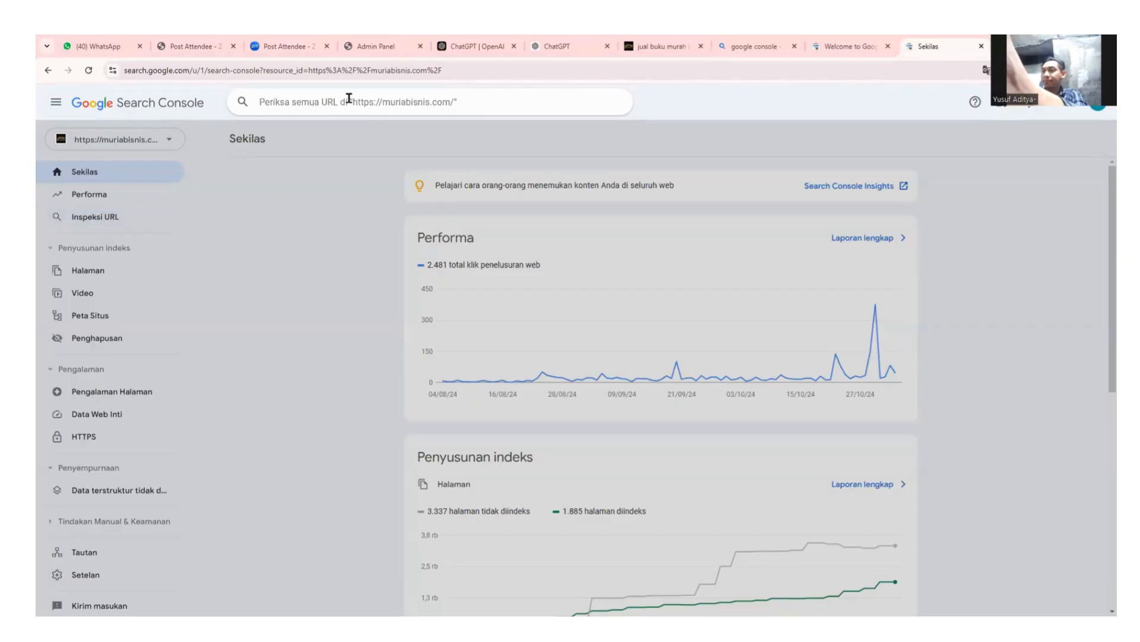
pyautogui.hotkey('ctrl', 'v')
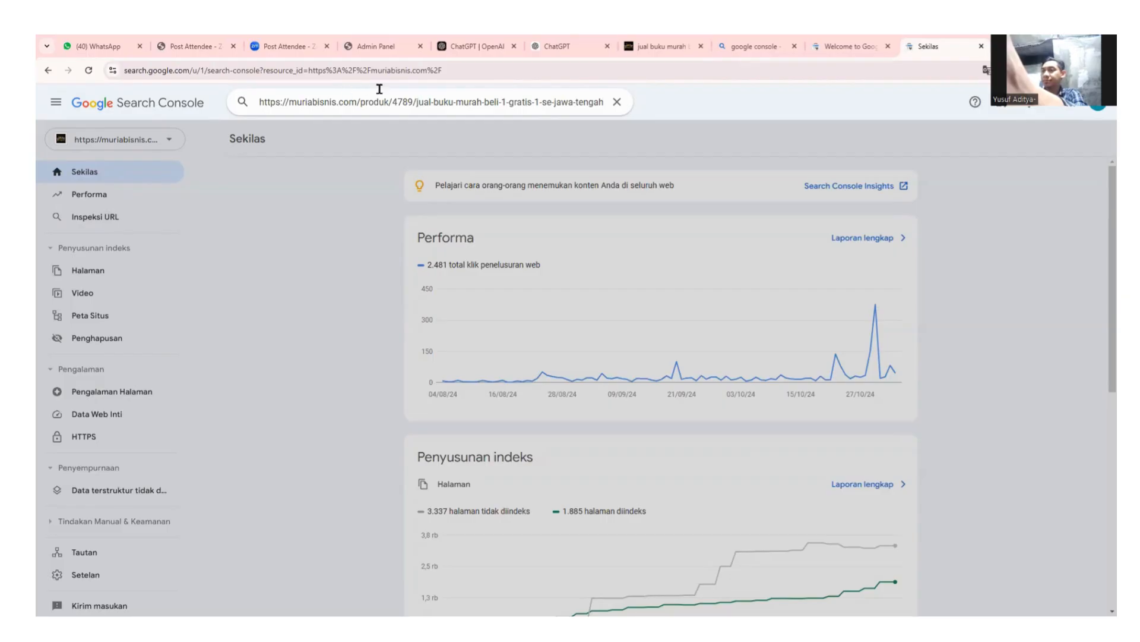
pyautogui.press('Return')
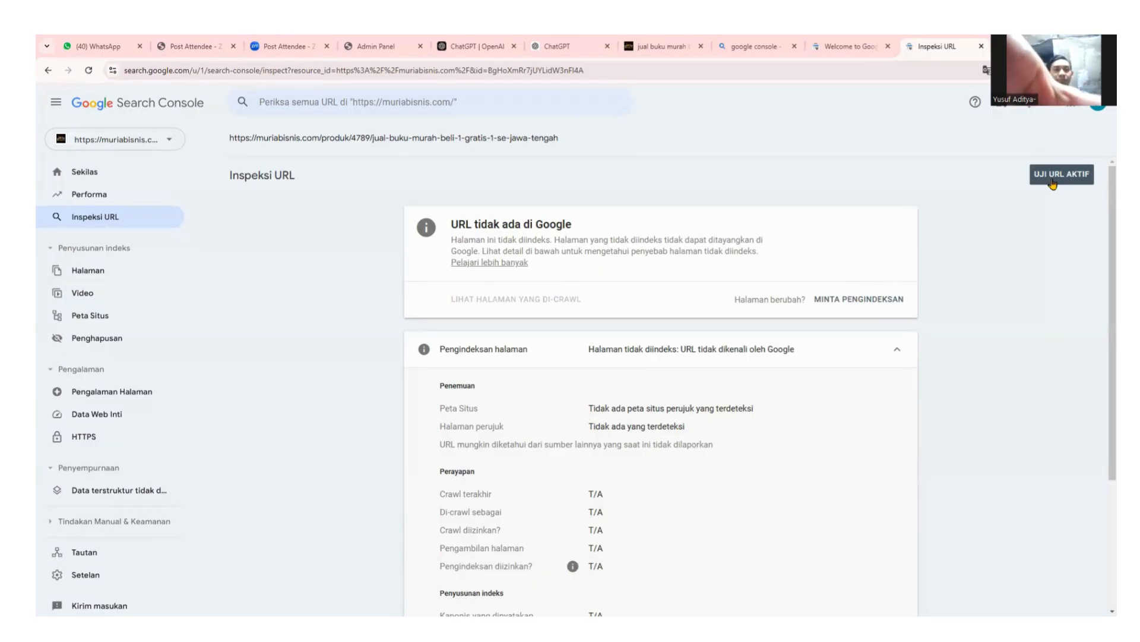
# Request indexing (MINTA PENGINDEKSAN) for the product URL and let the live test run.
pyautogui.click(857, 301)
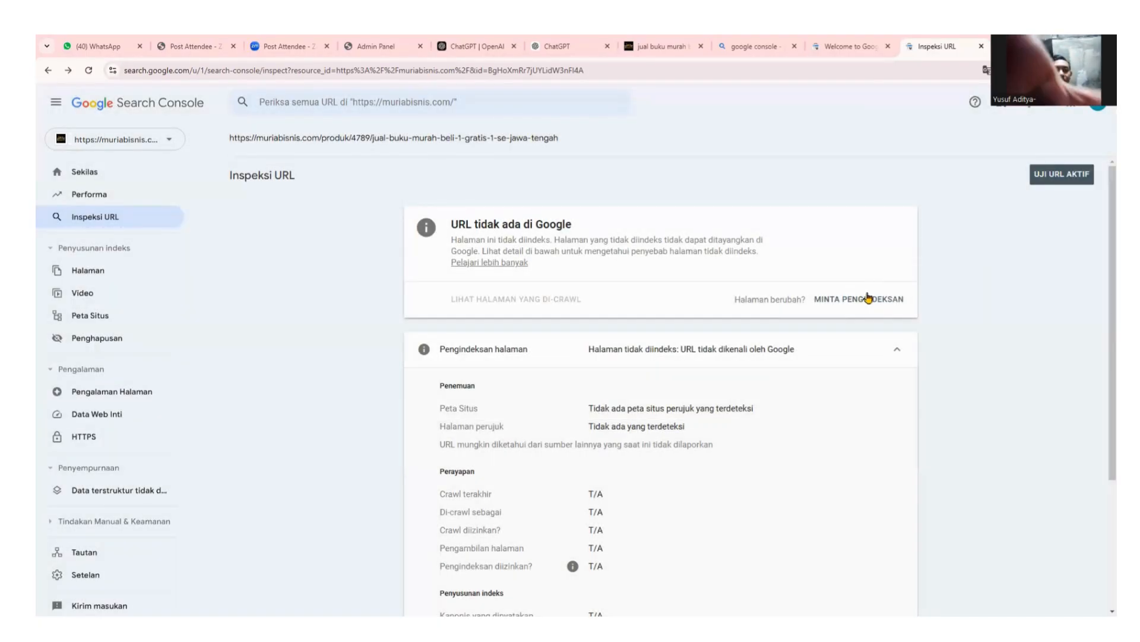
# Confirm the indexing request, close the Pengindeksan diminta dialog, and review the details.
pyautogui.click(866, 299)
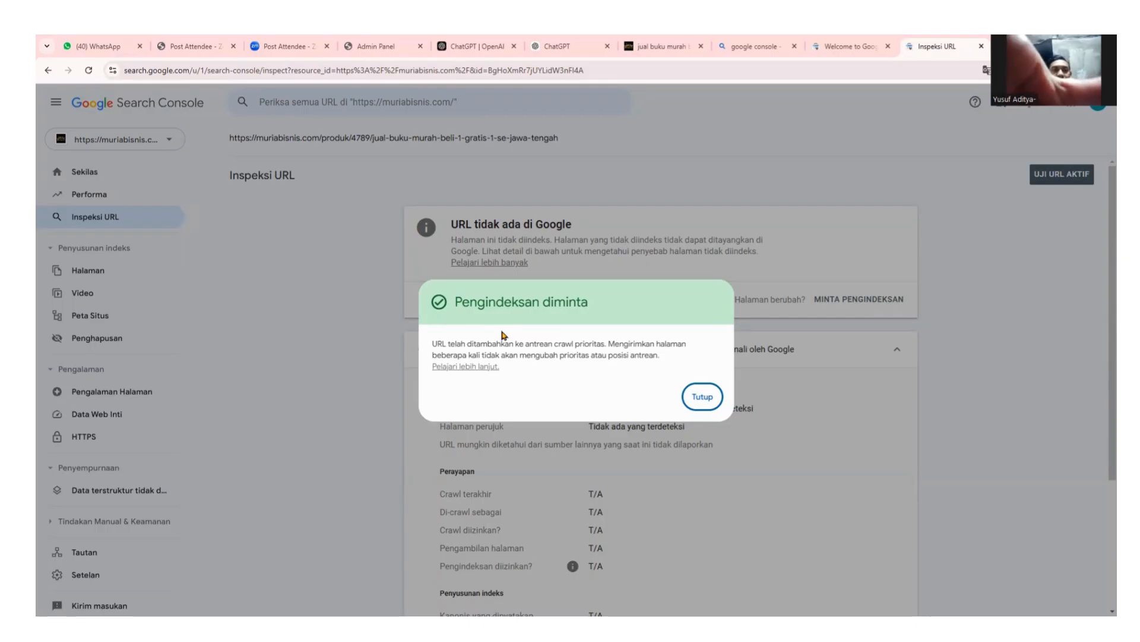
pyautogui.click(704, 398)
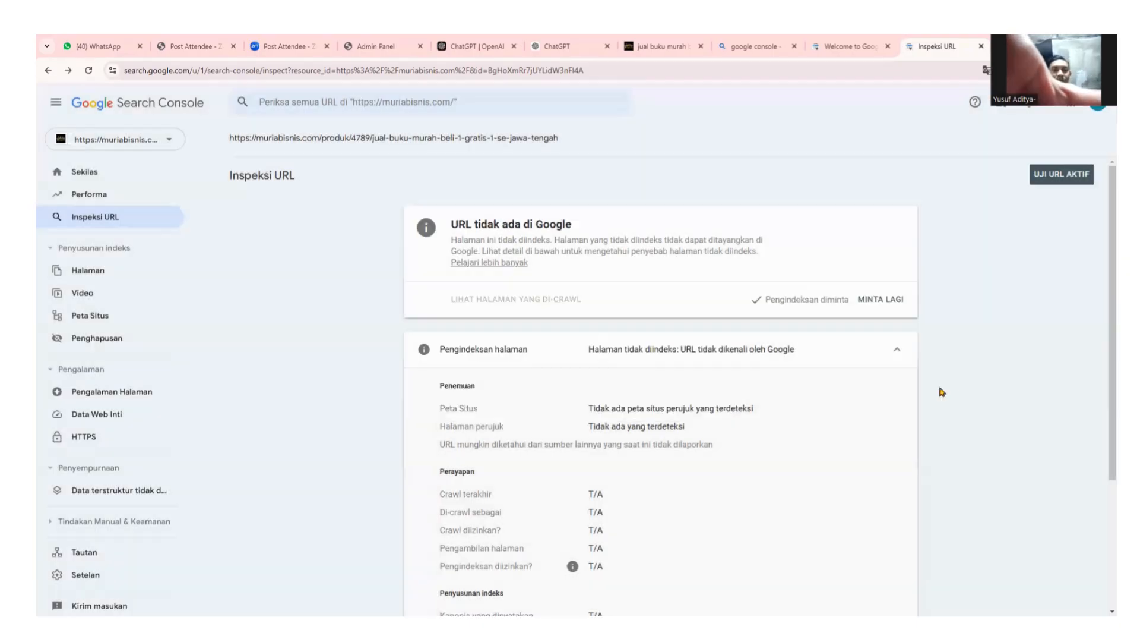
pyautogui.scroll(-4, 964, 390)
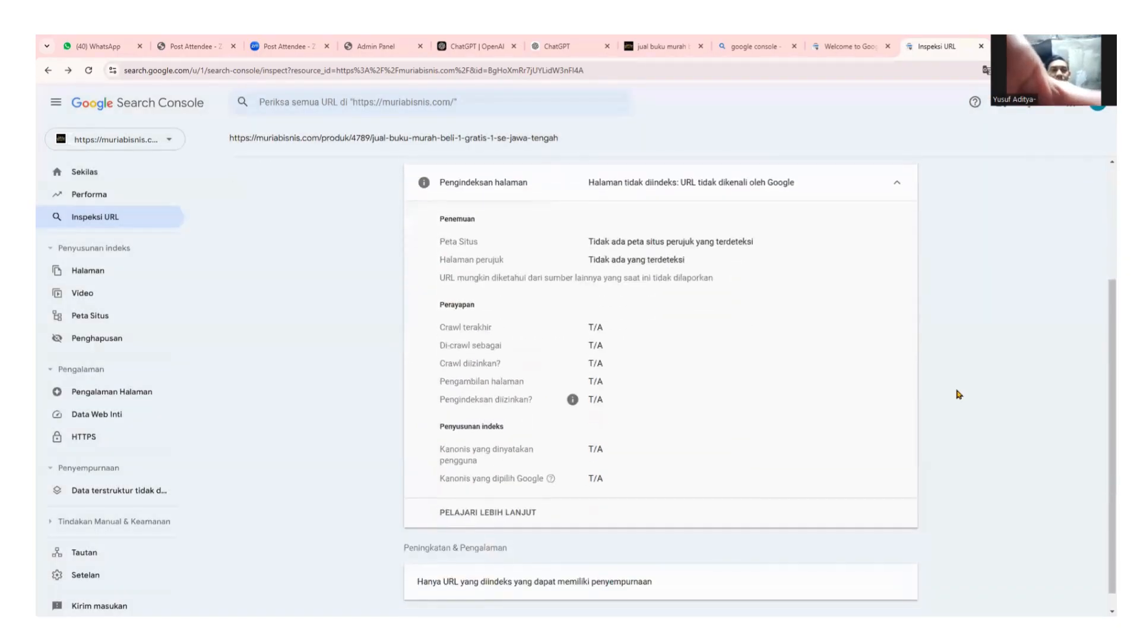
pyautogui.scroll(4, 958, 394)
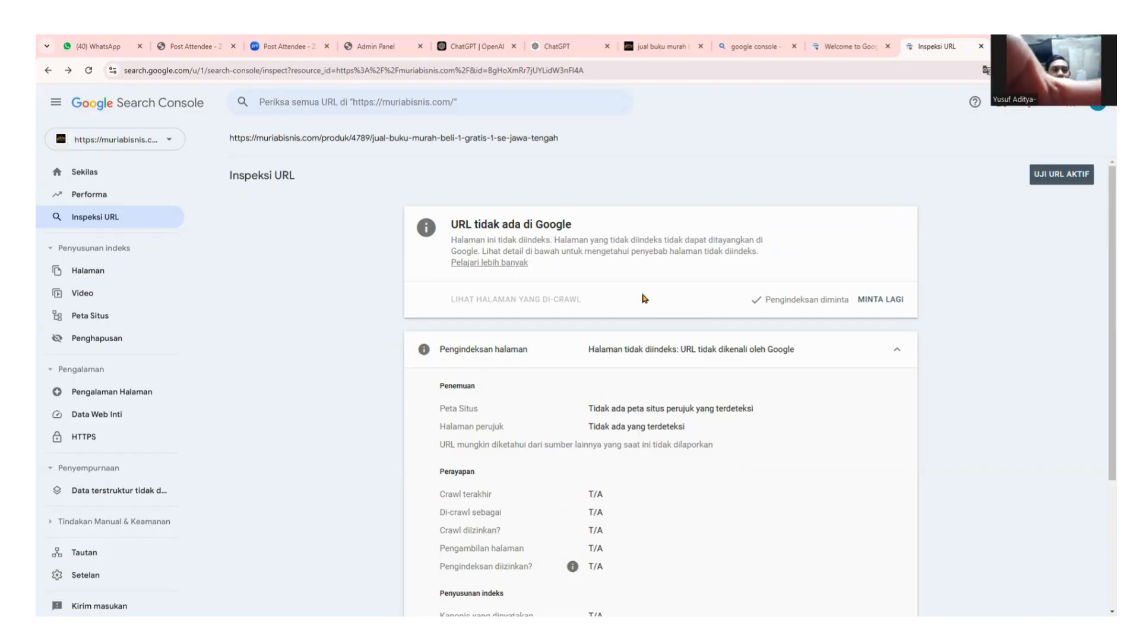
pyautogui.scroll(-2, 645, 299)
pyautogui.scroll(2, 700, 442)
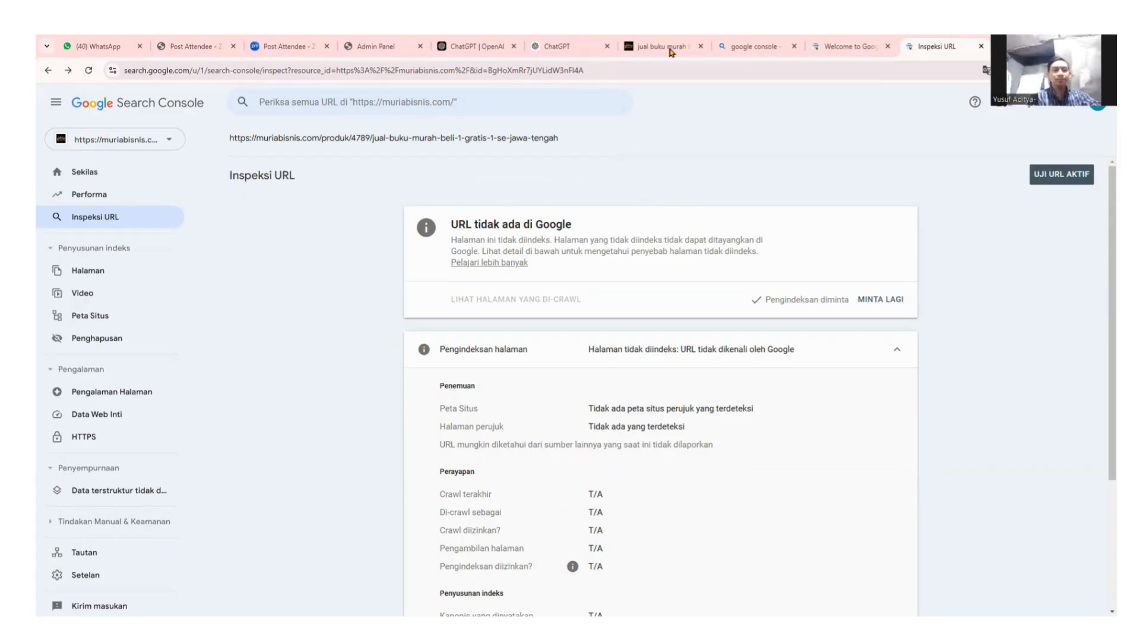
# Search Bing for 'goo', then open and close the sponsored Google Ads page.
pyautogui.click(747, 46)
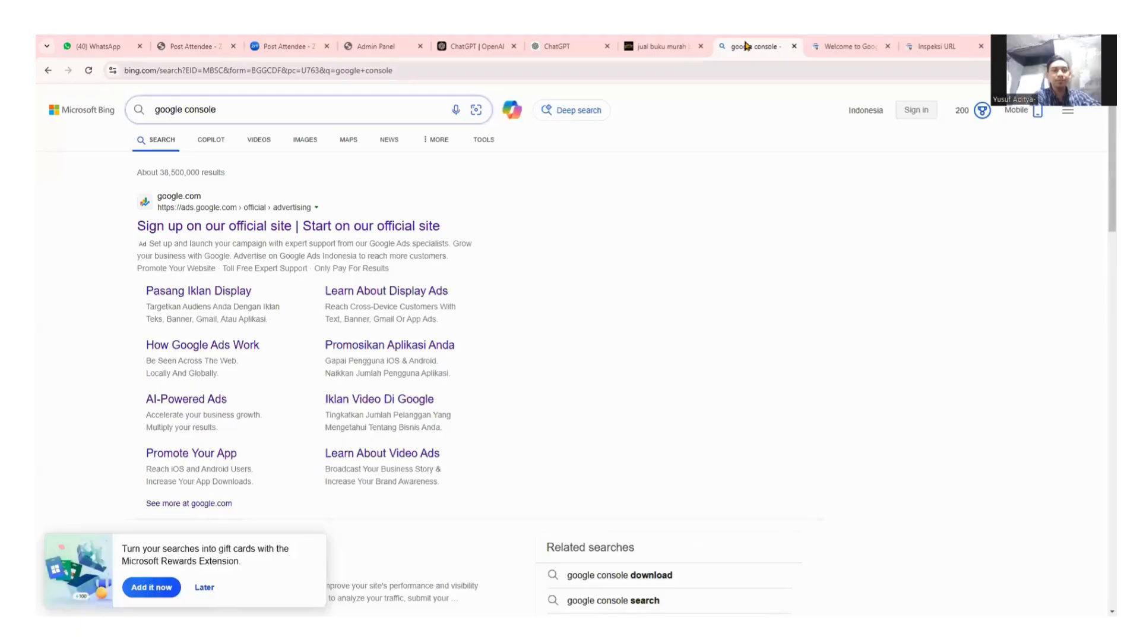
pyautogui.click(440, 111)
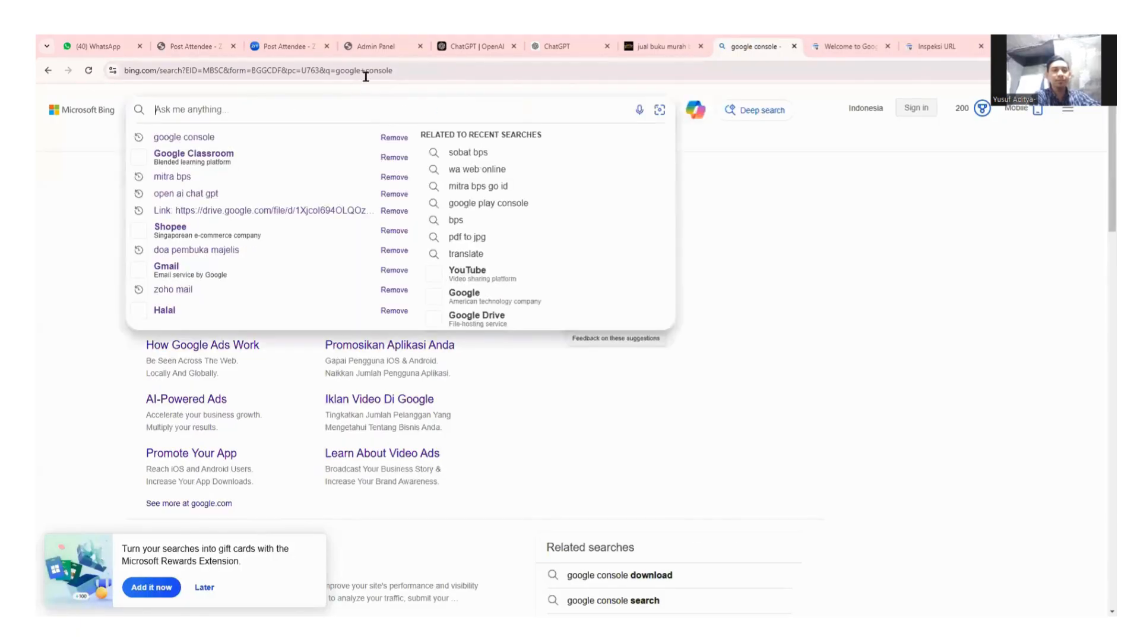
pyautogui.click(428, 70)
pyautogui.write('google')
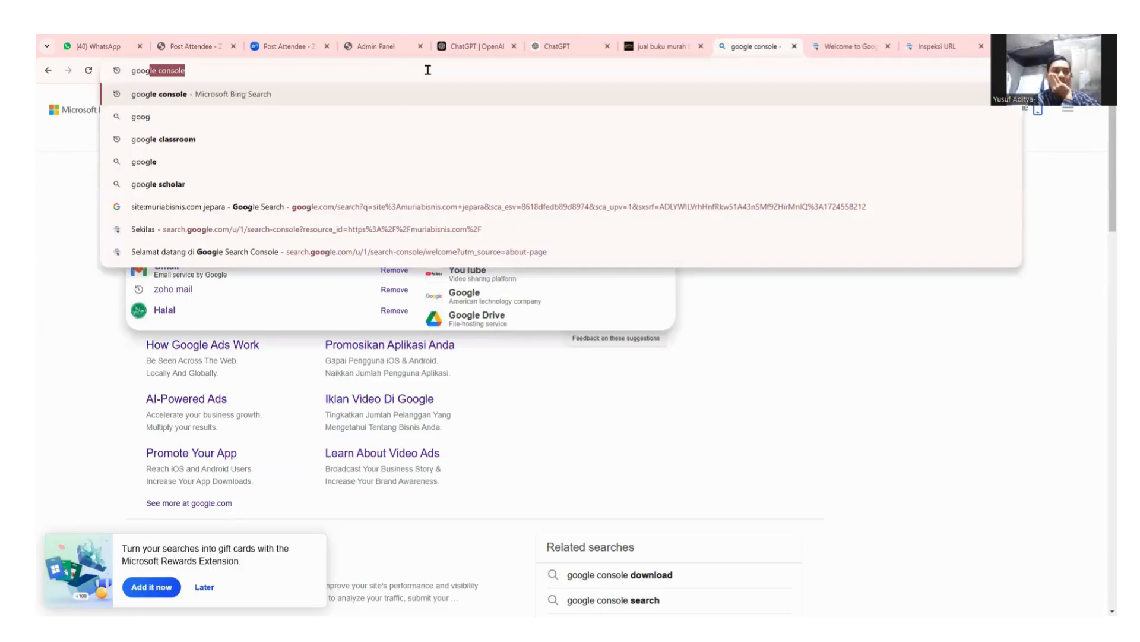
pyautogui.press('Return')
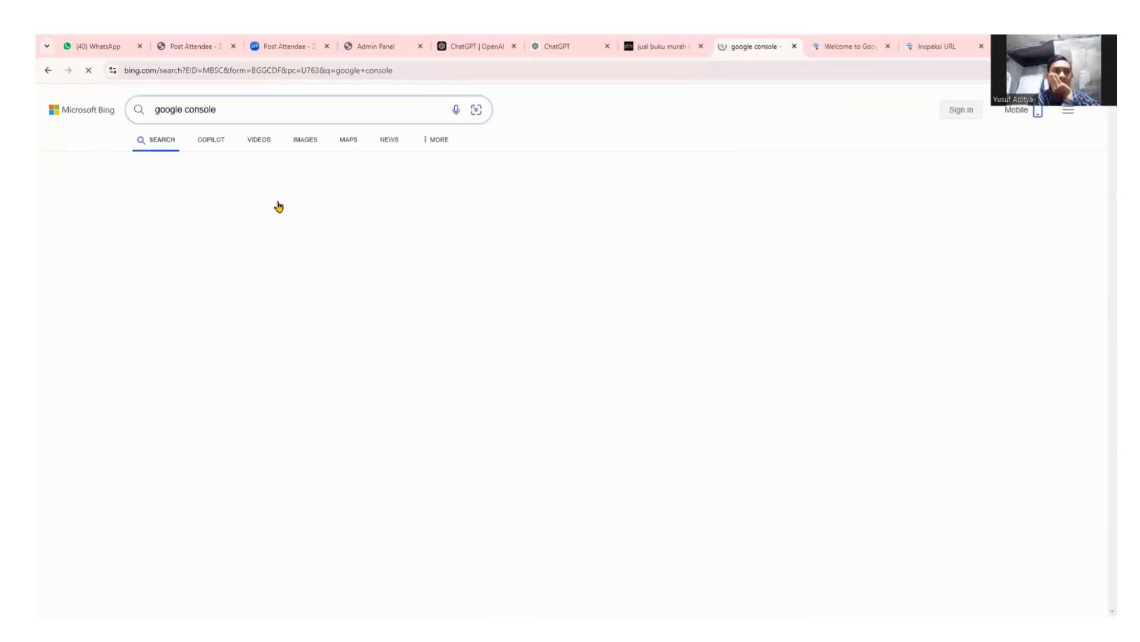
pyautogui.click(191, 198)
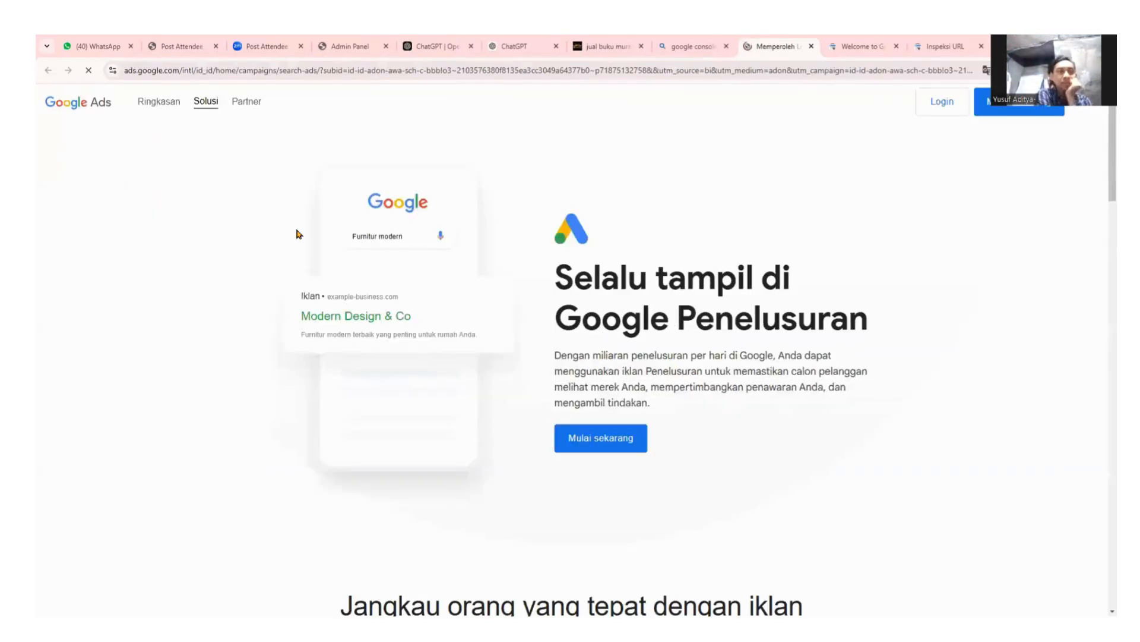
pyautogui.click(1011, 108)
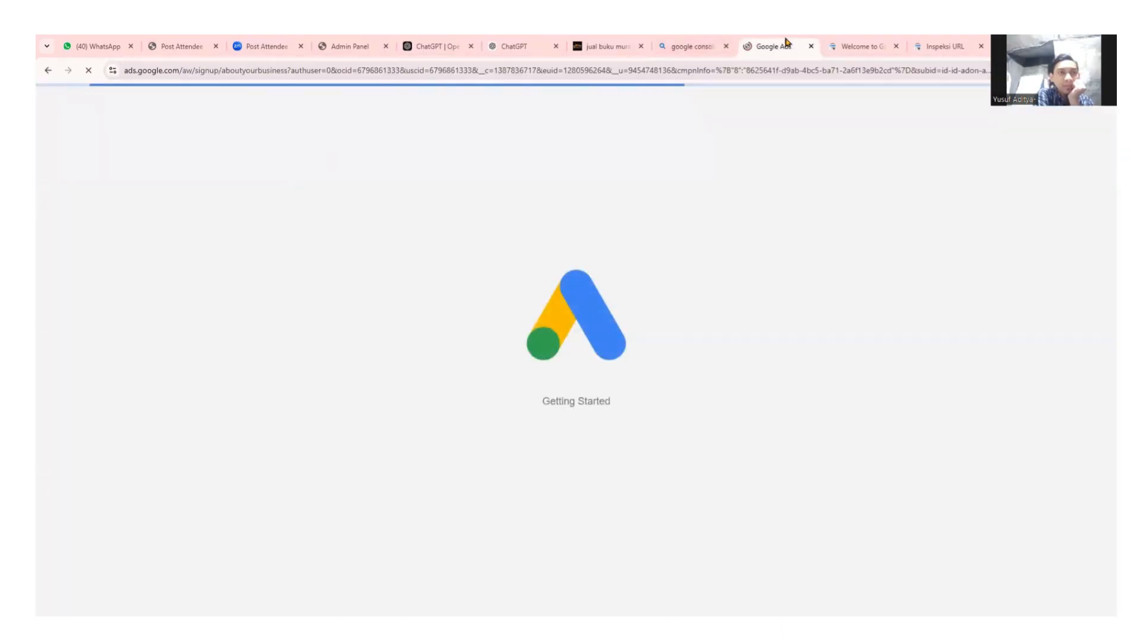
pyautogui.click(811, 46)
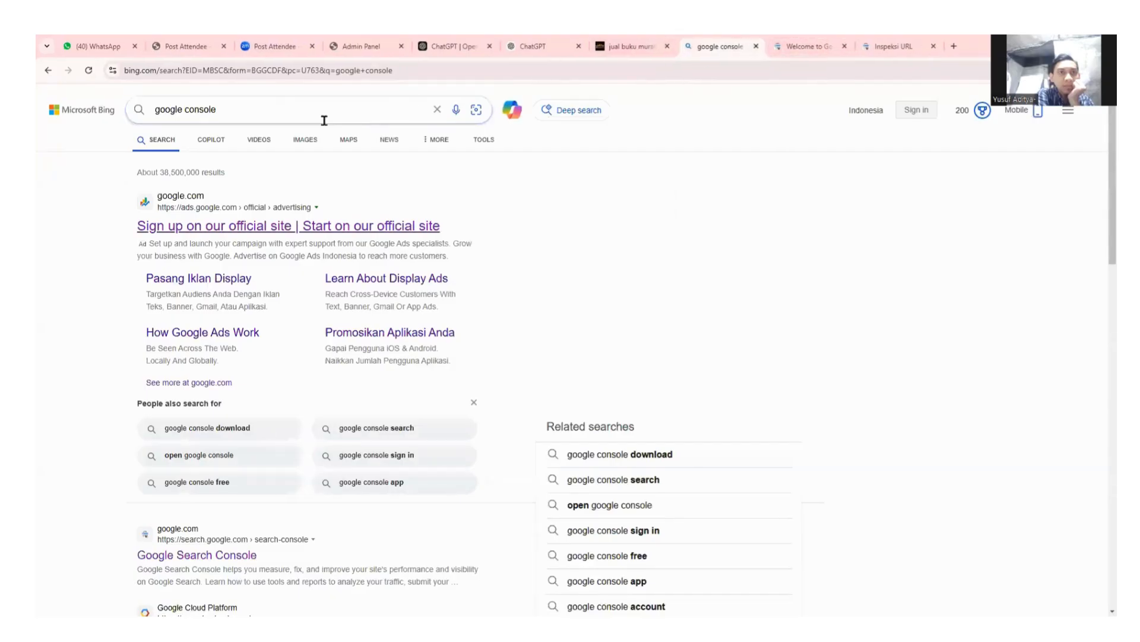
# Search Bing for google.com and open the Google homepage result.
pyautogui.click(288, 112)
pyautogui.press('BackSpace')
pyautogui.press('BackSpace')
pyautogui.press('BackSpace')
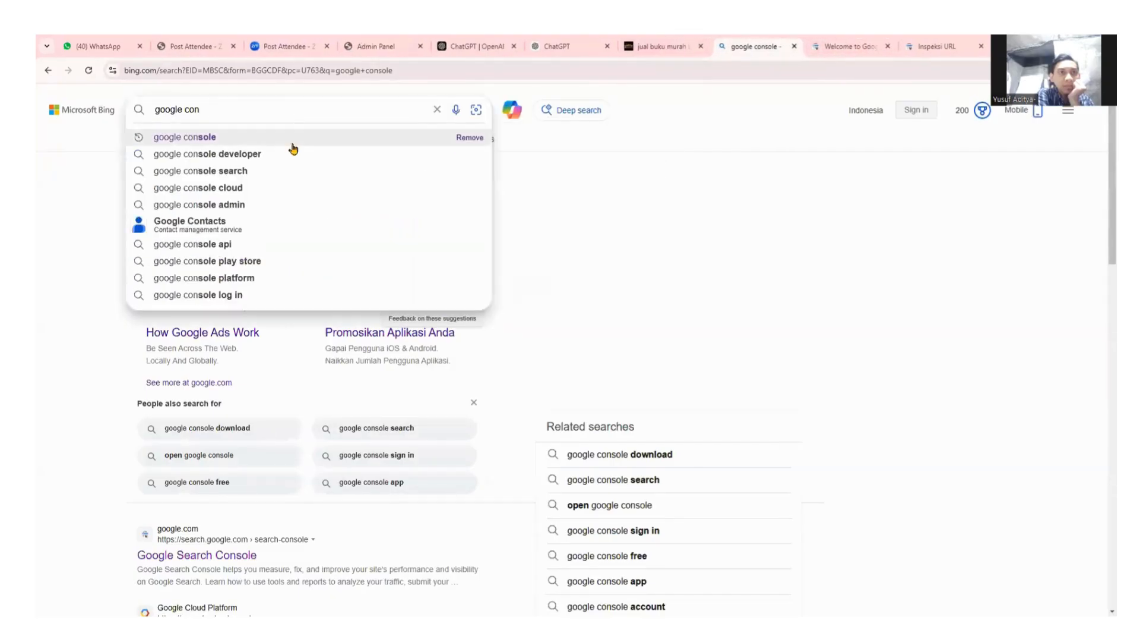
pyautogui.scroll(-5, 172, 523)
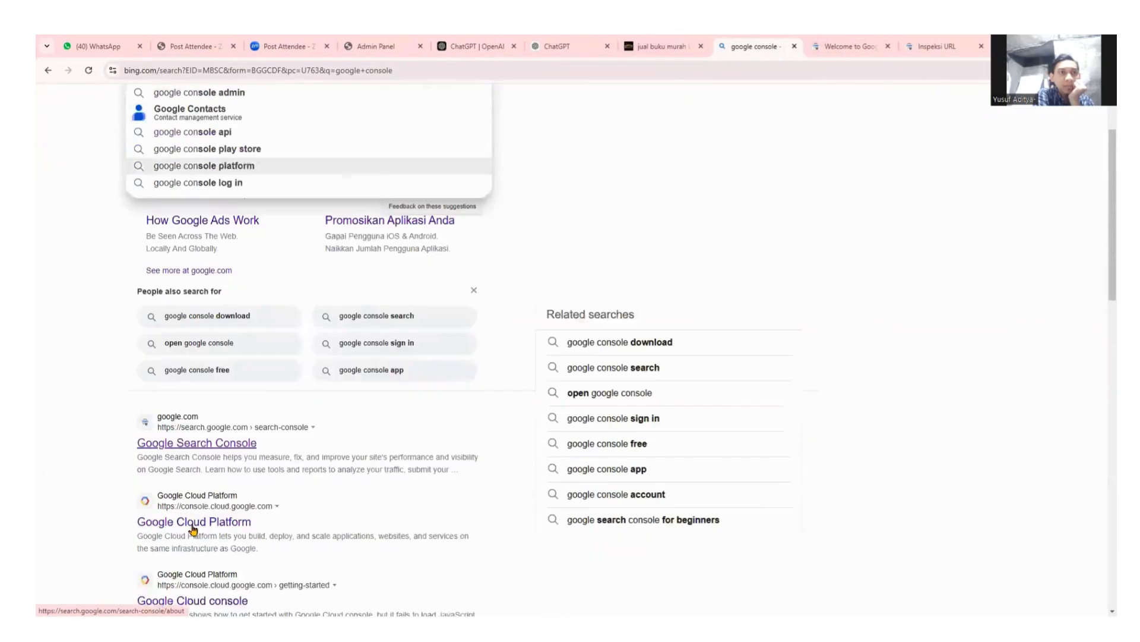
pyautogui.scroll(-9, 205, 487)
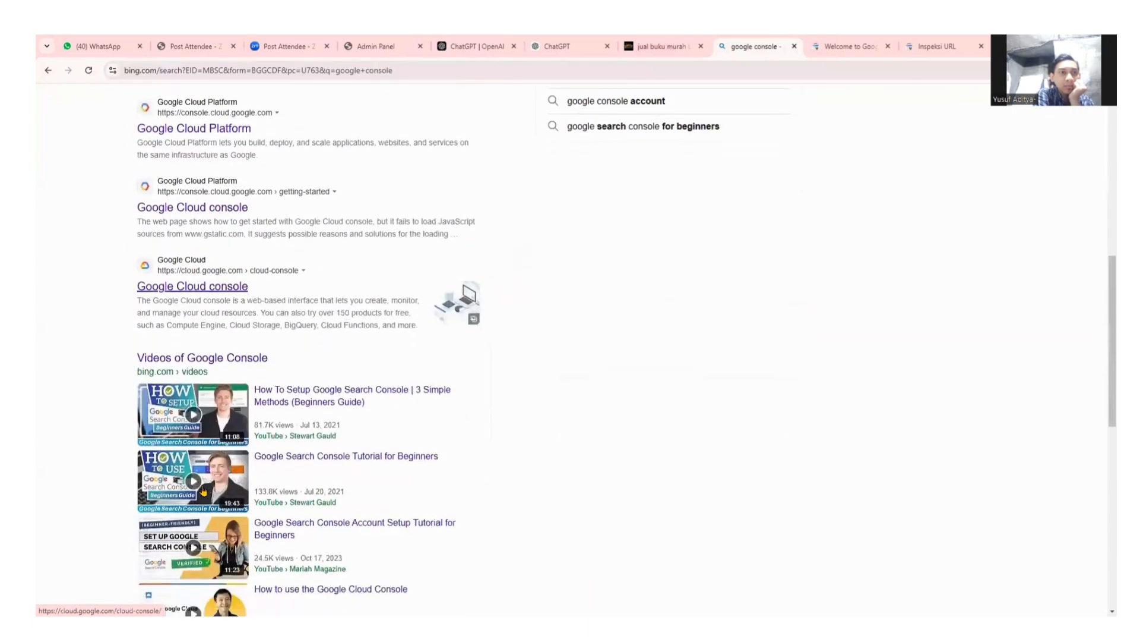
pyautogui.scroll(8, 258, 420)
pyautogui.scroll(5, 258, 420)
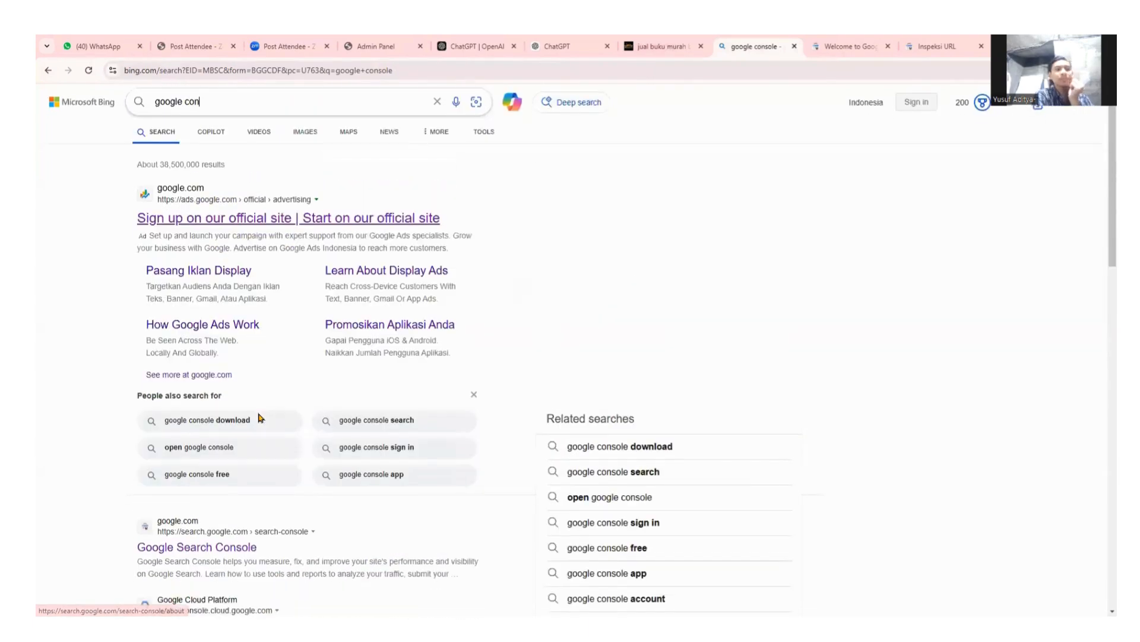
pyautogui.click(437, 110)
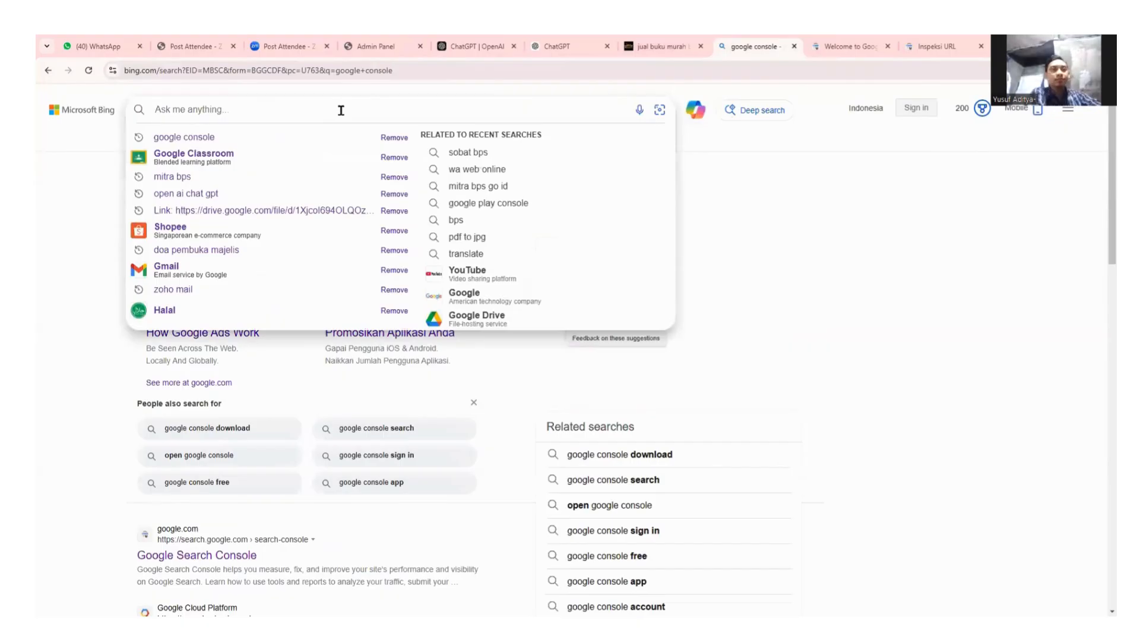
pyautogui.write('g')
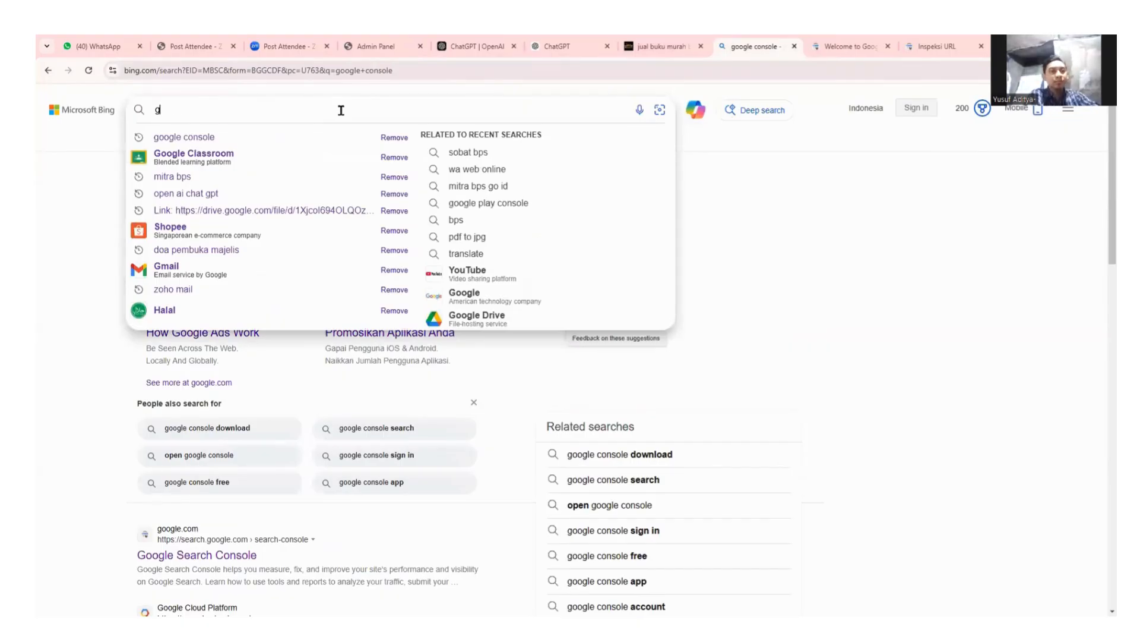
pyautogui.write('oogle.com')
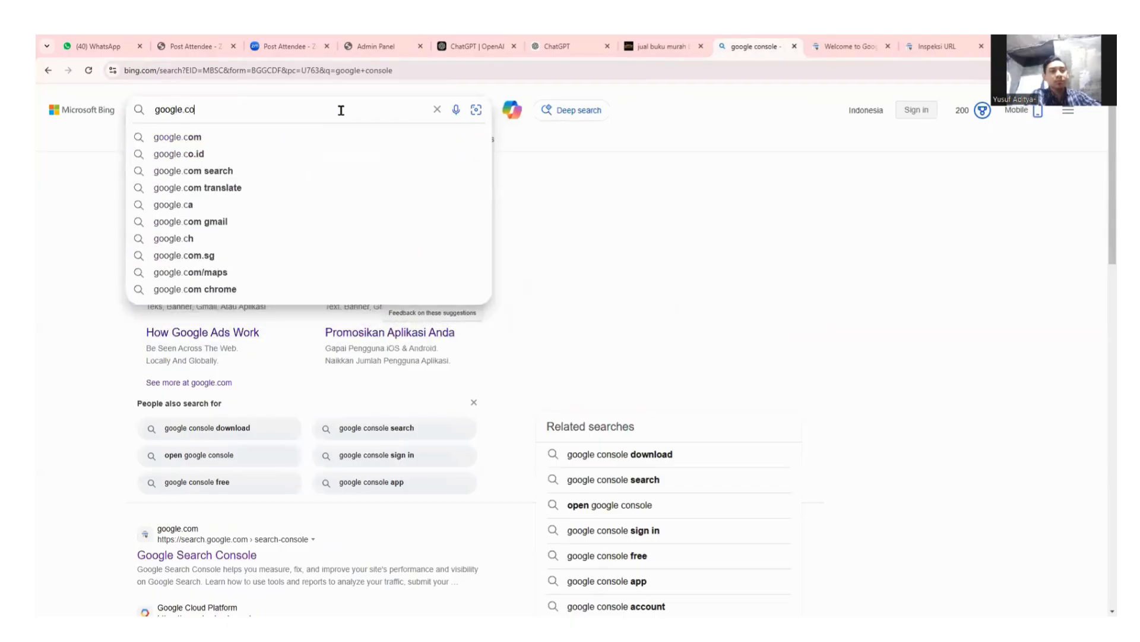
pyautogui.press('Return')
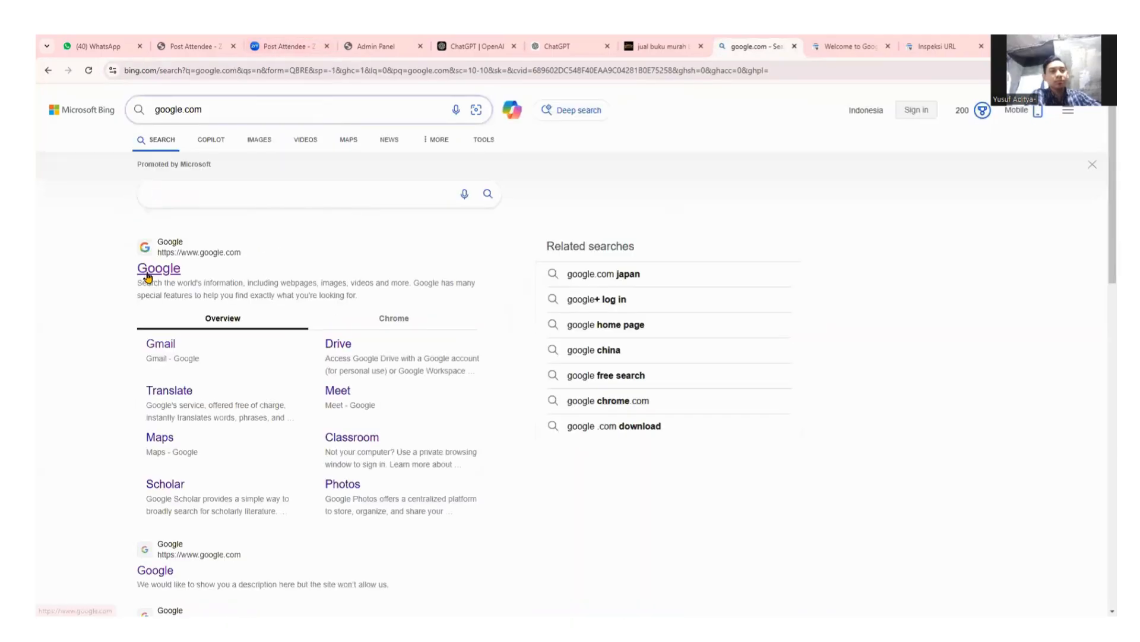
pyautogui.click(151, 268)
pyautogui.click(473, 310)
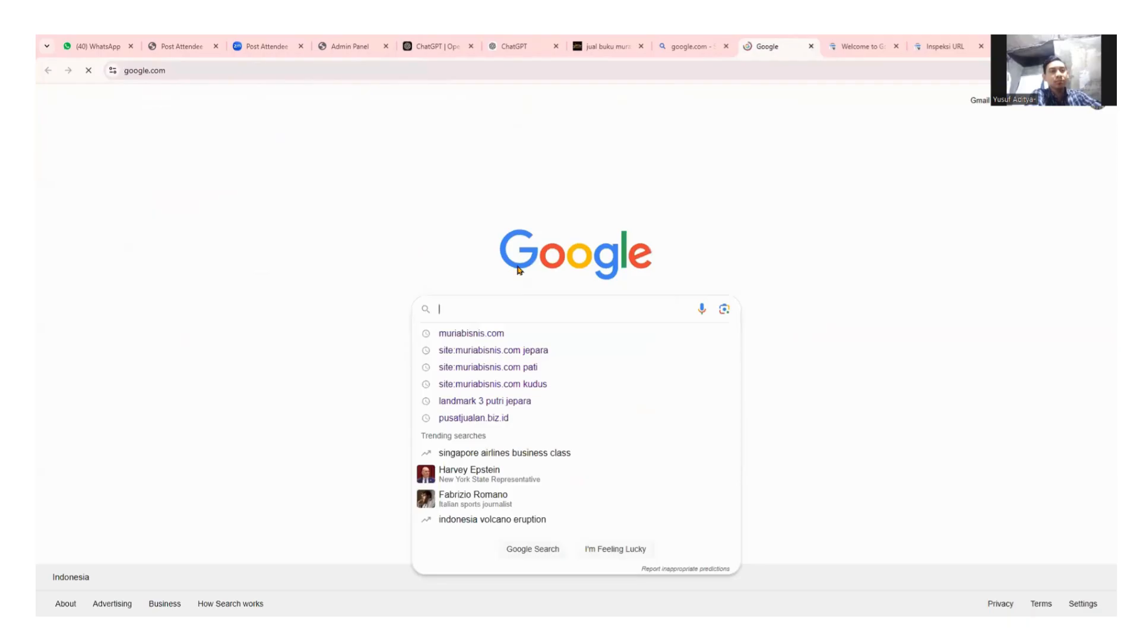
# Copy the book promo product title and search it on Google.
pyautogui.doubleClick(526, 174)
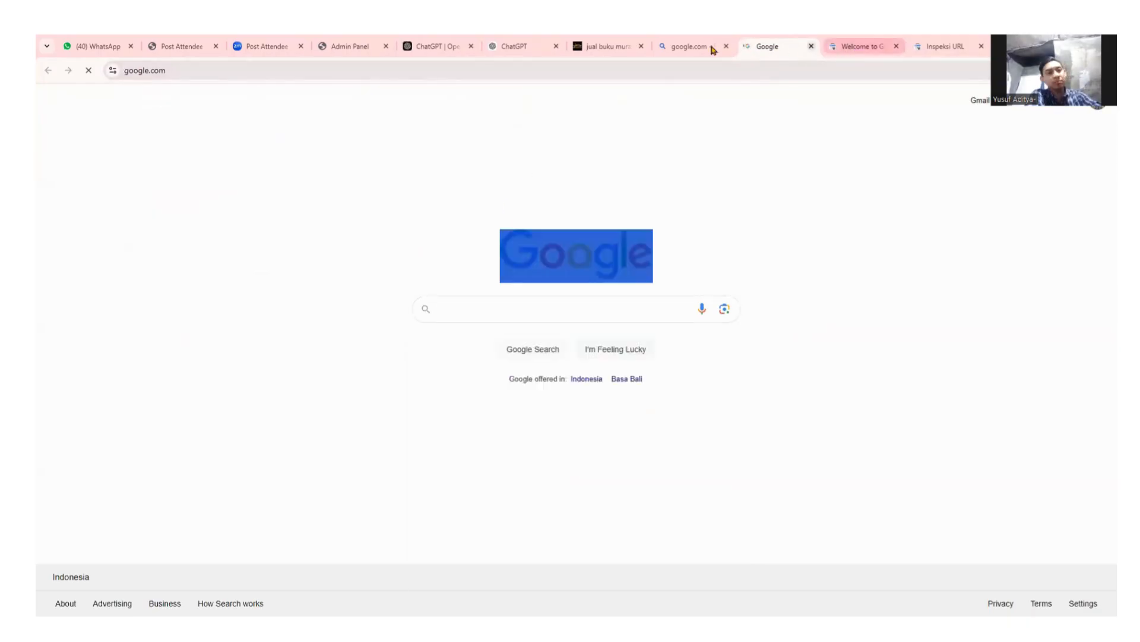
pyautogui.click(595, 49)
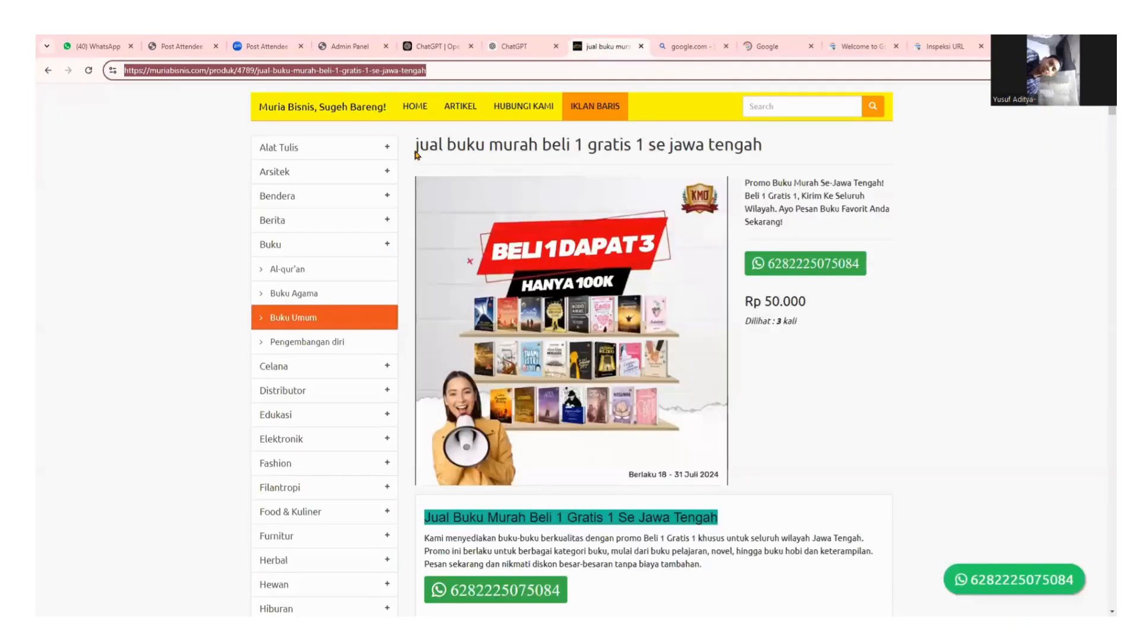
pyautogui.moveTo(416, 145); pyautogui.dragTo(765, 147)
pyautogui.hotkey('ctrl', 'c')
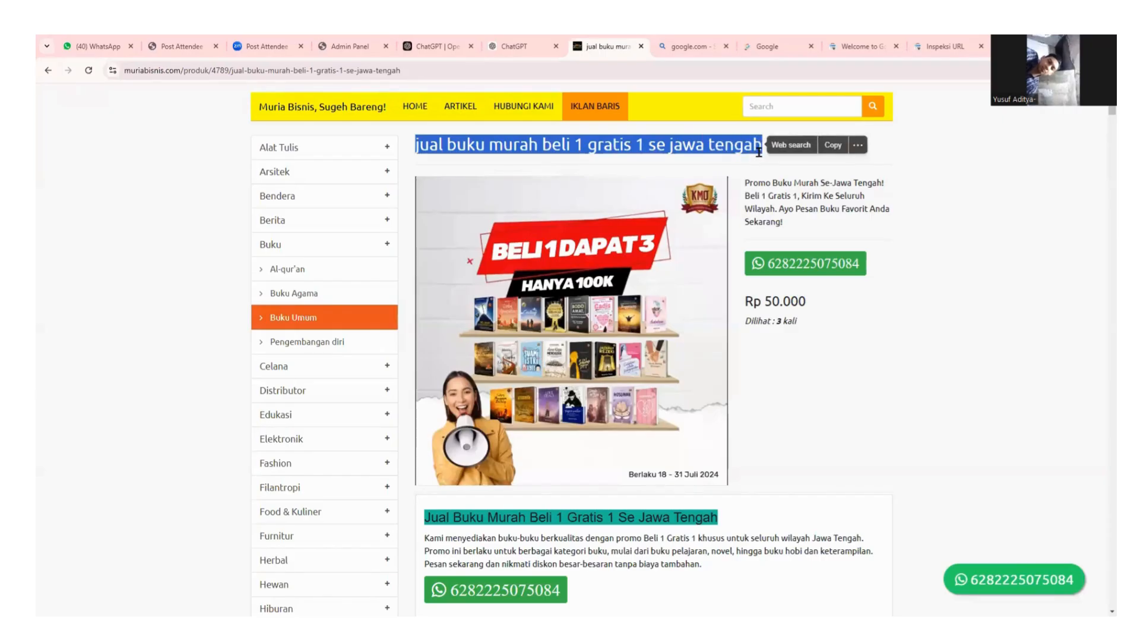
pyautogui.click(766, 47)
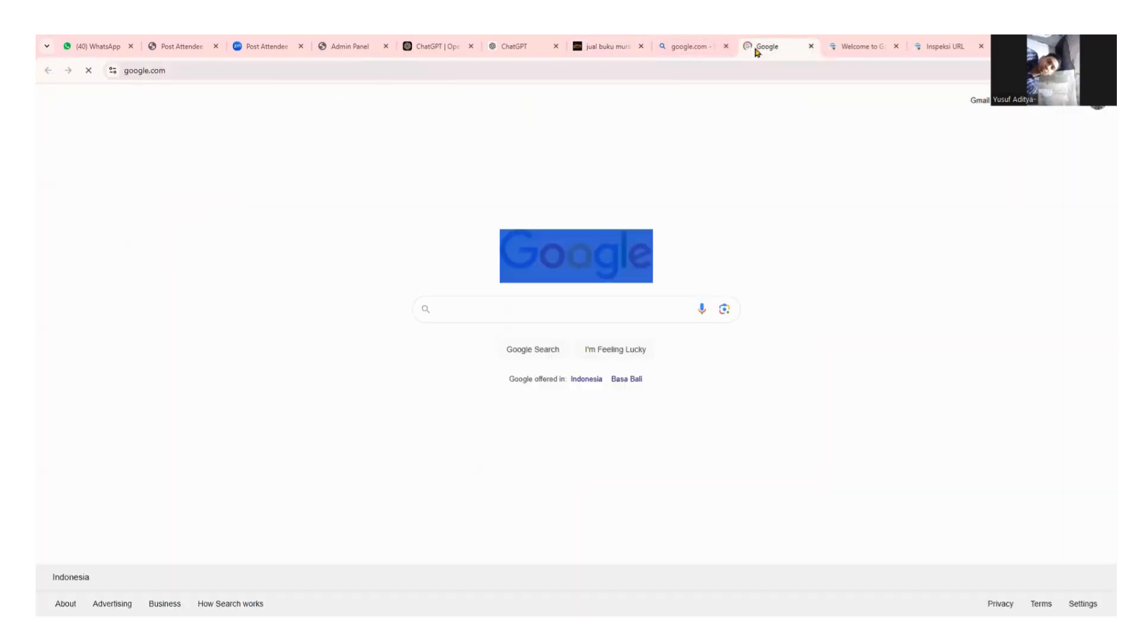
pyautogui.click(467, 309)
pyautogui.hotkey('ctrl', 'v')
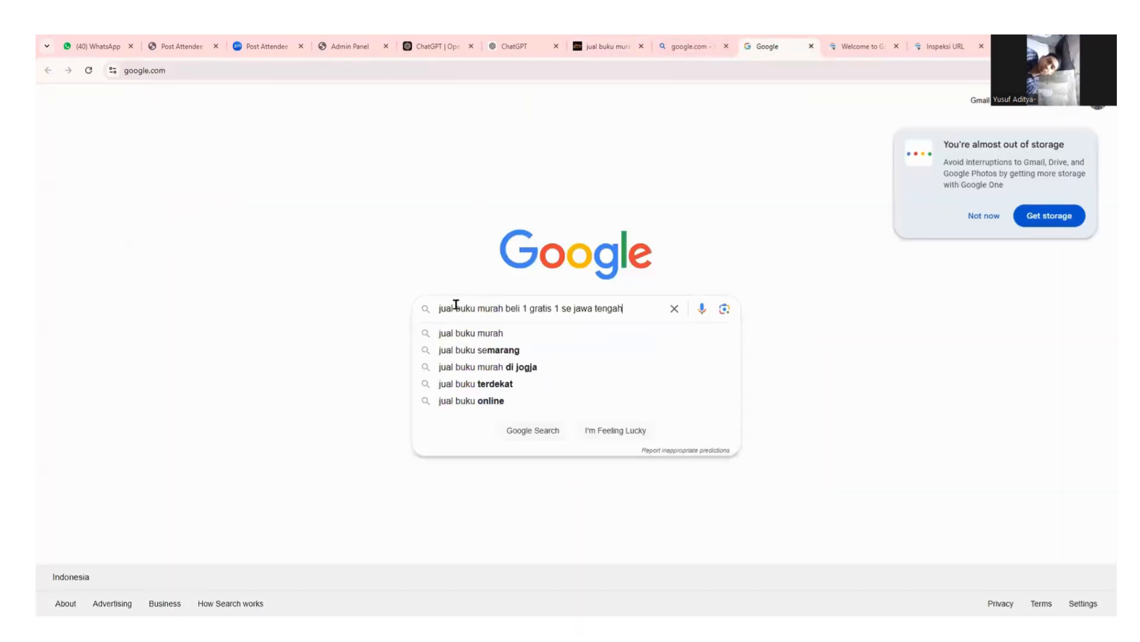
pyautogui.press('Return')
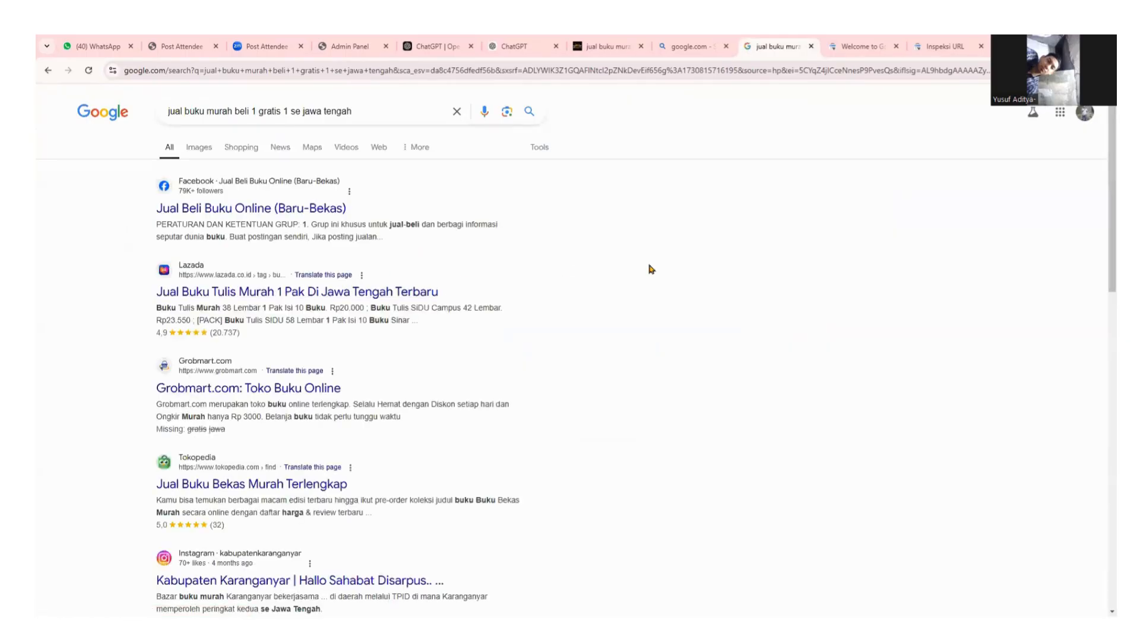
# Browse the title search results through pages 2 and 3, then return to page 1.
pyautogui.scroll(-5, 608, 311)
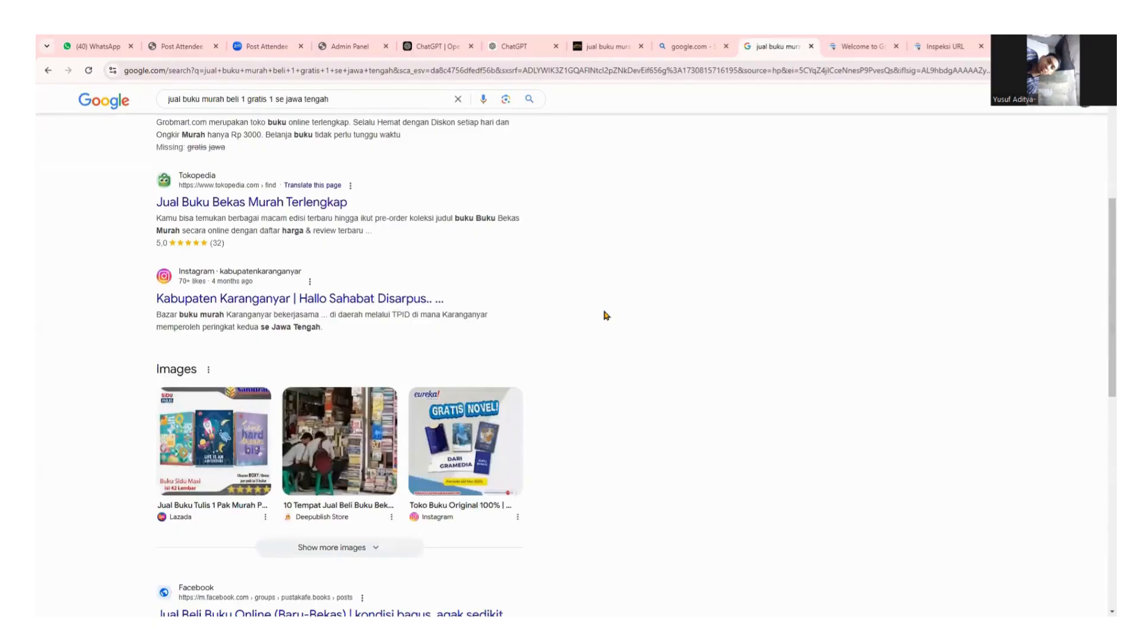
pyautogui.scroll(-3, 605, 315)
pyautogui.scroll(8, 606, 315)
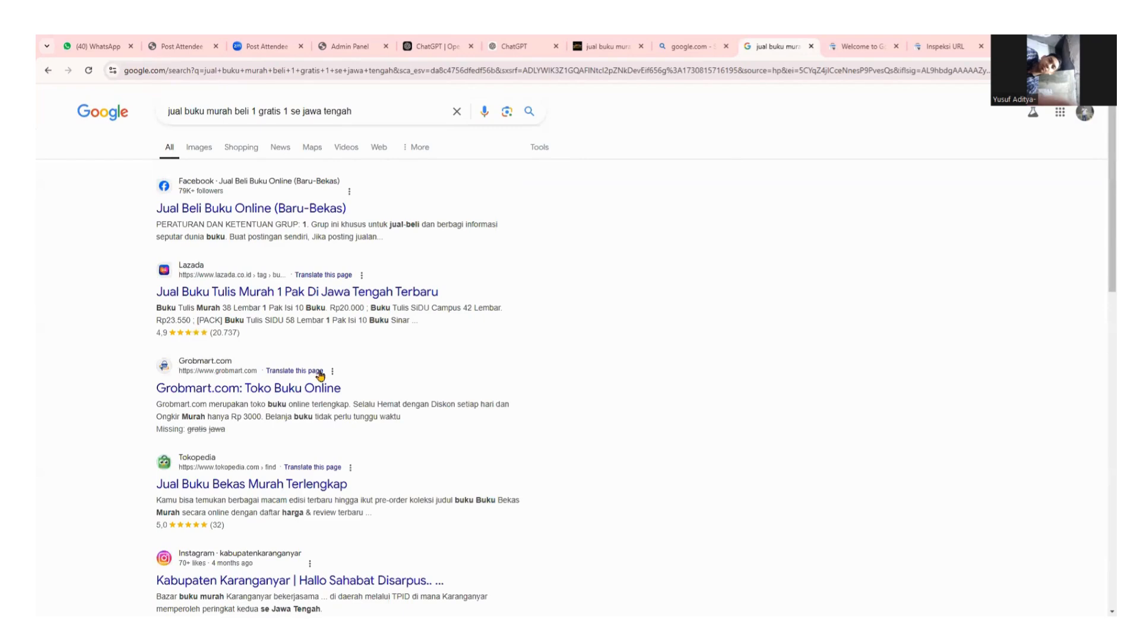
pyautogui.scroll(-7, 318, 376)
pyautogui.scroll(-7, 408, 375)
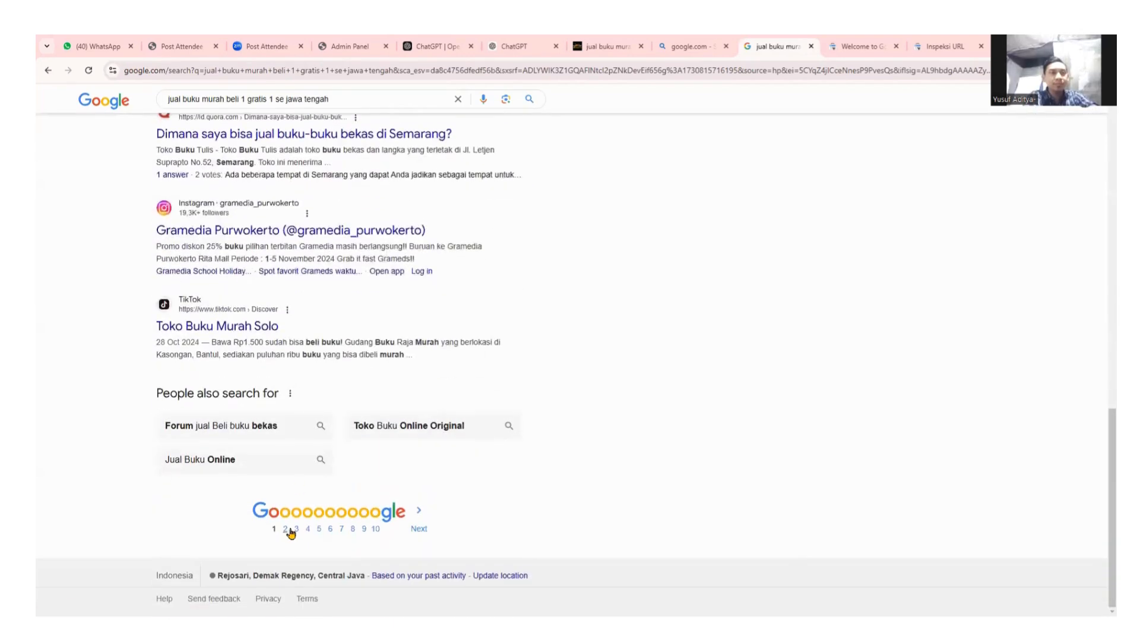
pyautogui.click(286, 529)
pyautogui.scroll(-6, 322, 486)
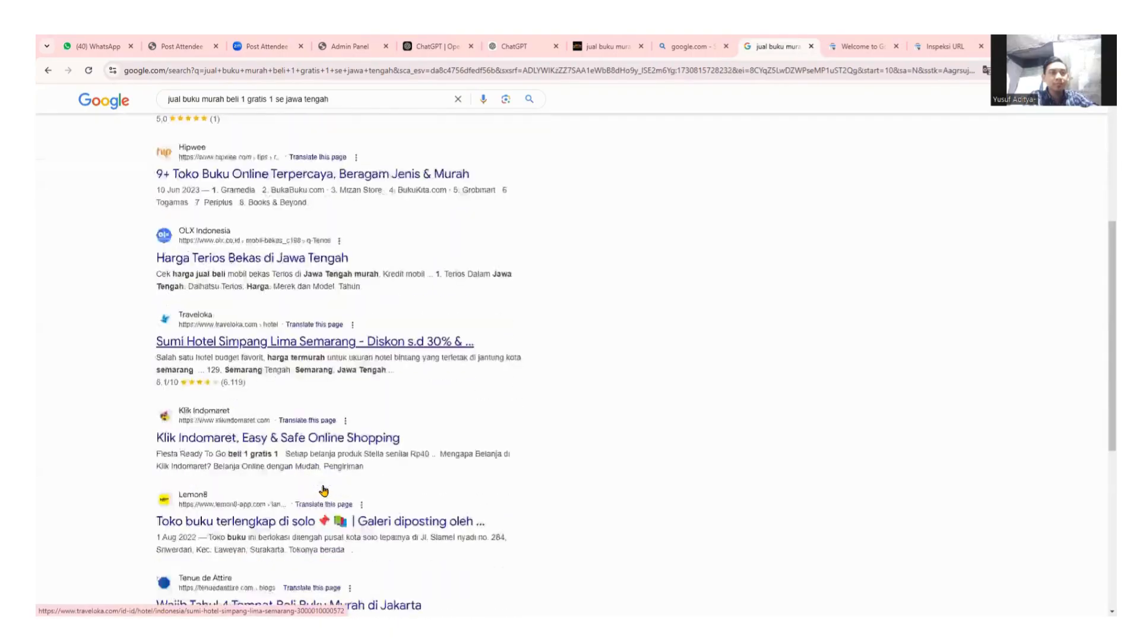
pyautogui.scroll(-2, 324, 497)
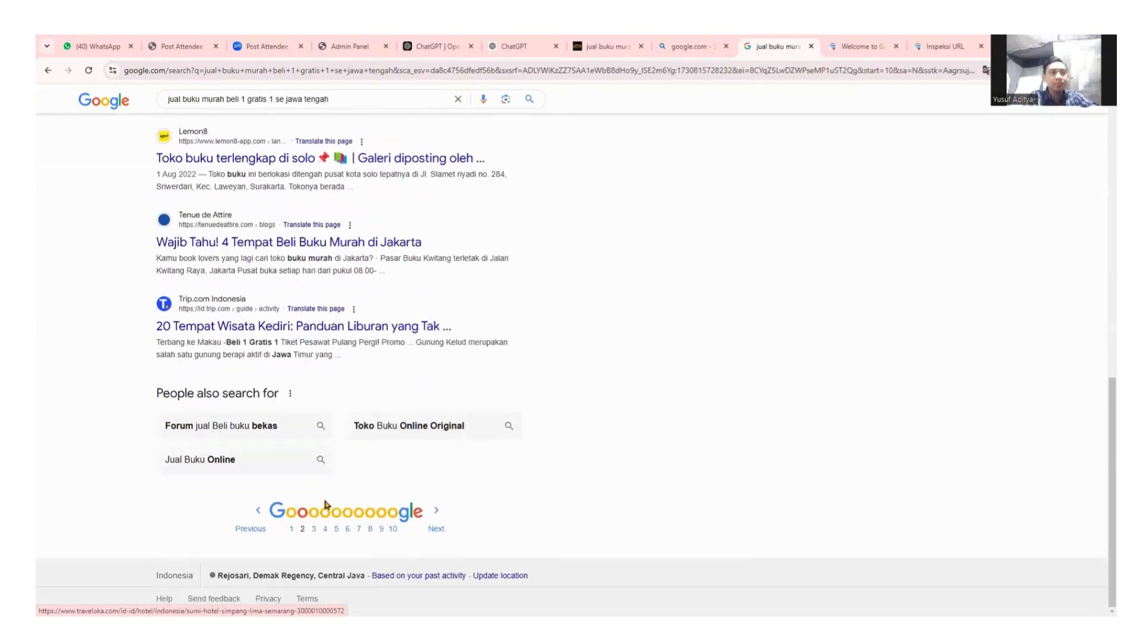
pyautogui.click(436, 510)
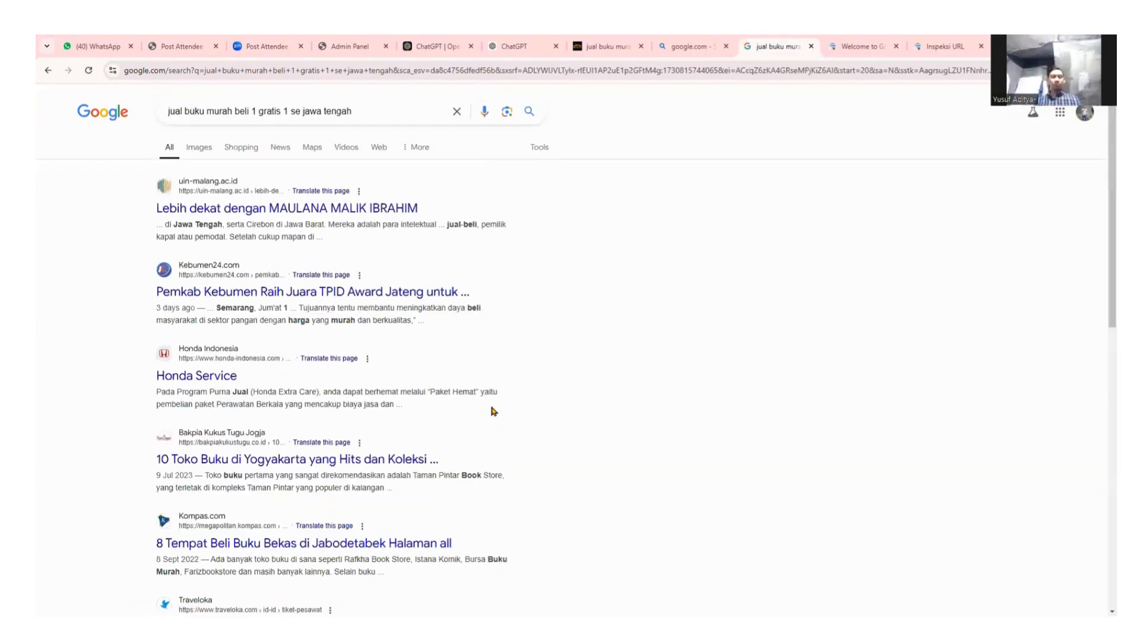
pyautogui.scroll(-10, 534, 395)
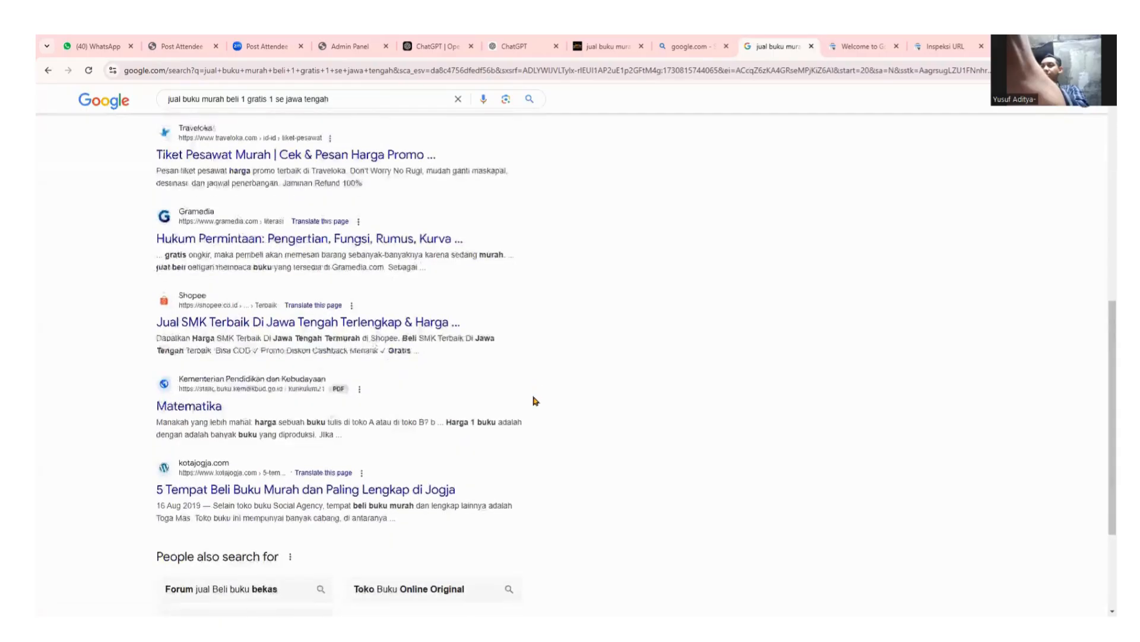
pyautogui.click(292, 528)
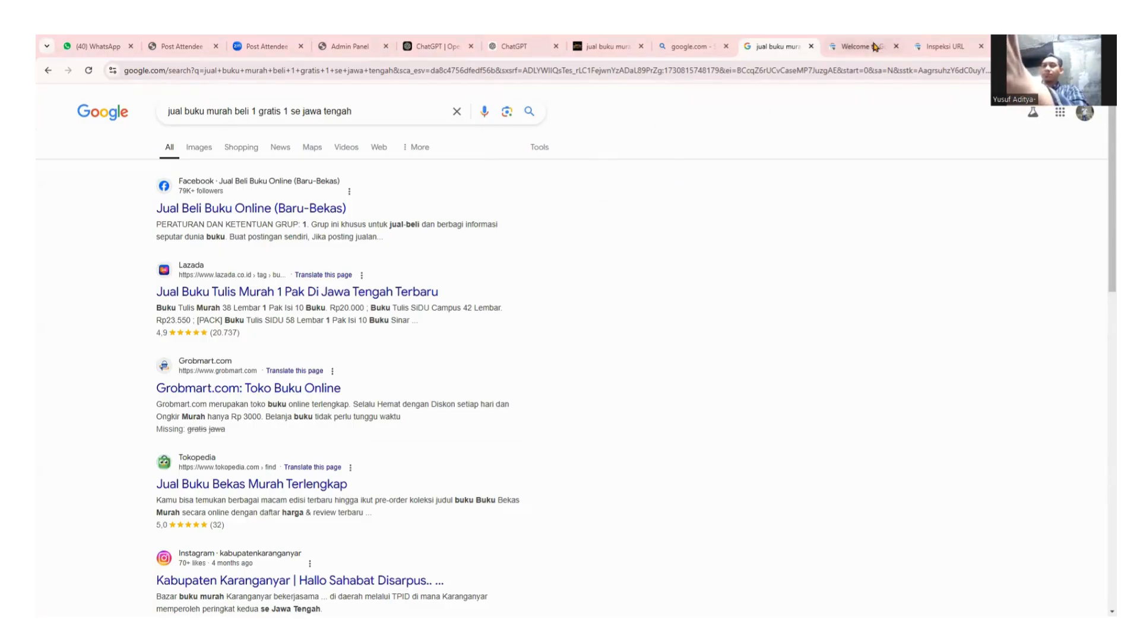
# Recheck the URL inspection, then rerun the 'site:muriabisnis.com jepara' search to reach the TikTok training listing.
pyautogui.click(950, 46)
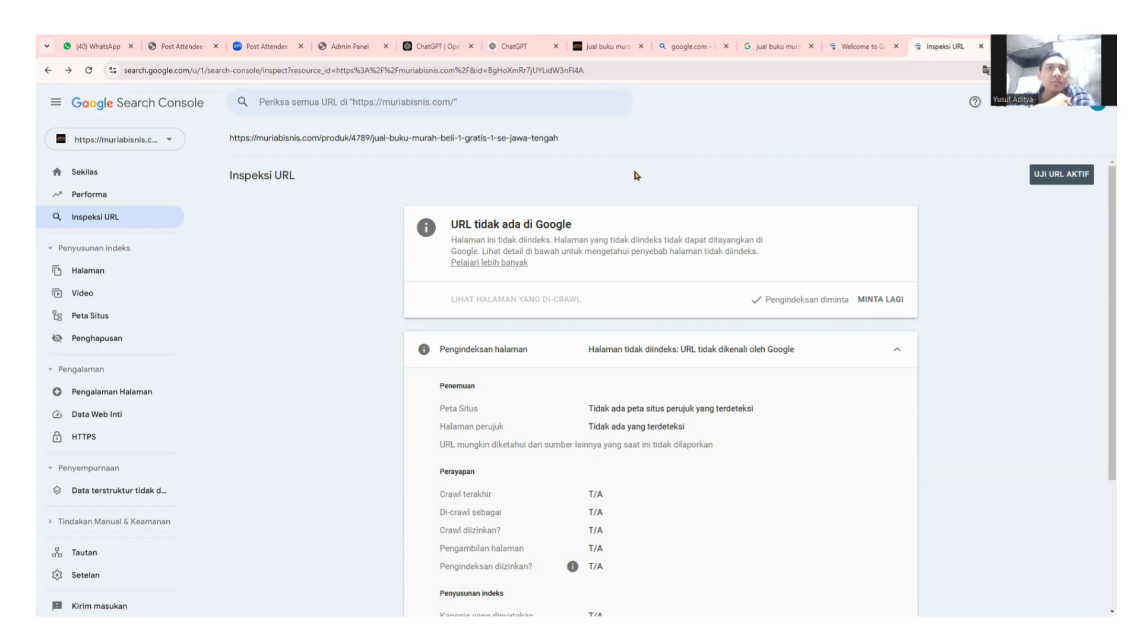
pyautogui.click(767, 43)
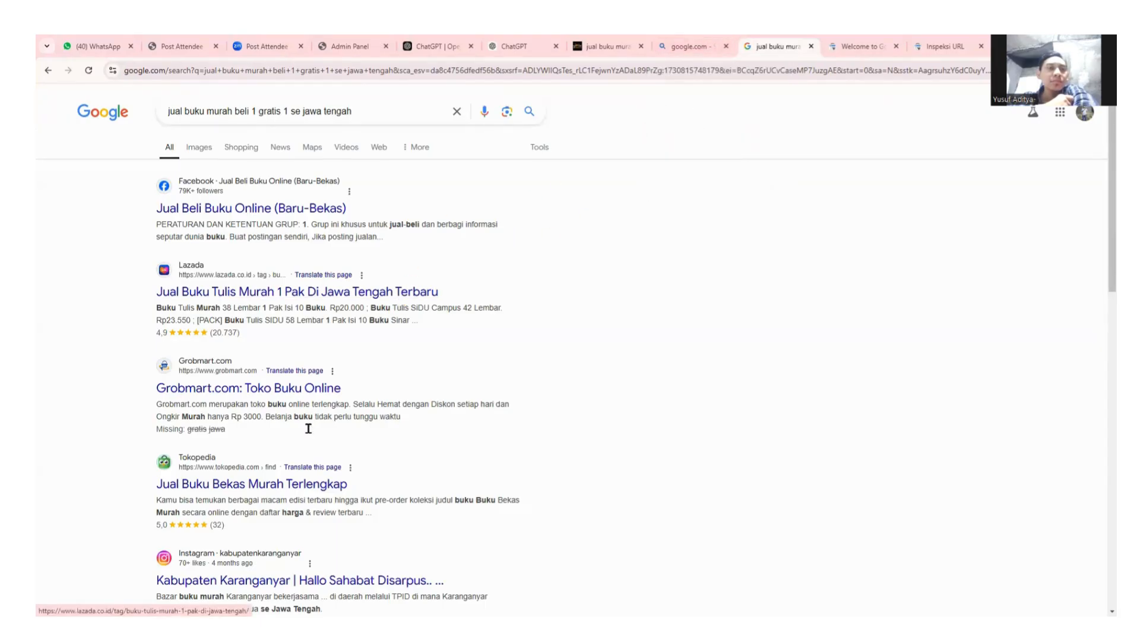
pyautogui.scroll(-3, 309, 428)
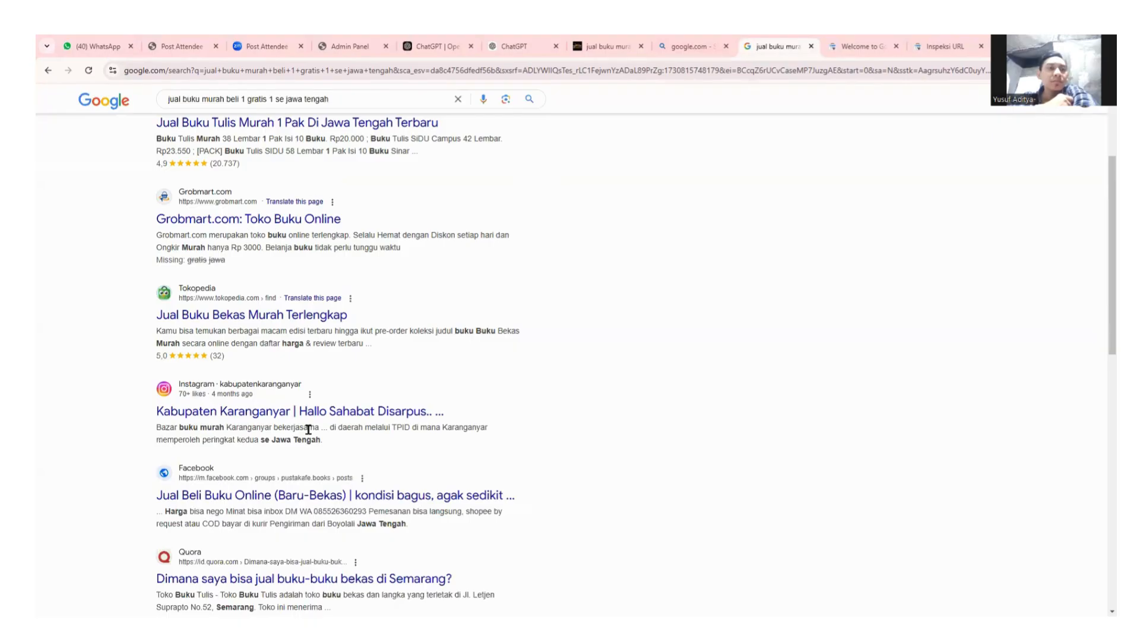
pyautogui.scroll(3, 424, 246)
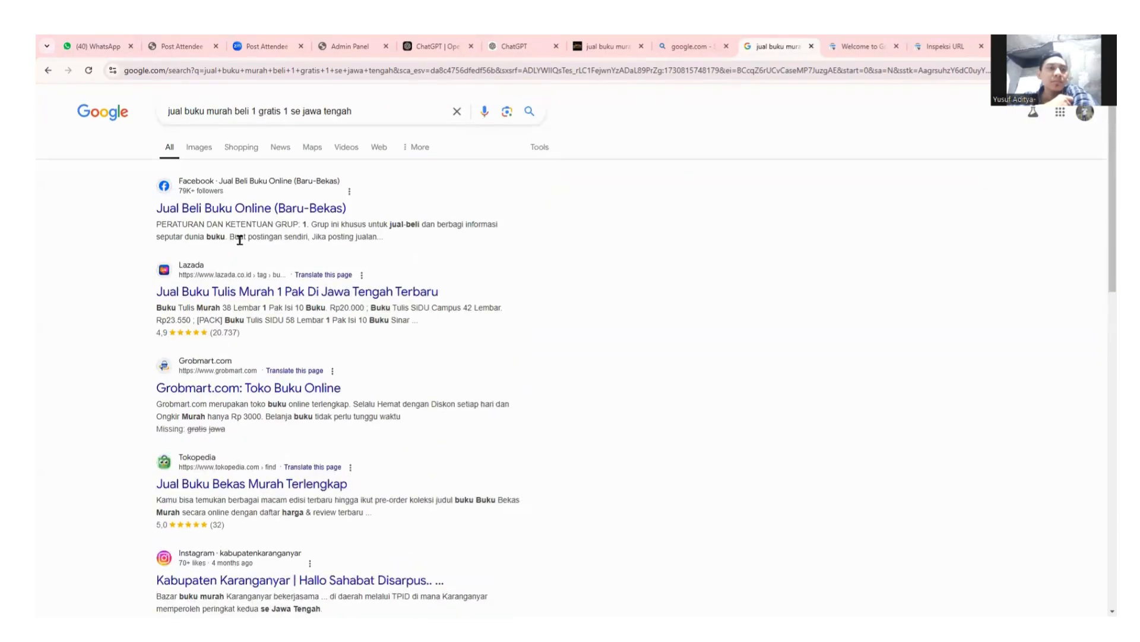
pyautogui.click(385, 108)
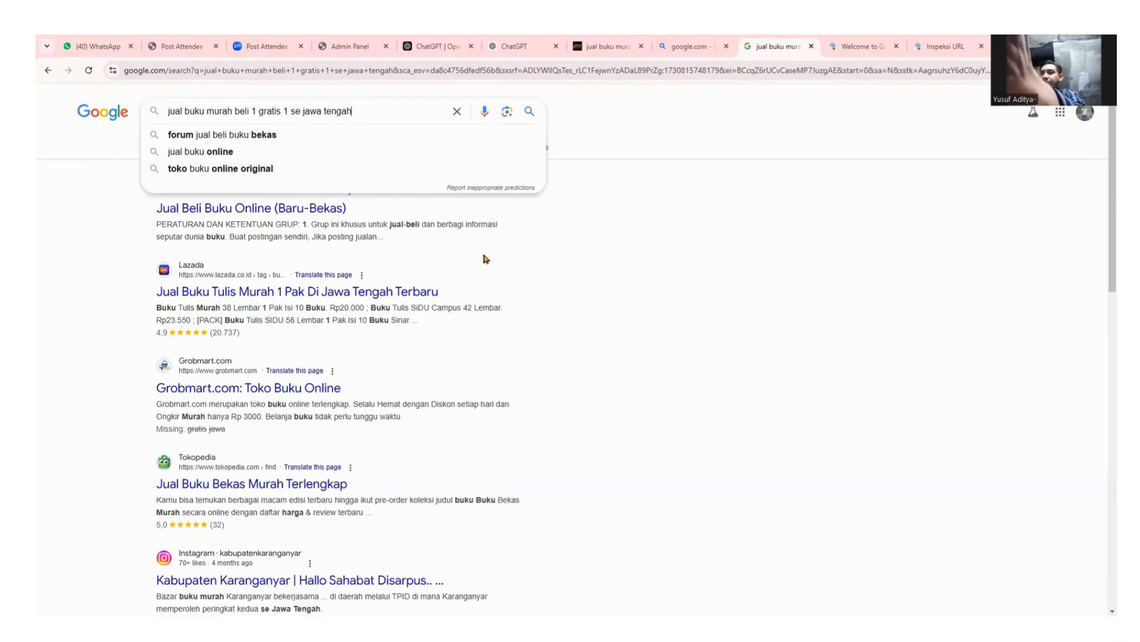
pyautogui.click(551, 247)
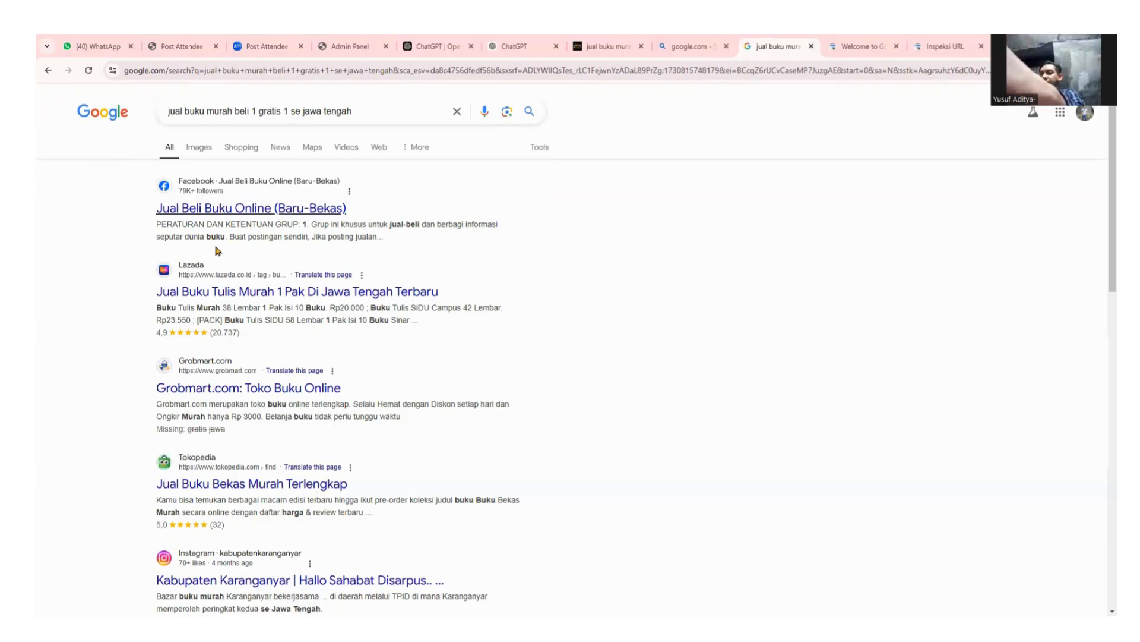
pyautogui.scroll(-2, 217, 251)
pyautogui.scroll(2, 224, 119)
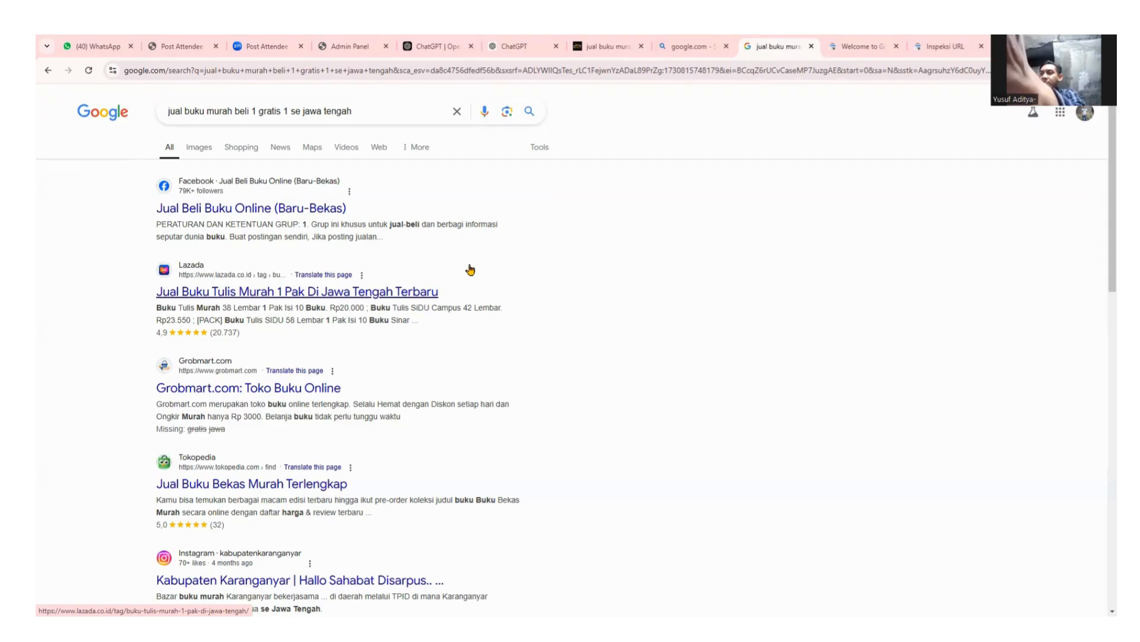
pyautogui.click(457, 111)
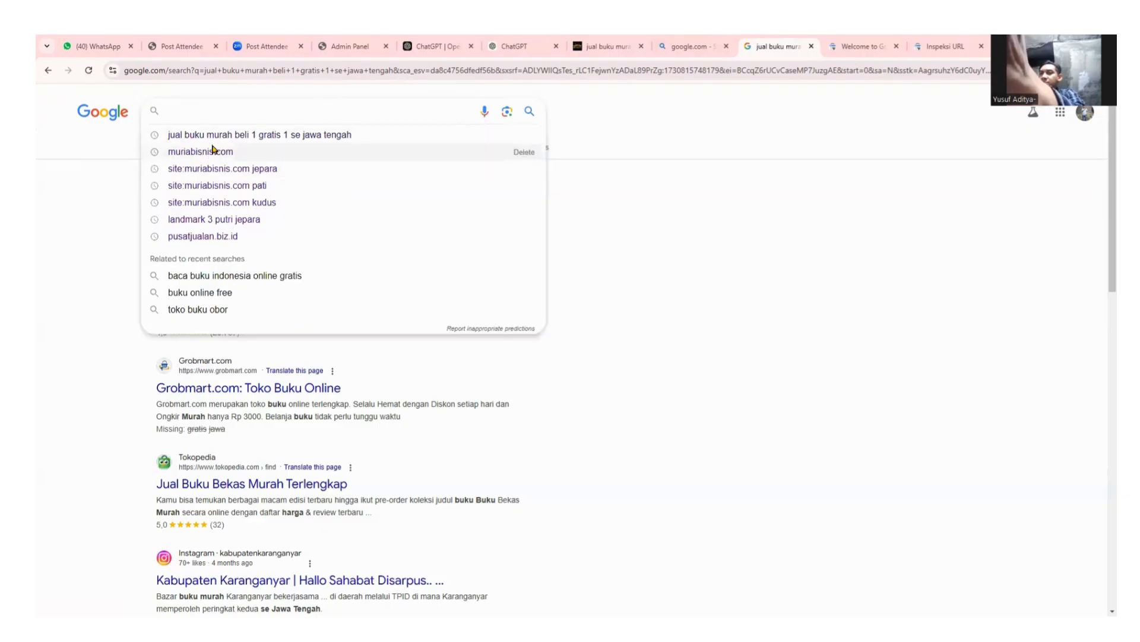
pyautogui.click(404, 168)
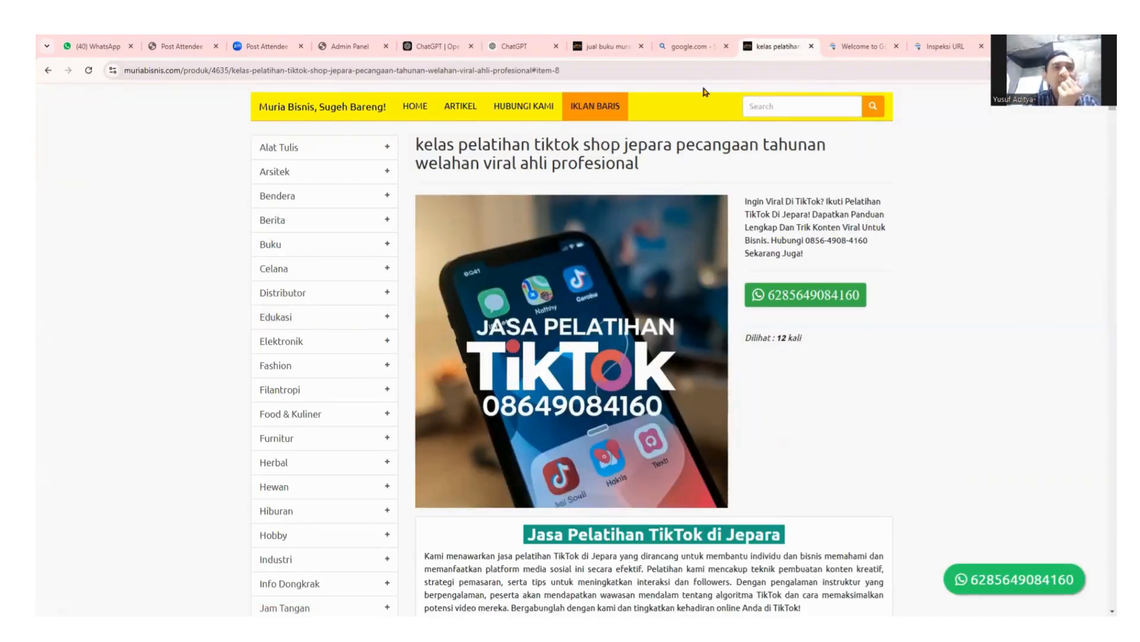
# Rerun the Bing google.com search and open the Google homepage result.
pyautogui.click(693, 46)
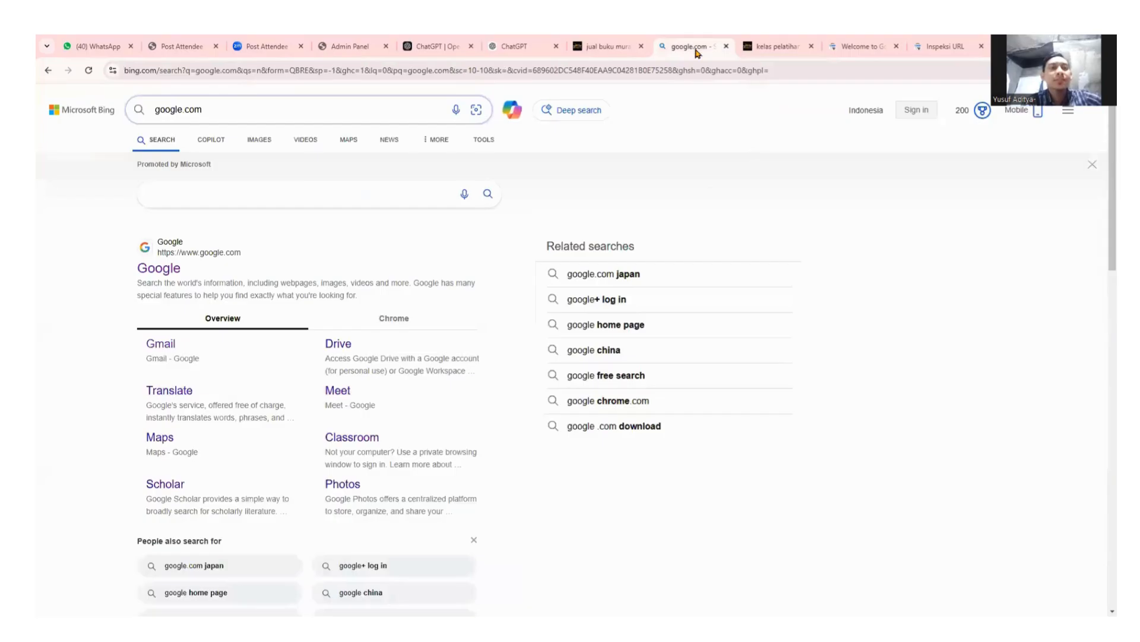
pyautogui.click(775, 47)
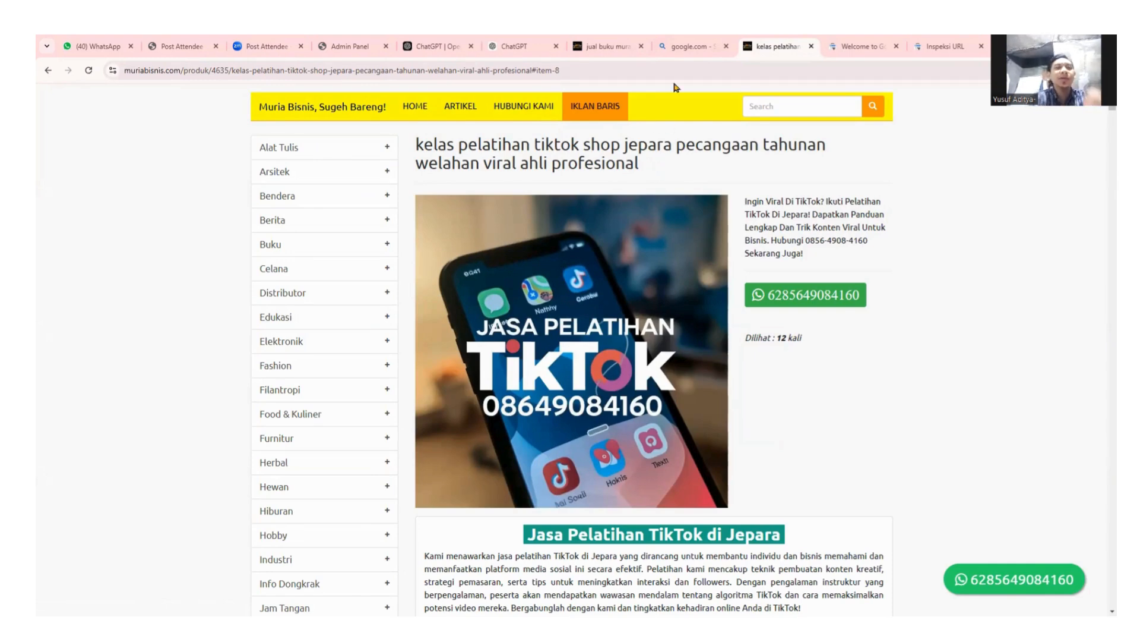
pyautogui.click(690, 46)
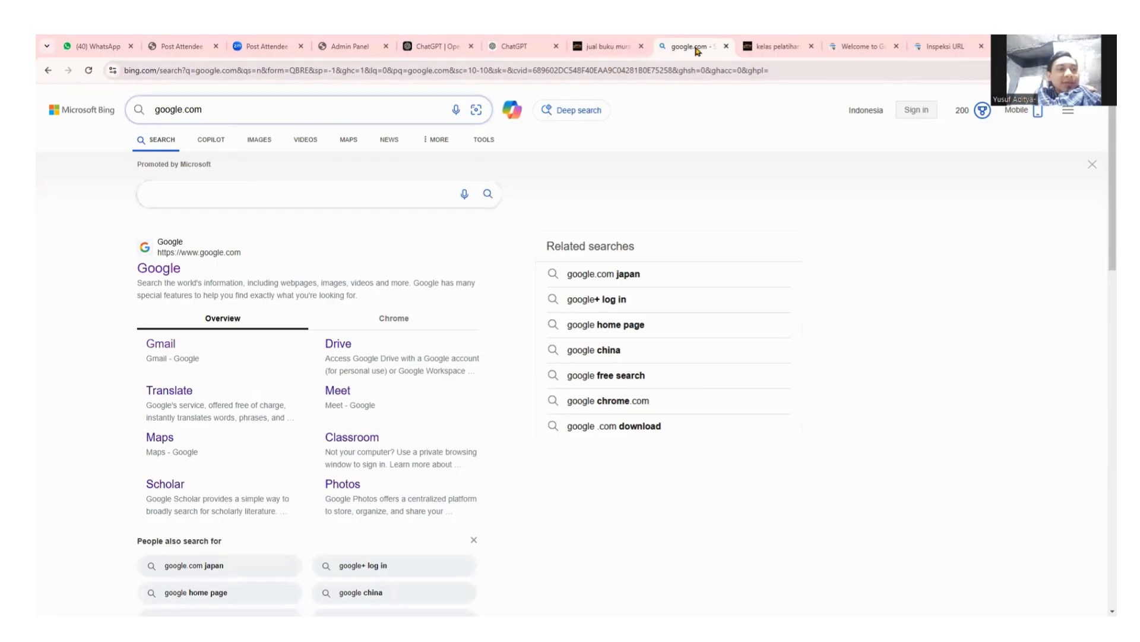
pyautogui.moveTo(810, 46)
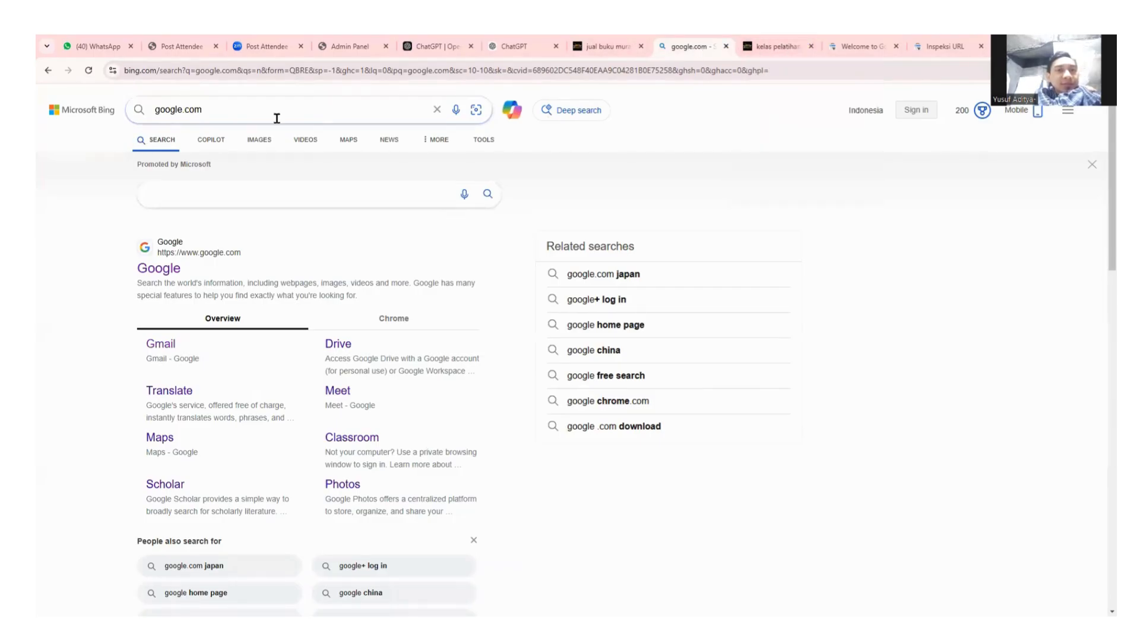
pyautogui.click(321, 109)
pyautogui.press('Return')
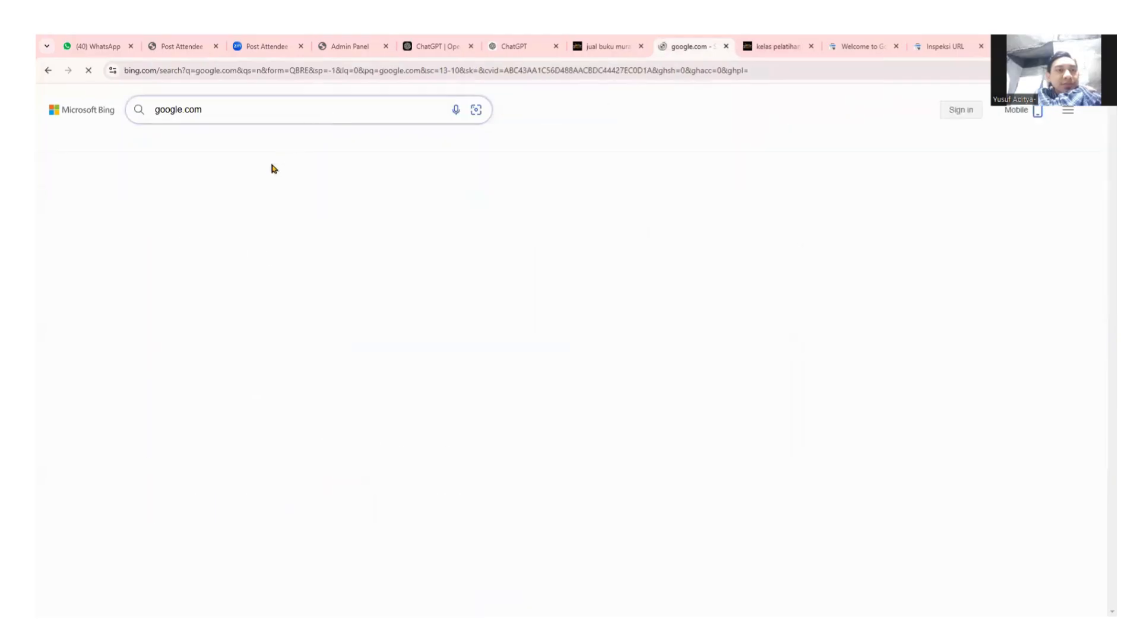
pyautogui.click(171, 265)
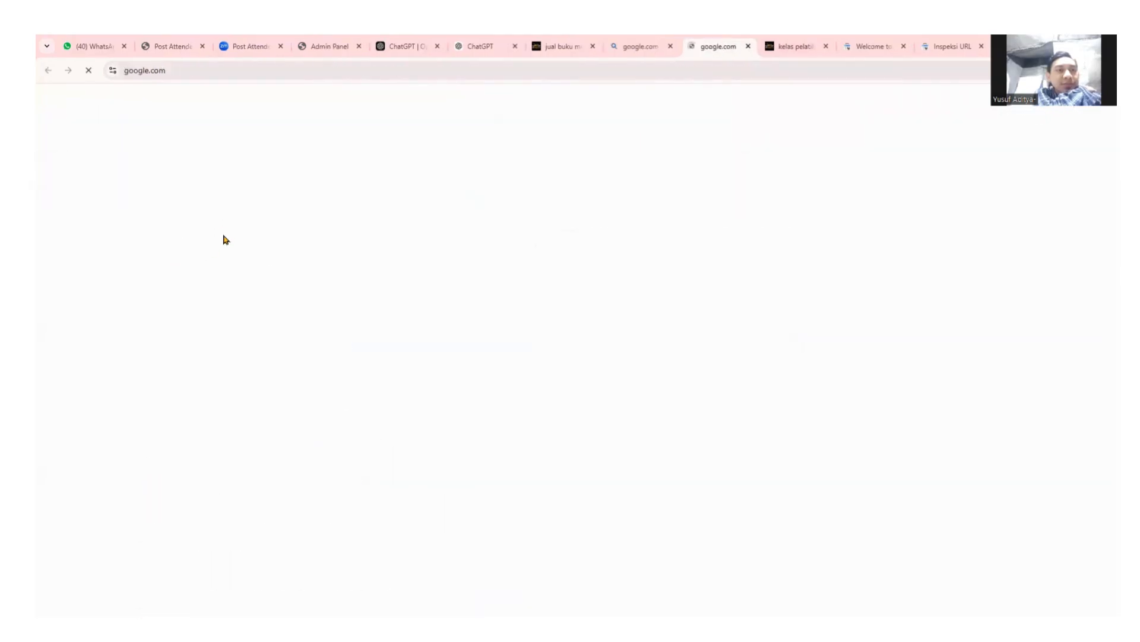
# Search Google for 'otak-otak bandeng di jepara'.
pyautogui.click(460, 306)
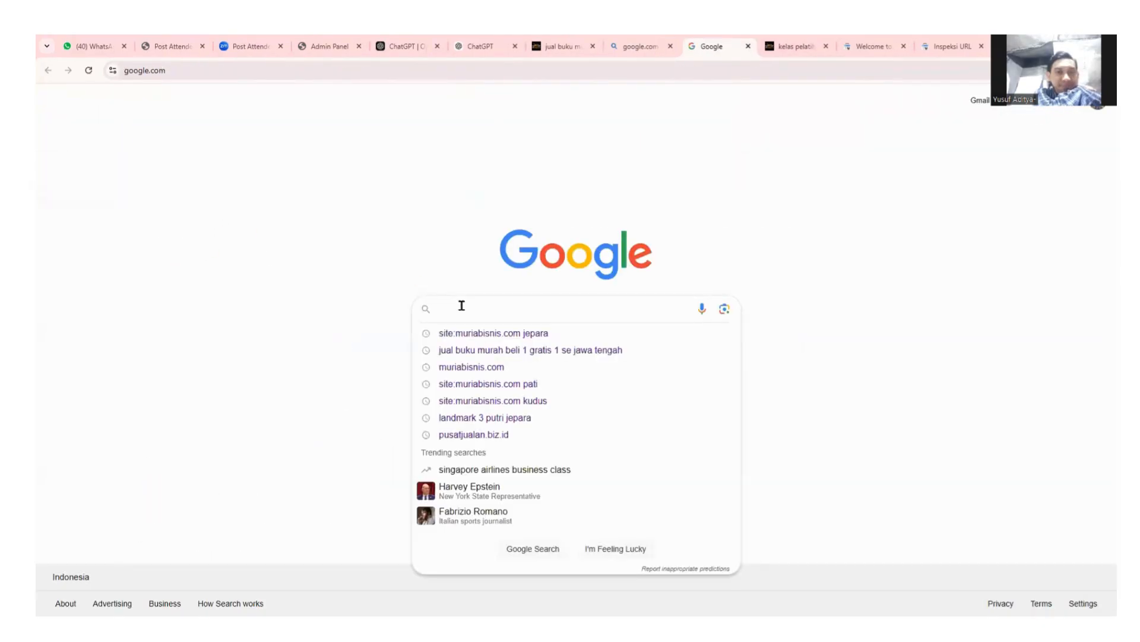
pyautogui.write('otak-ota')
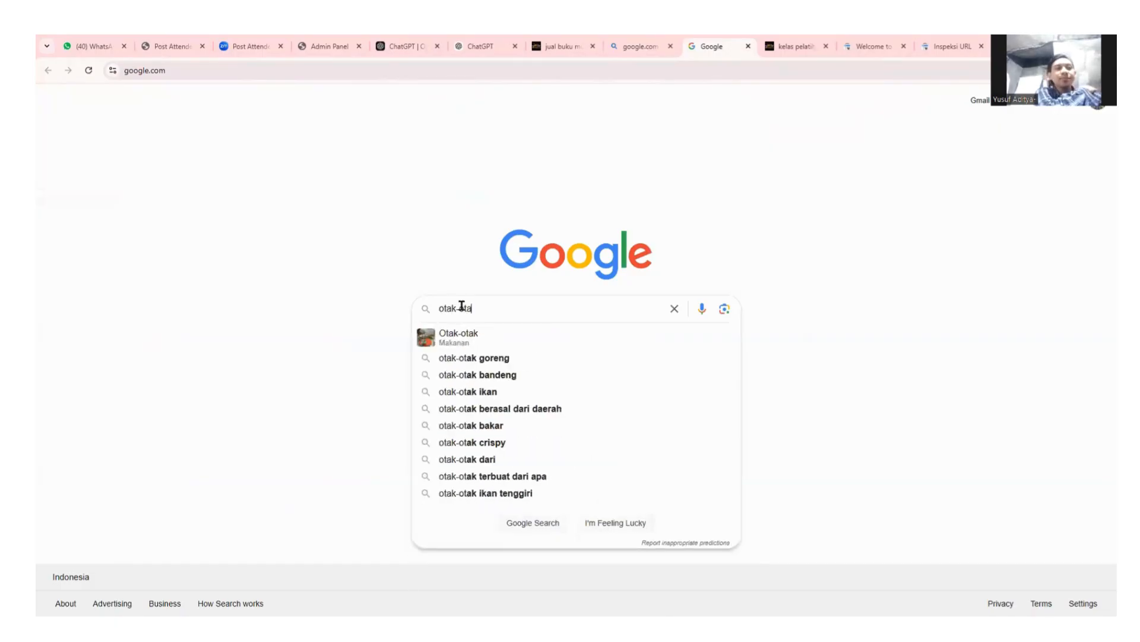
pyautogui.write('k bandeng ')
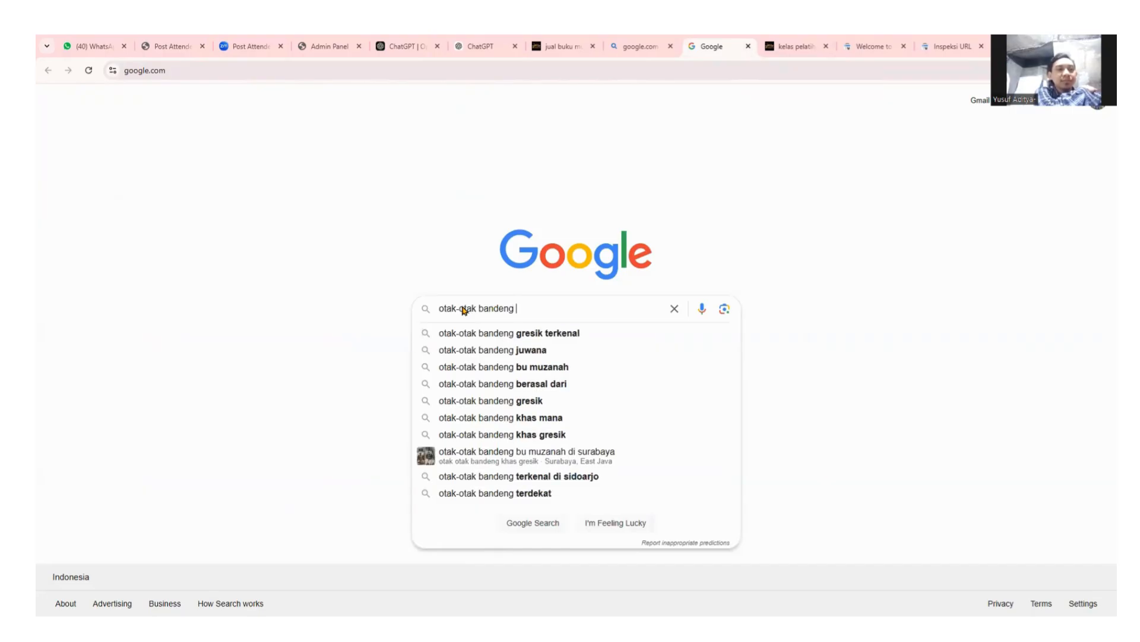
pyautogui.write('di jepara')
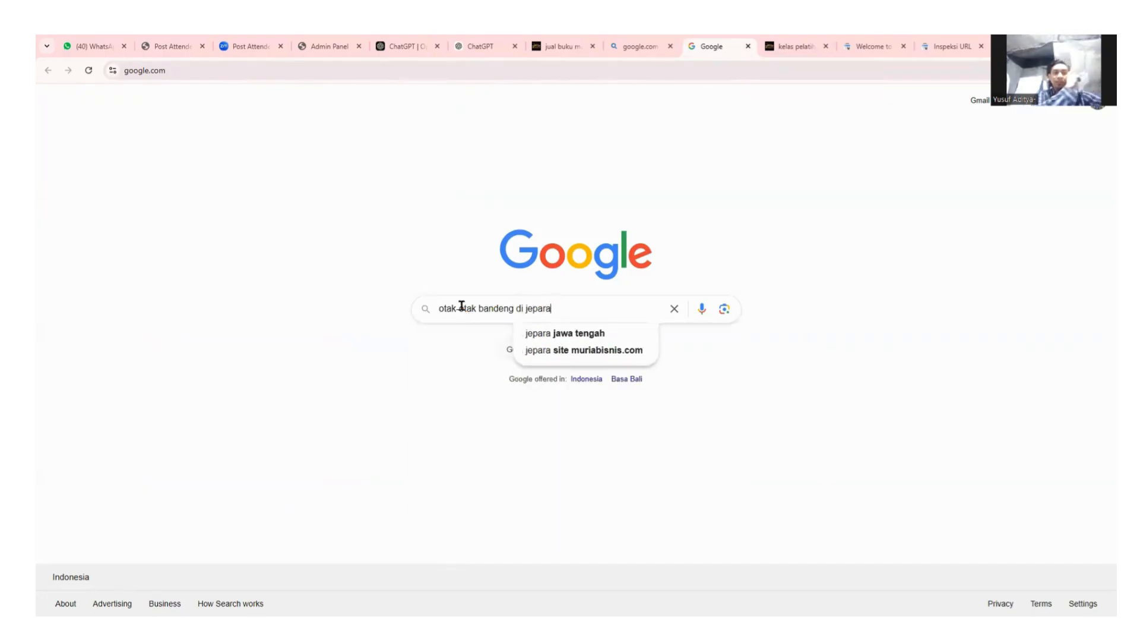
pyautogui.press('Return')
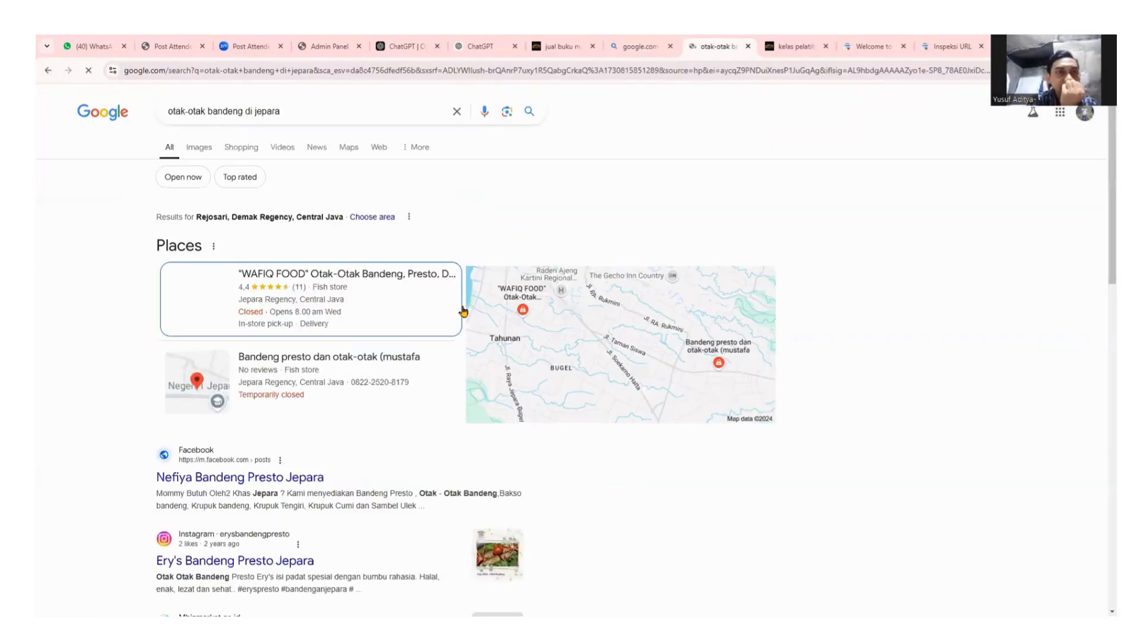
pyautogui.scroll(-1, 373, 462)
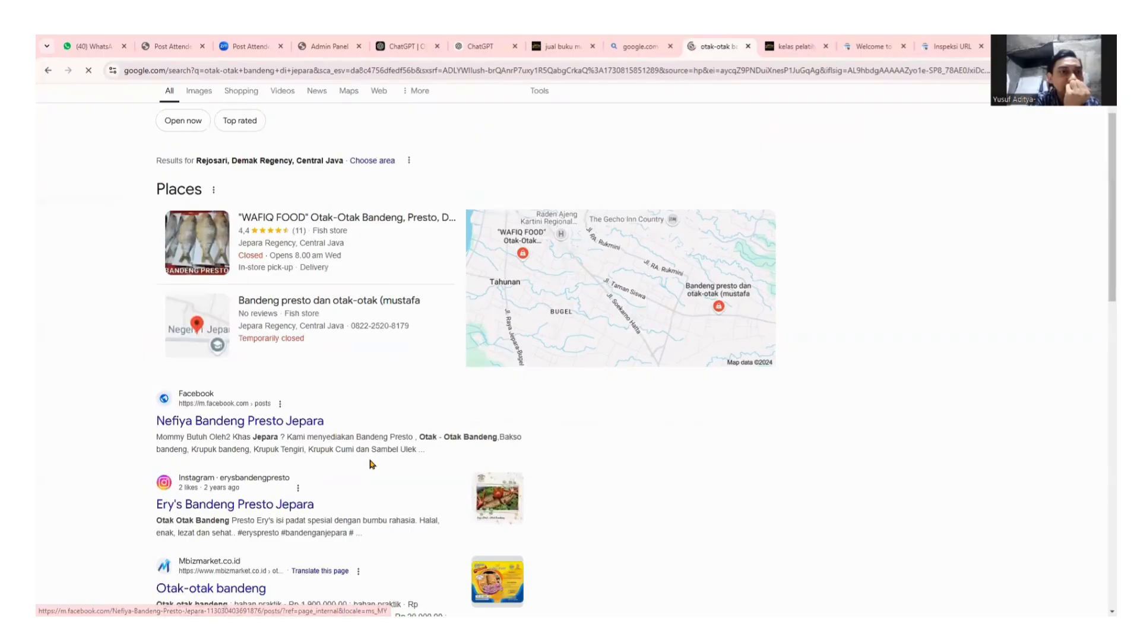
pyautogui.scroll(-3, 370, 463)
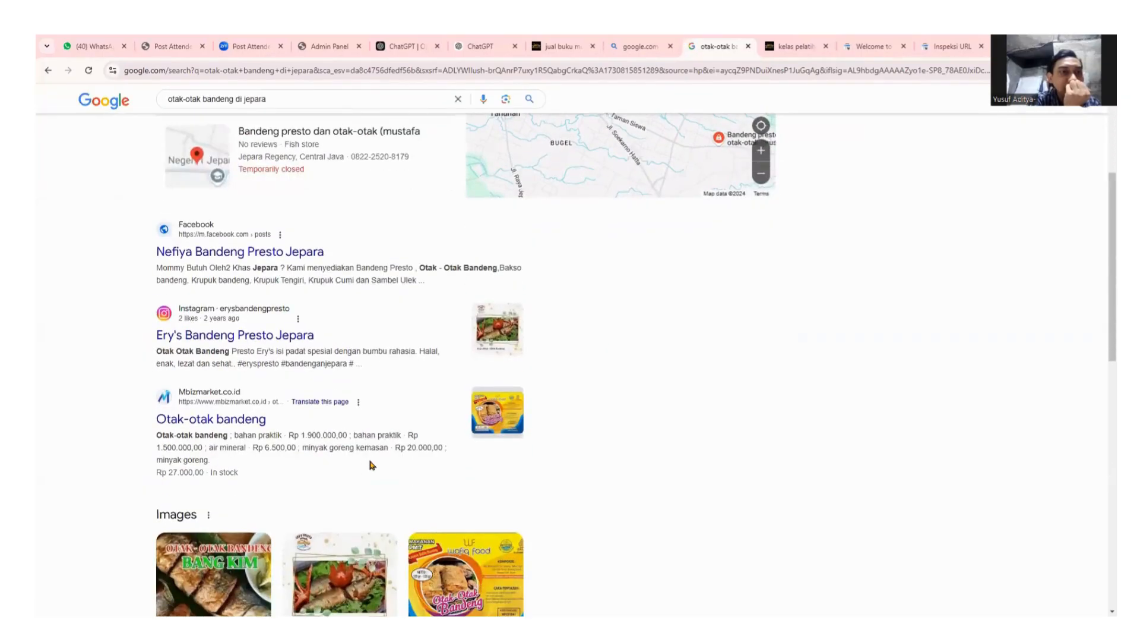
pyautogui.scroll(-9, 370, 464)
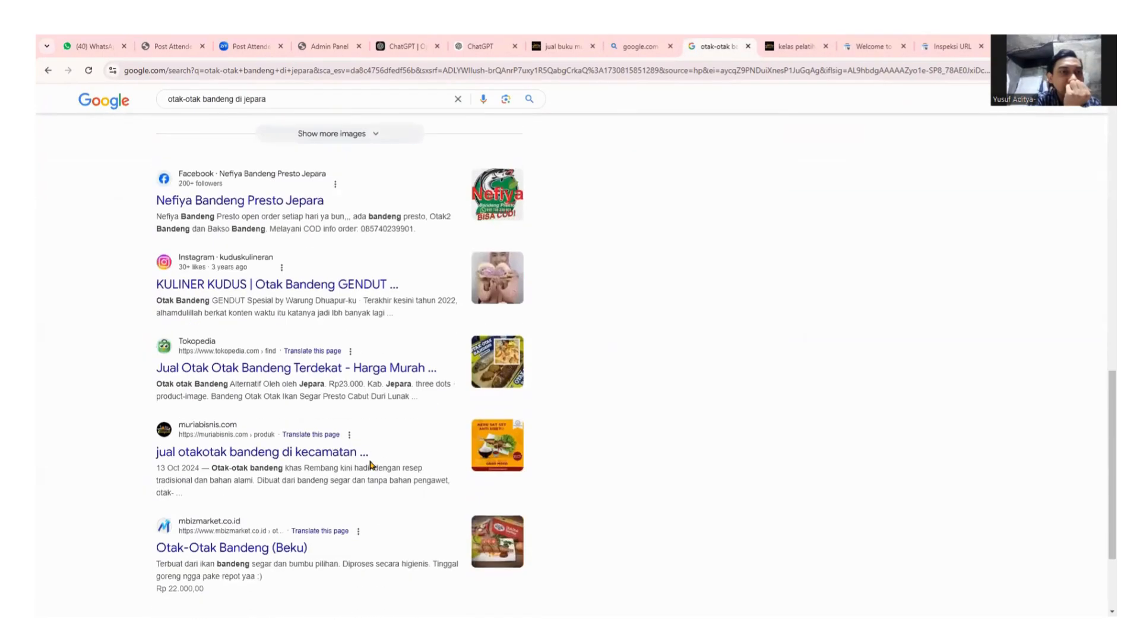
pyautogui.scroll(-2, 370, 462)
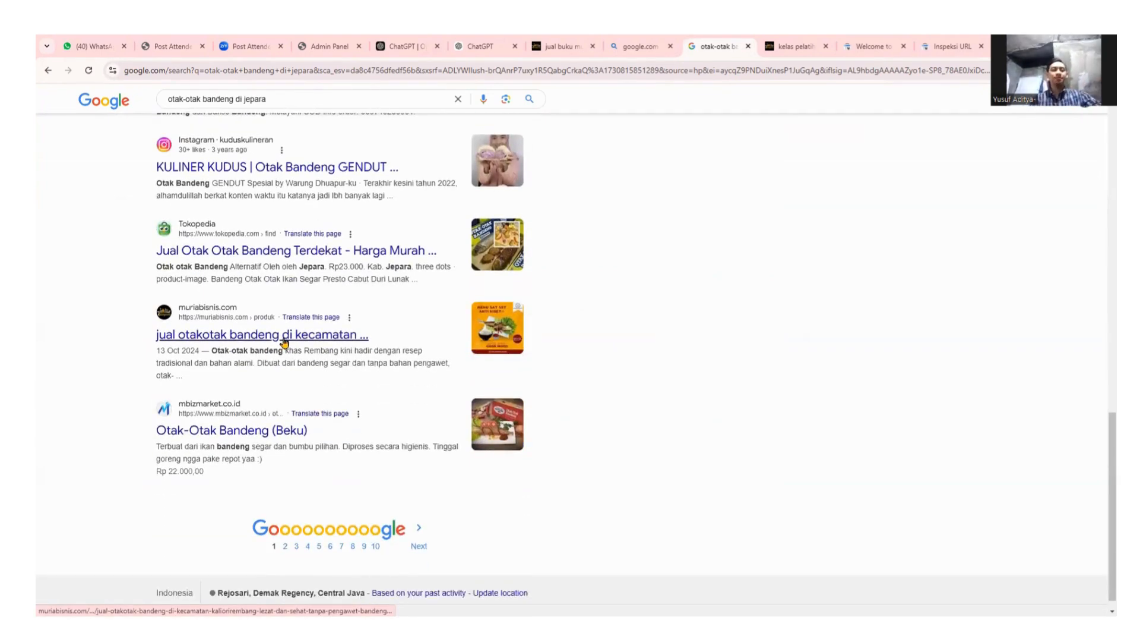
pyautogui.scroll(2, 244, 401)
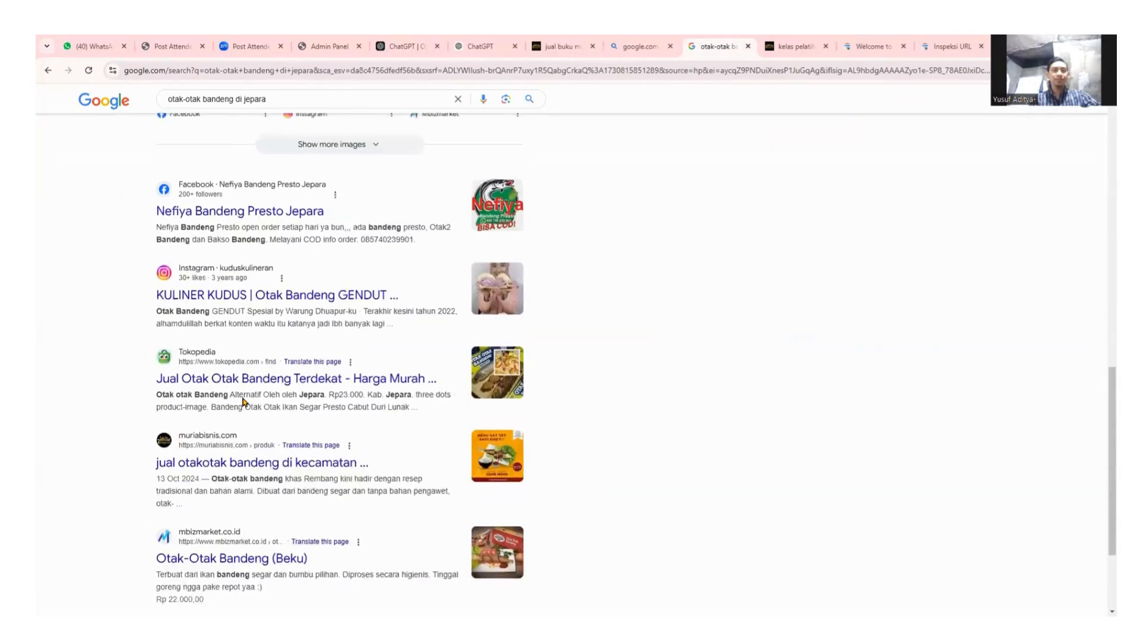
pyautogui.scroll(4, 243, 401)
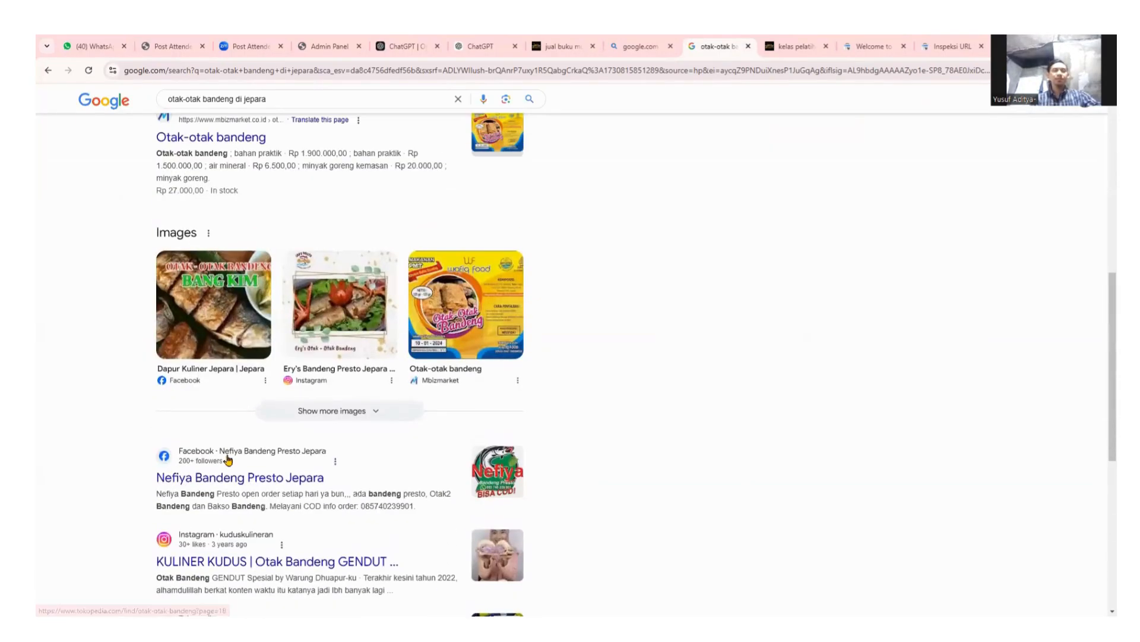
pyautogui.scroll(-4, 228, 459)
pyautogui.scroll(-5, 268, 357)
pyautogui.scroll(9, 314, 380)
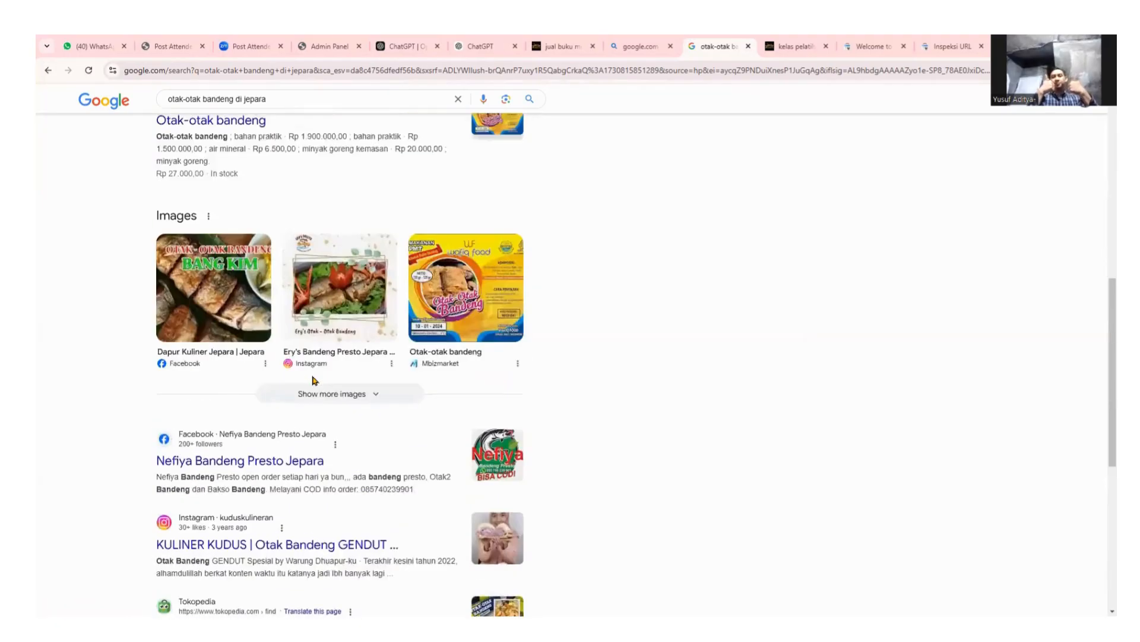
pyautogui.scroll(6, 332, 333)
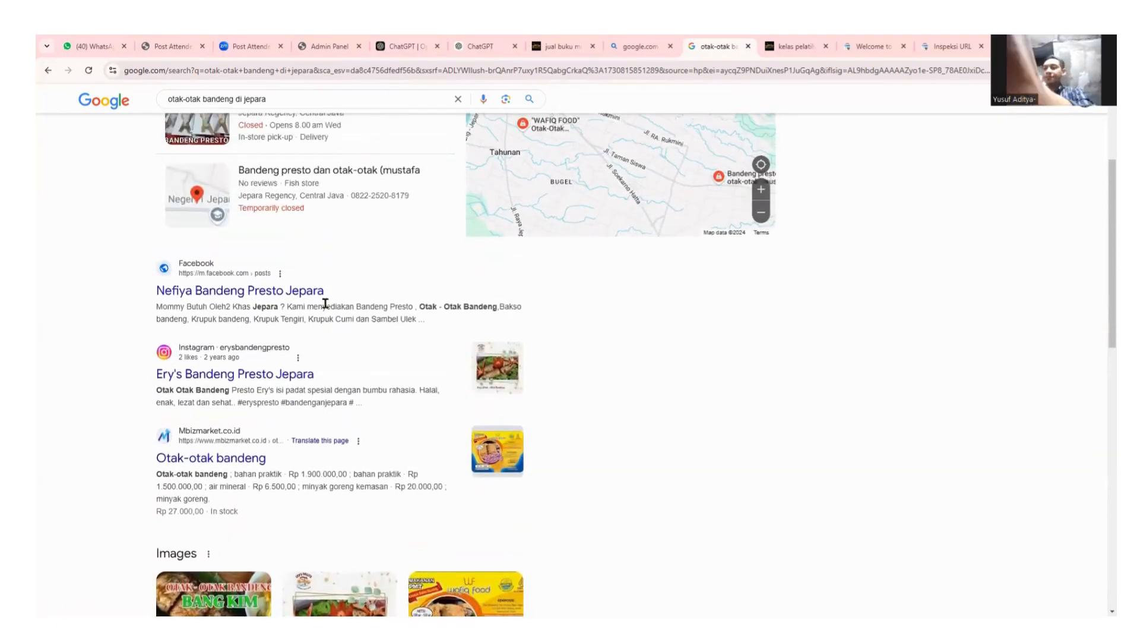
pyautogui.scroll(2, 363, 451)
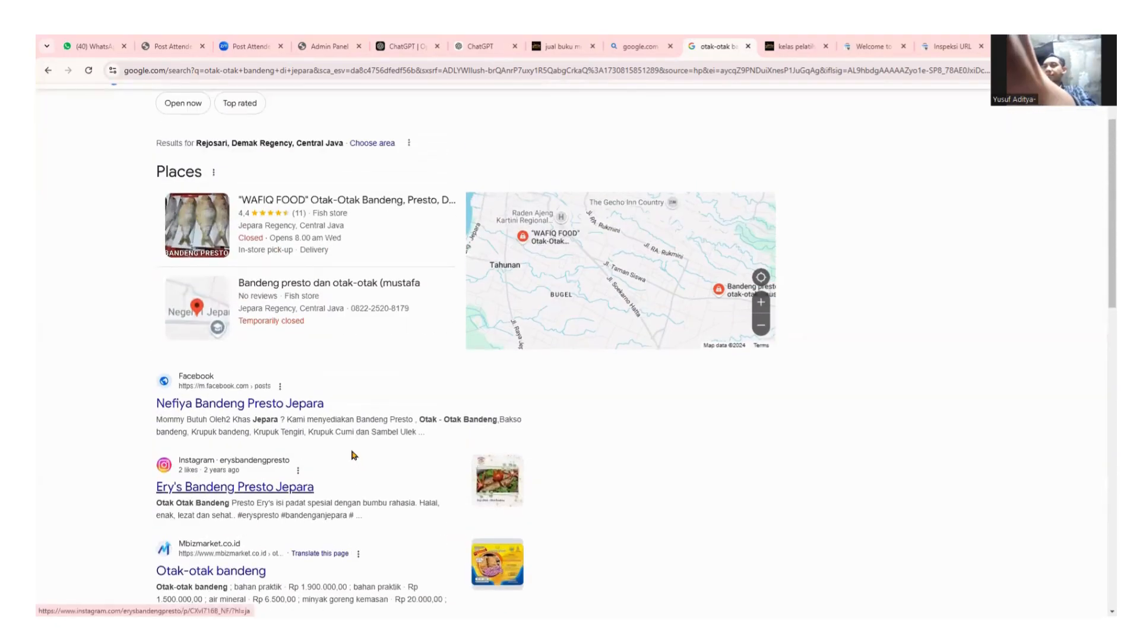
pyautogui.scroll(-6, 353, 455)
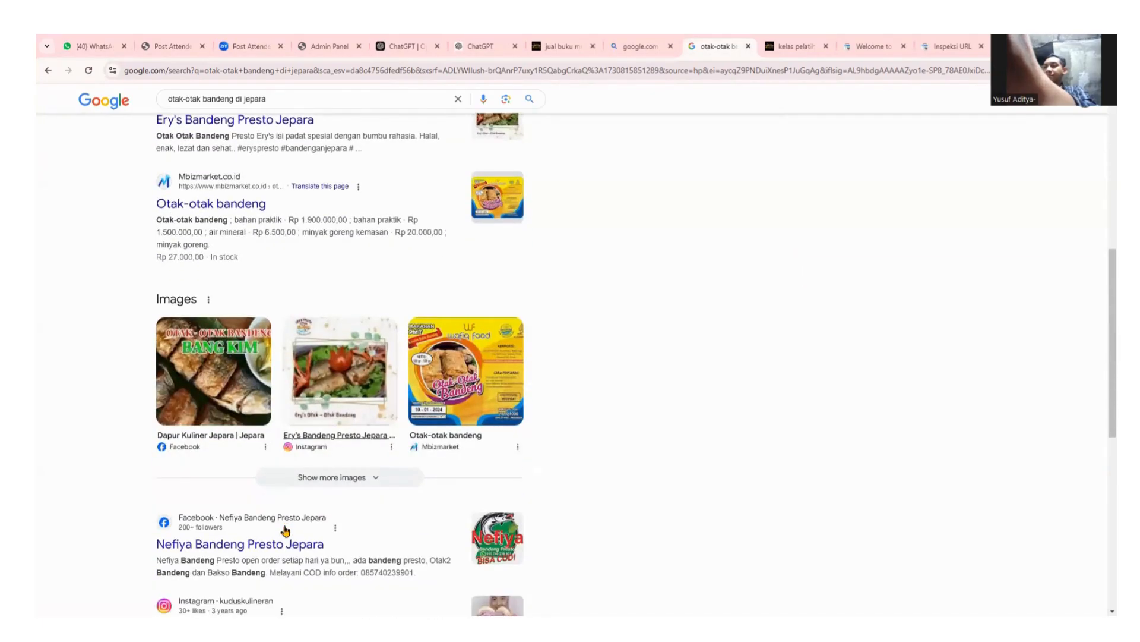
pyautogui.scroll(-8, 285, 530)
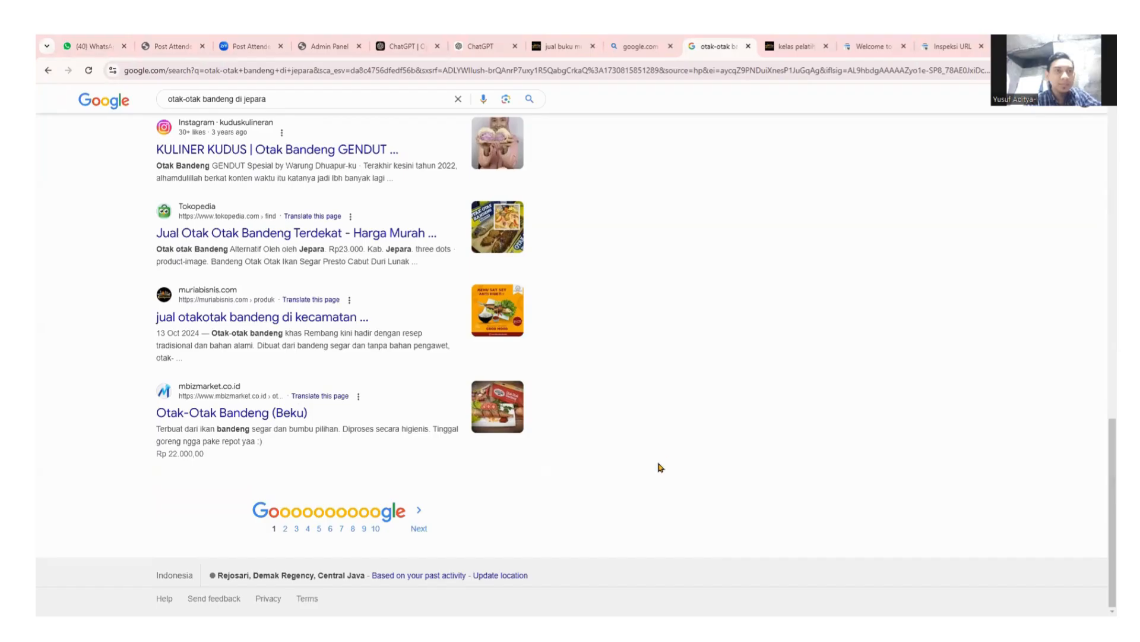
pyautogui.scroll(4, 775, 288)
pyautogui.scroll(10, 775, 288)
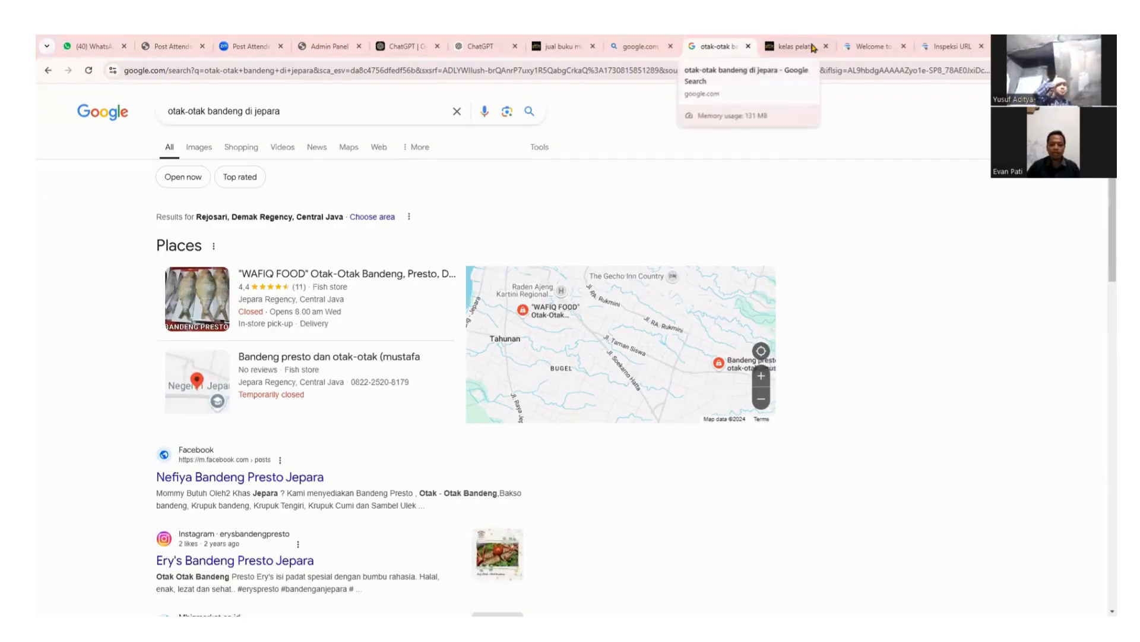
# Return to the muriabisnis.com home page with the Produk Terbaru grid led by the Rp 50.000 book promo.
pyautogui.click(772, 48)
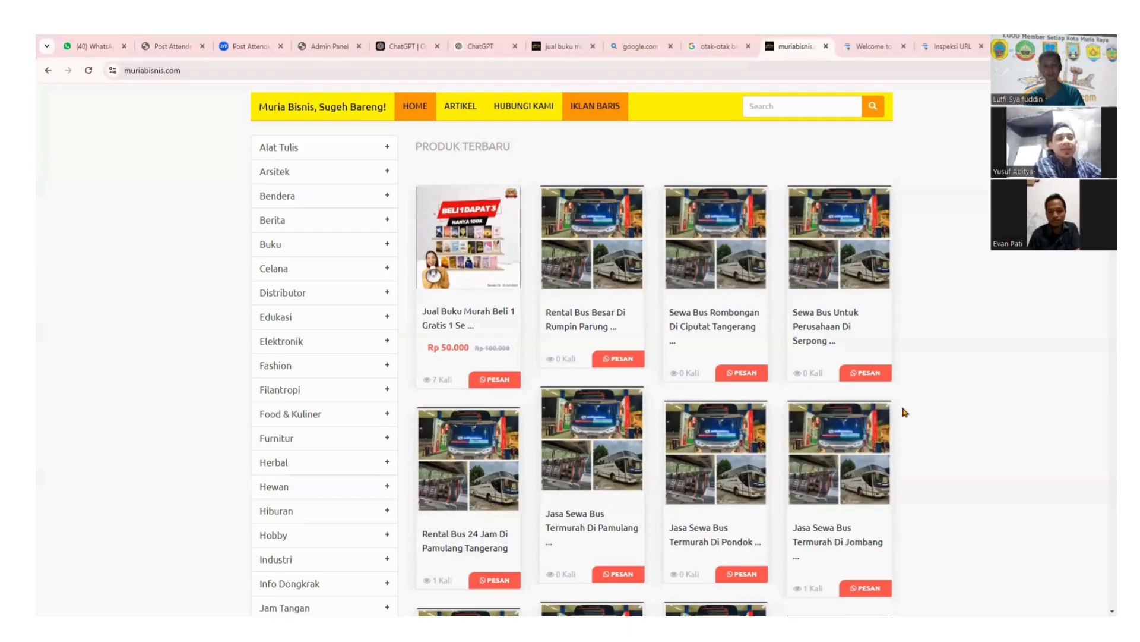
pyautogui.scroll(-1, 933, 401)
pyautogui.scroll(1, 933, 401)
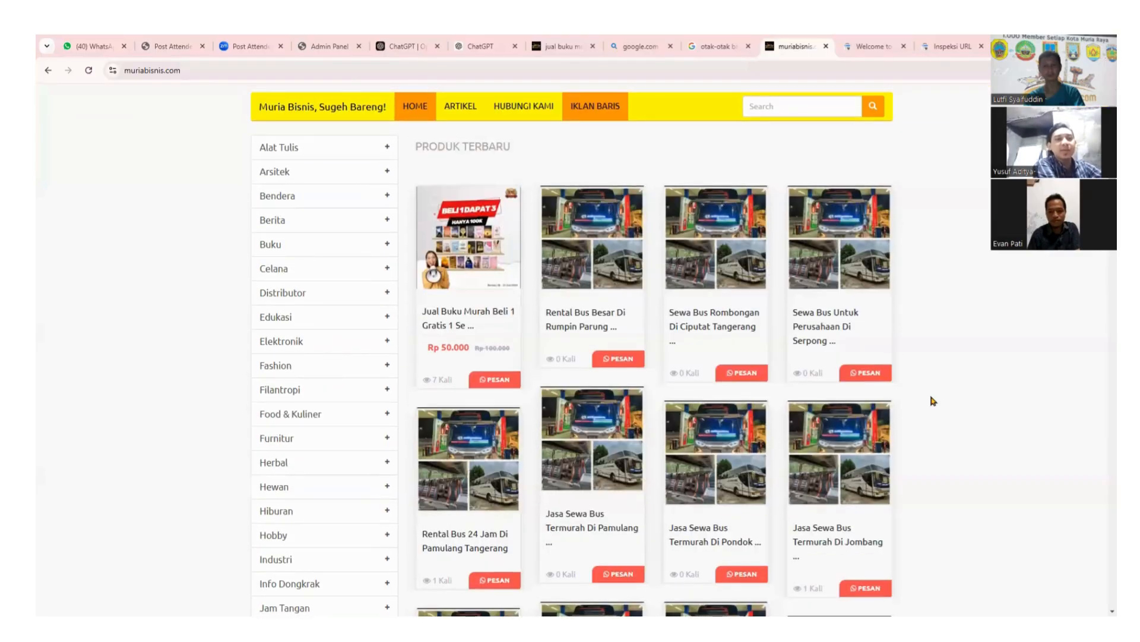